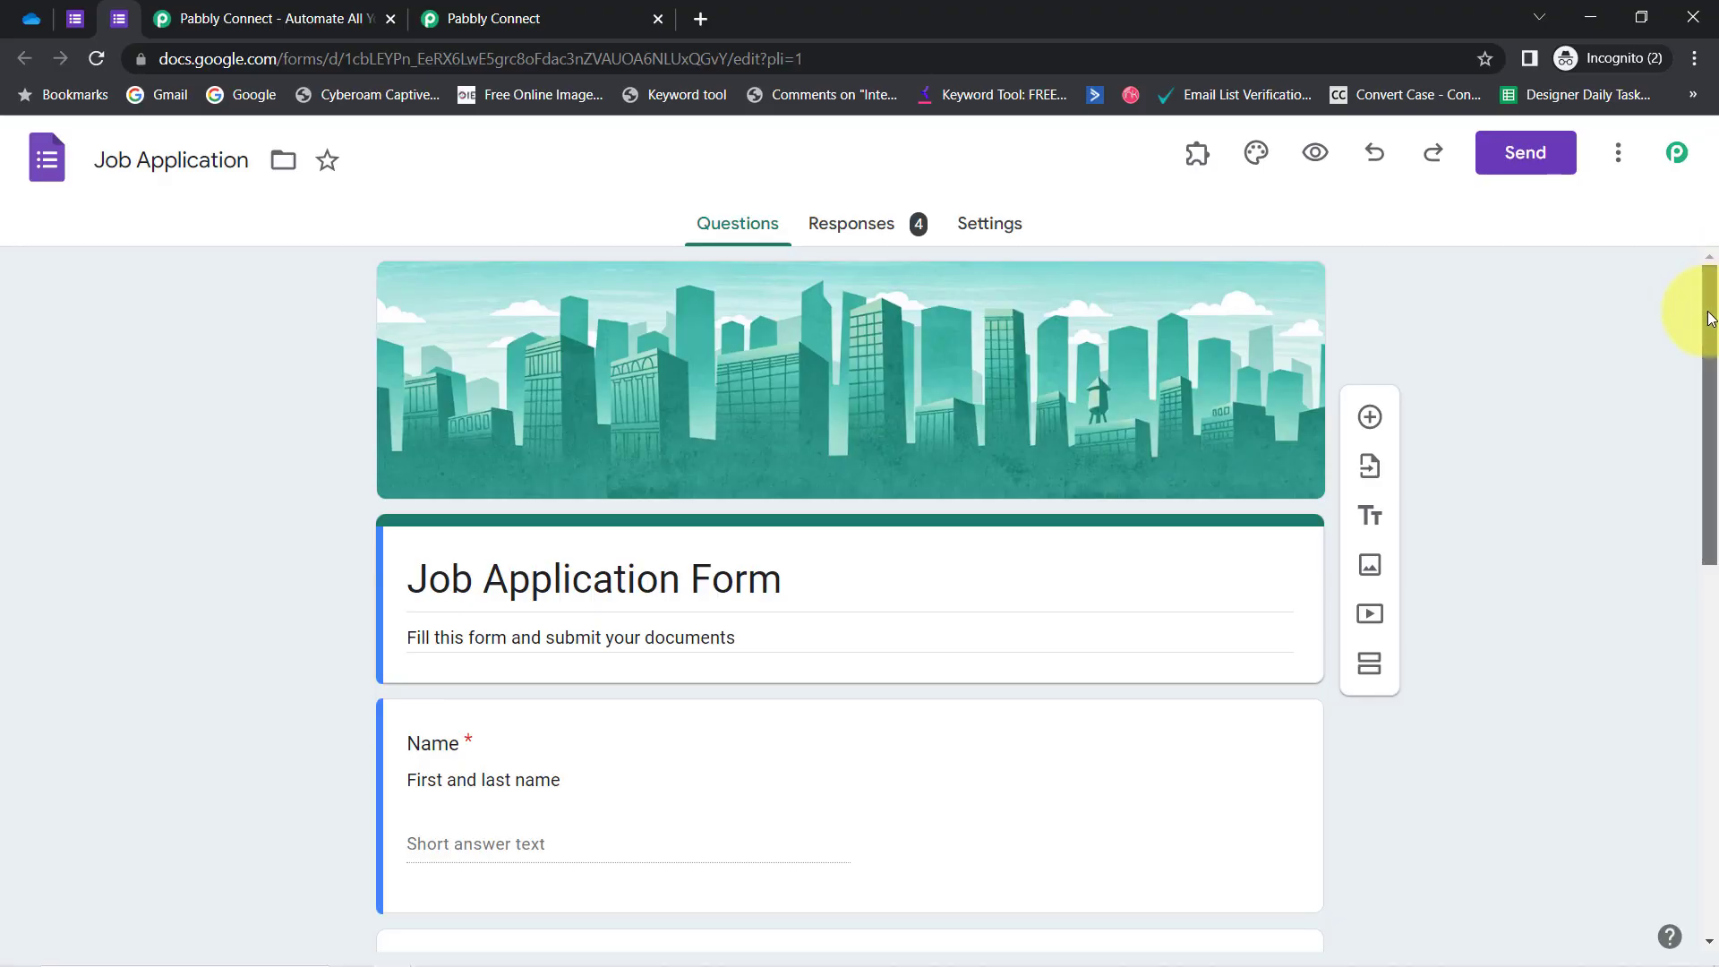
Step: Scroll the Job Application form down to the resume upload question
drag(1704, 307, 1638, 686)
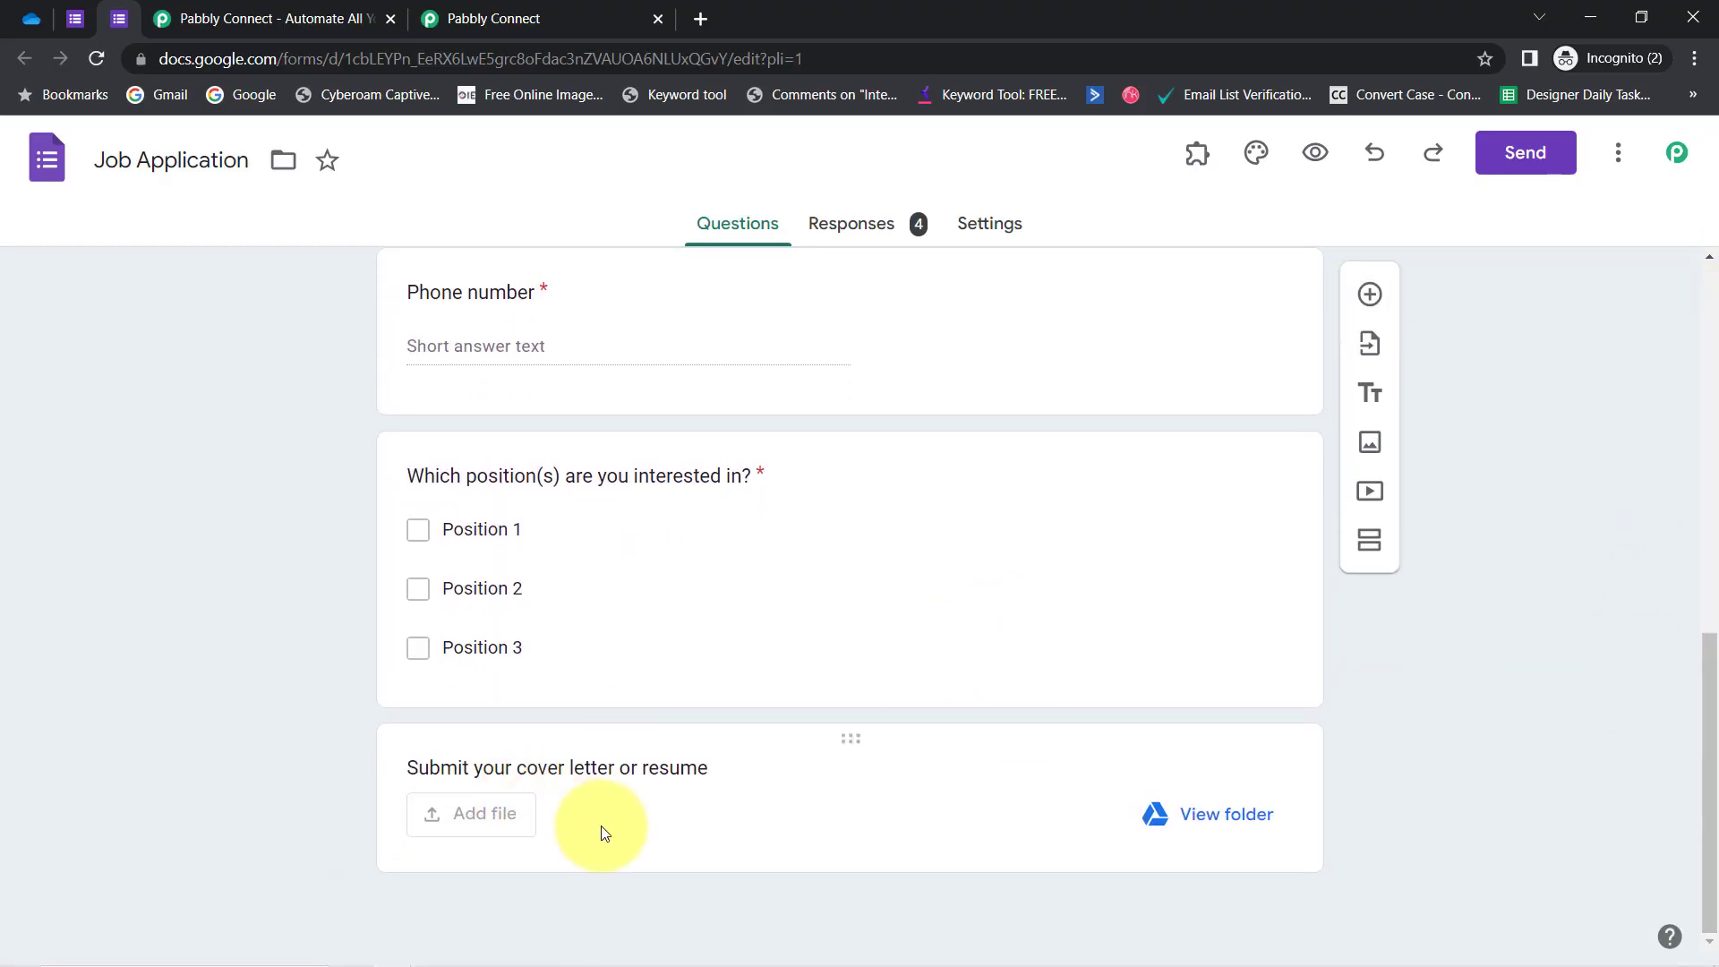
Step: Show the empty OneDrive My files folder, then bring up the Pabbly Connect website
click(32, 18)
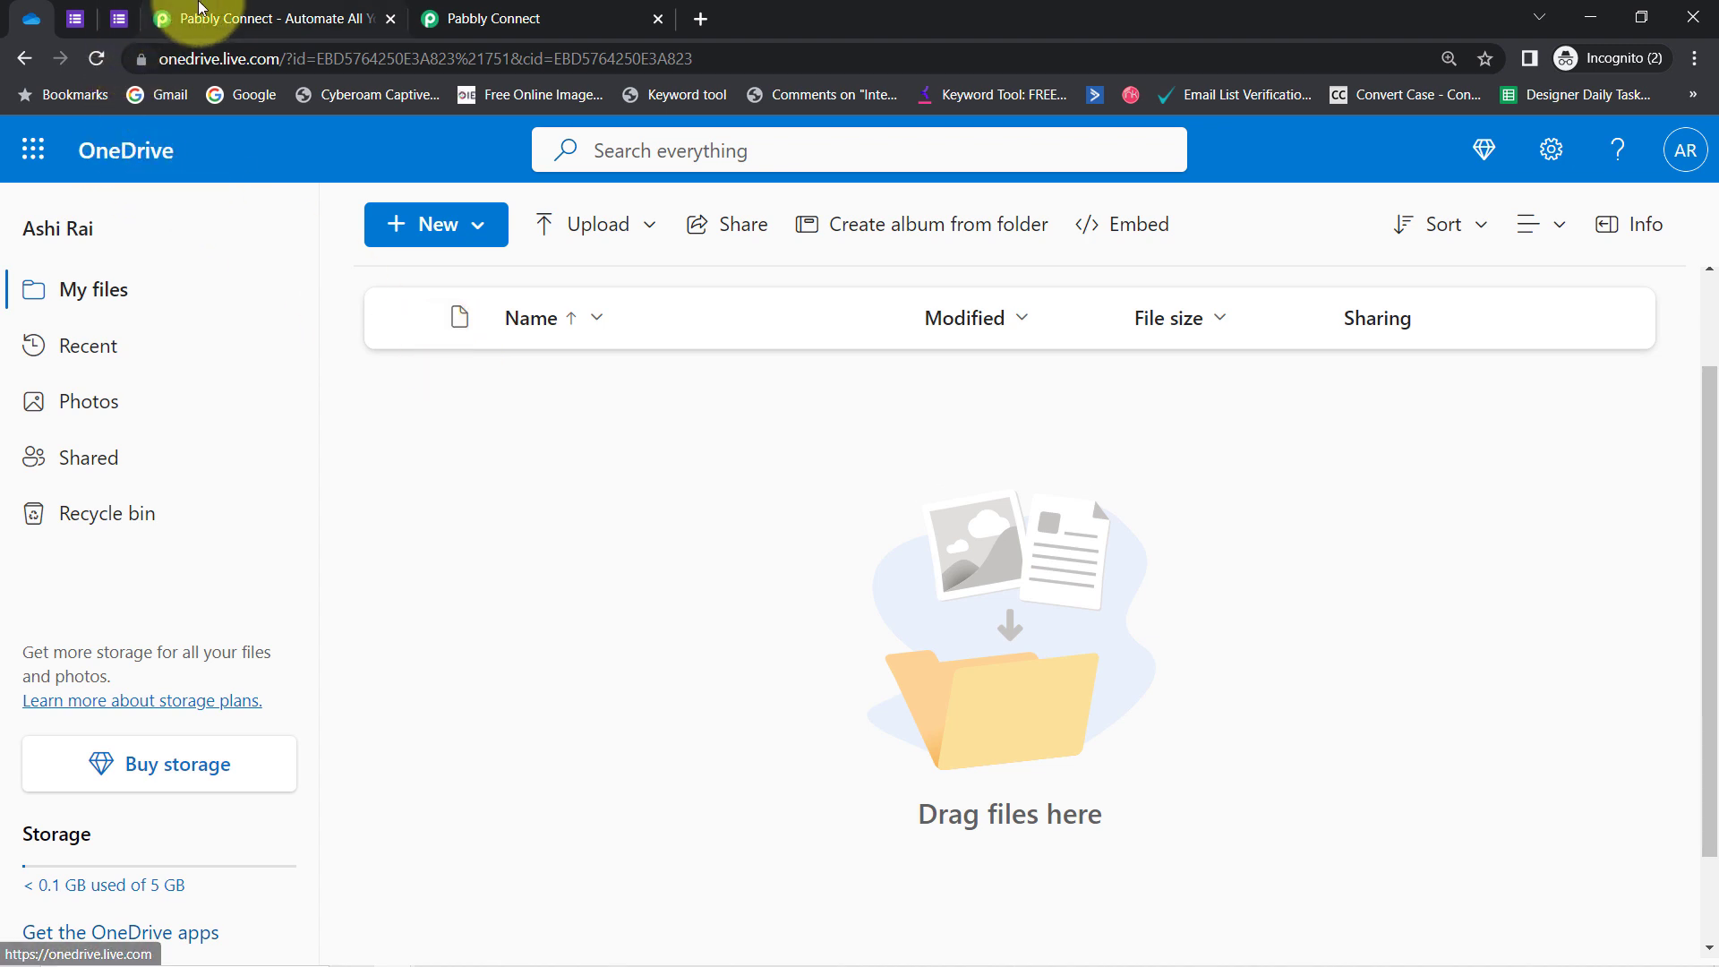
click(223, 18)
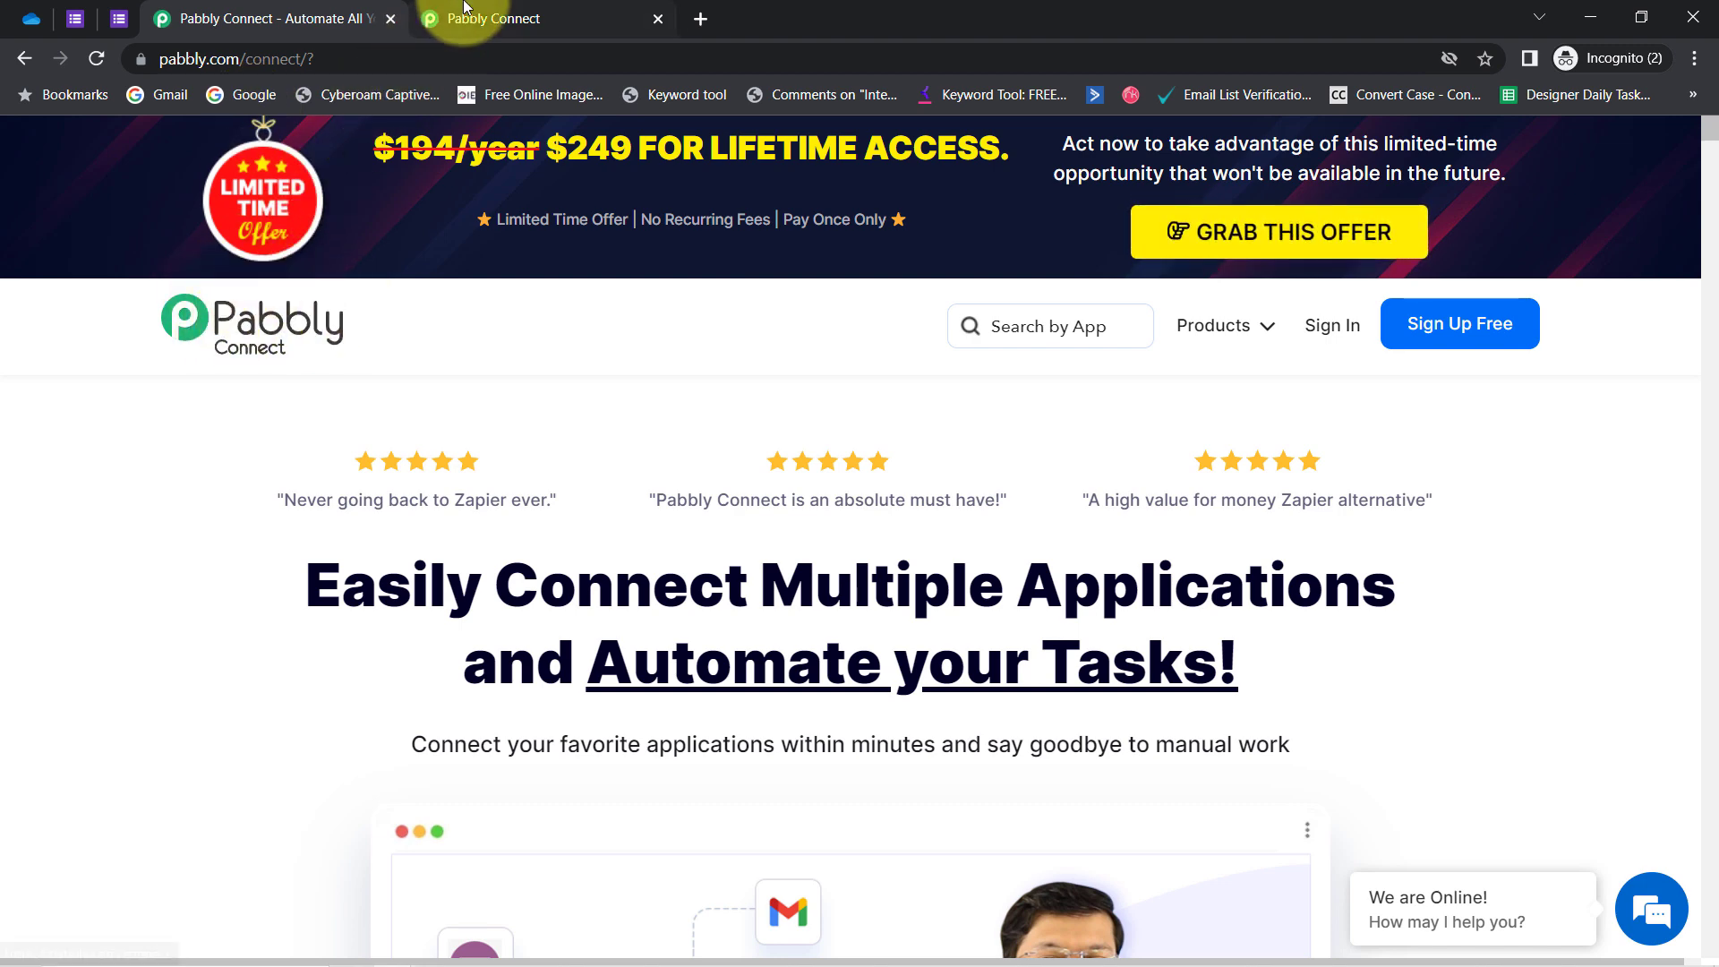
Step: From the Pabbly Connect dashboard, start a new workflow named 'Google Forms to OneDrive'
click(464, 8)
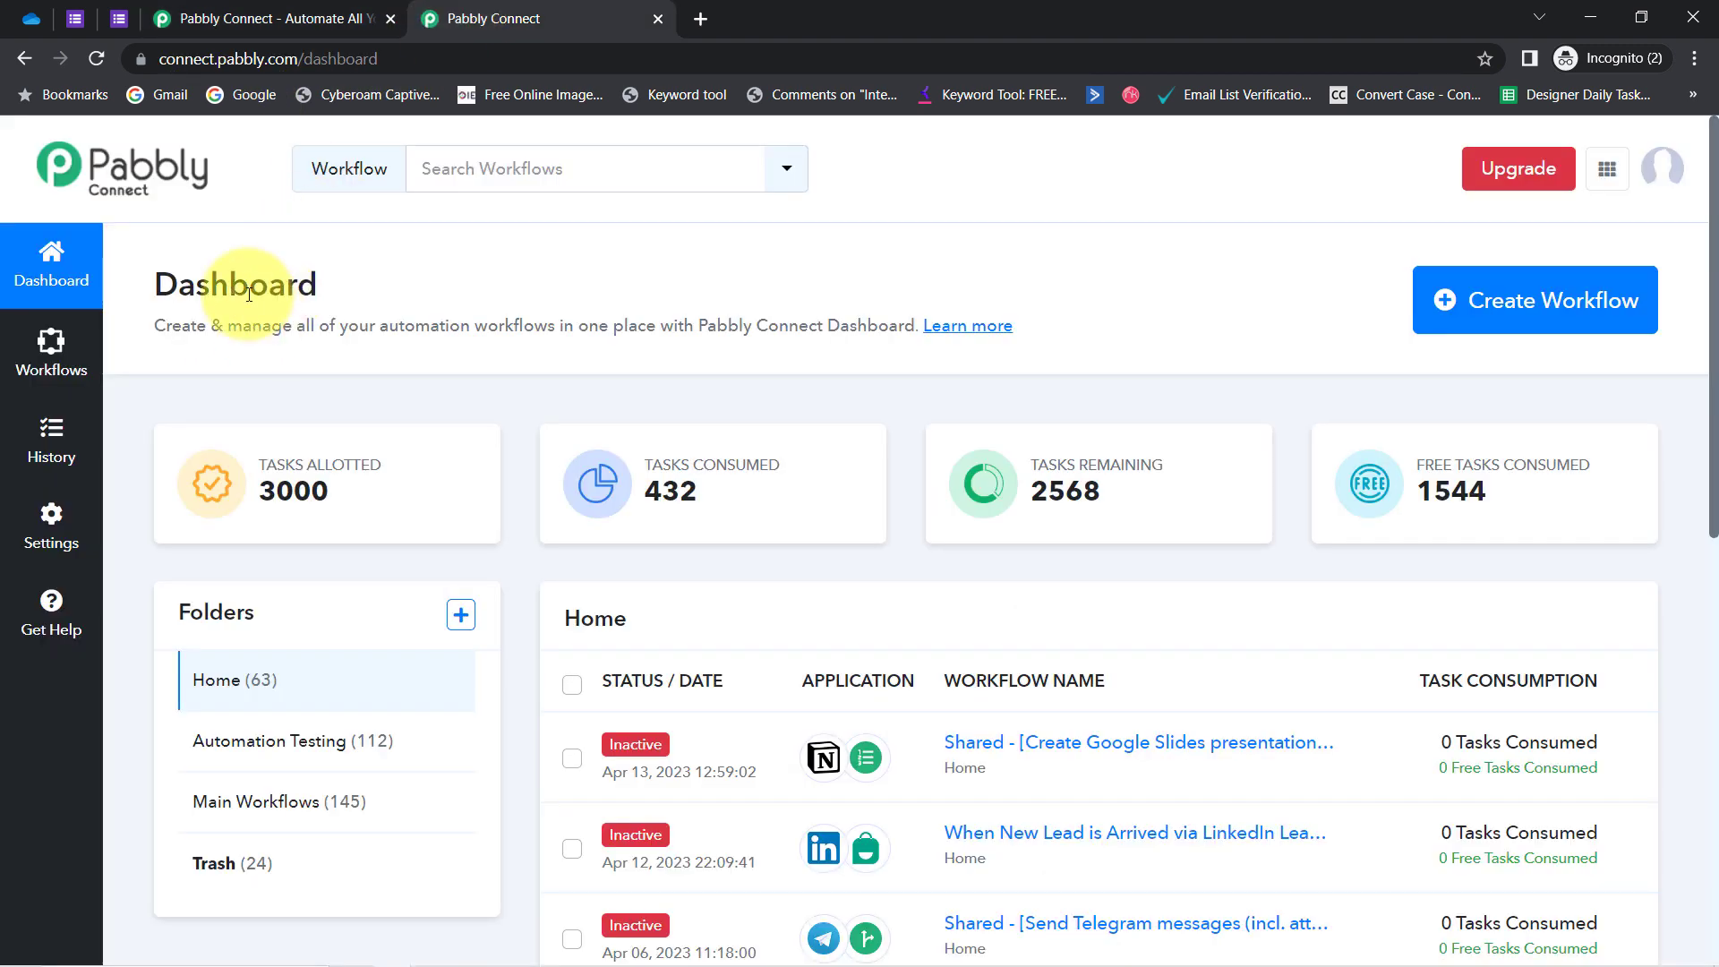
drag(197, 295, 825, 367)
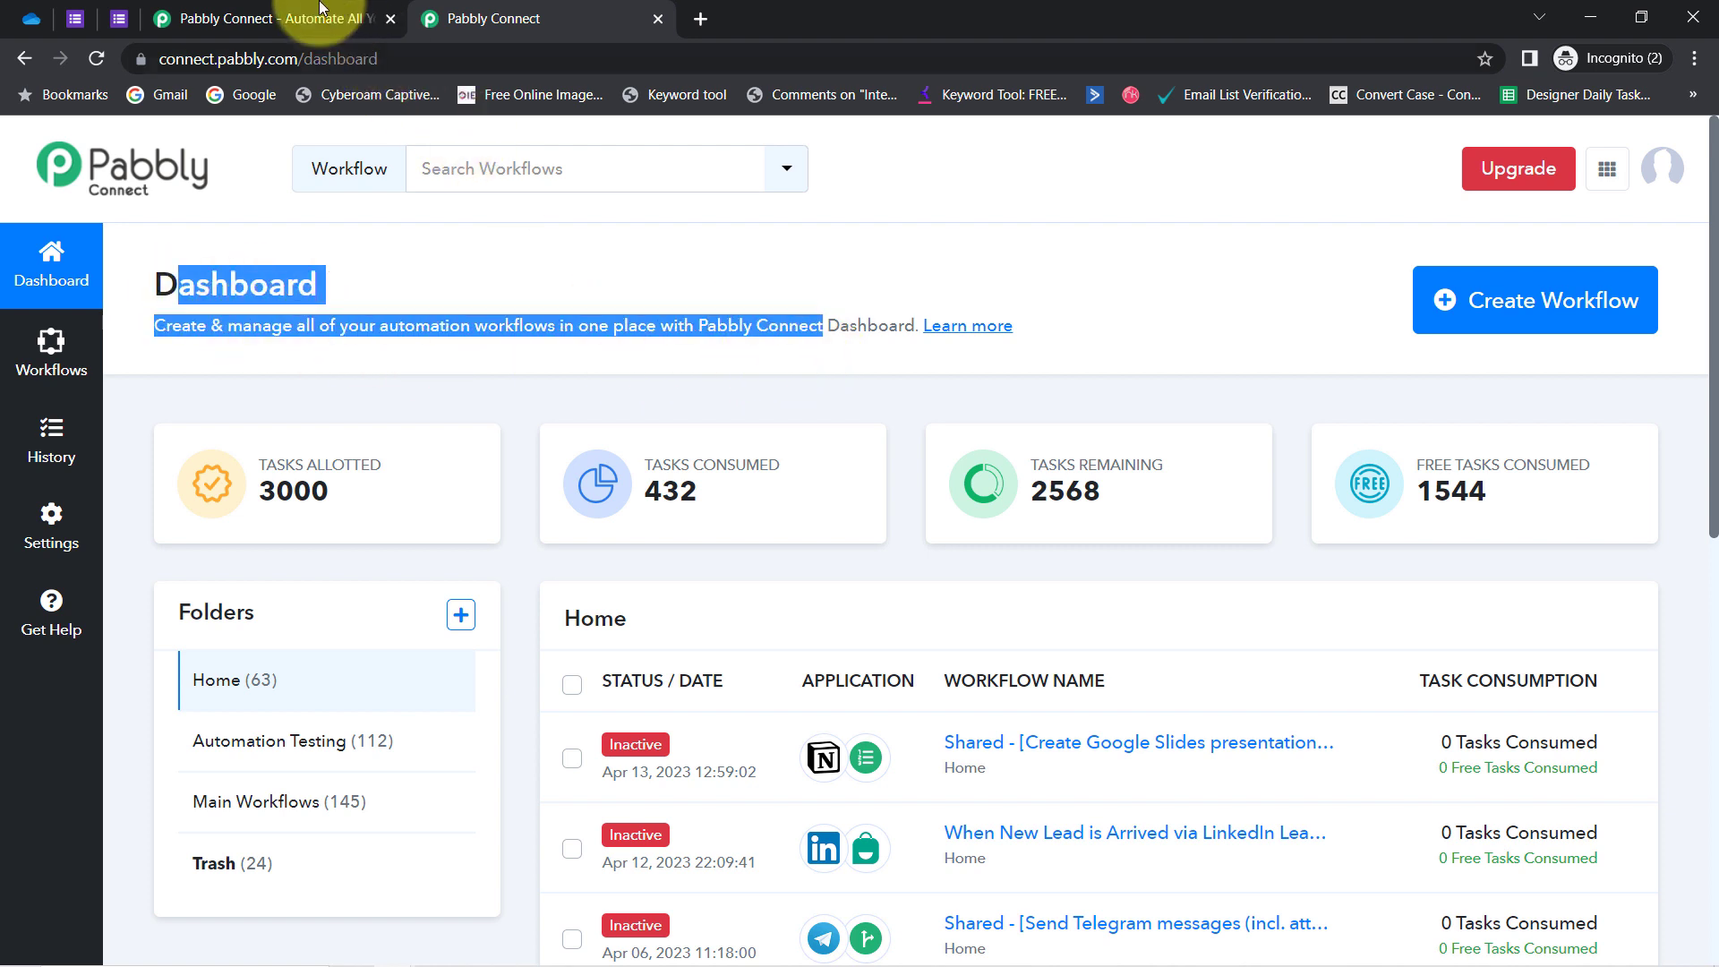
click(296, 16)
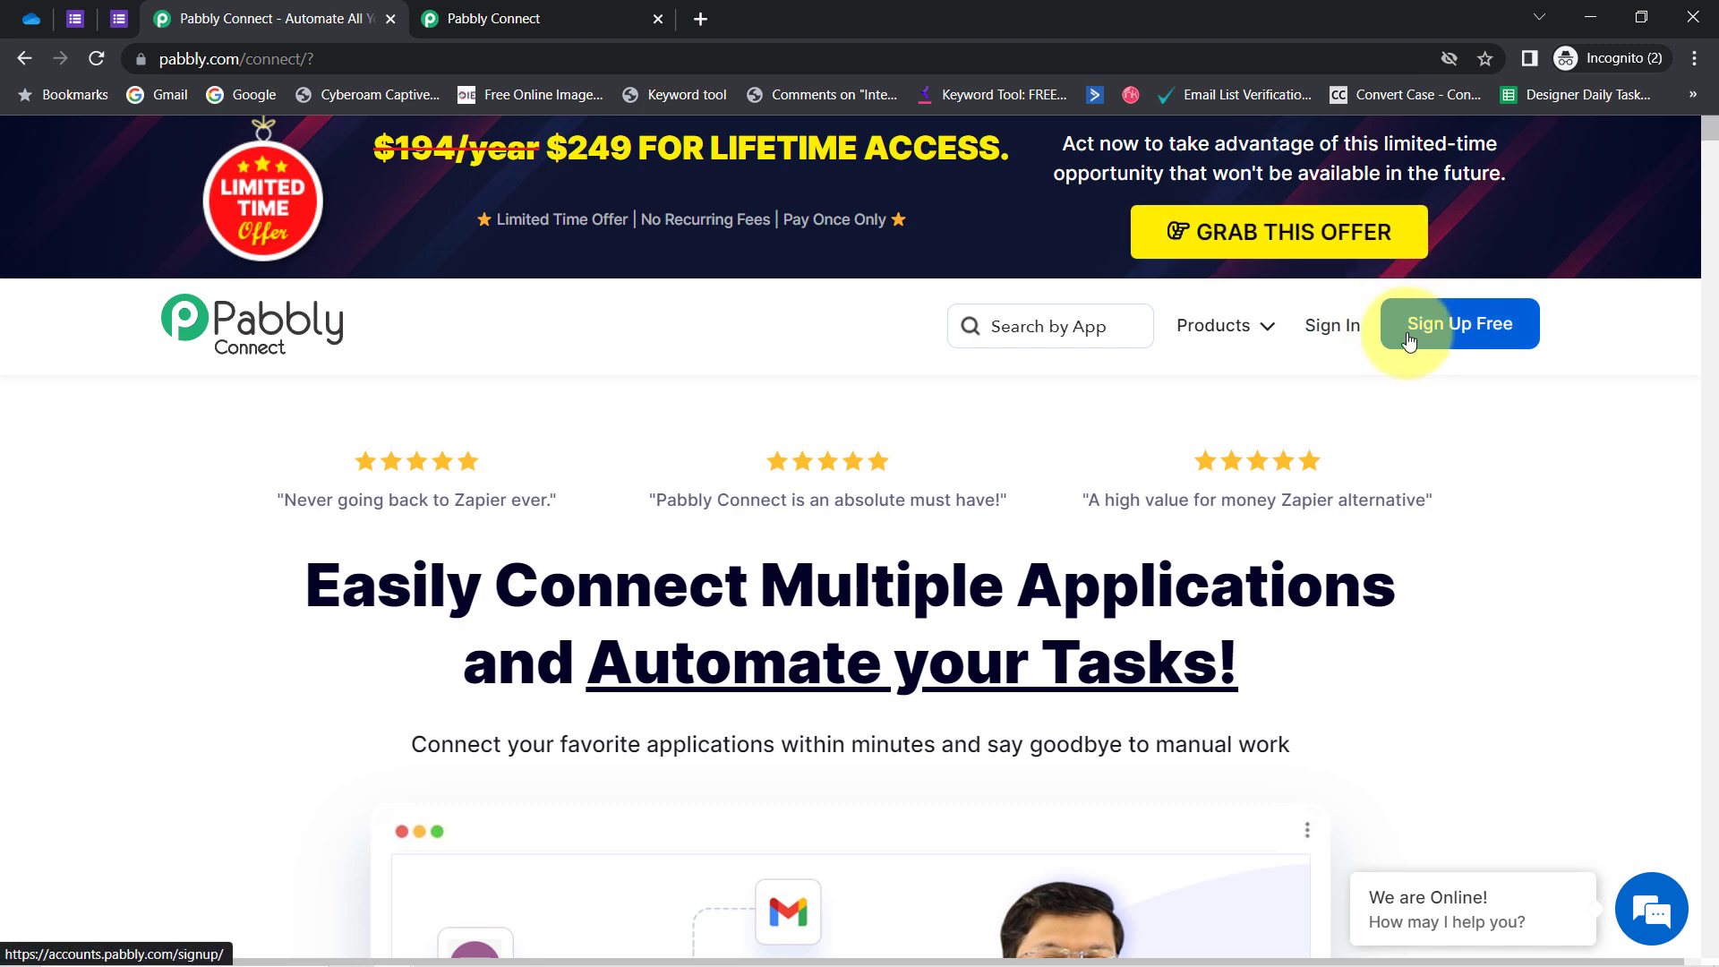
click(501, 8)
click(269, 264)
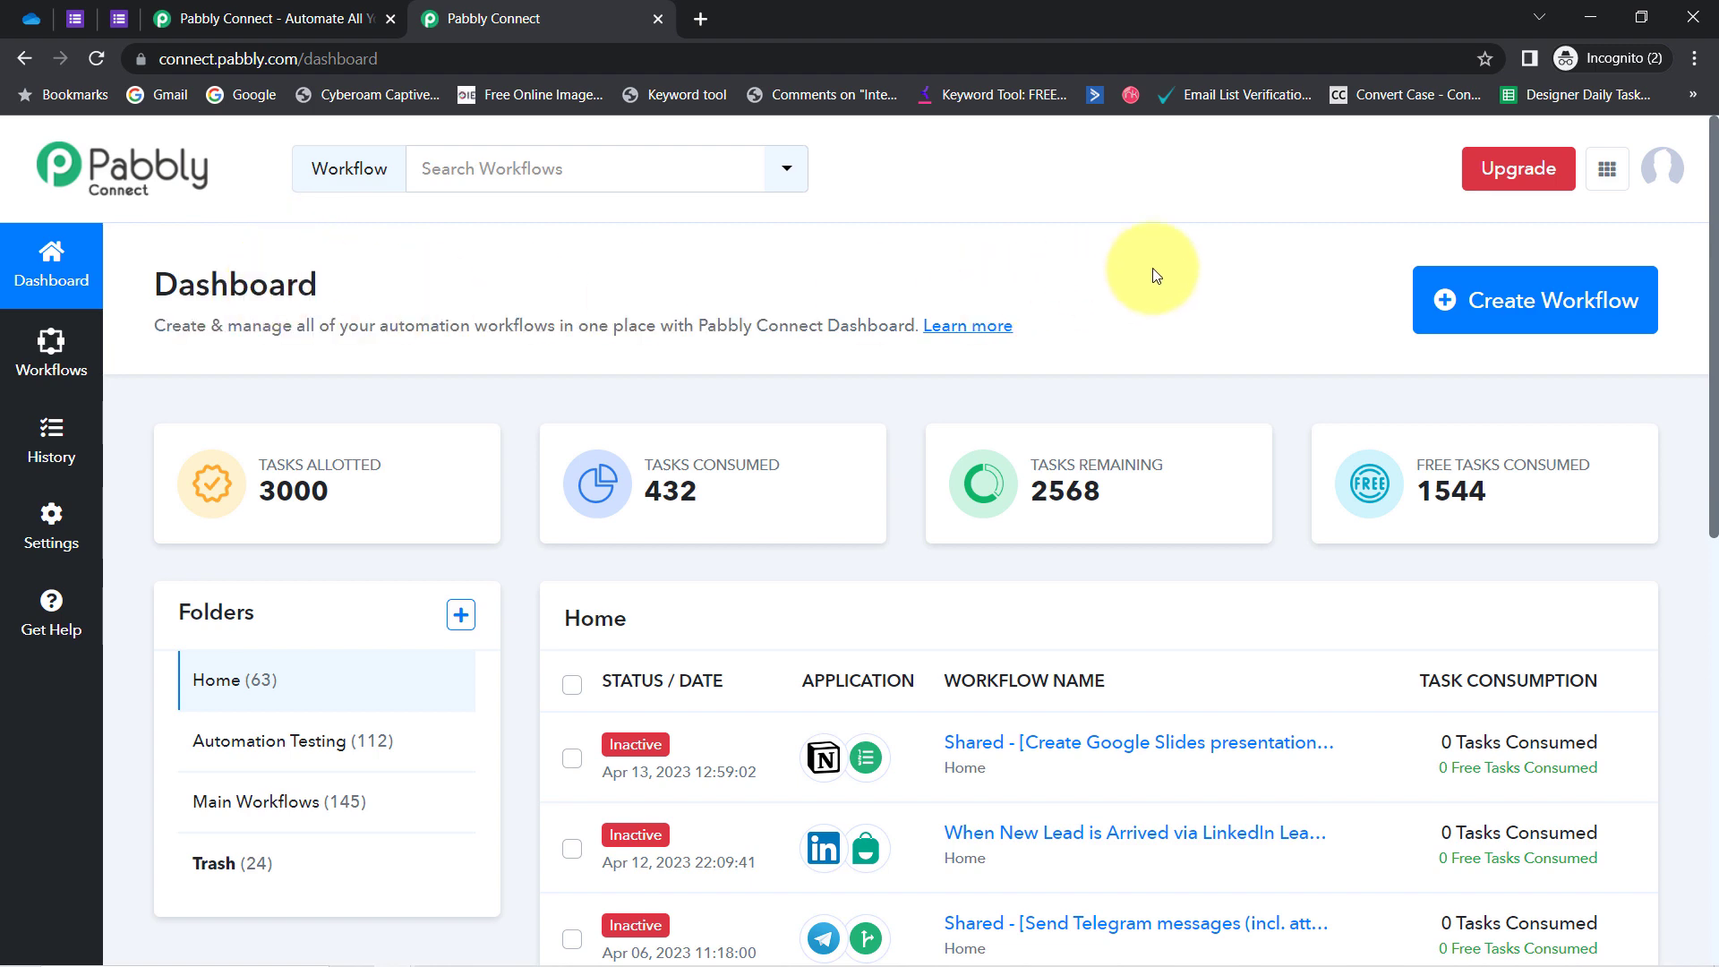
click(1476, 302)
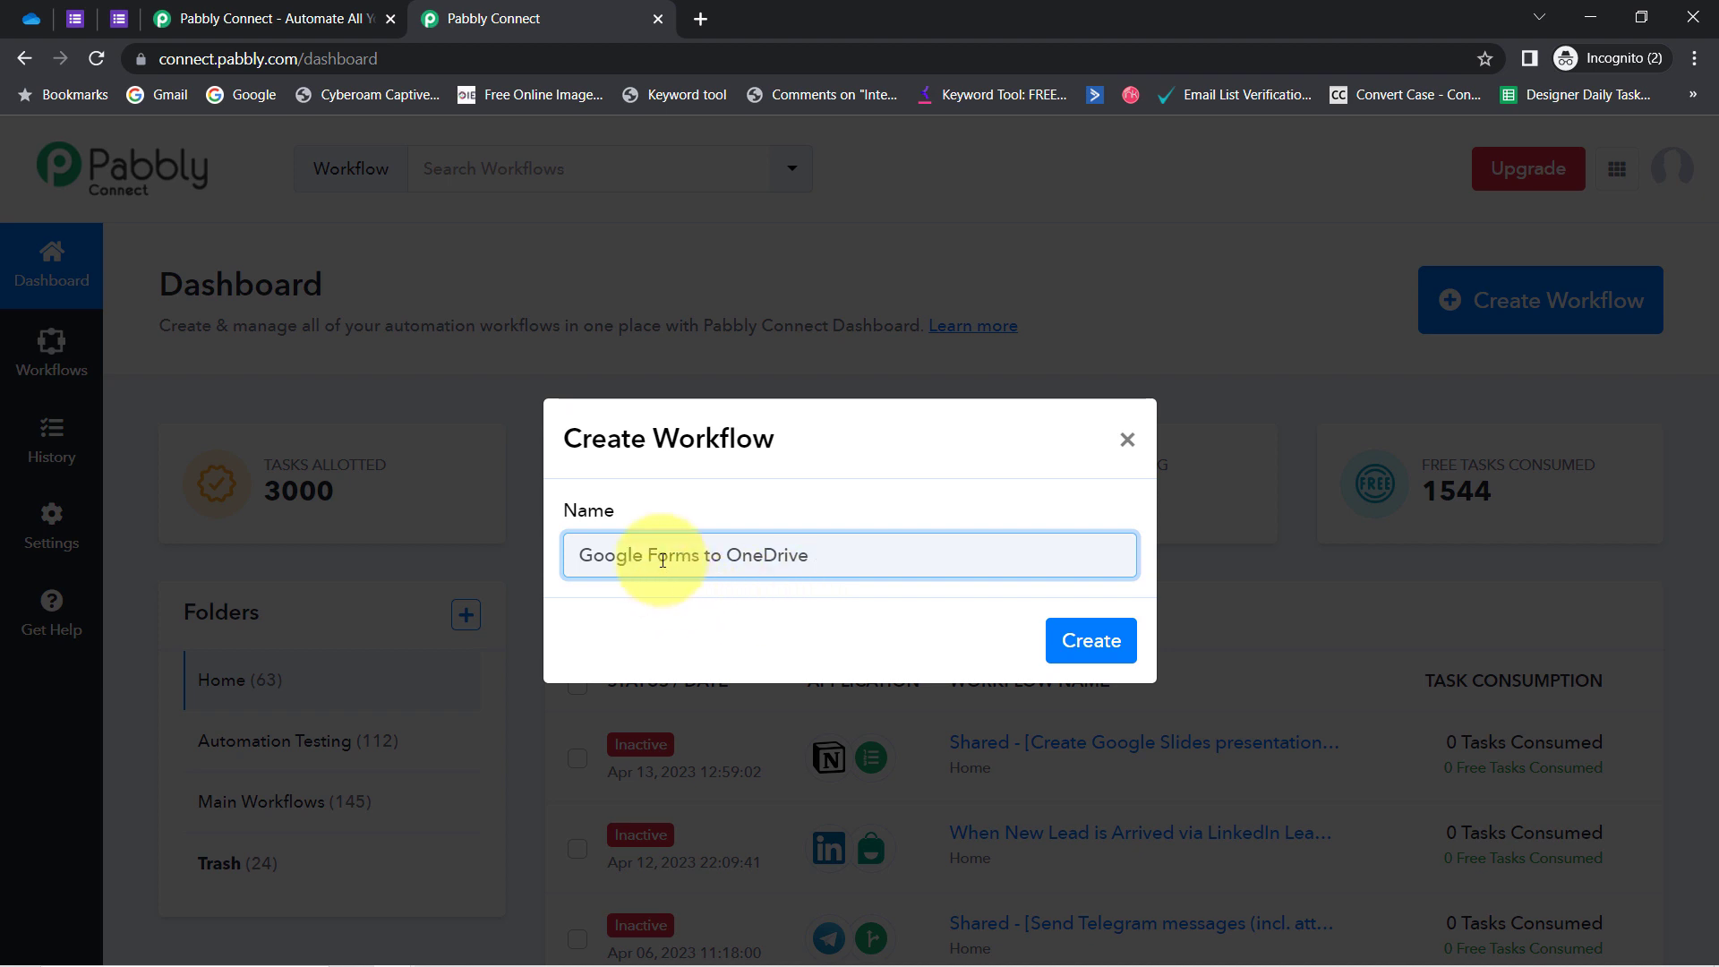
Step: Confirm the 'Google Forms to OneDrive' name to create the workflow and open its editor
drag(664, 571, 814, 576)
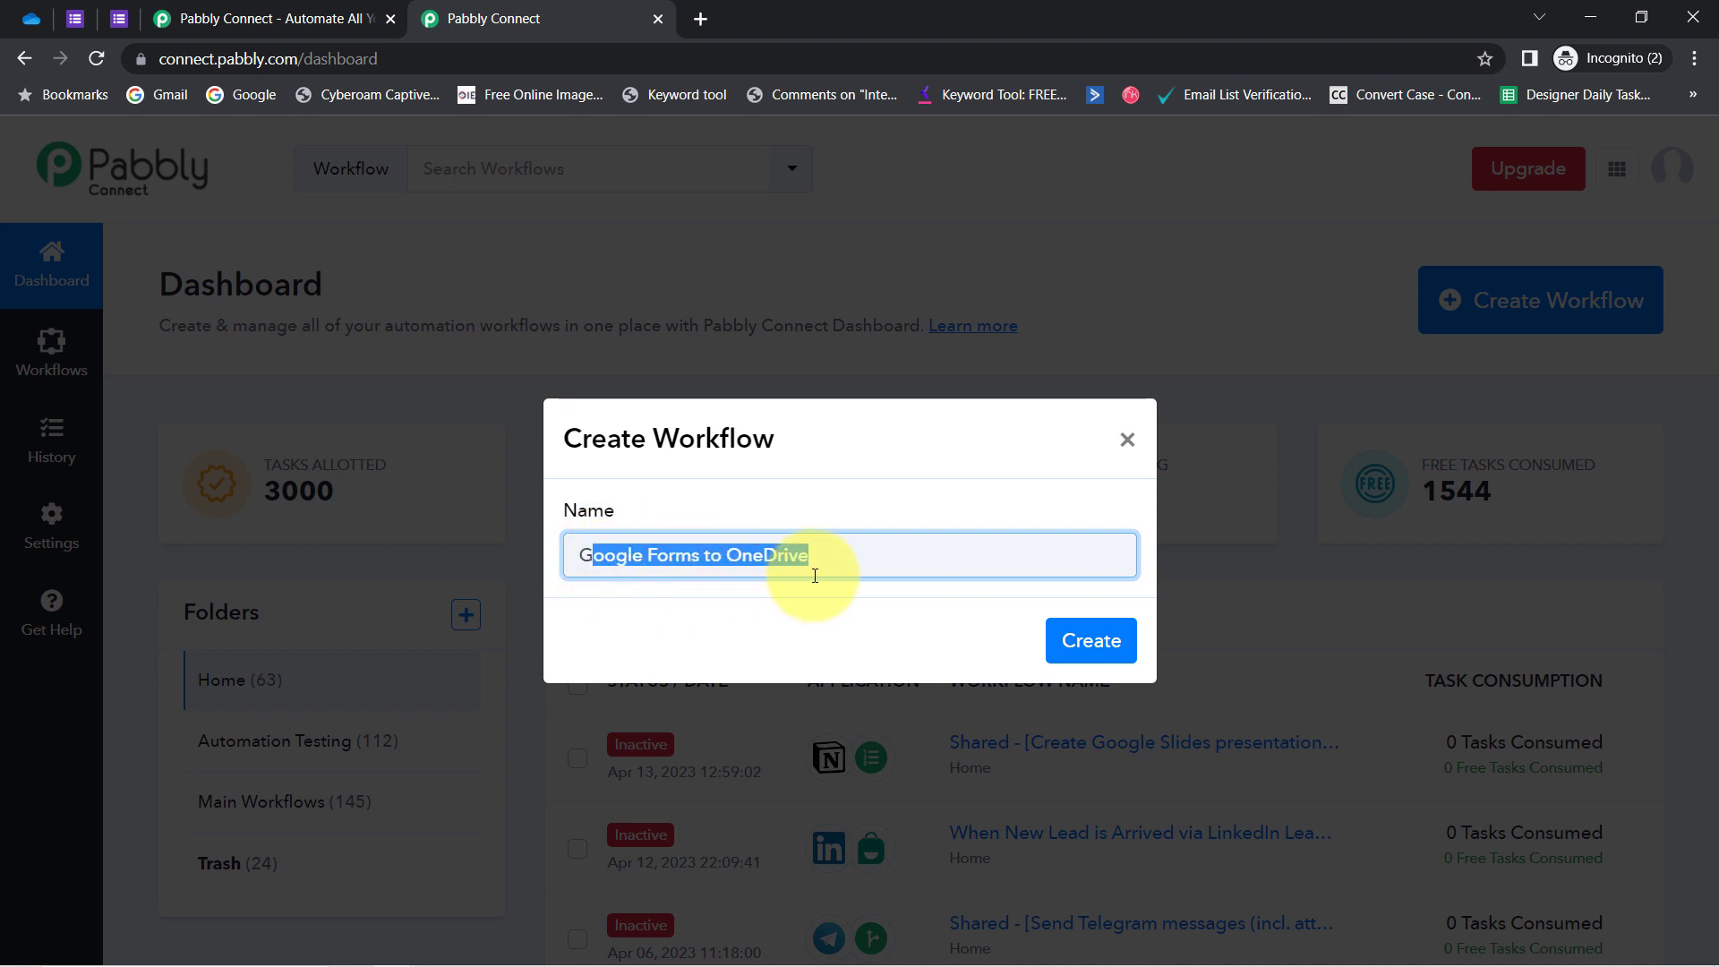
click(1087, 642)
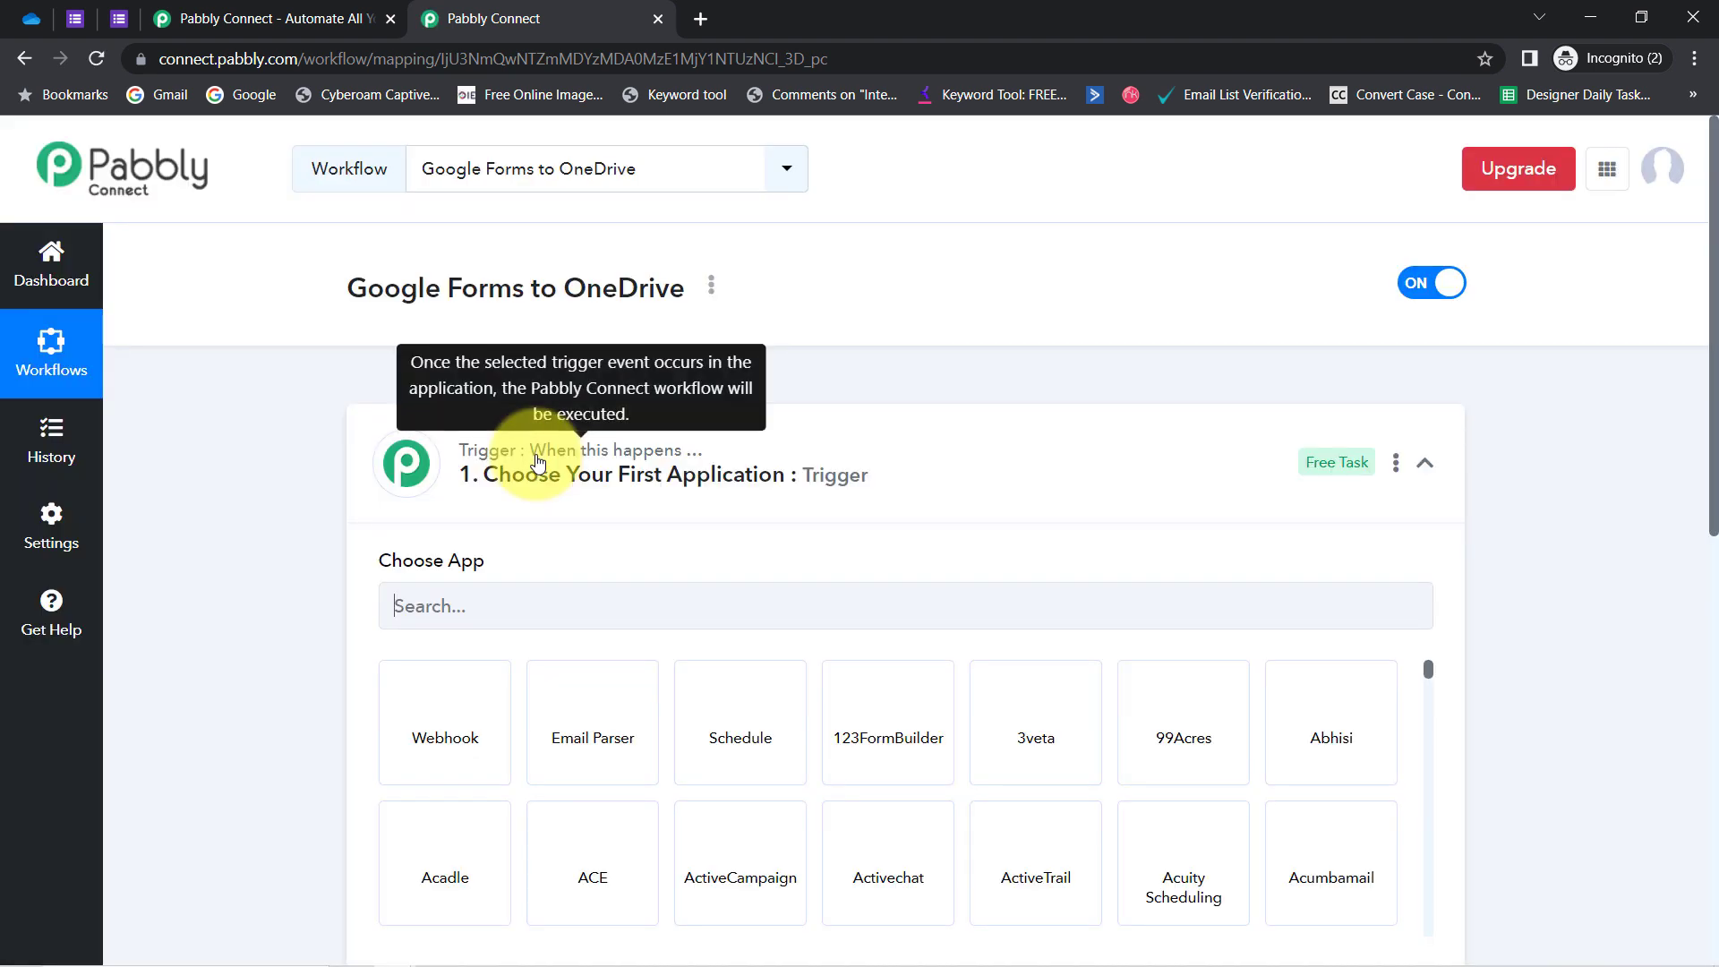
Step: Search 'google fo' in the trigger's app list and select Google Forms
click(512, 471)
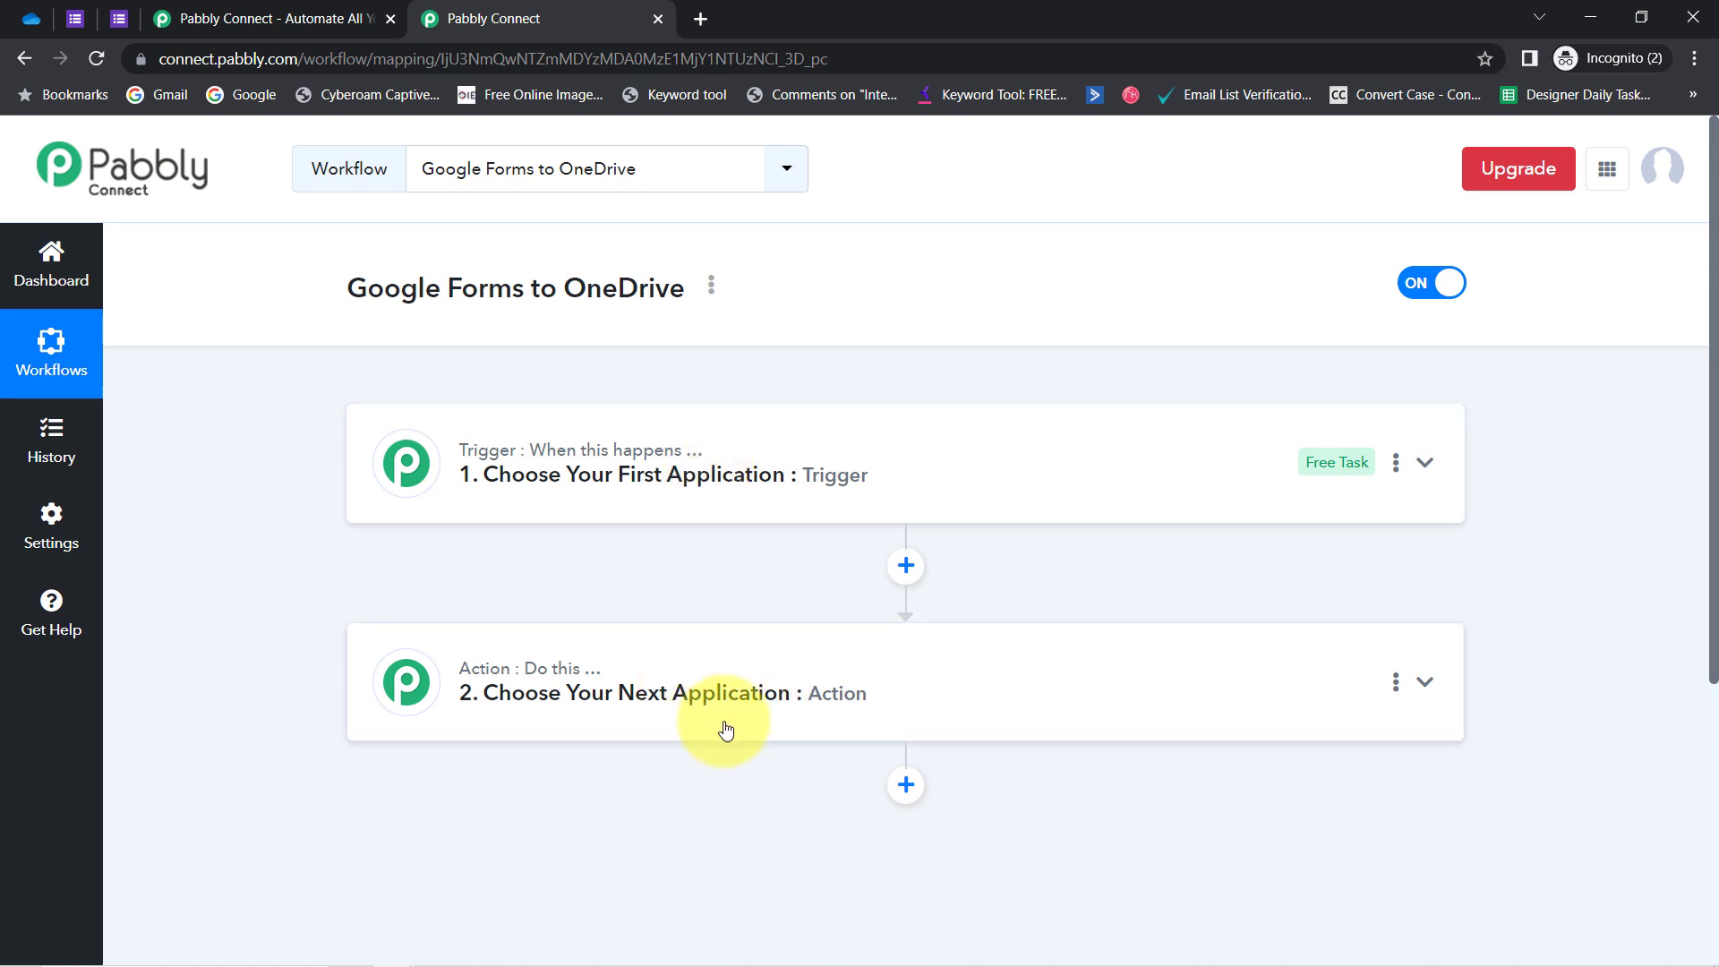
click(678, 466)
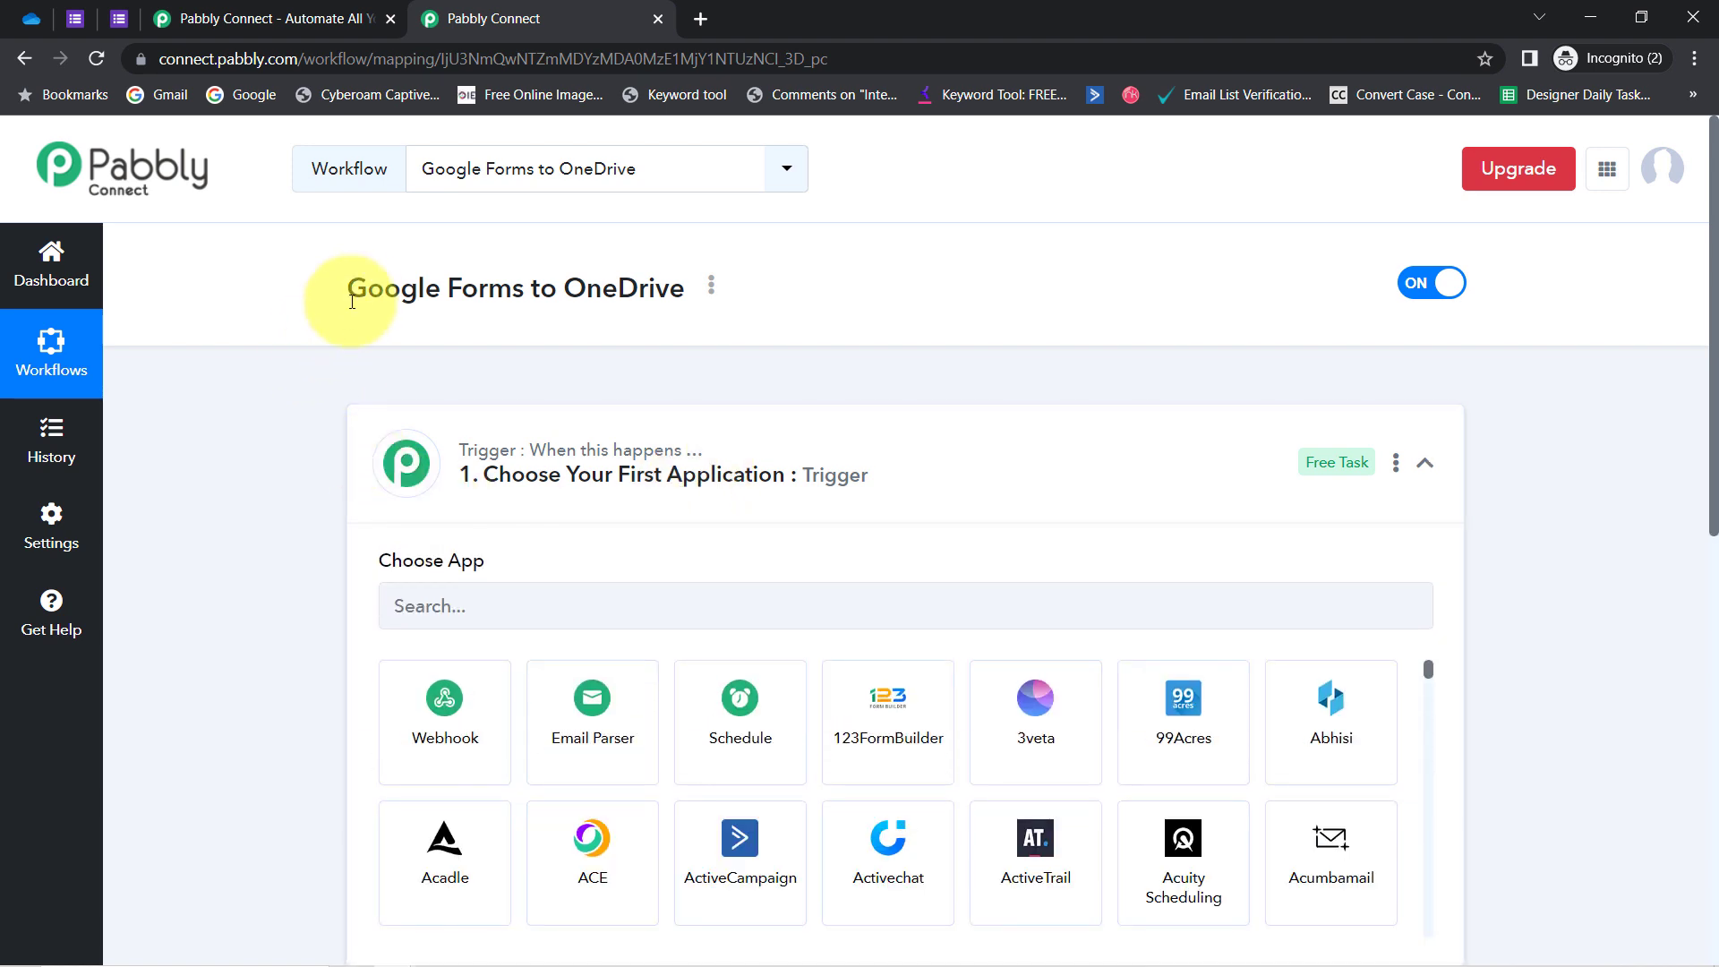
drag(396, 295, 557, 292)
scroll(1689, 384, down, 3)
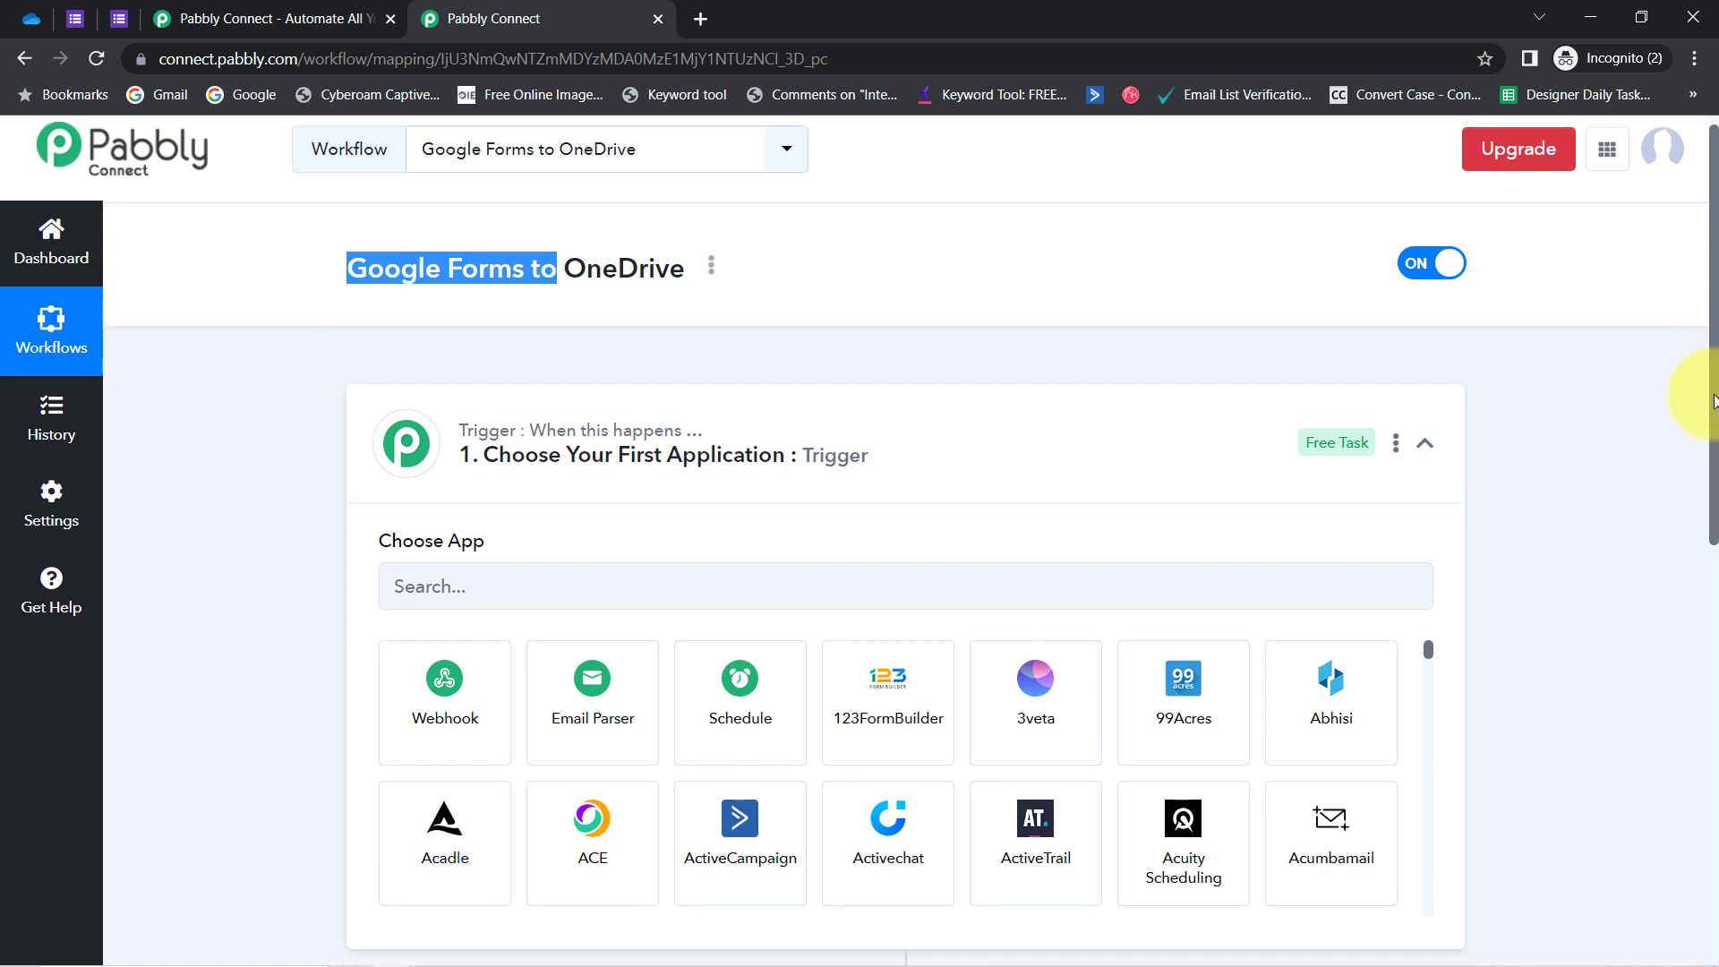
click(447, 394)
text(google)
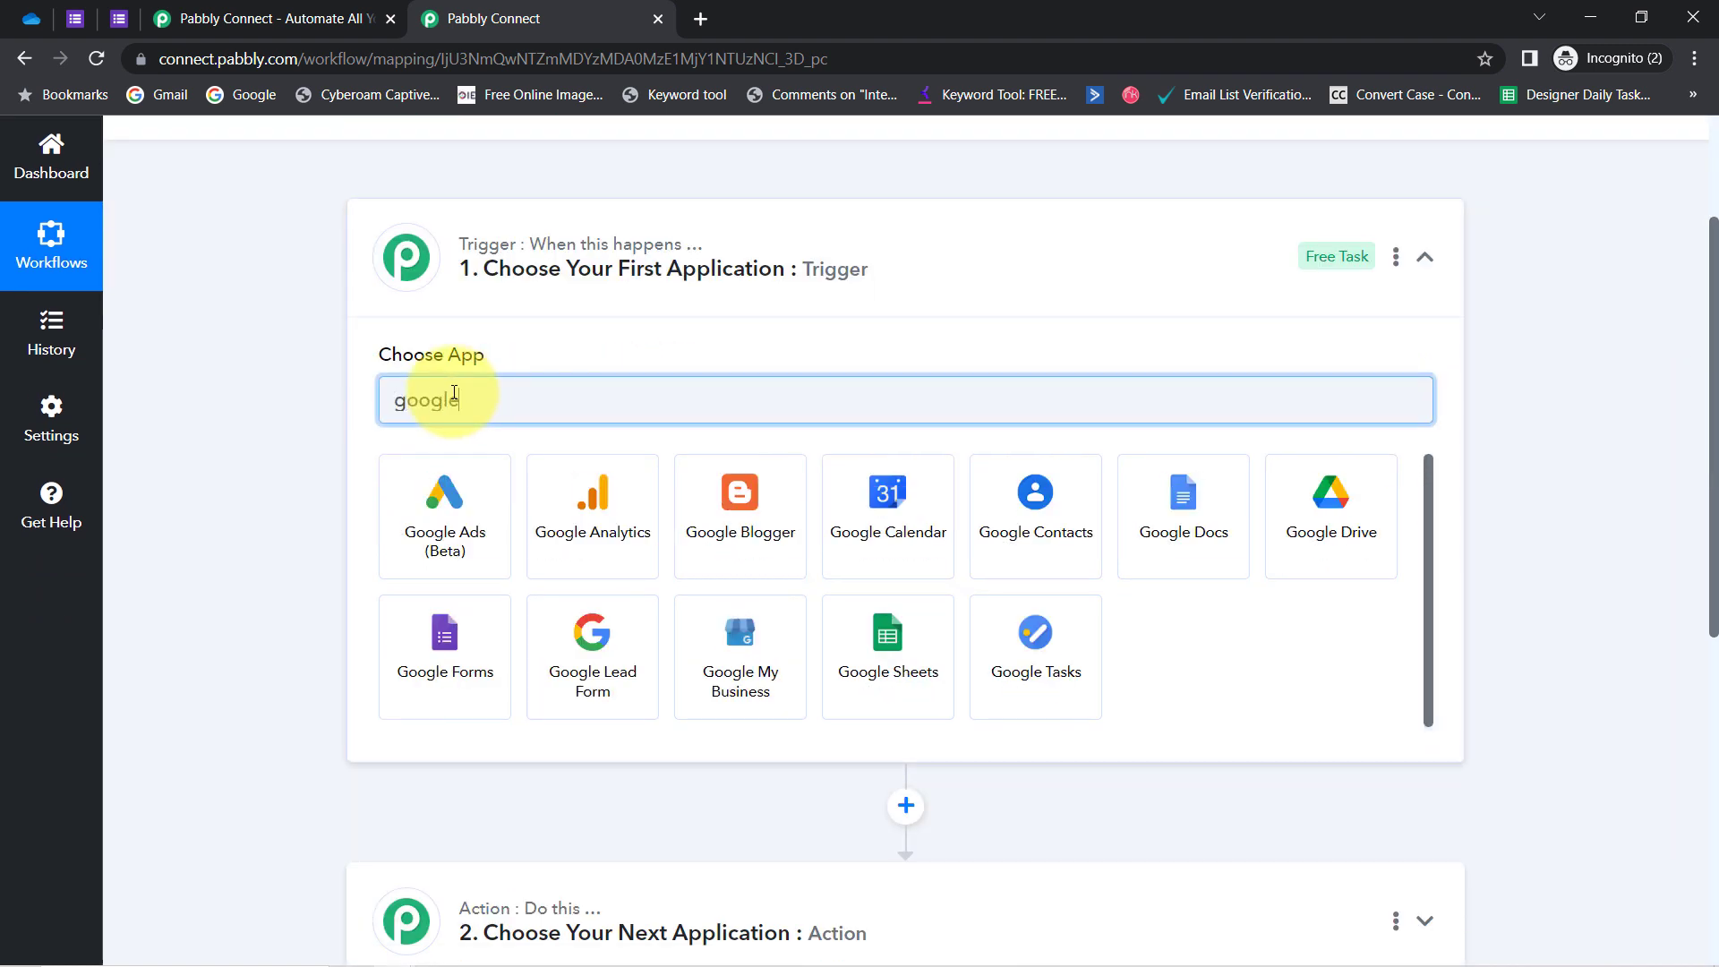
text( form)
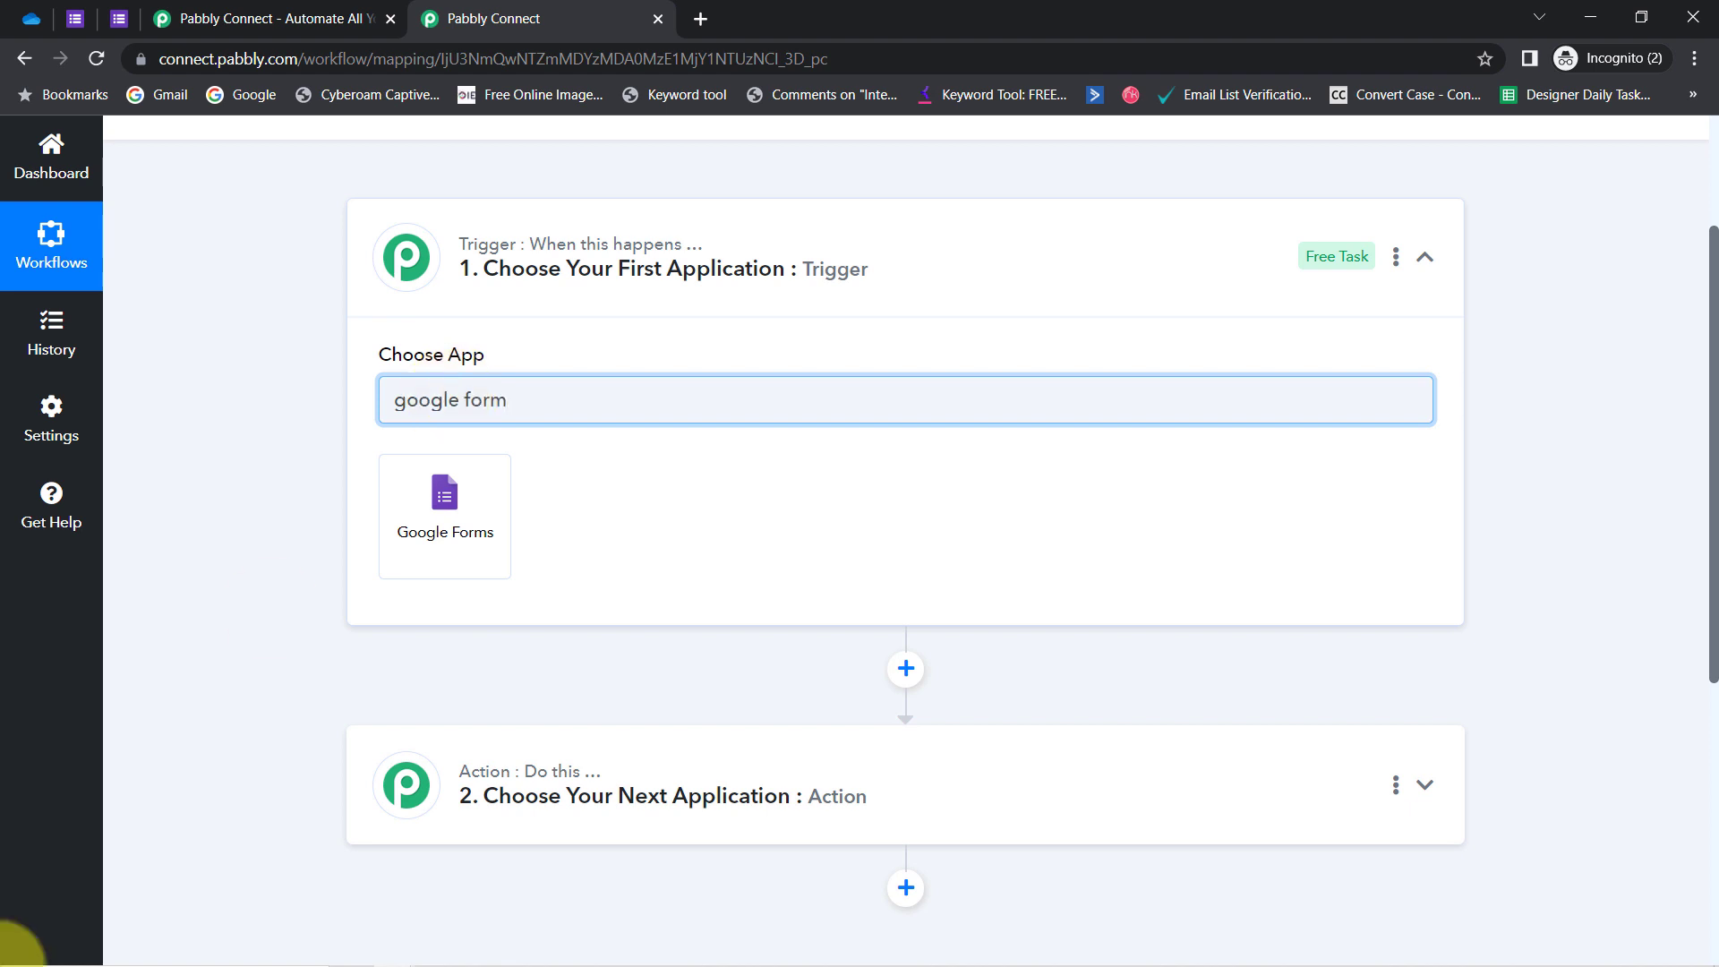
click(445, 524)
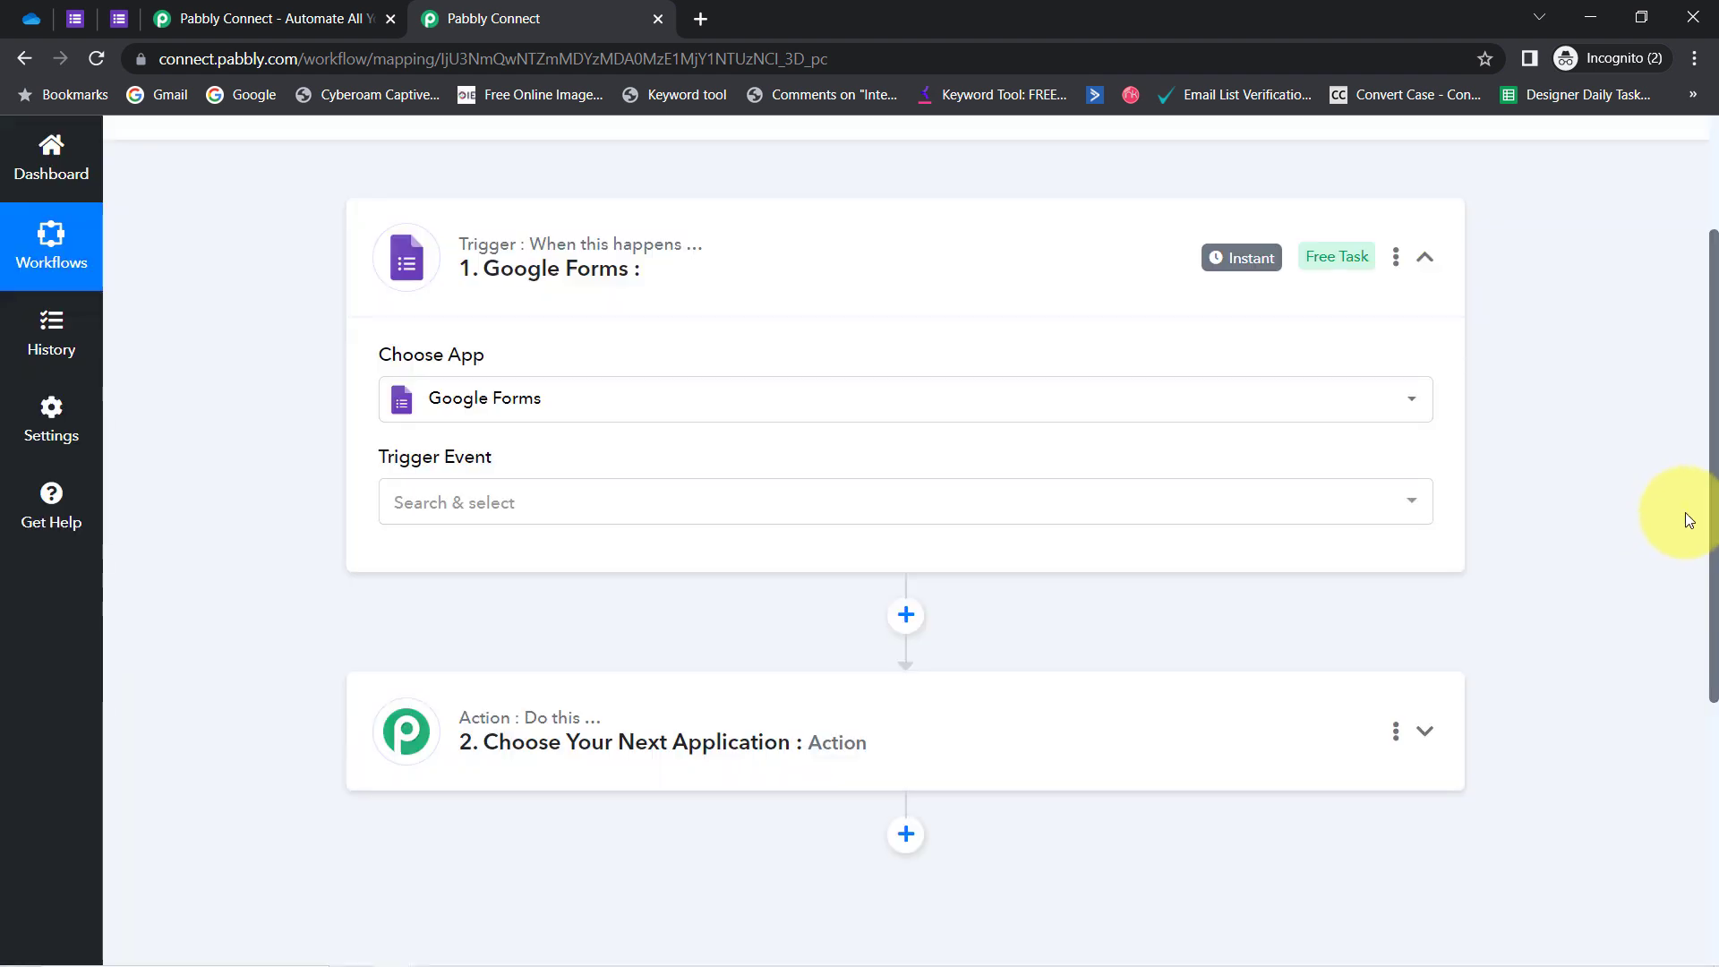
drag(1711, 553, 1657, 684)
Step: Search 'oned' in the action's app list and select Microsoft OneDrive
click(549, 445)
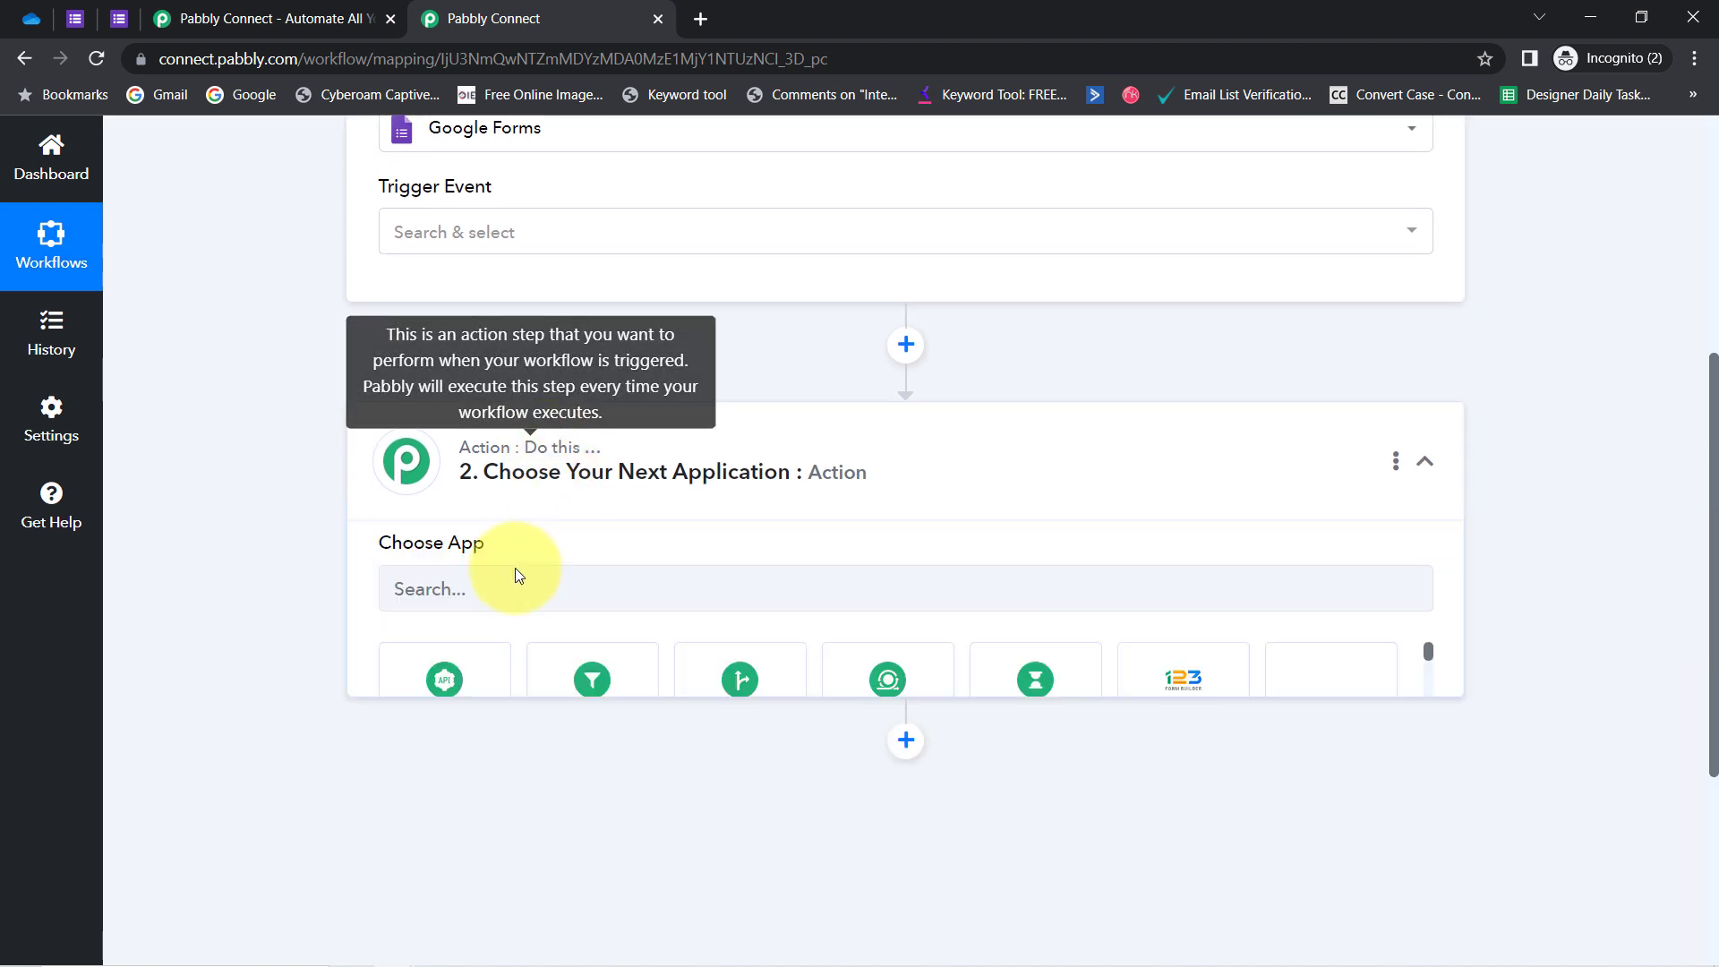
click(463, 596)
text(oned)
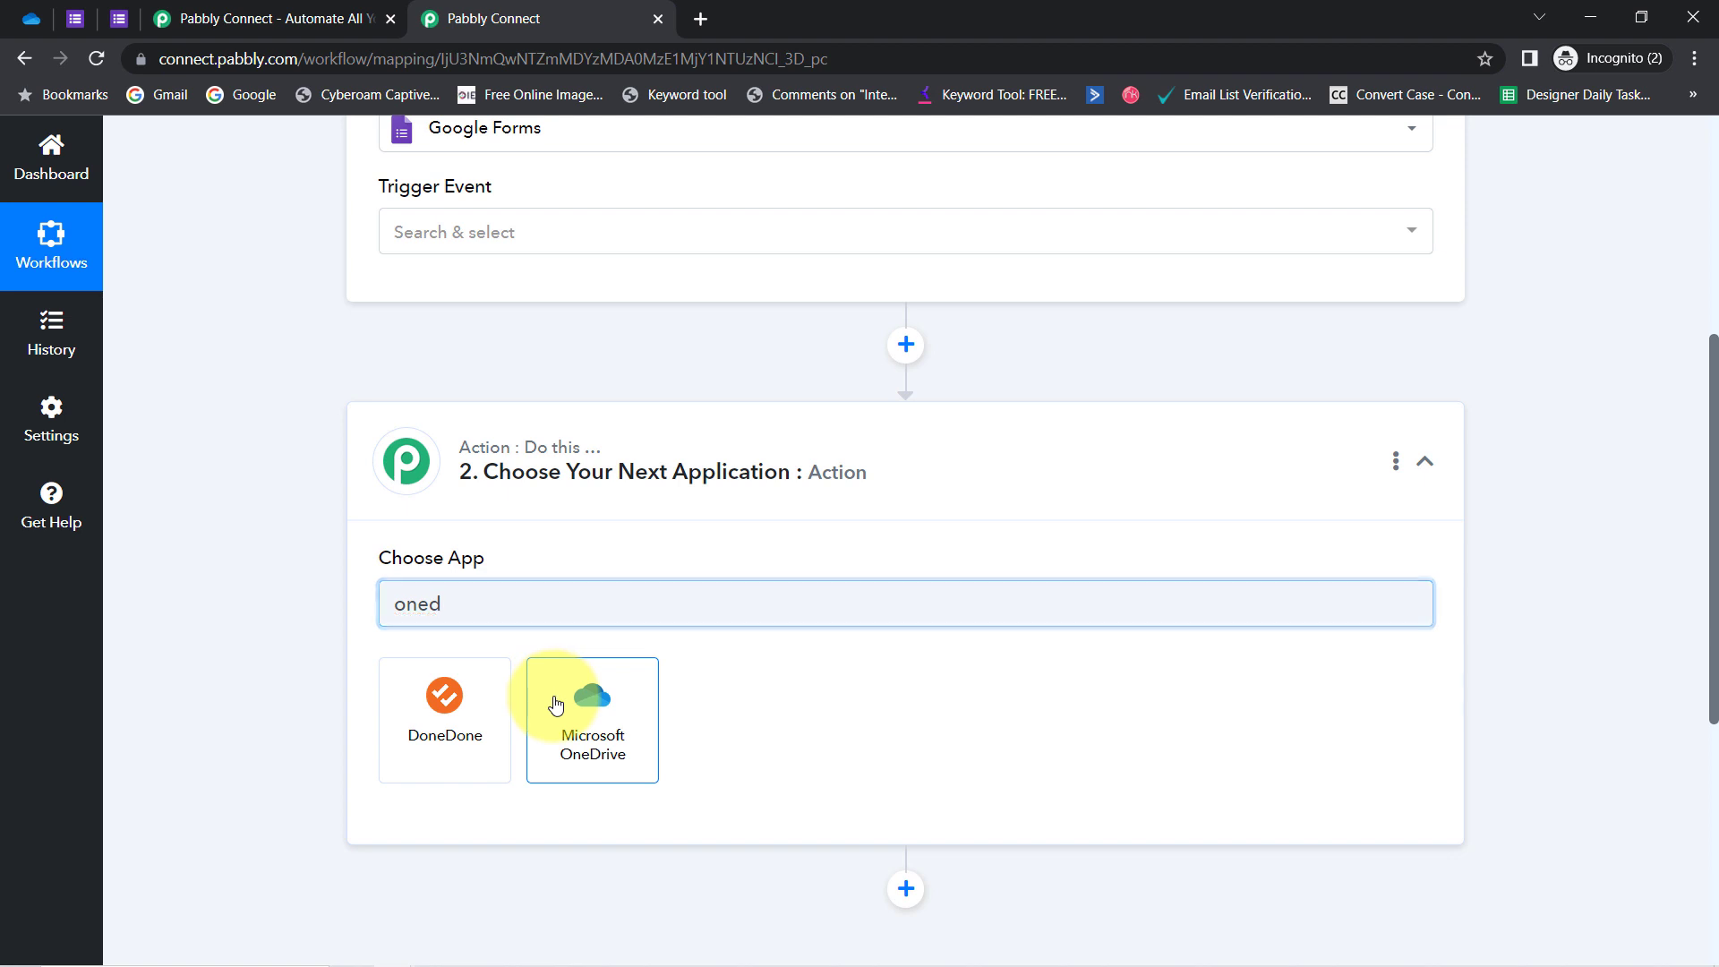
click(557, 702)
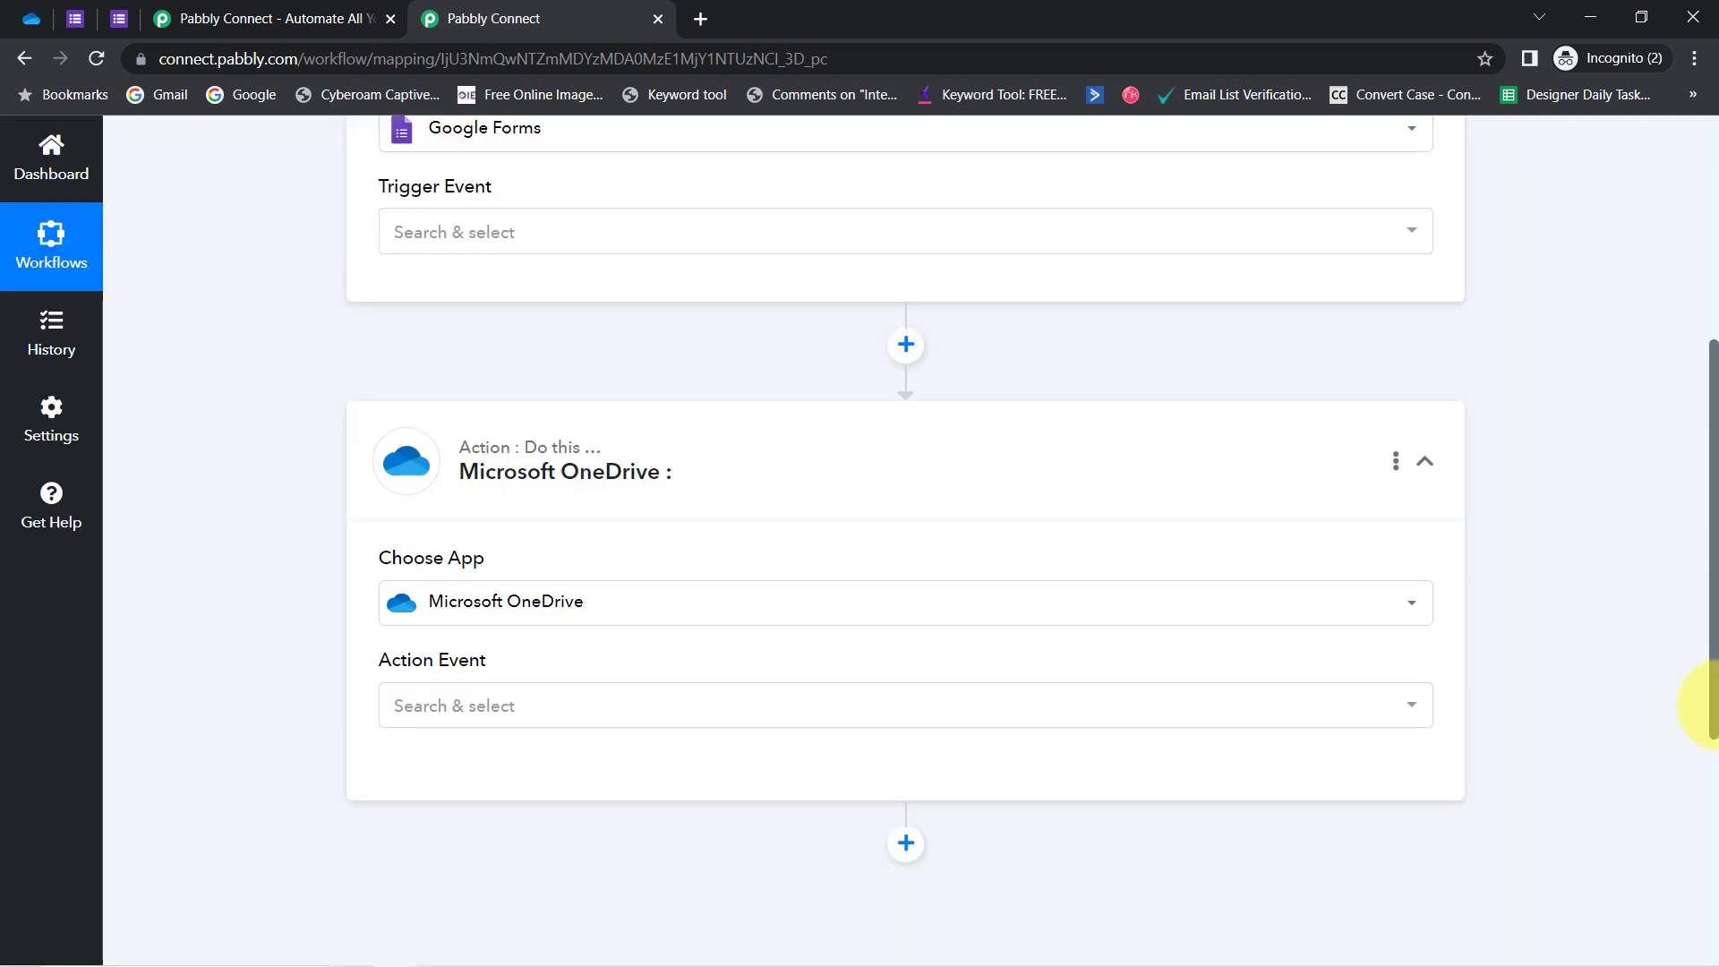
drag(1713, 707, 1713, 403)
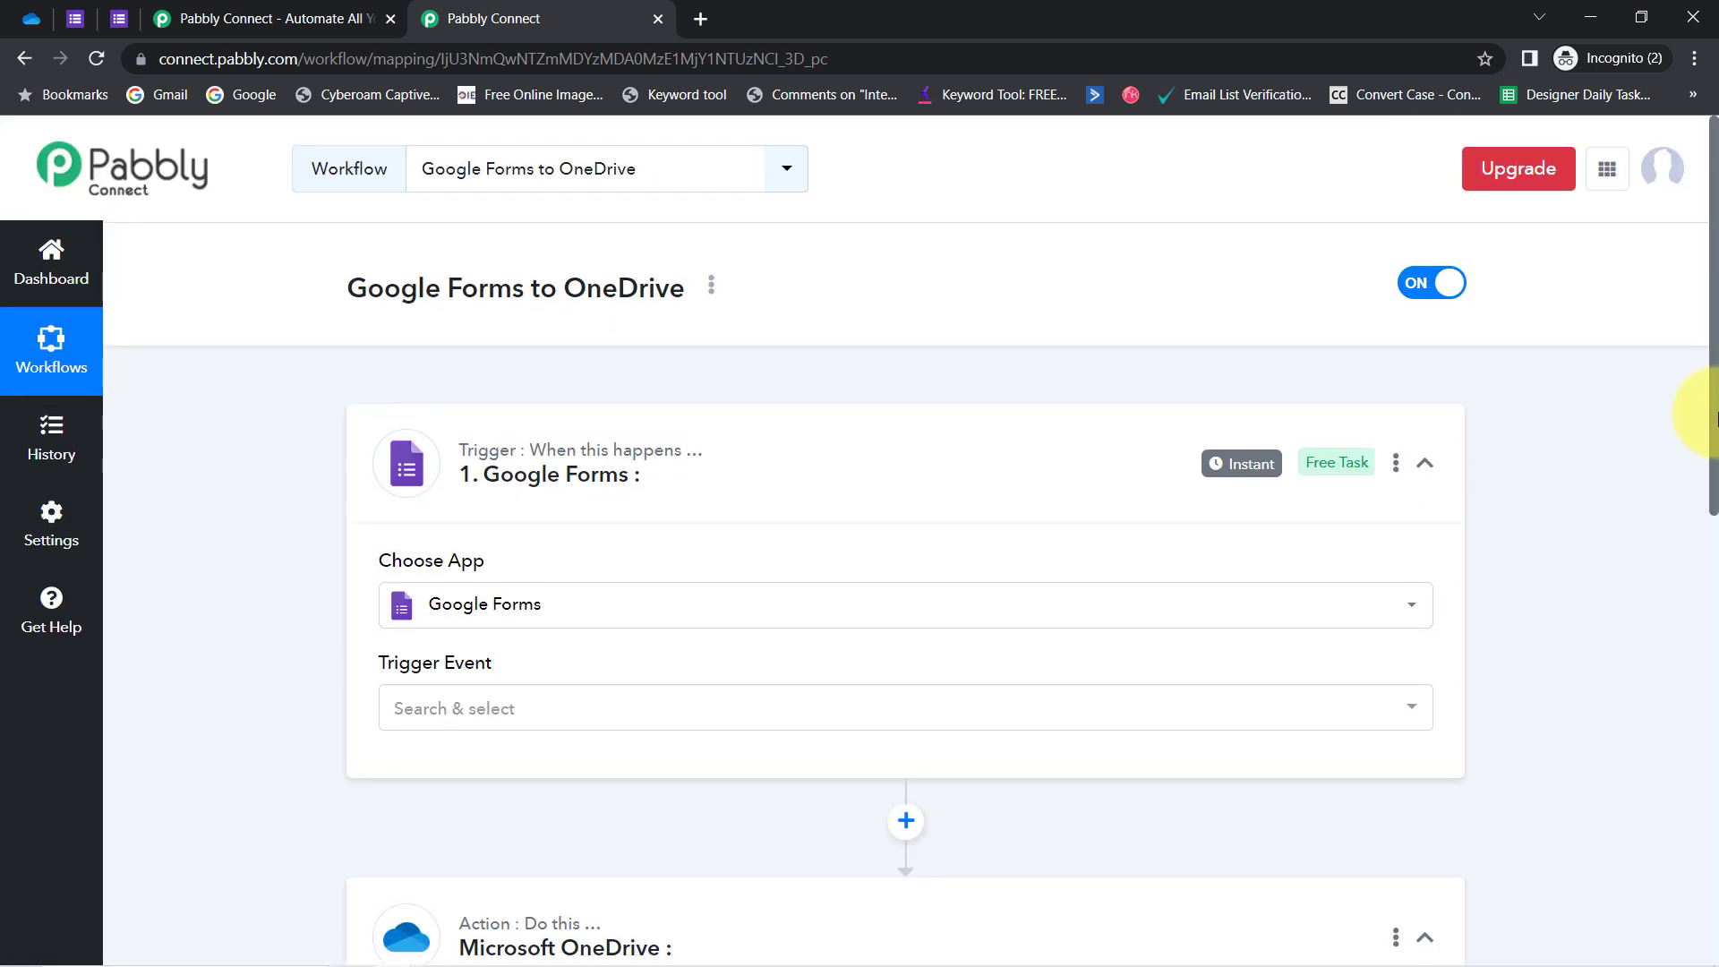
Step: Set the trigger event to New Response Received and copy its webhook URL
click(405, 709)
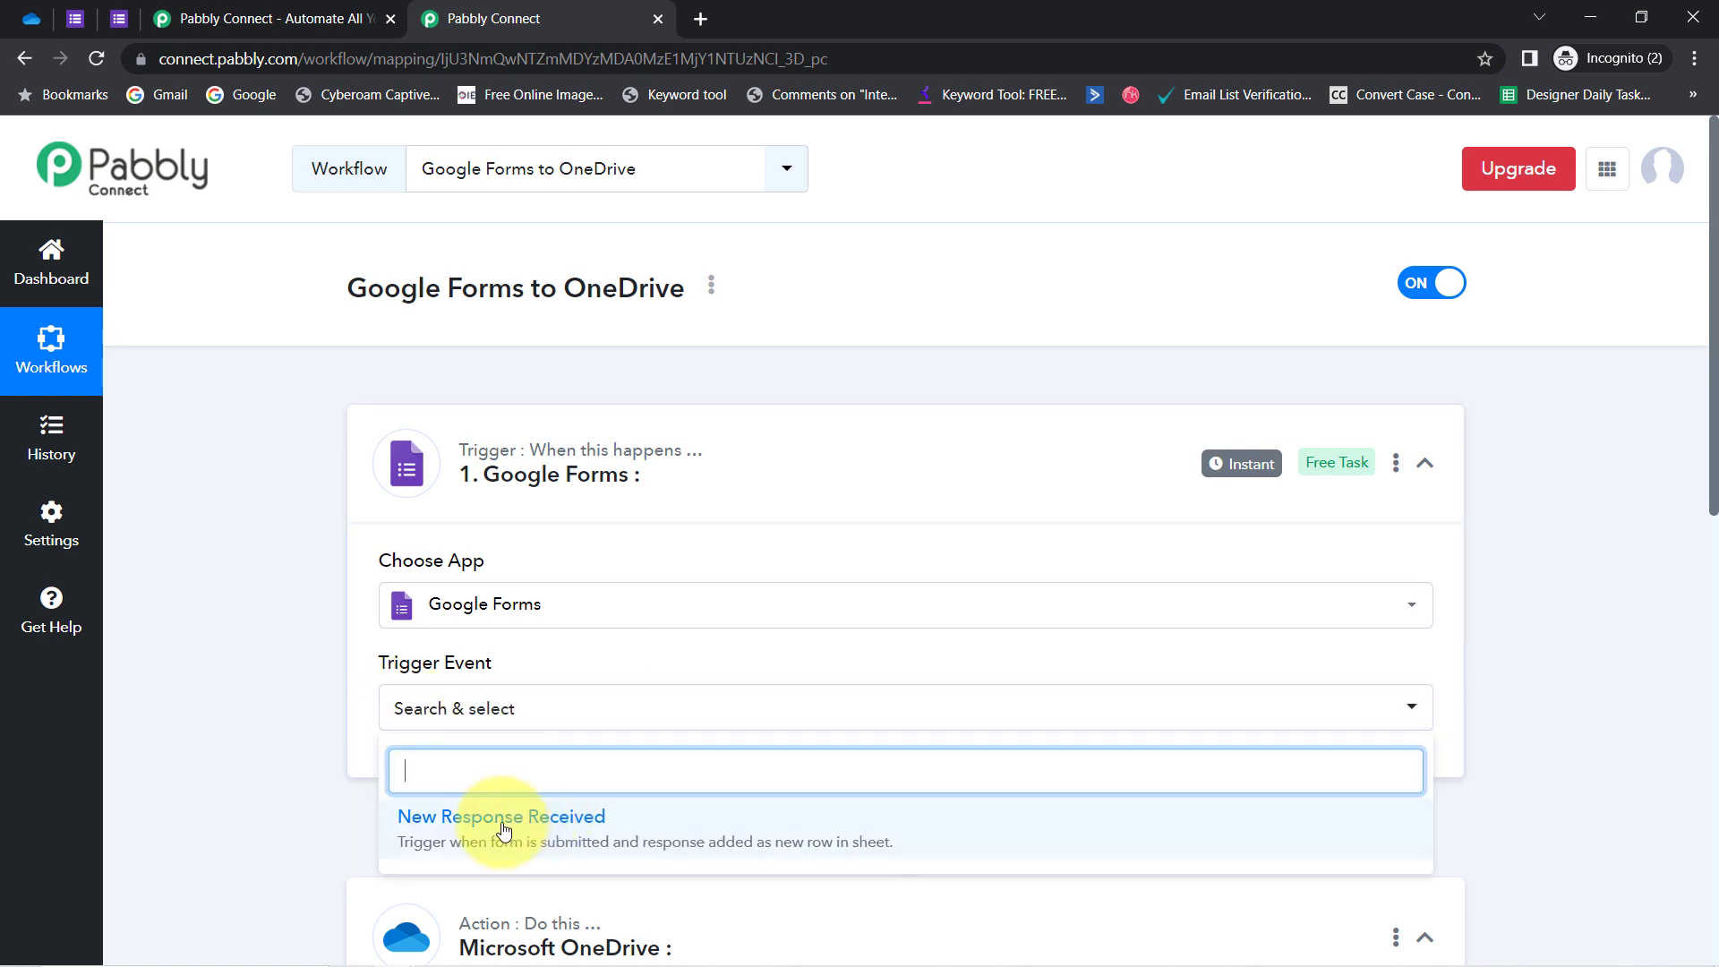
click(465, 833)
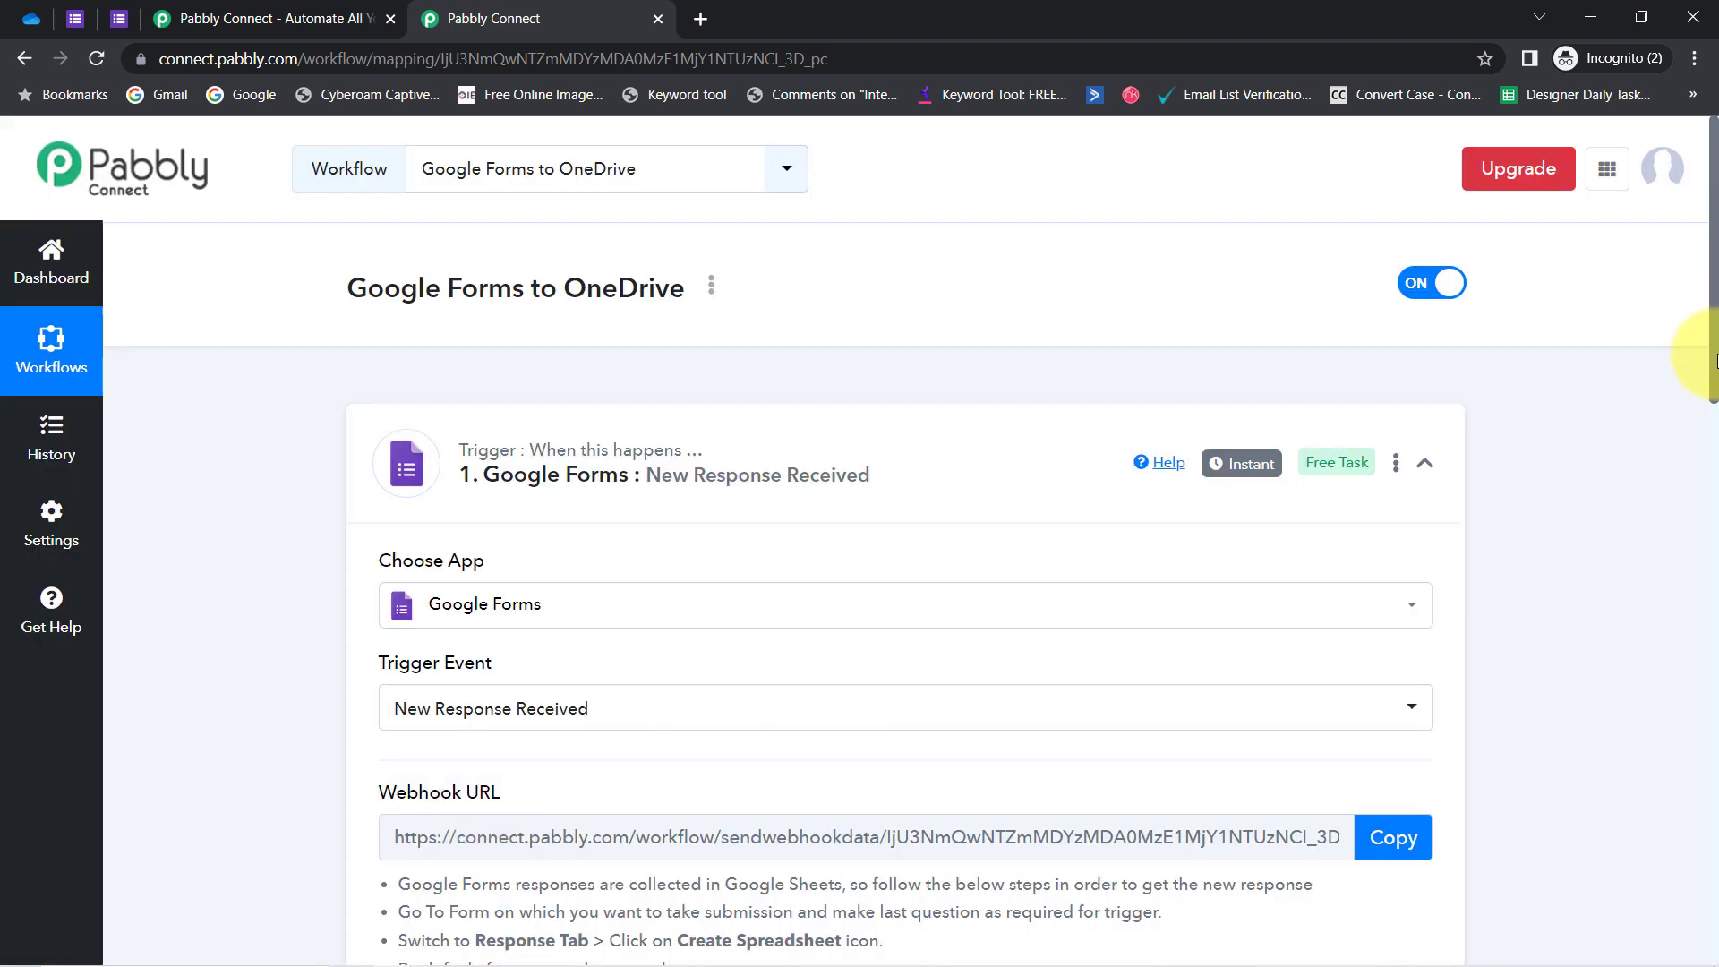
scroll(1709, 448, down, 4)
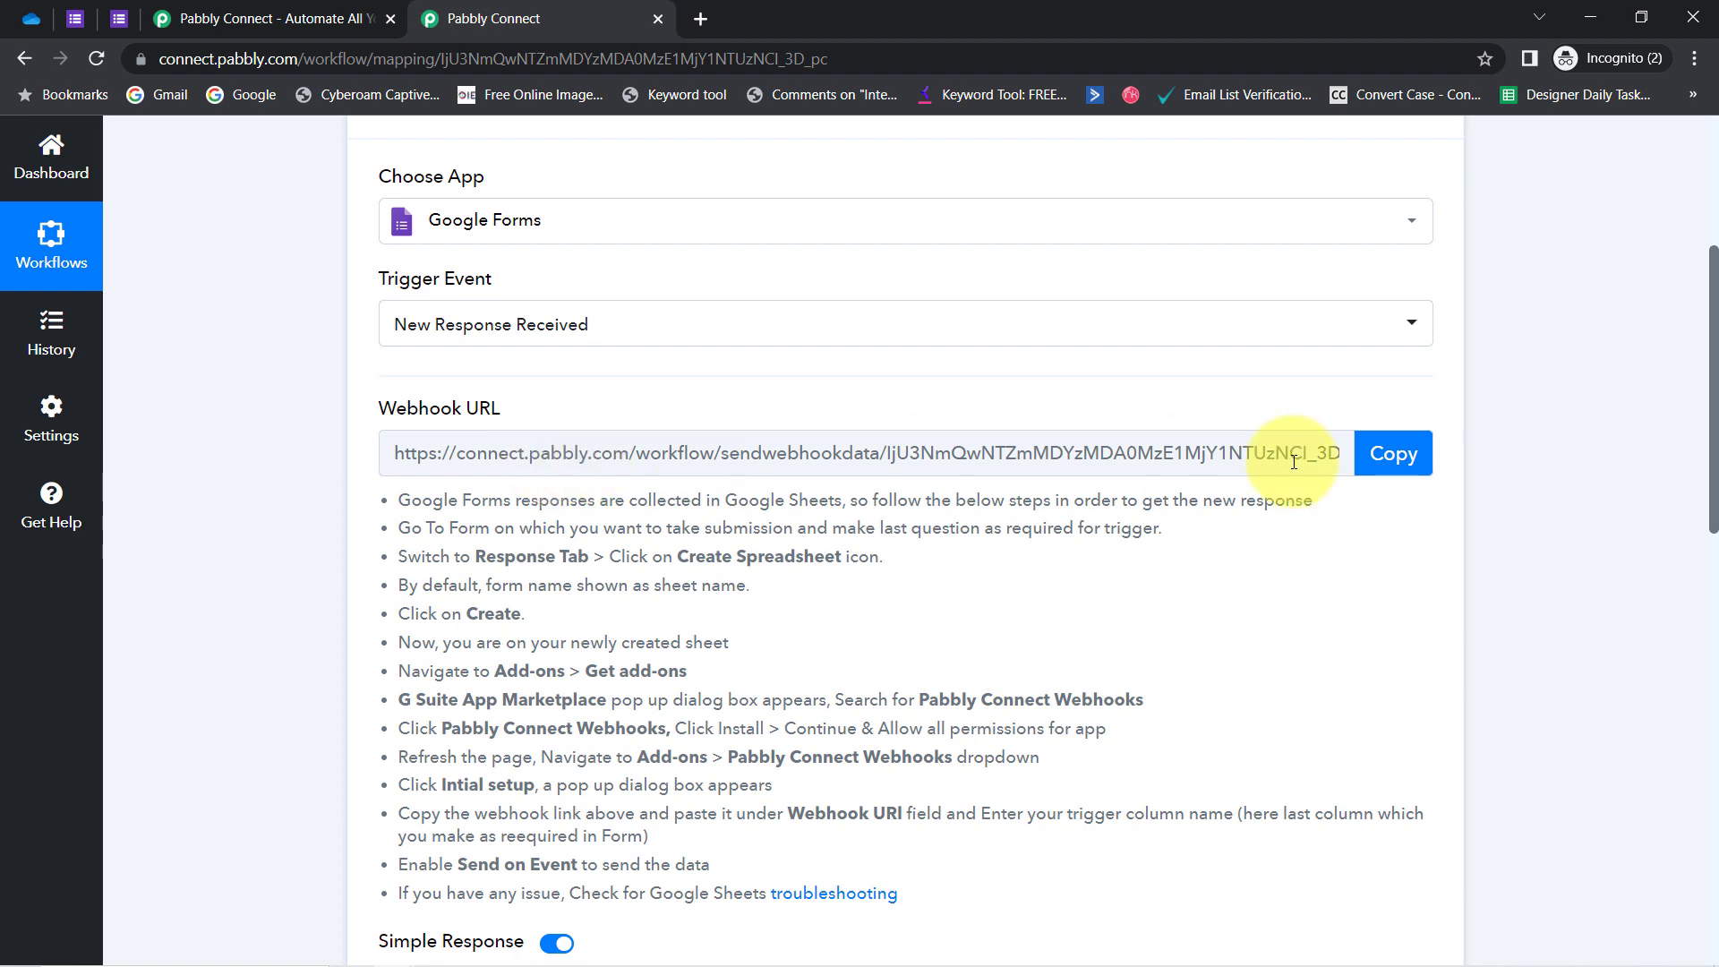
click(1395, 462)
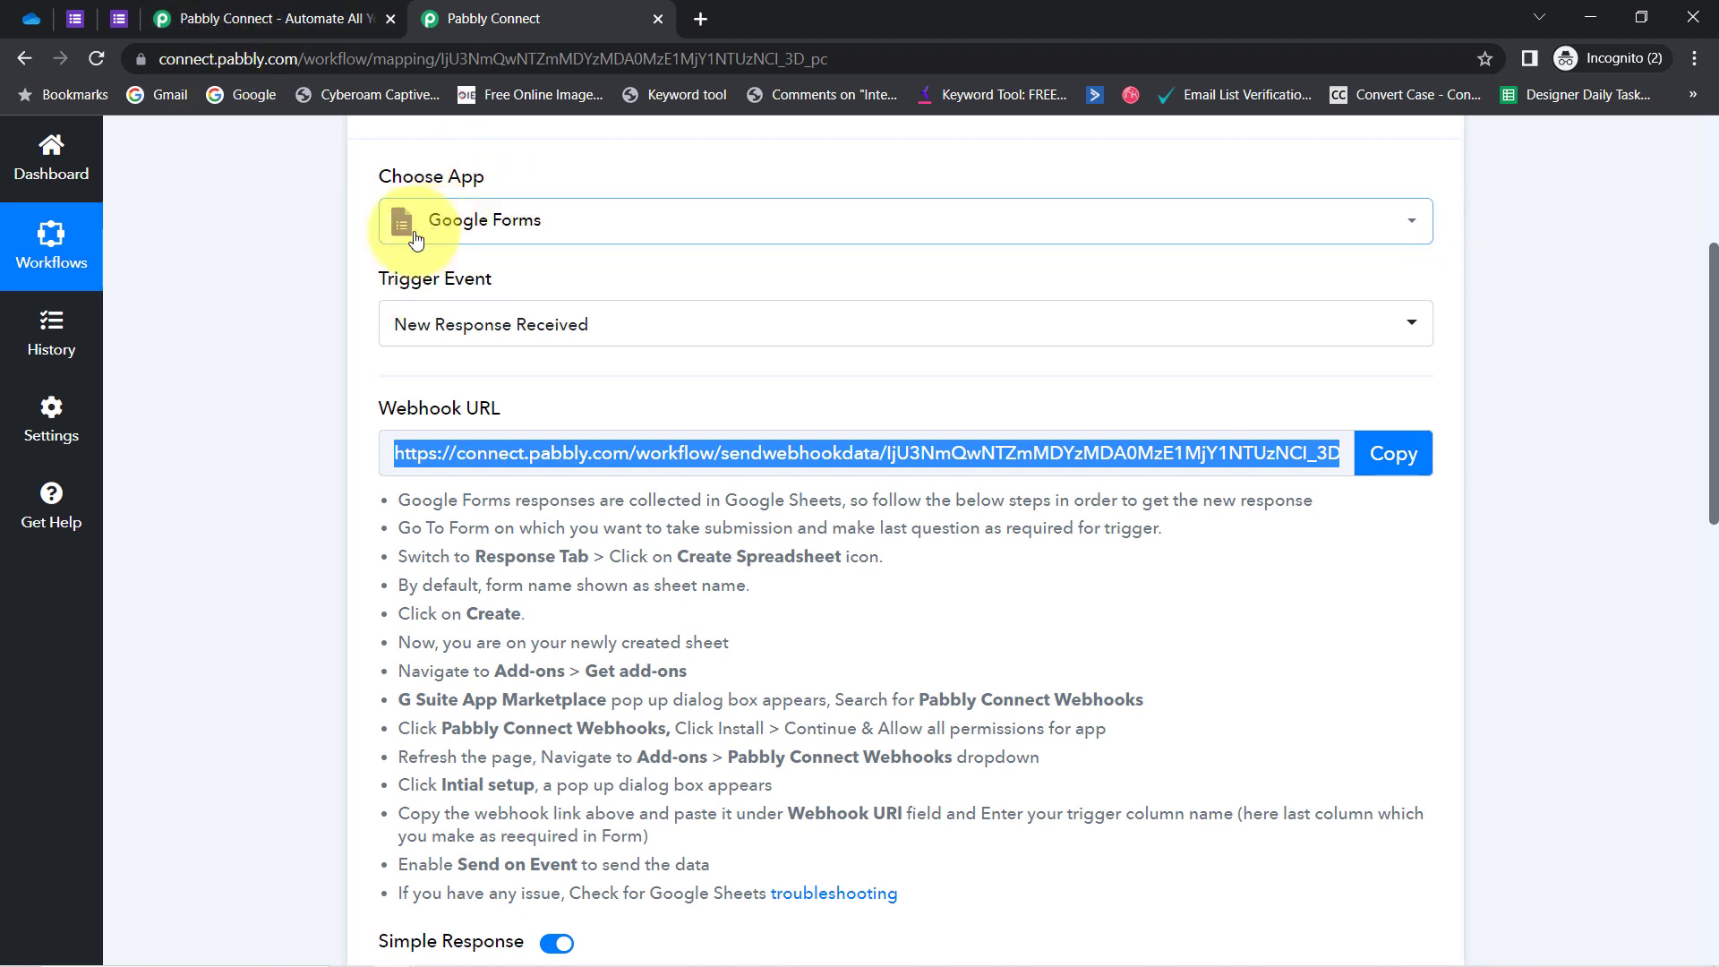
Step: Open the Job Application form's responses in its linked Google Sheet
click(117, 18)
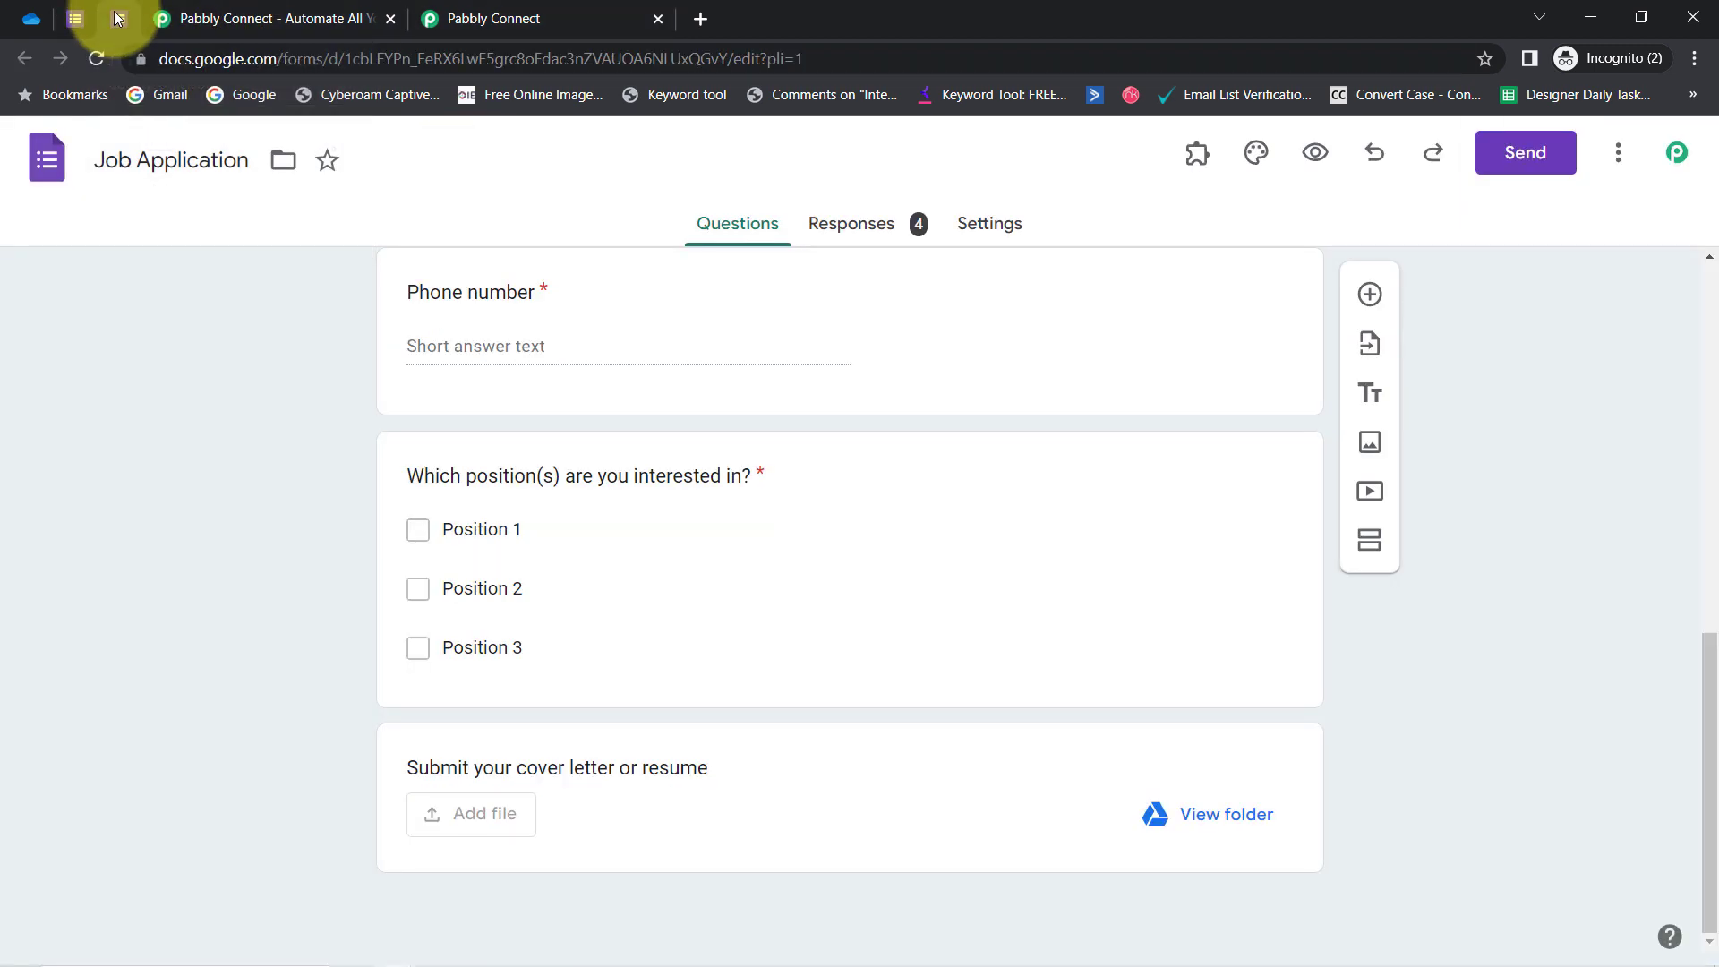
drag(1712, 656, 1697, 235)
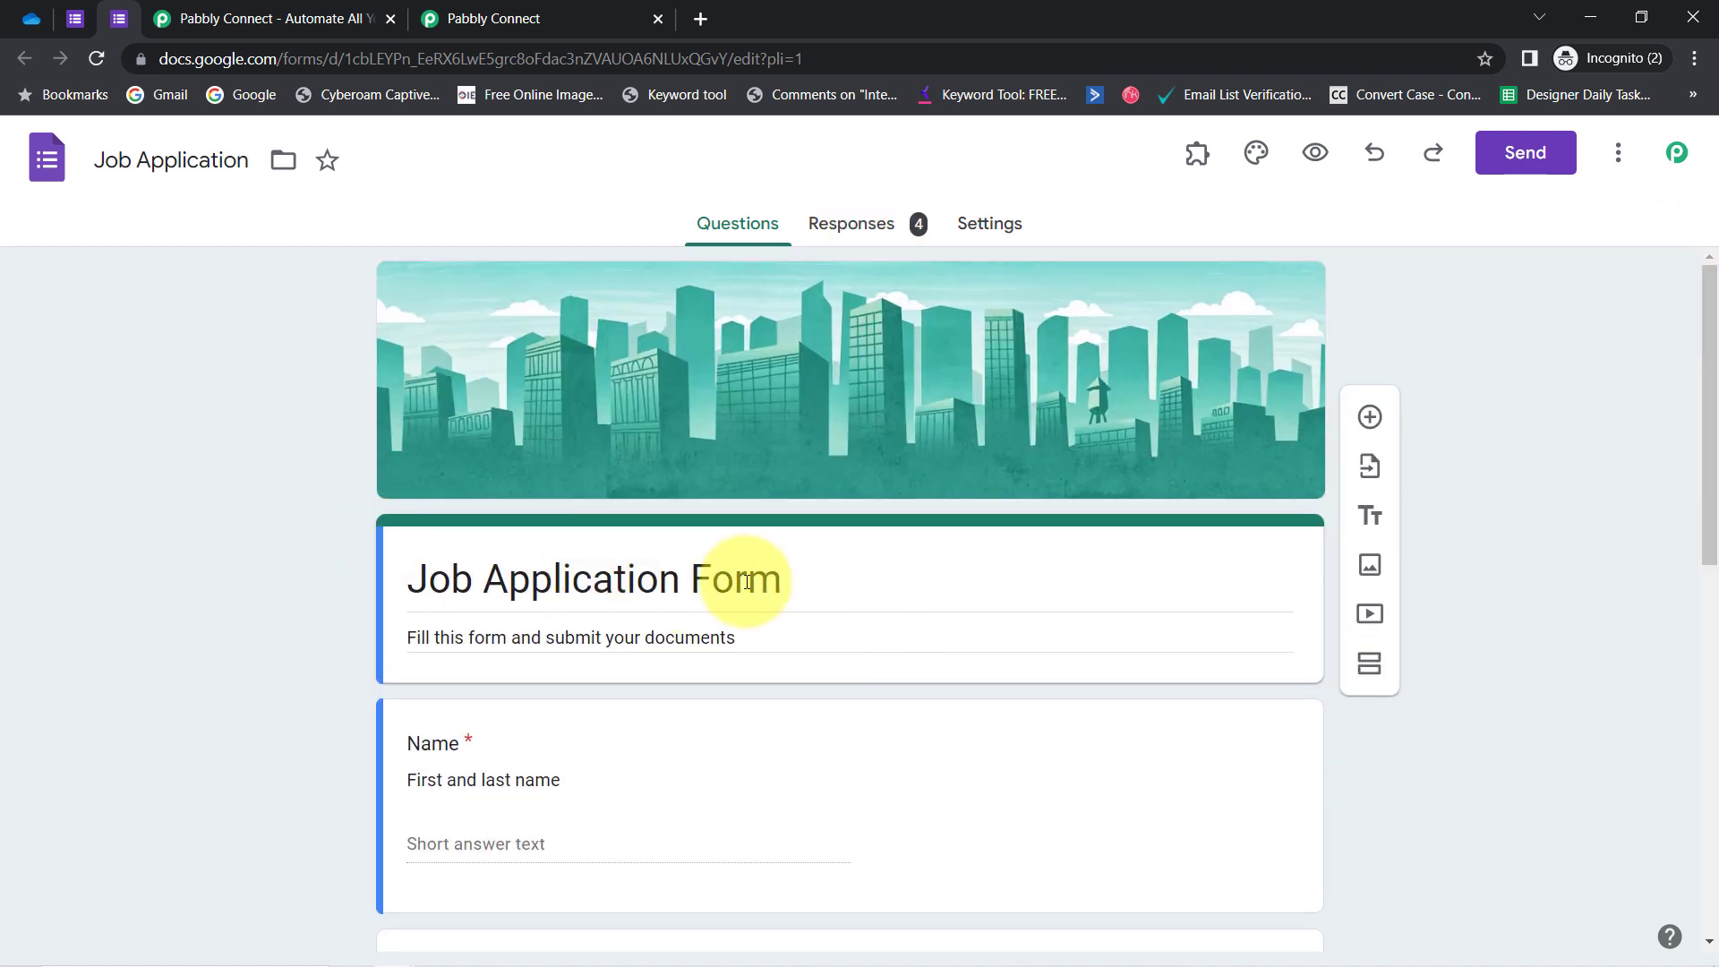
click(850, 231)
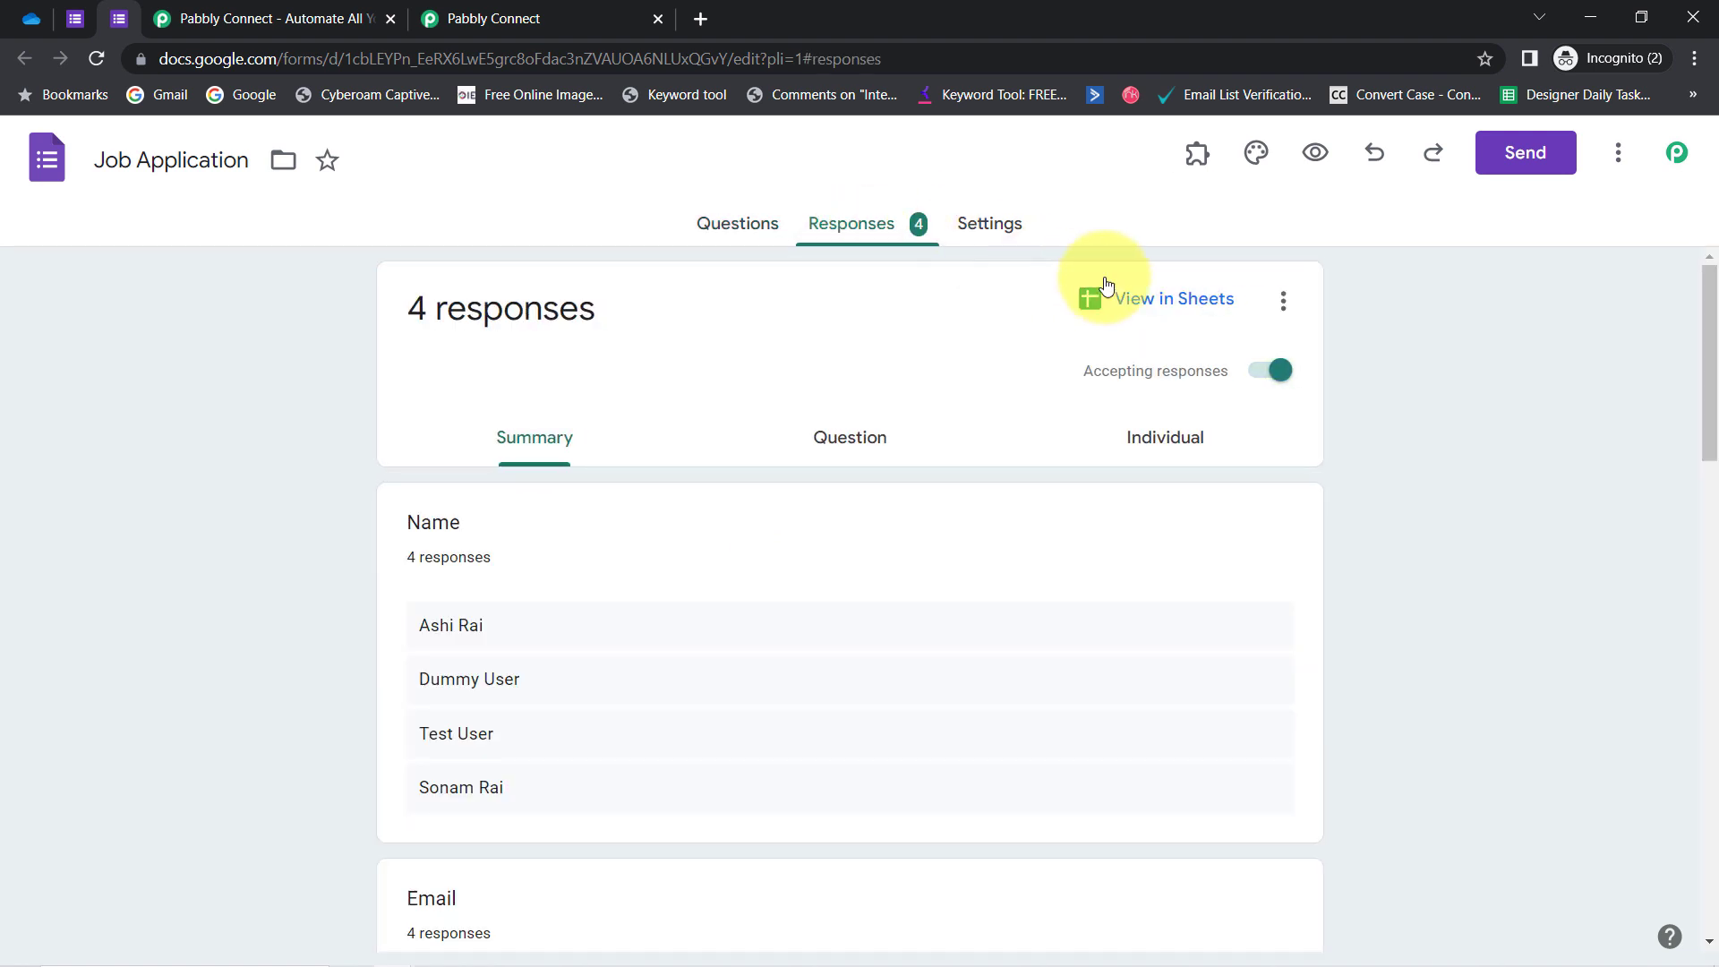
click(1152, 305)
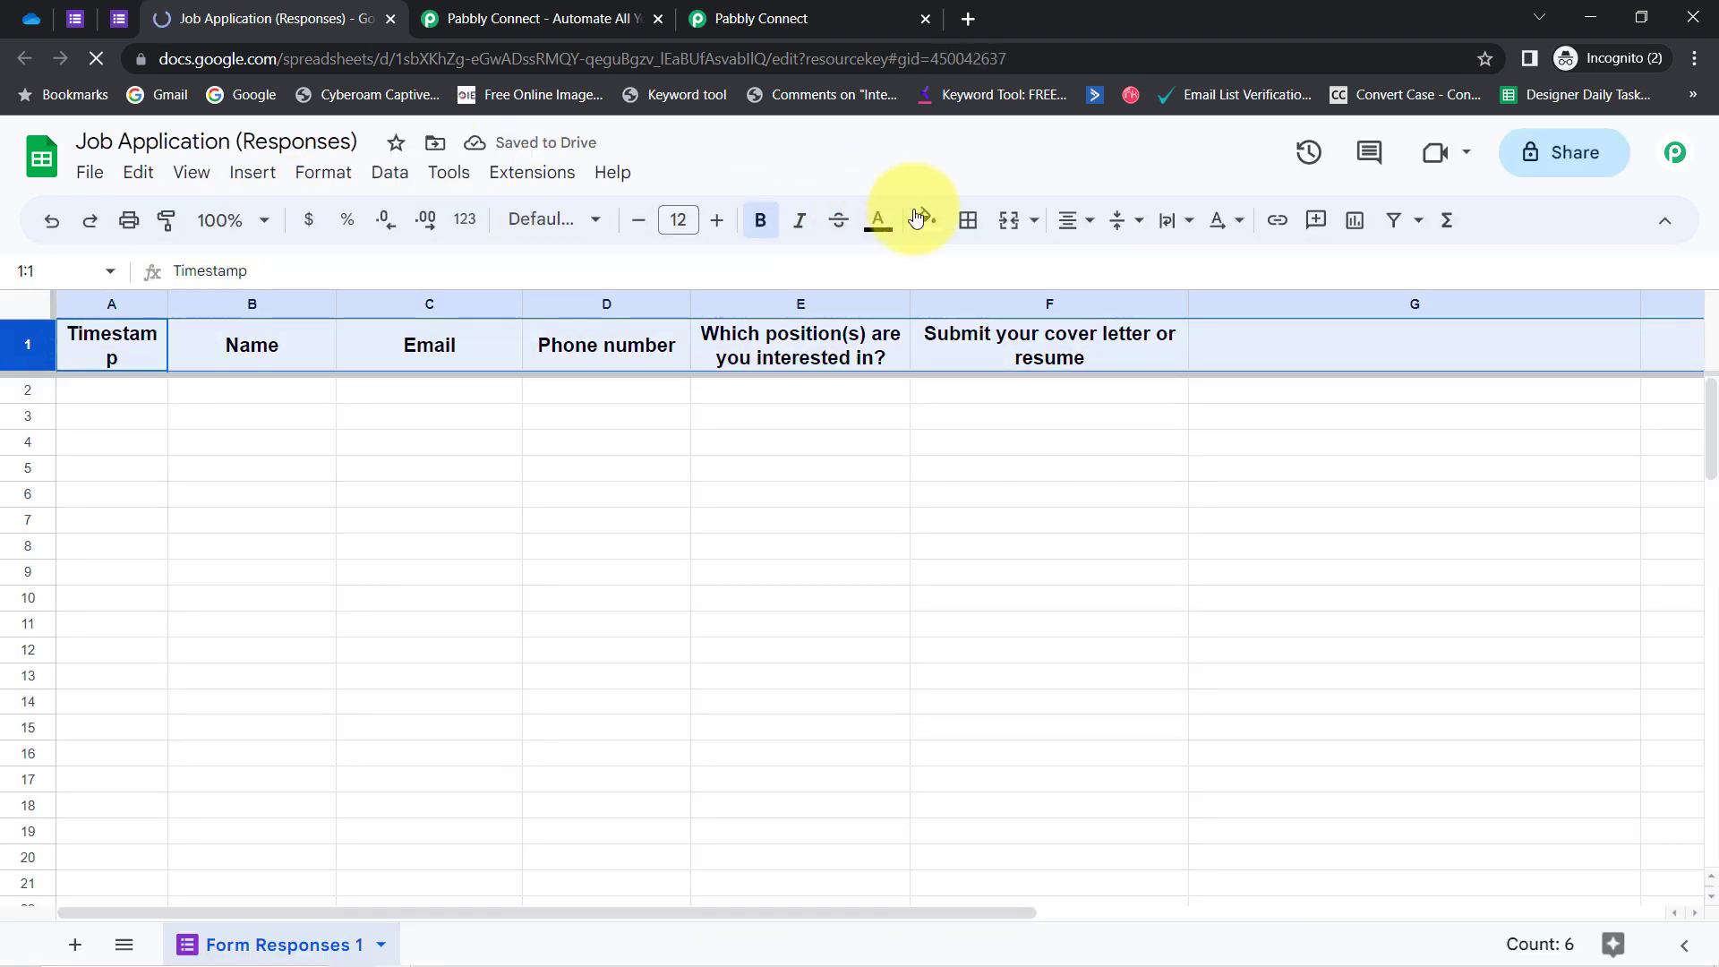
Step: Fill the header row light yellow and zoom the sheet to 125%
click(918, 218)
click(1015, 359)
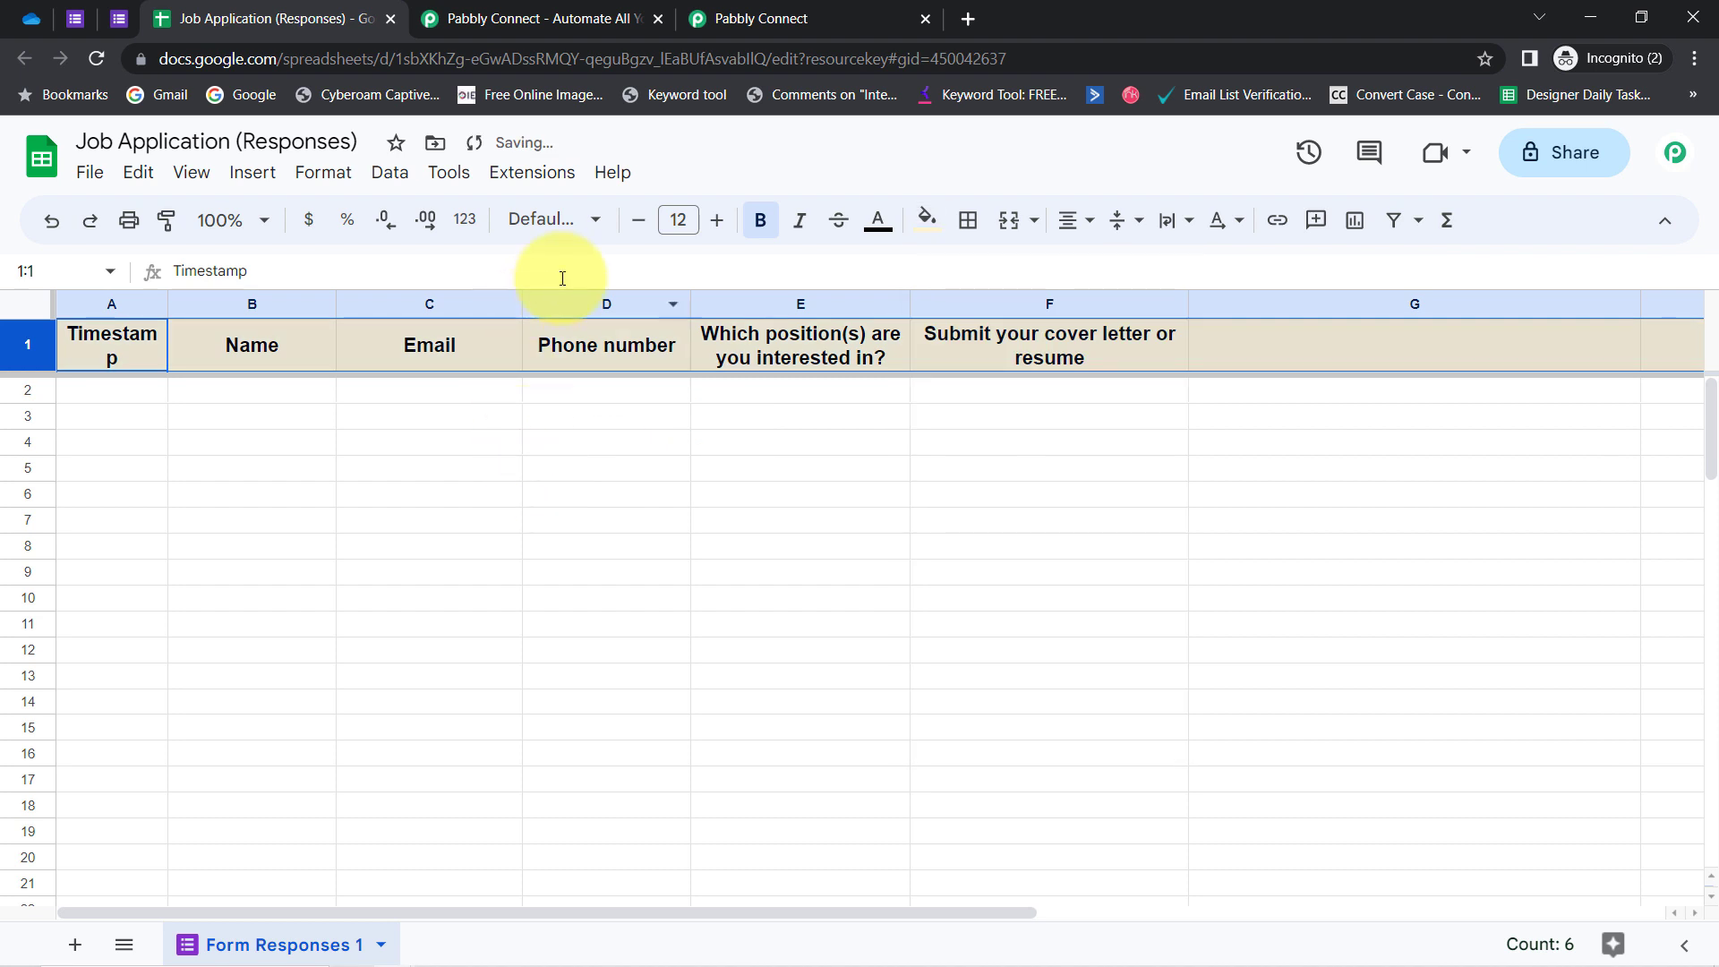
click(234, 221)
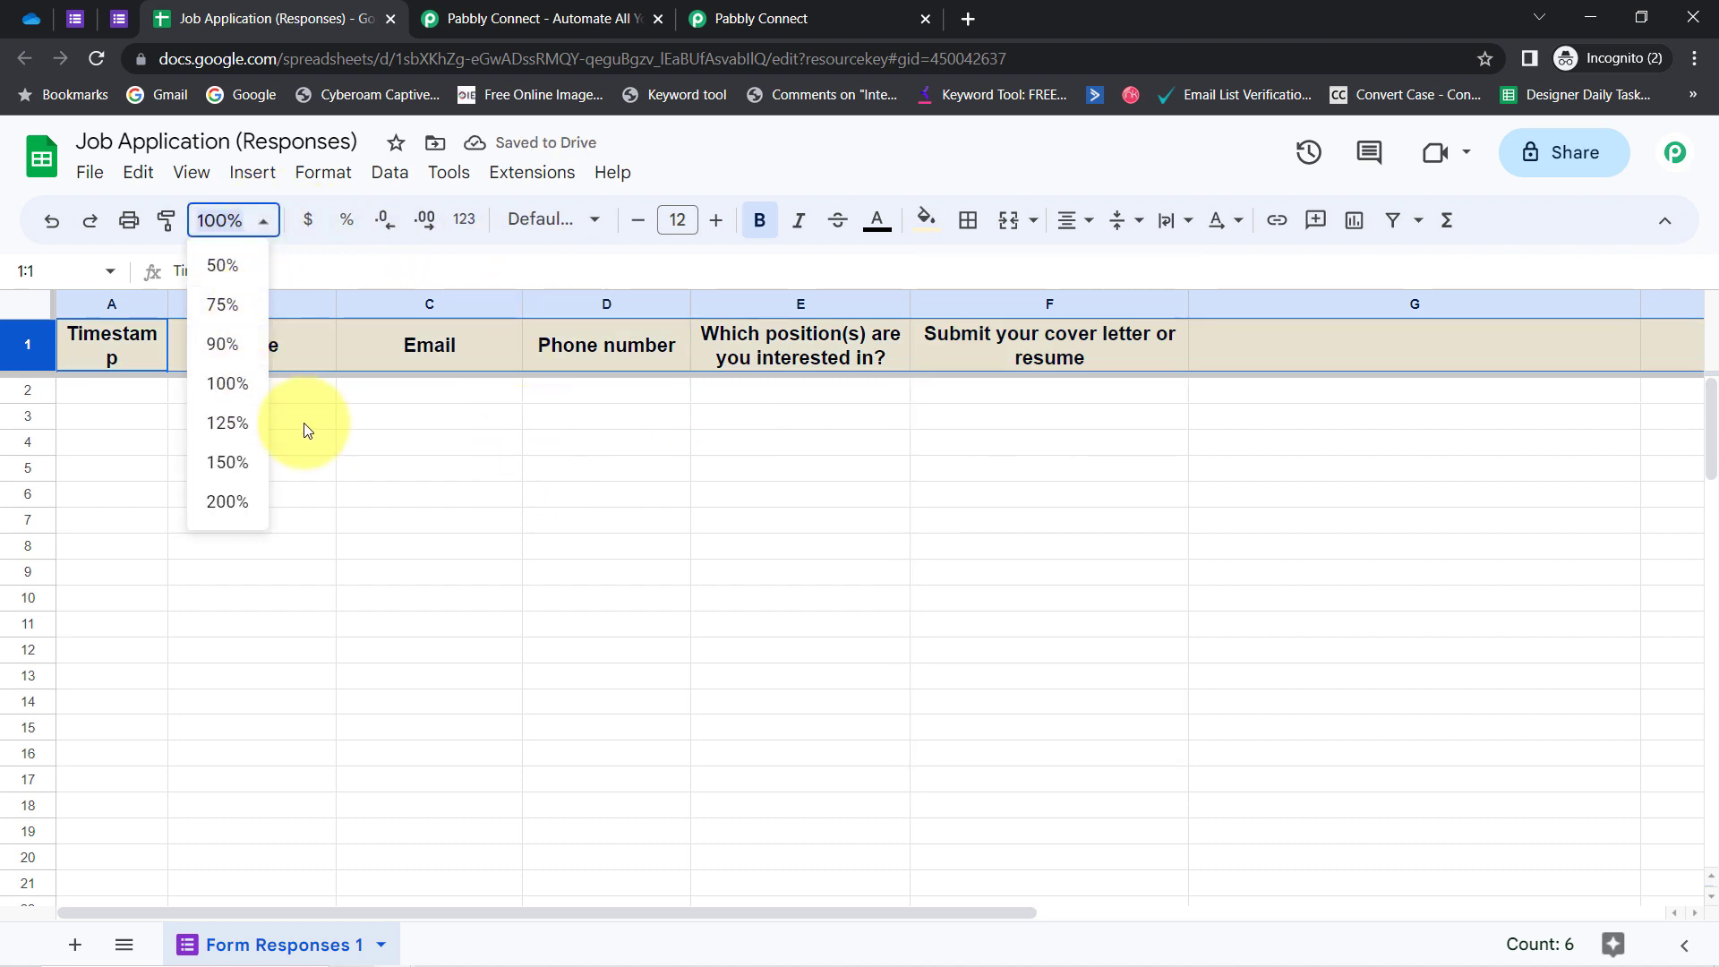
click(301, 417)
key(ctrl+a)
click(235, 220)
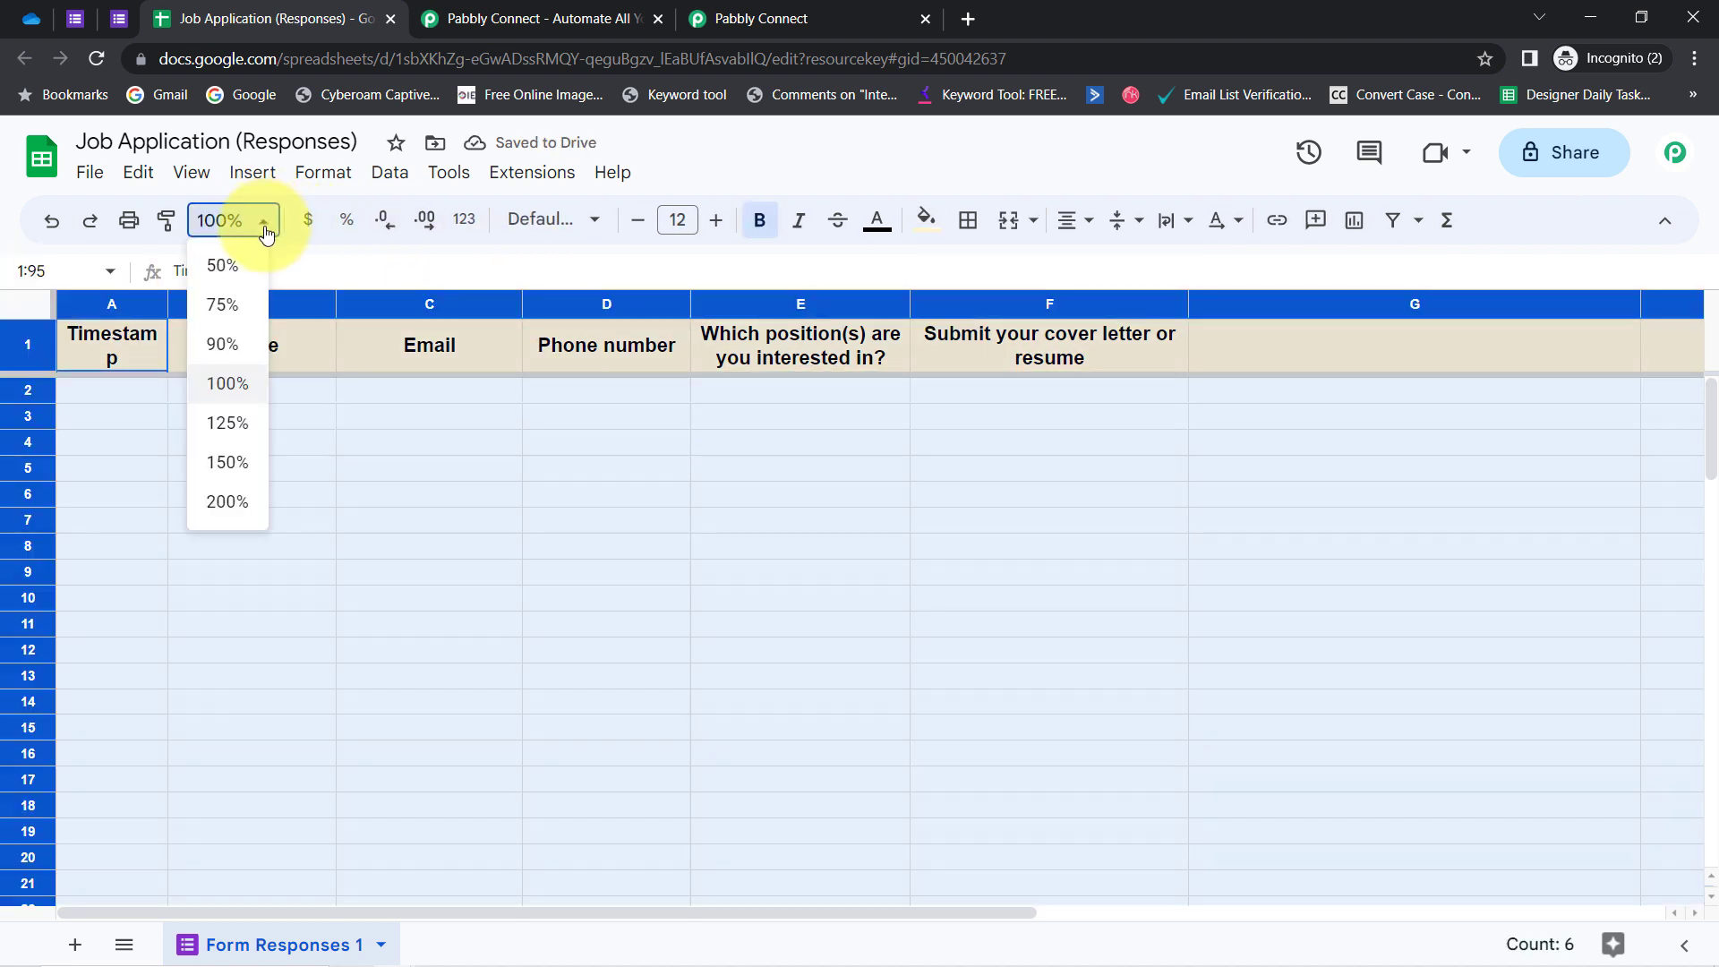
click(218, 420)
Step: Widen column E to fit its header and return to the form's responses
click(409, 446)
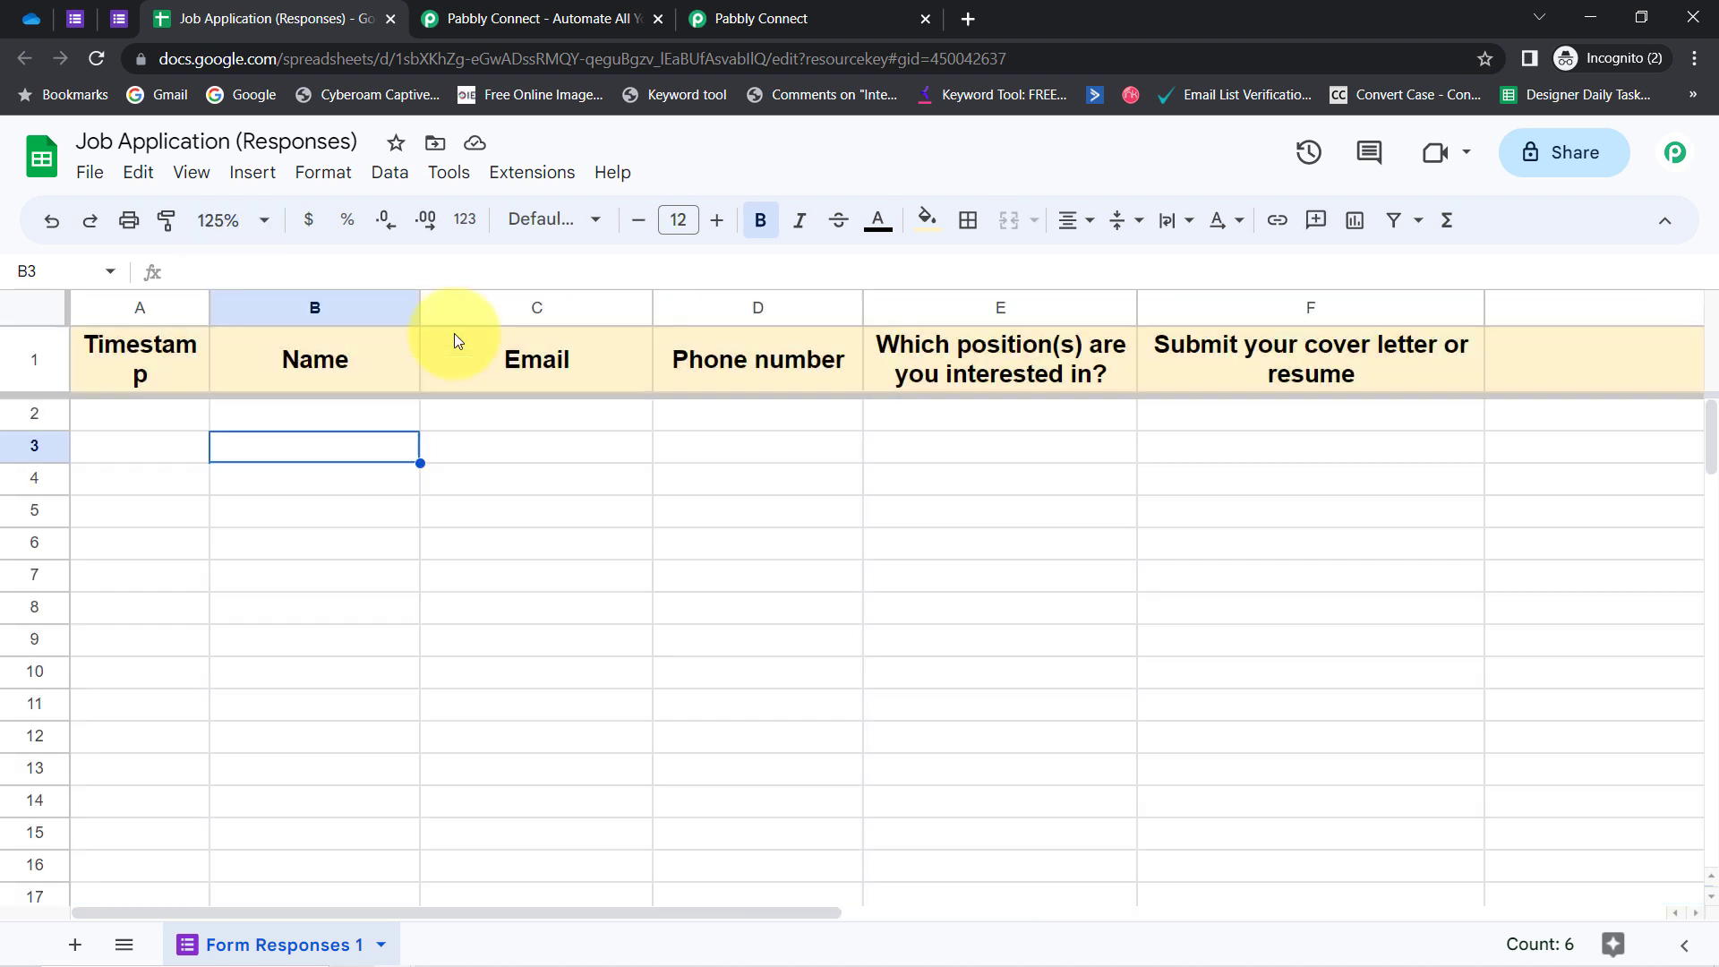
drag(1135, 307, 1286, 315)
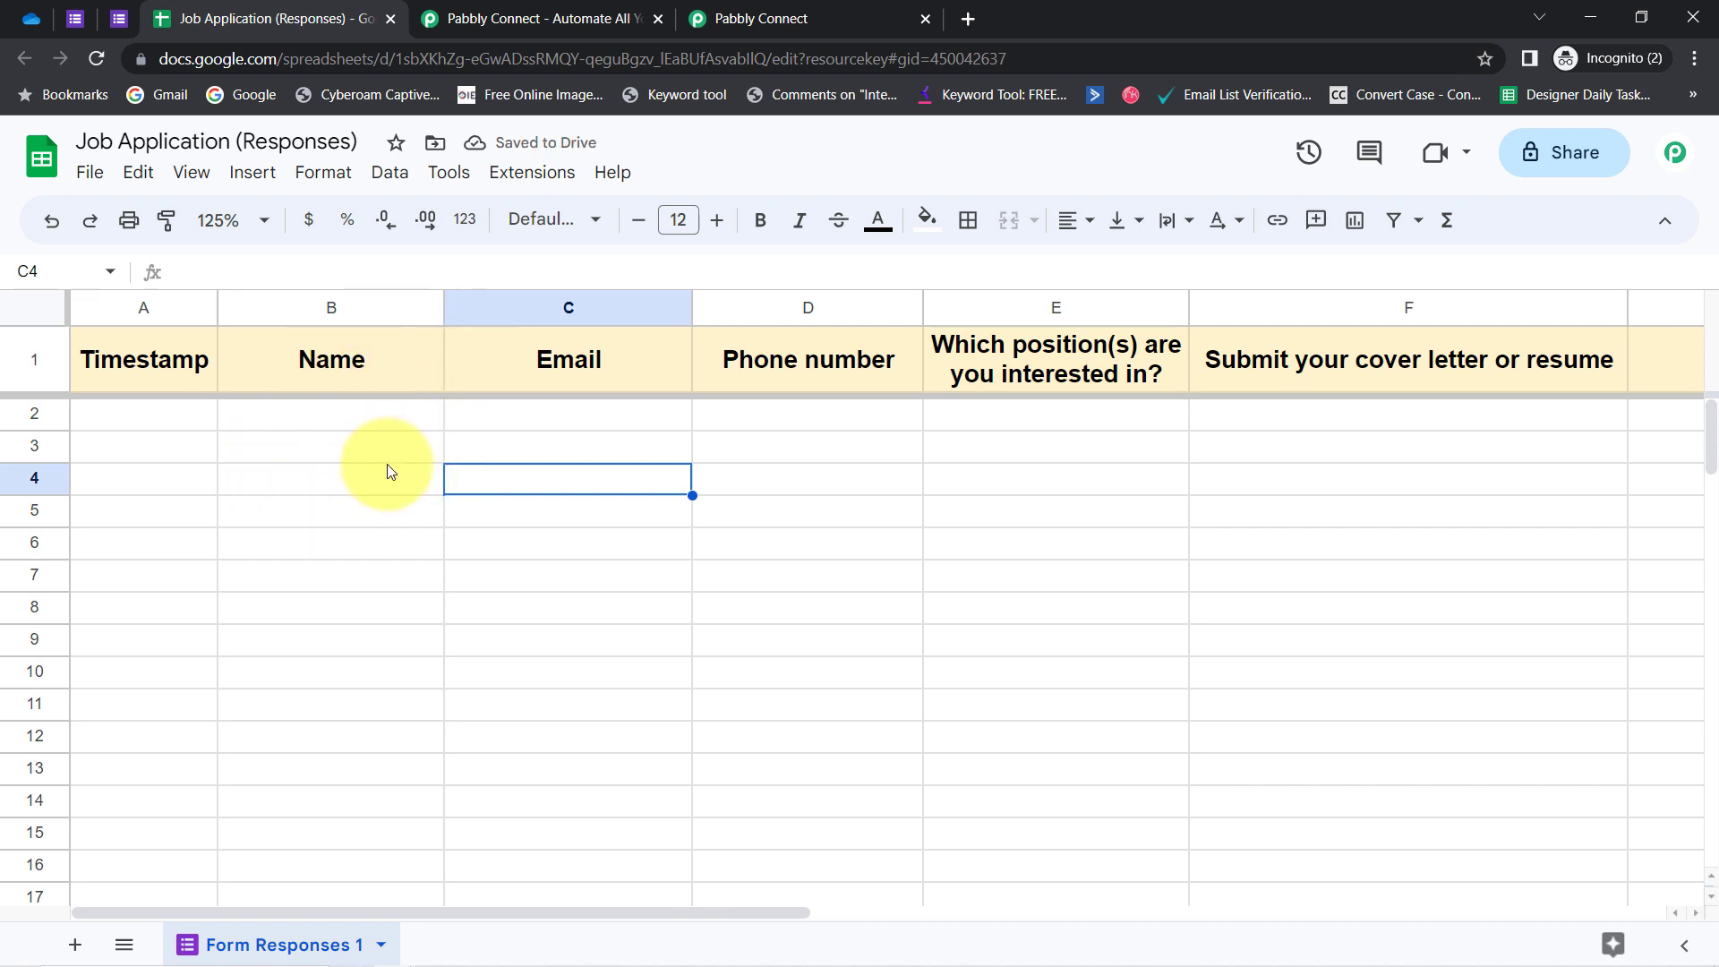
click(119, 19)
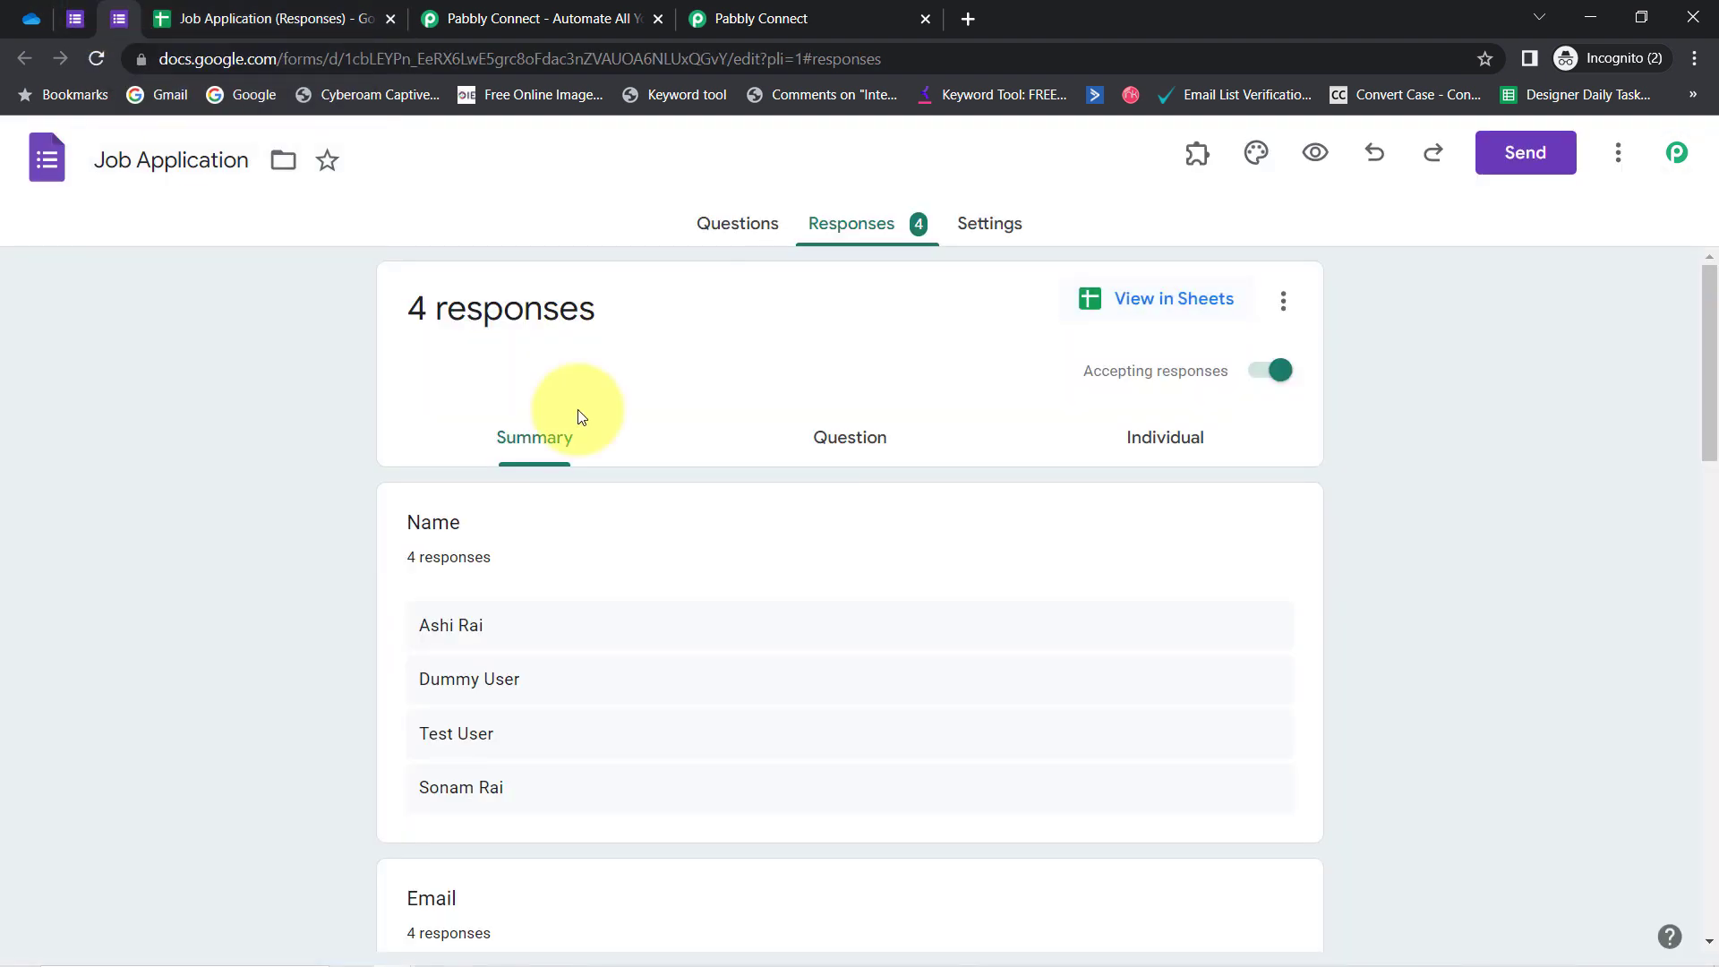
Step: Submit a test Job Application entry with Position 1 and a resume PDF attached
click(77, 18)
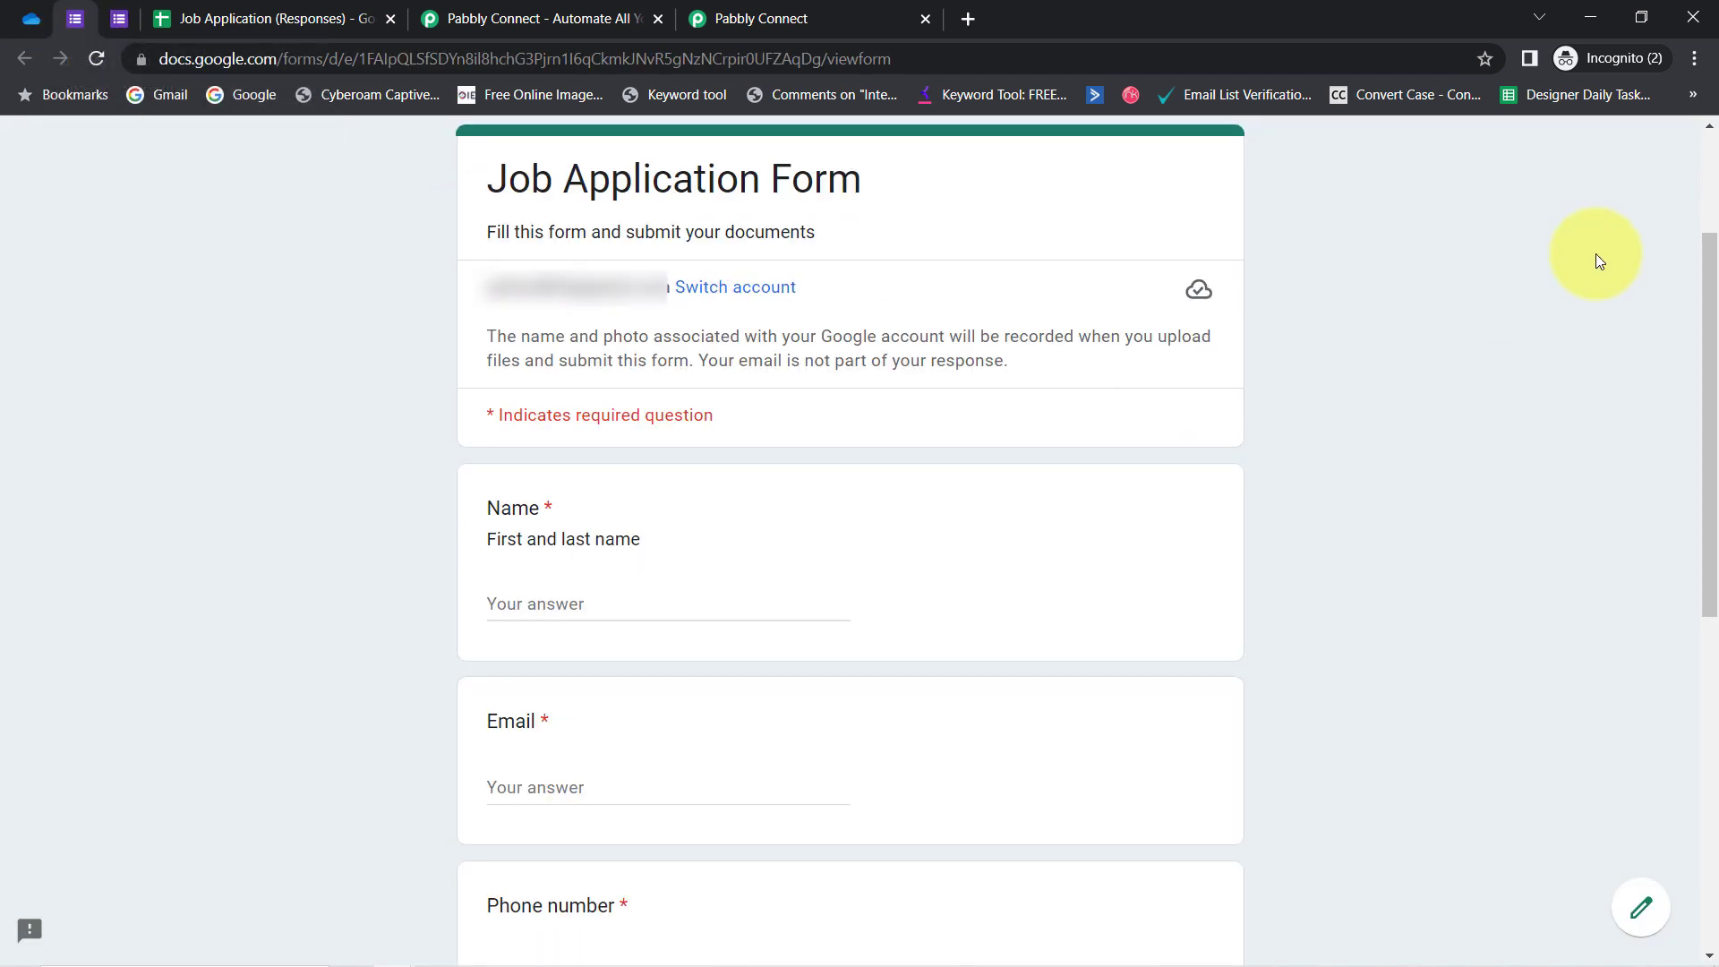
drag(1714, 269, 1715, 386)
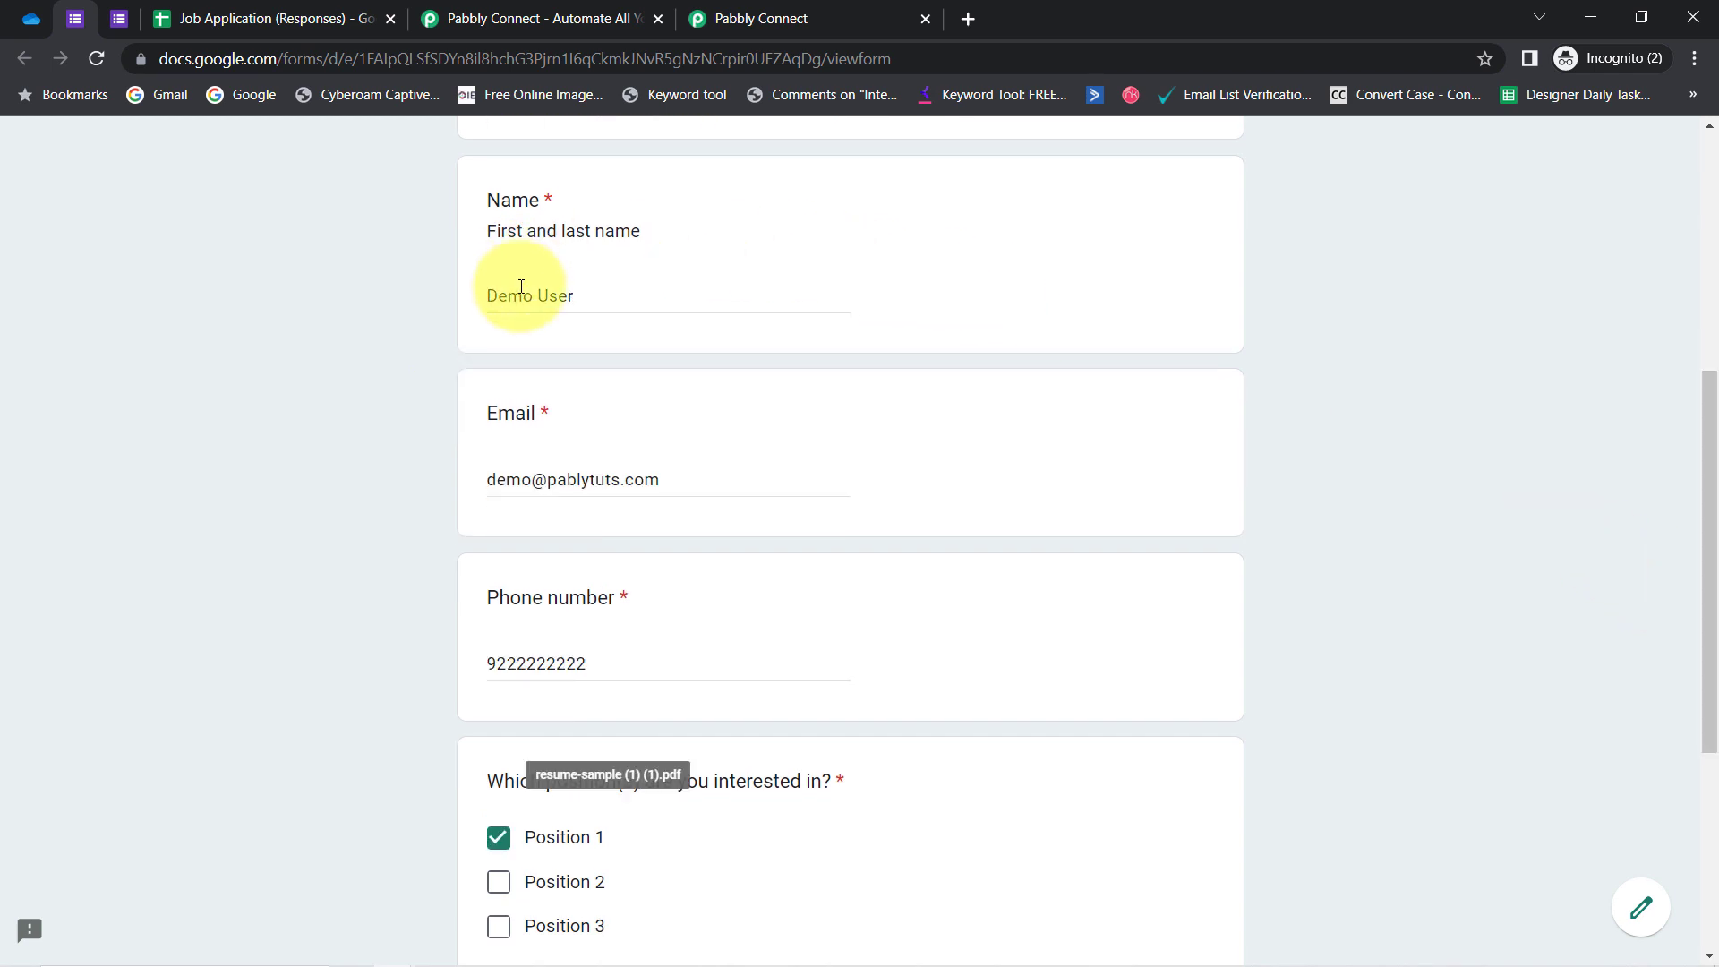
drag(530, 296, 633, 292)
drag(522, 480, 1712, 573)
drag(1712, 513, 1709, 702)
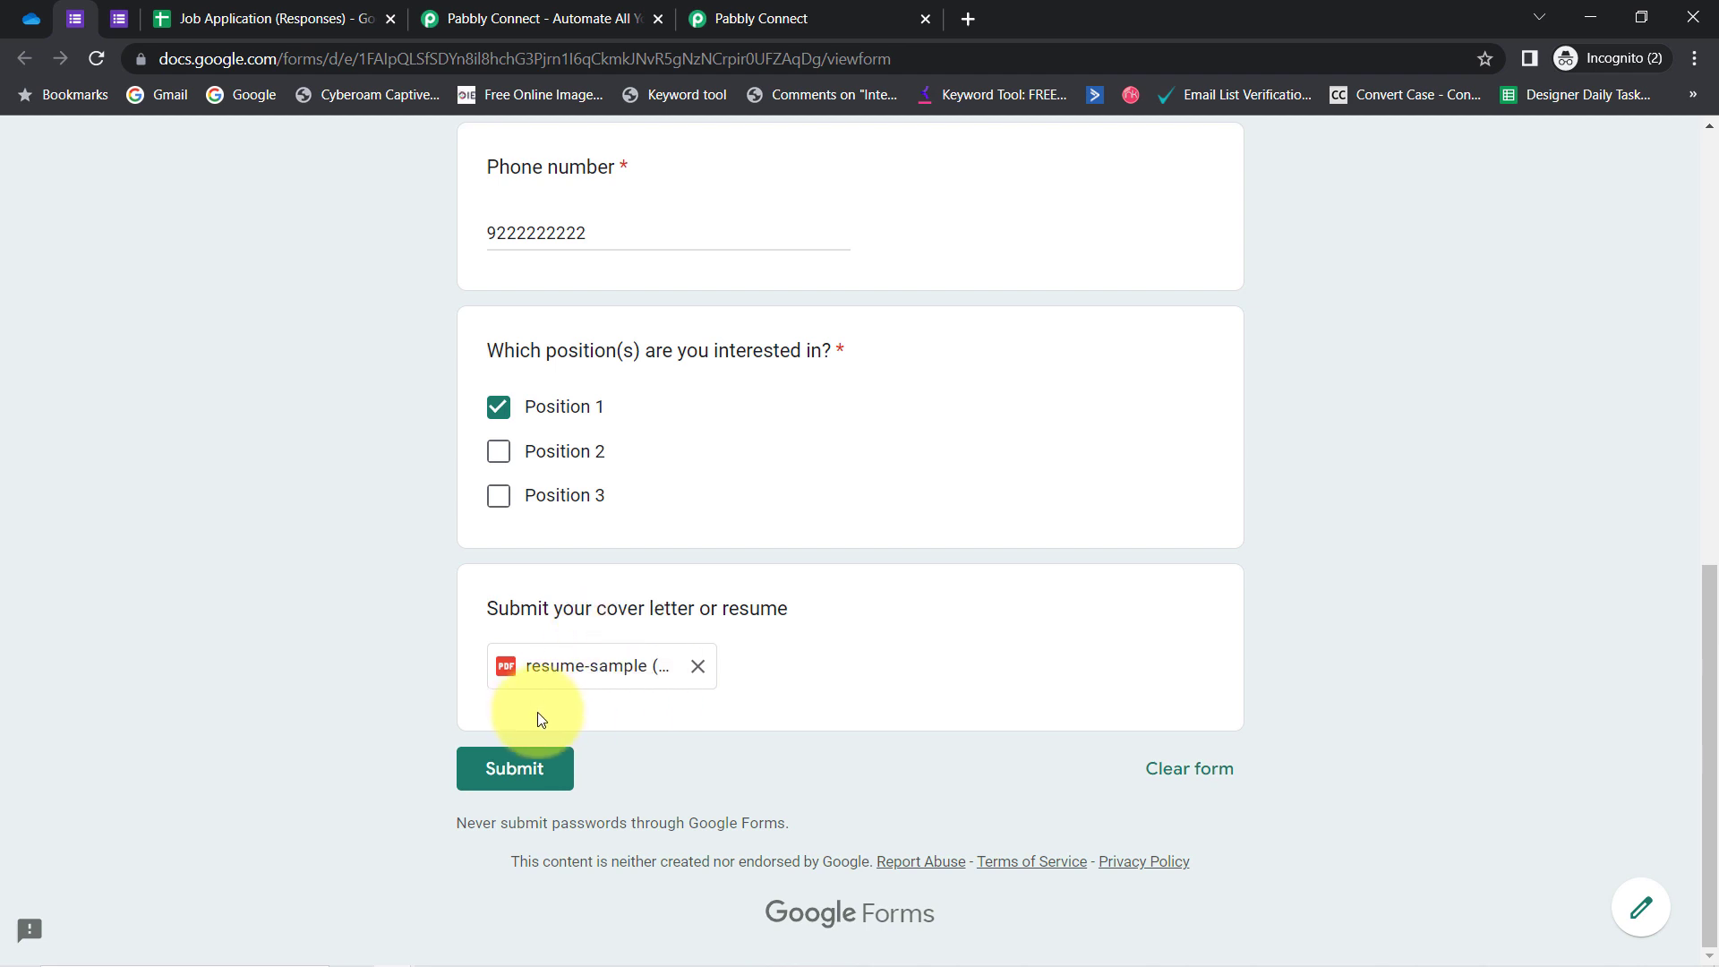
click(188, 18)
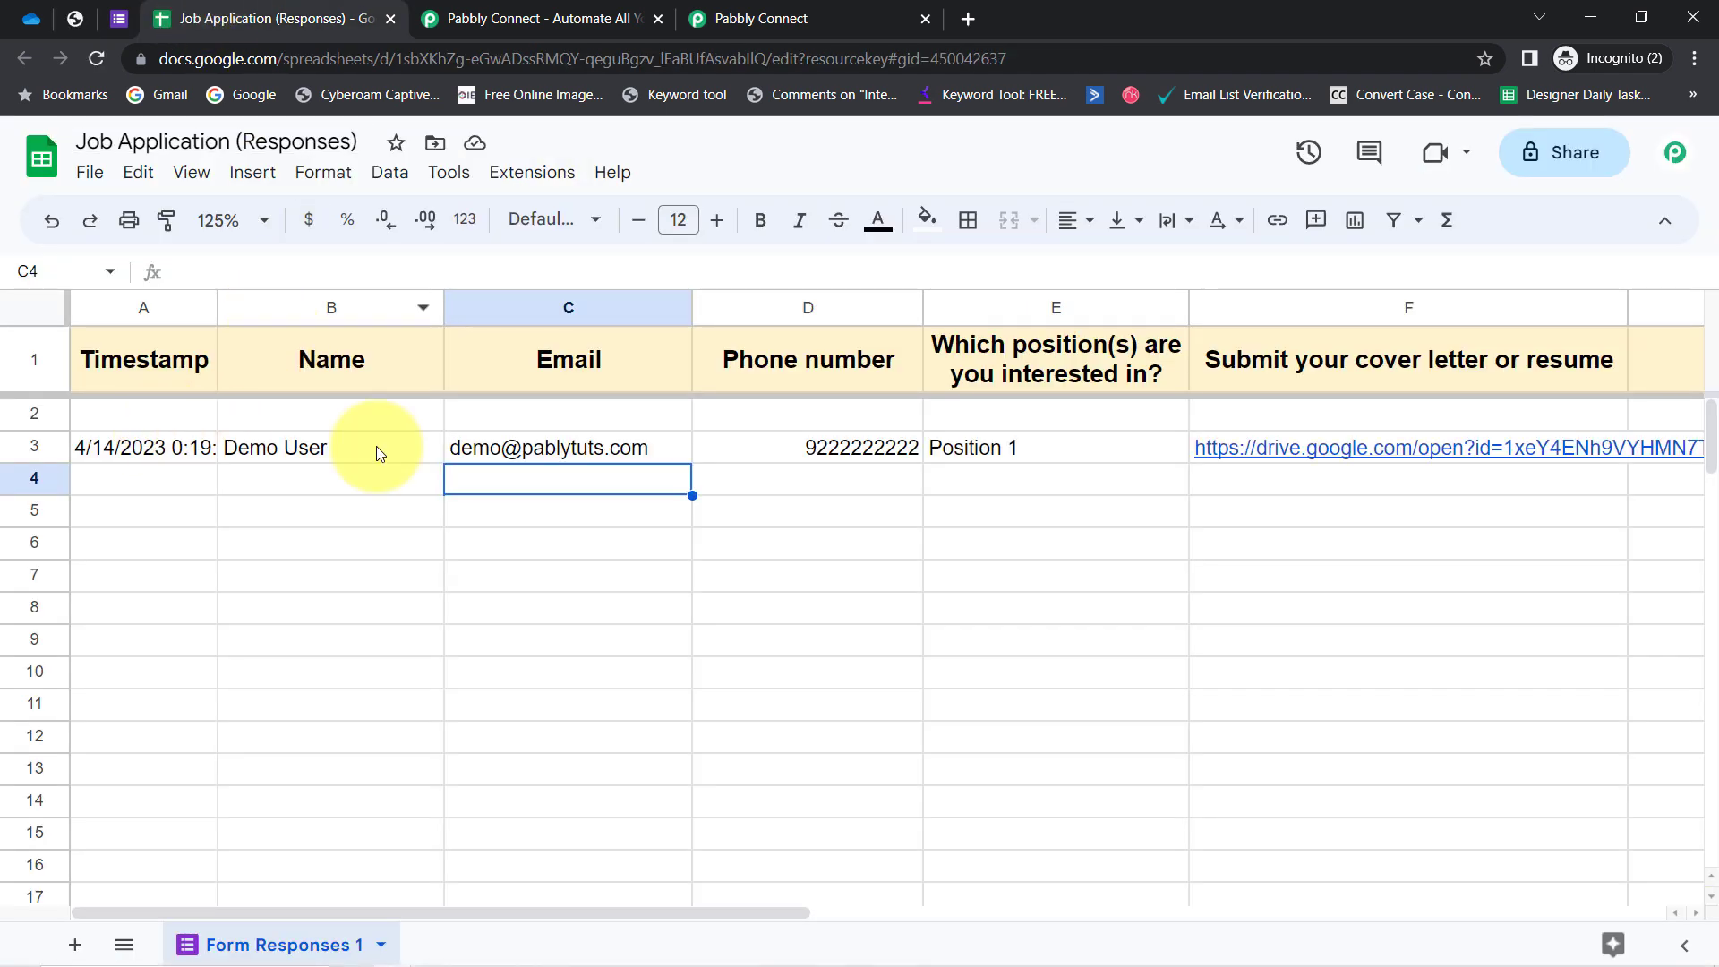
Step: Delete the empty row 2 in the Job Application (Responses) sheet
click(34, 413)
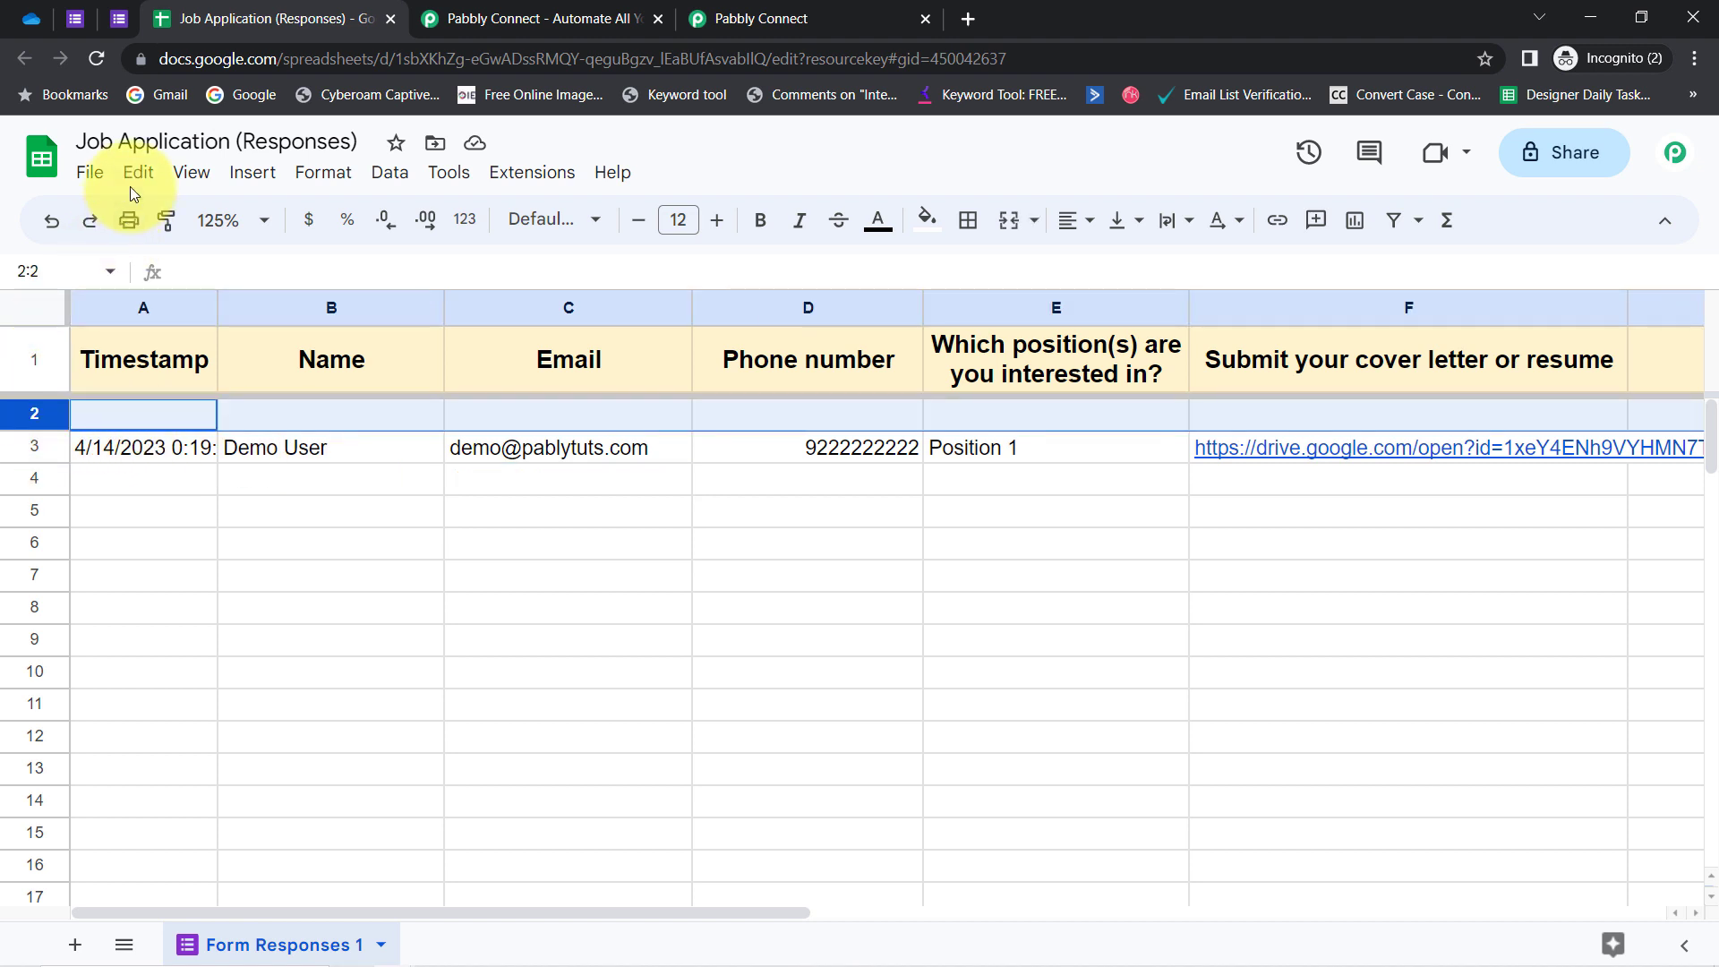
click(137, 174)
mouse_move(138, 532)
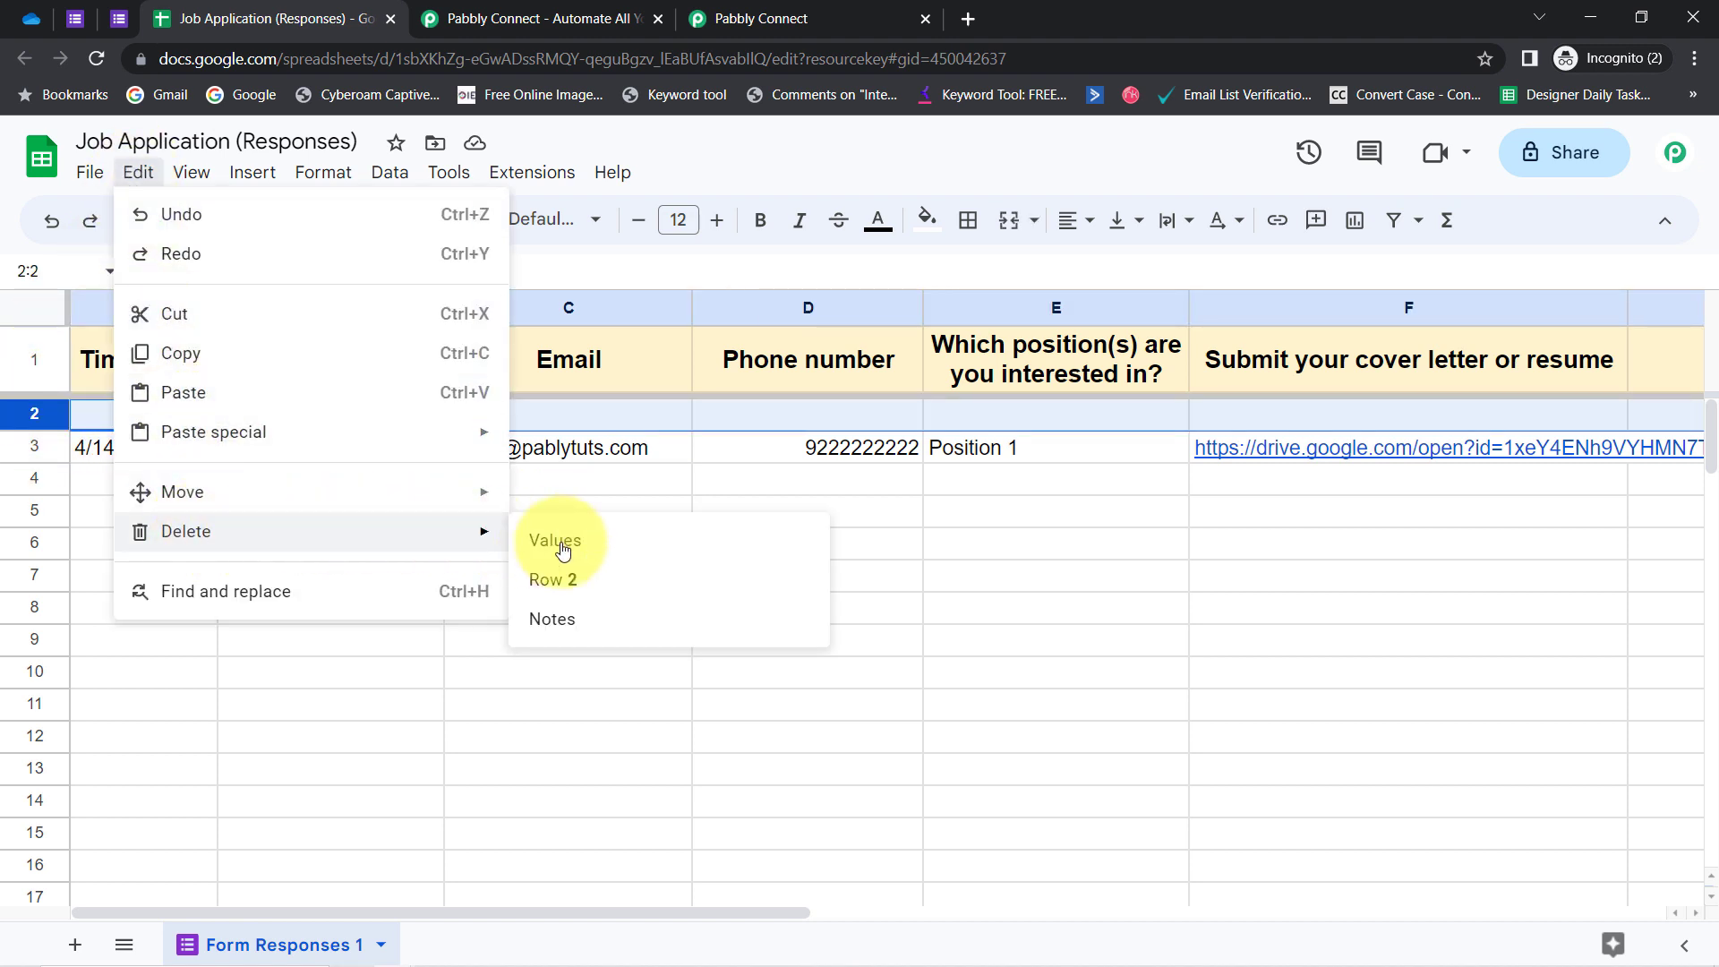
click(568, 580)
click(586, 541)
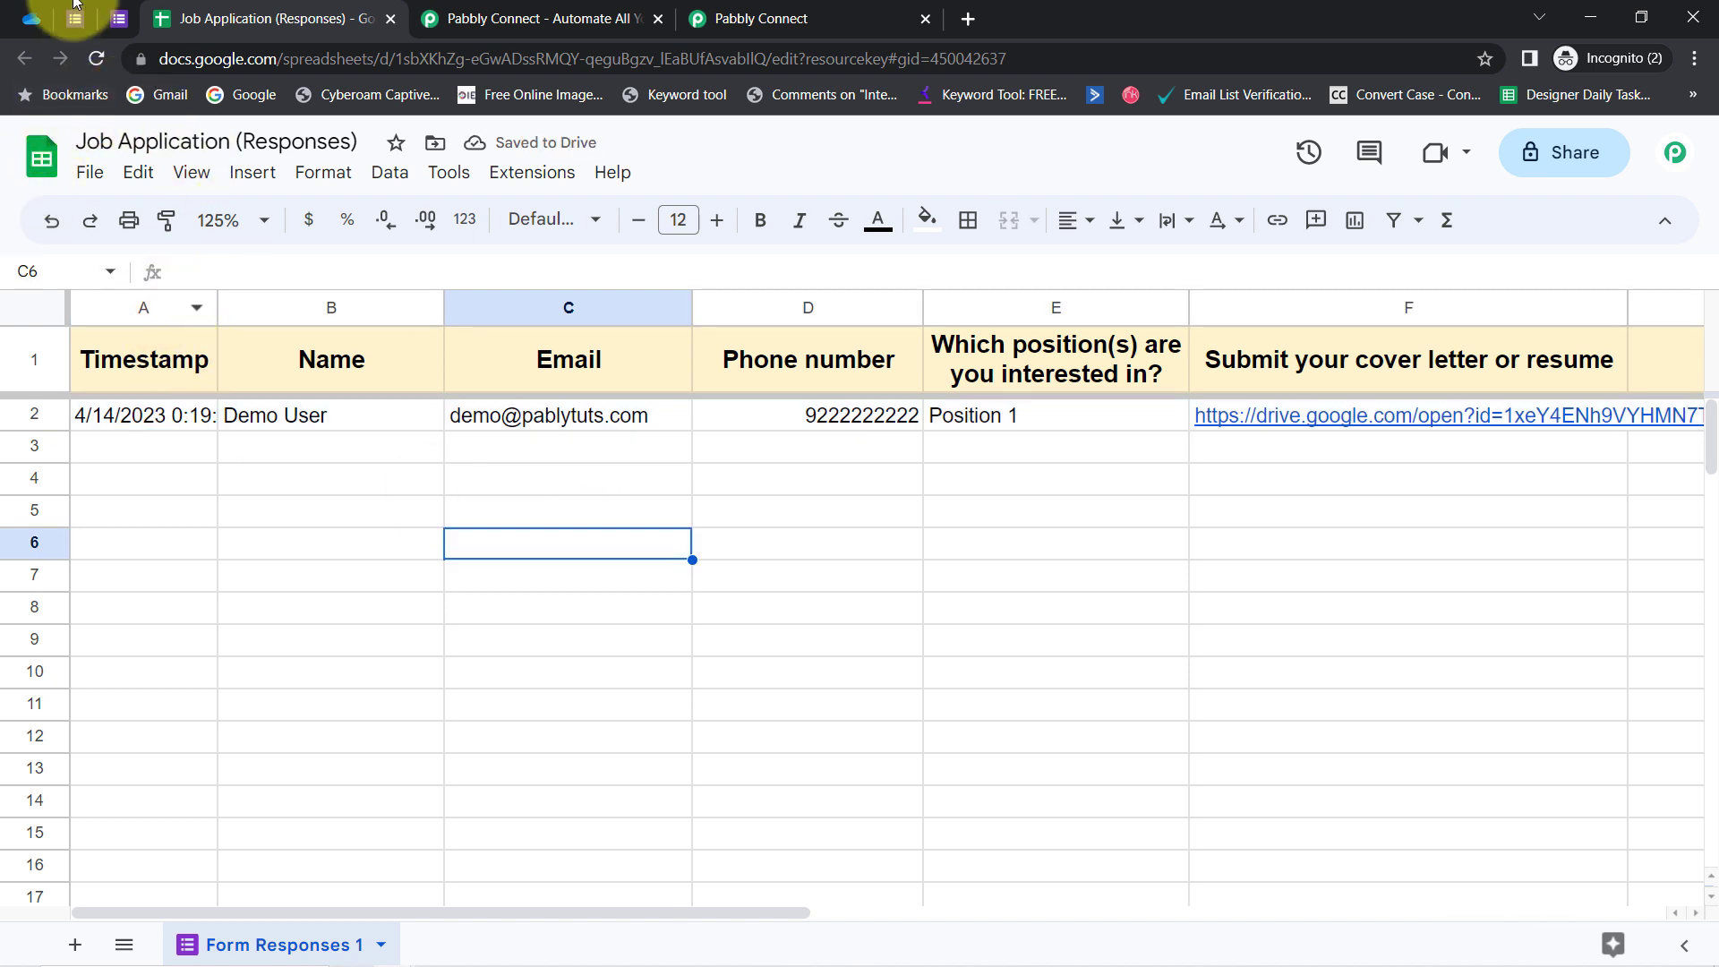
Step: Confirm the form now shows 5 responses, then go back to the responses spreadsheet
click(112, 17)
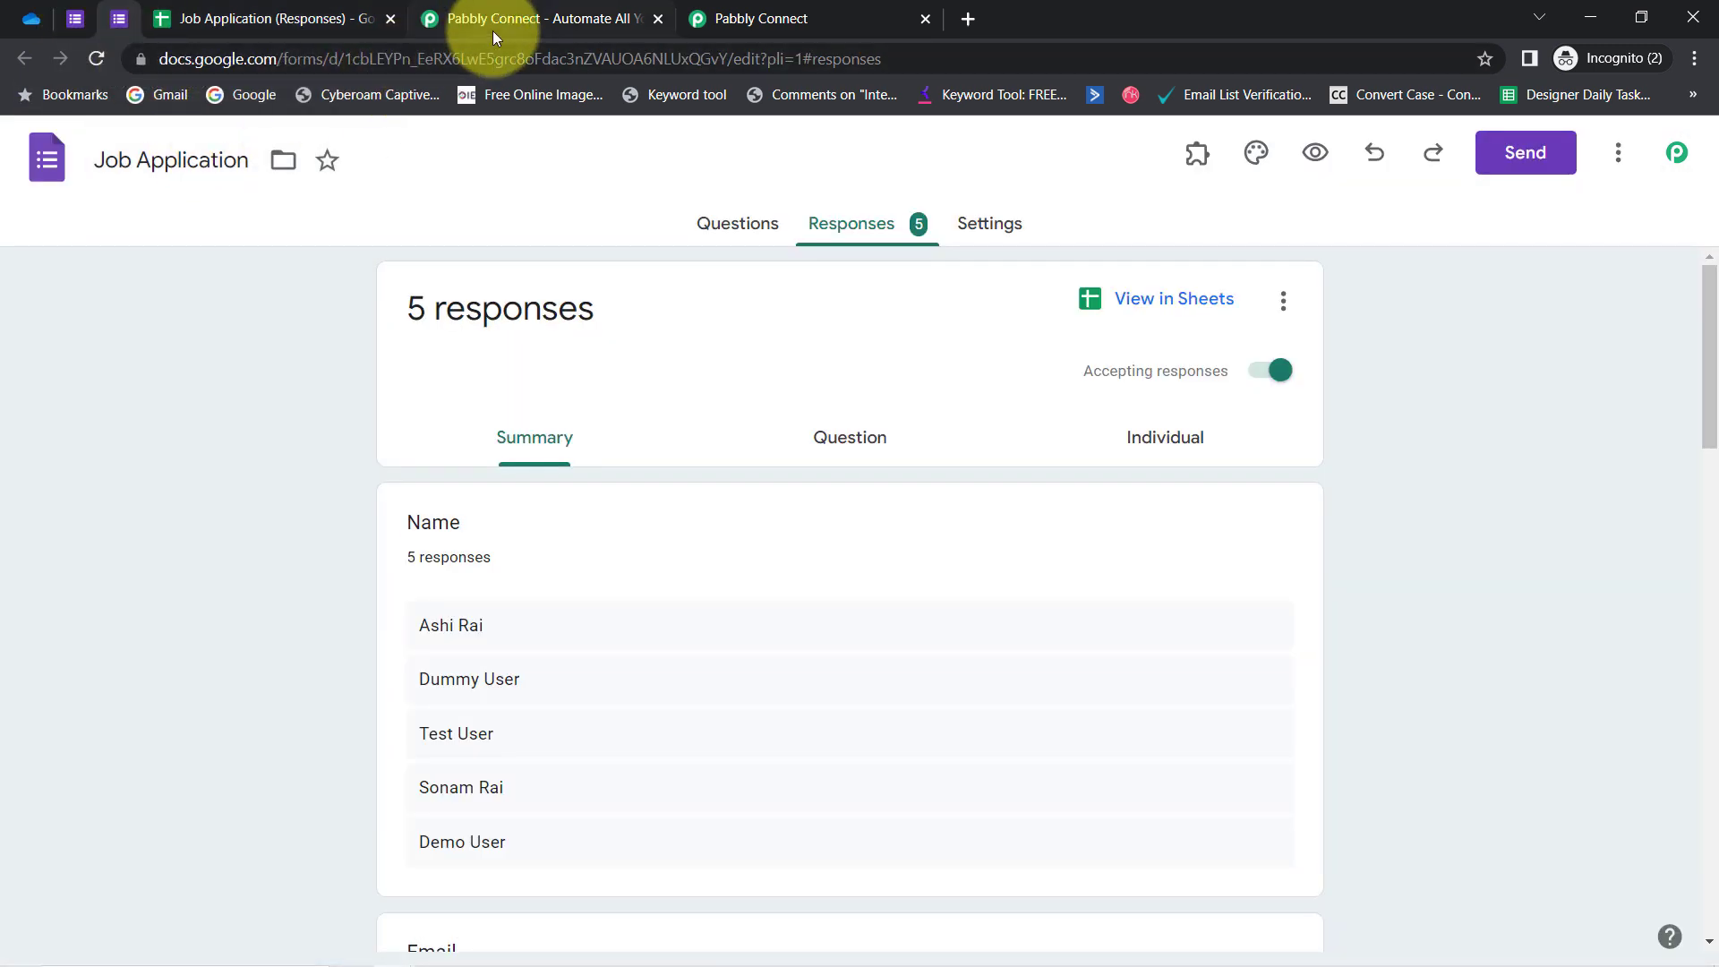
click(461, 18)
click(268, 18)
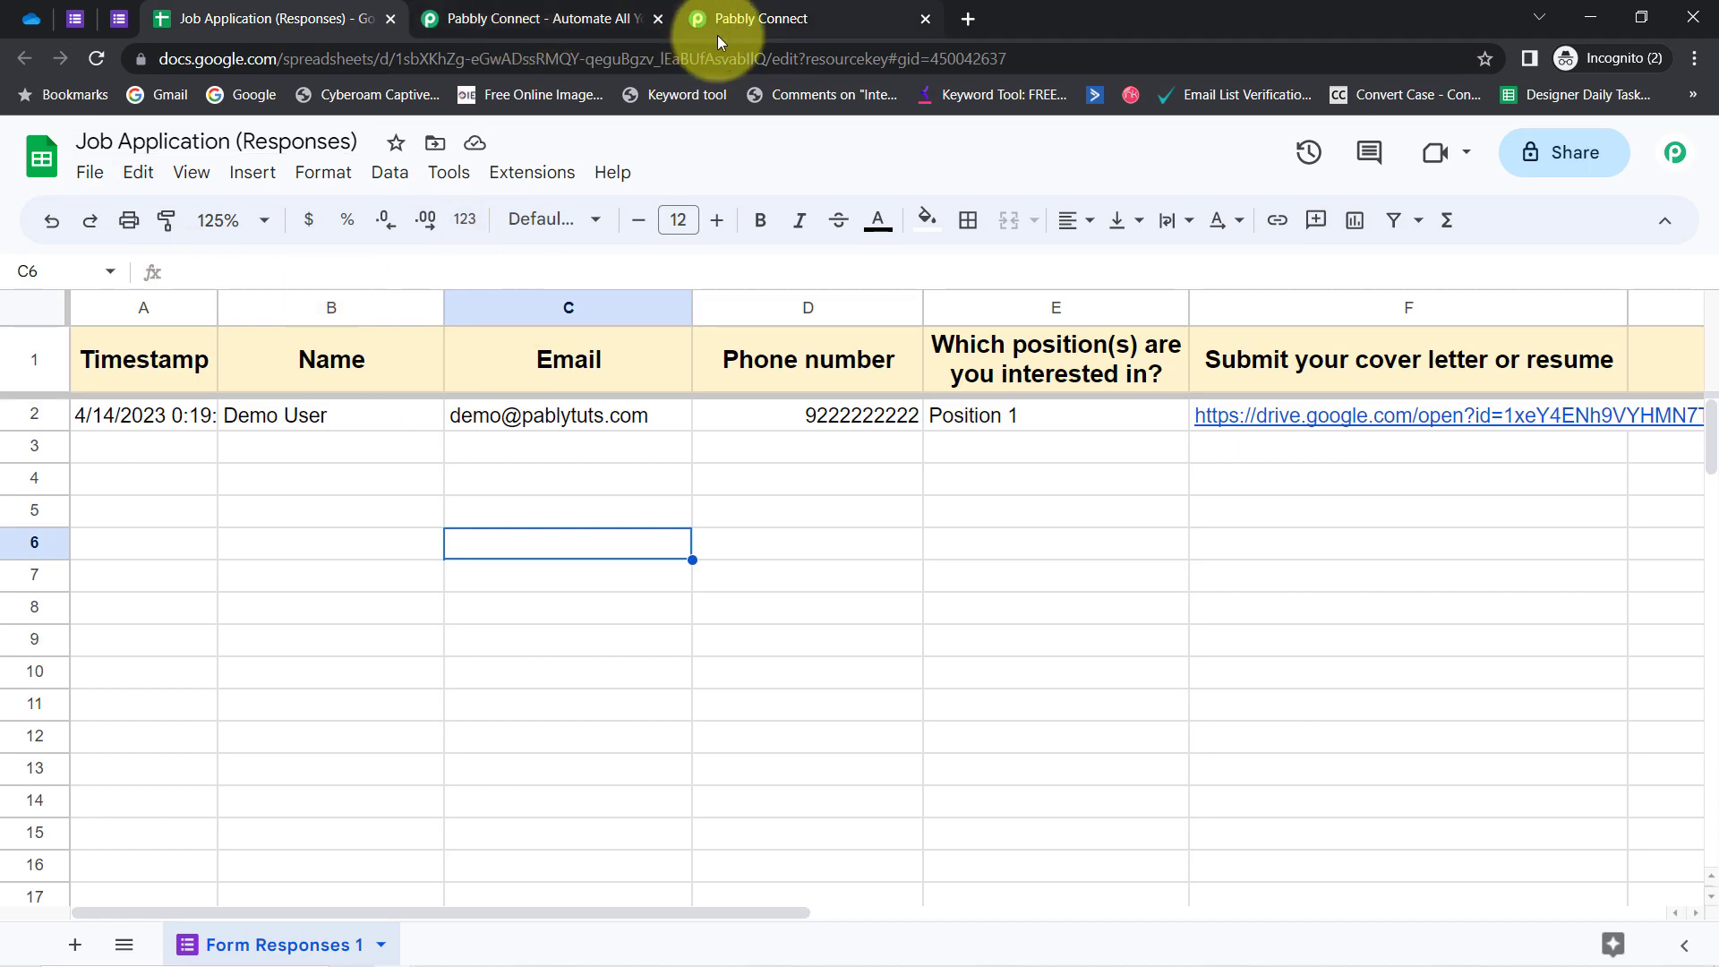
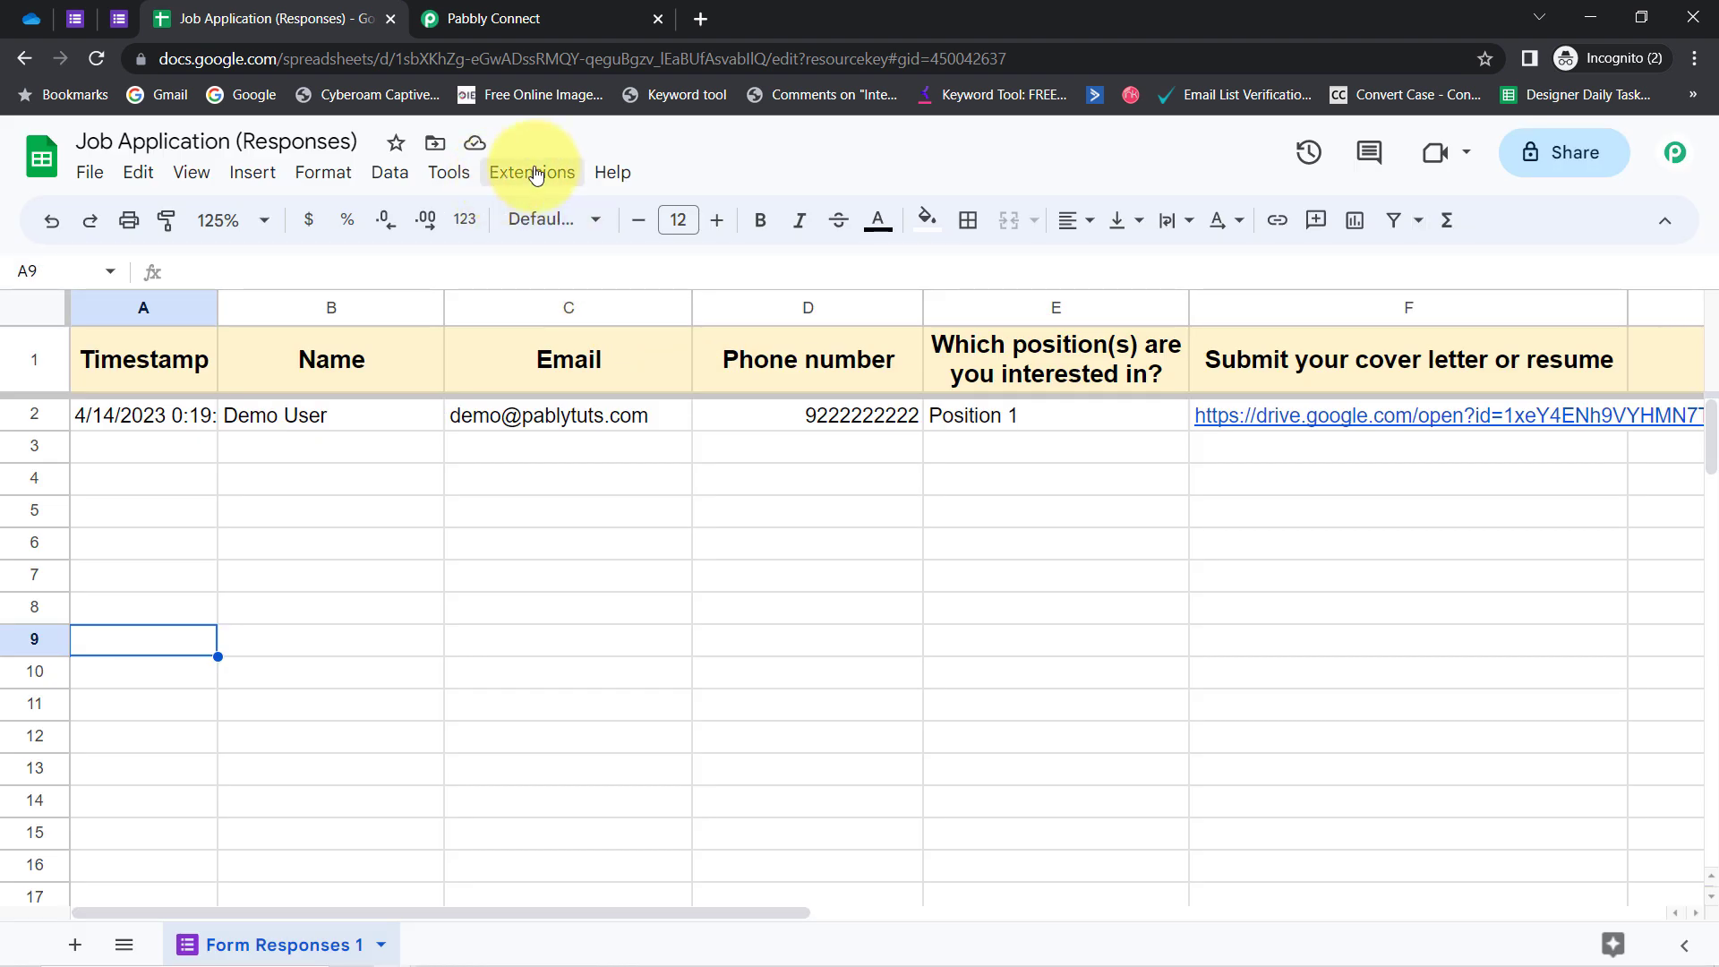
Step: Open the Pabbly Connect Webhooks Initial Setup and paste the workflow's webhook URL
click(535, 173)
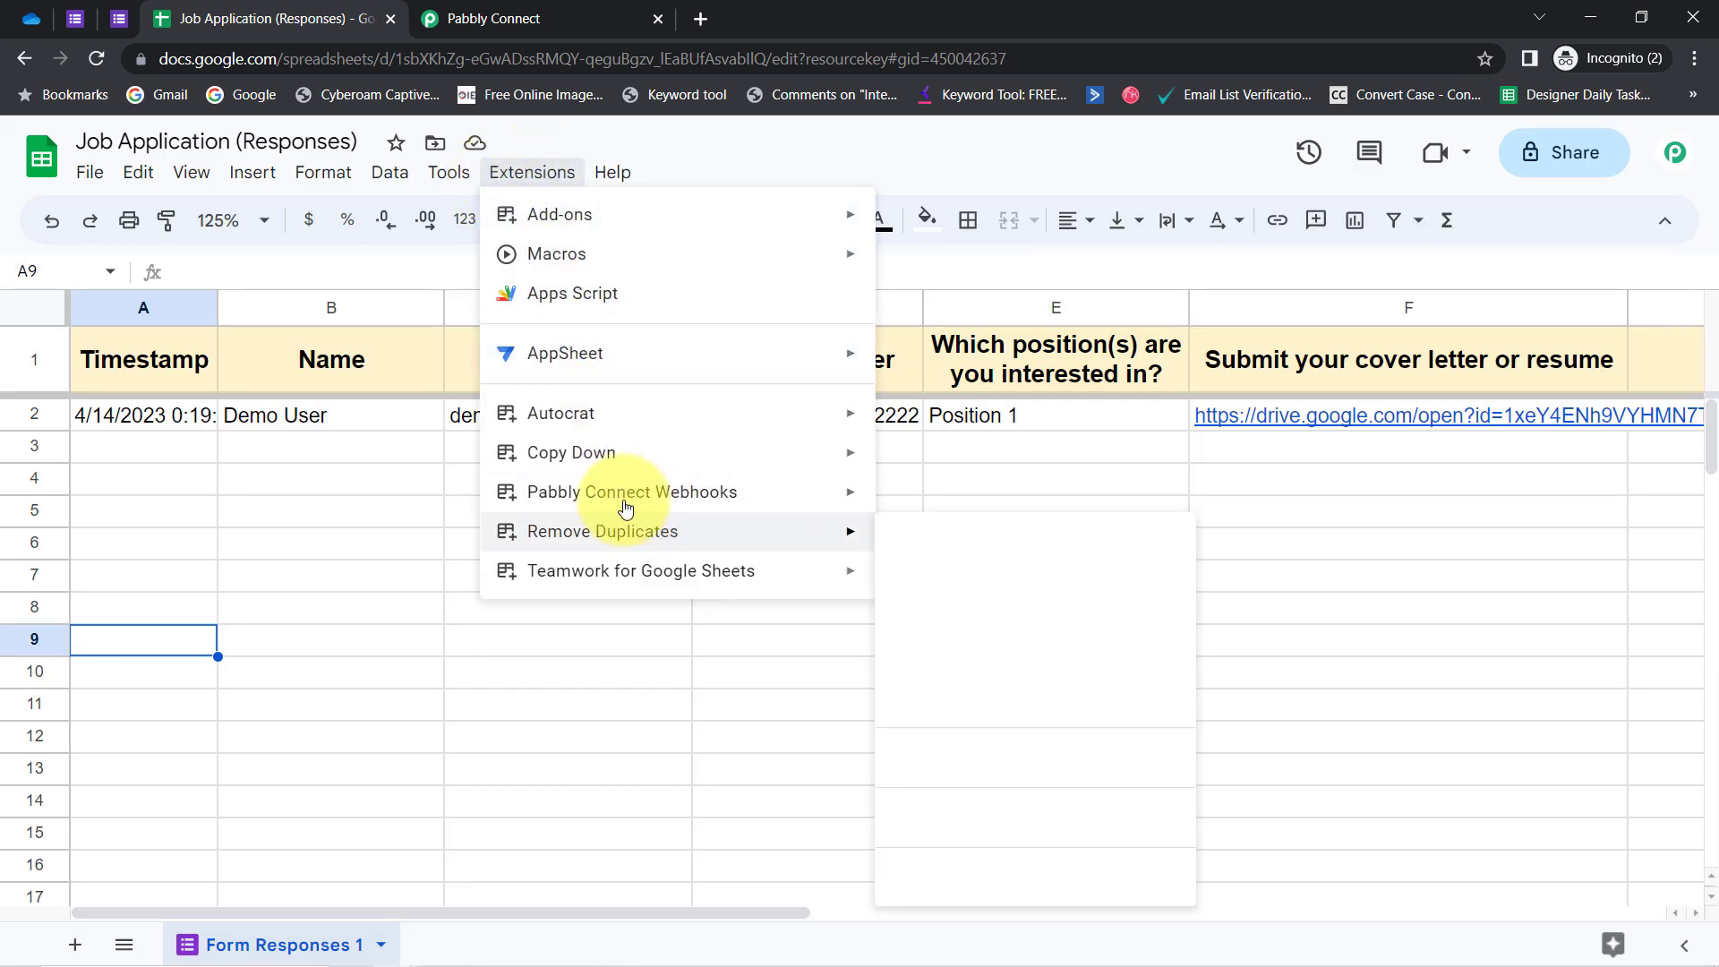
mouse_move(603, 498)
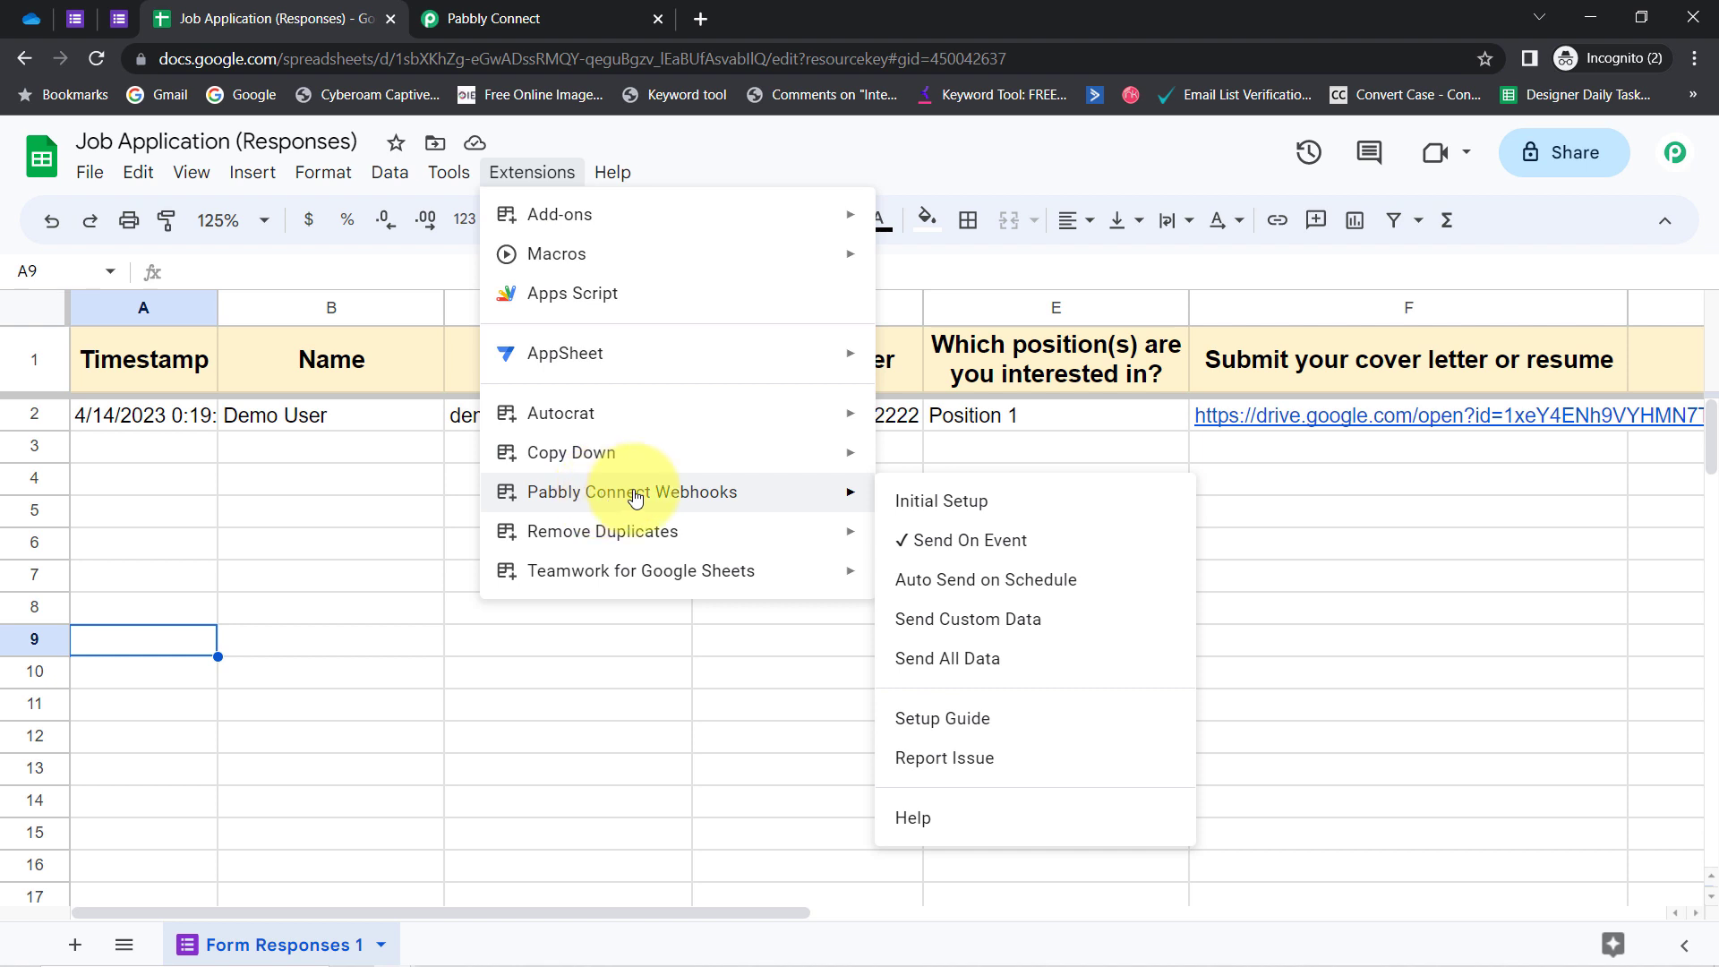
click(928, 500)
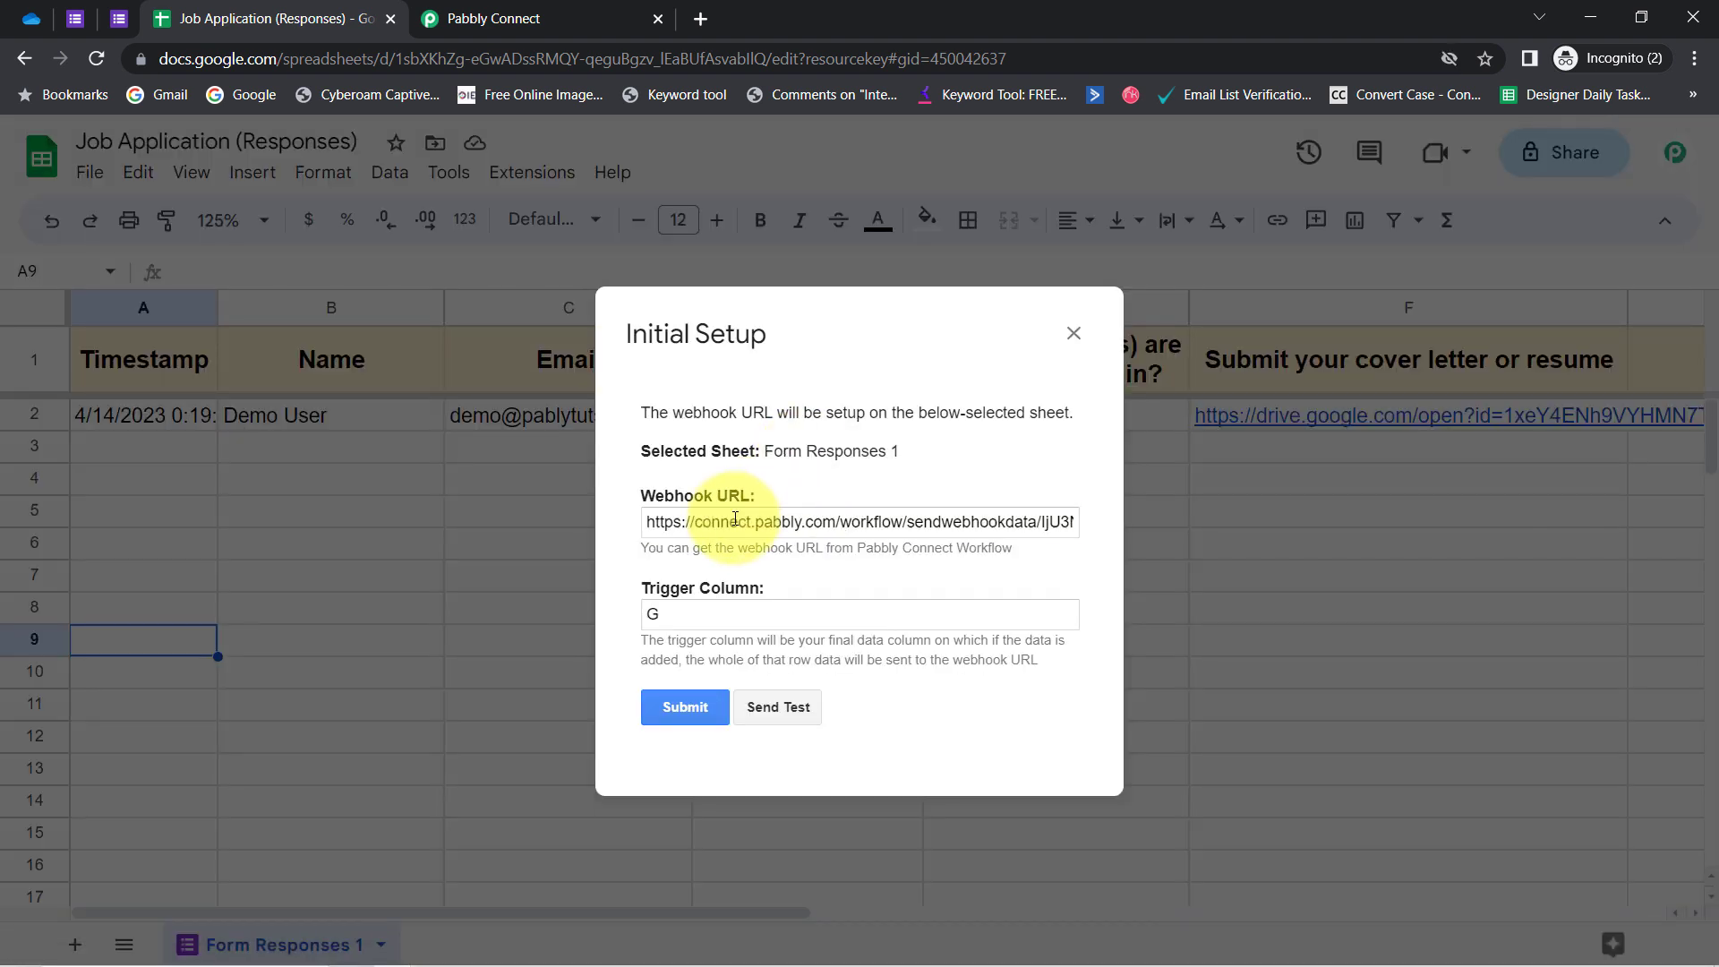
click(735, 519)
key(ctrl+a)
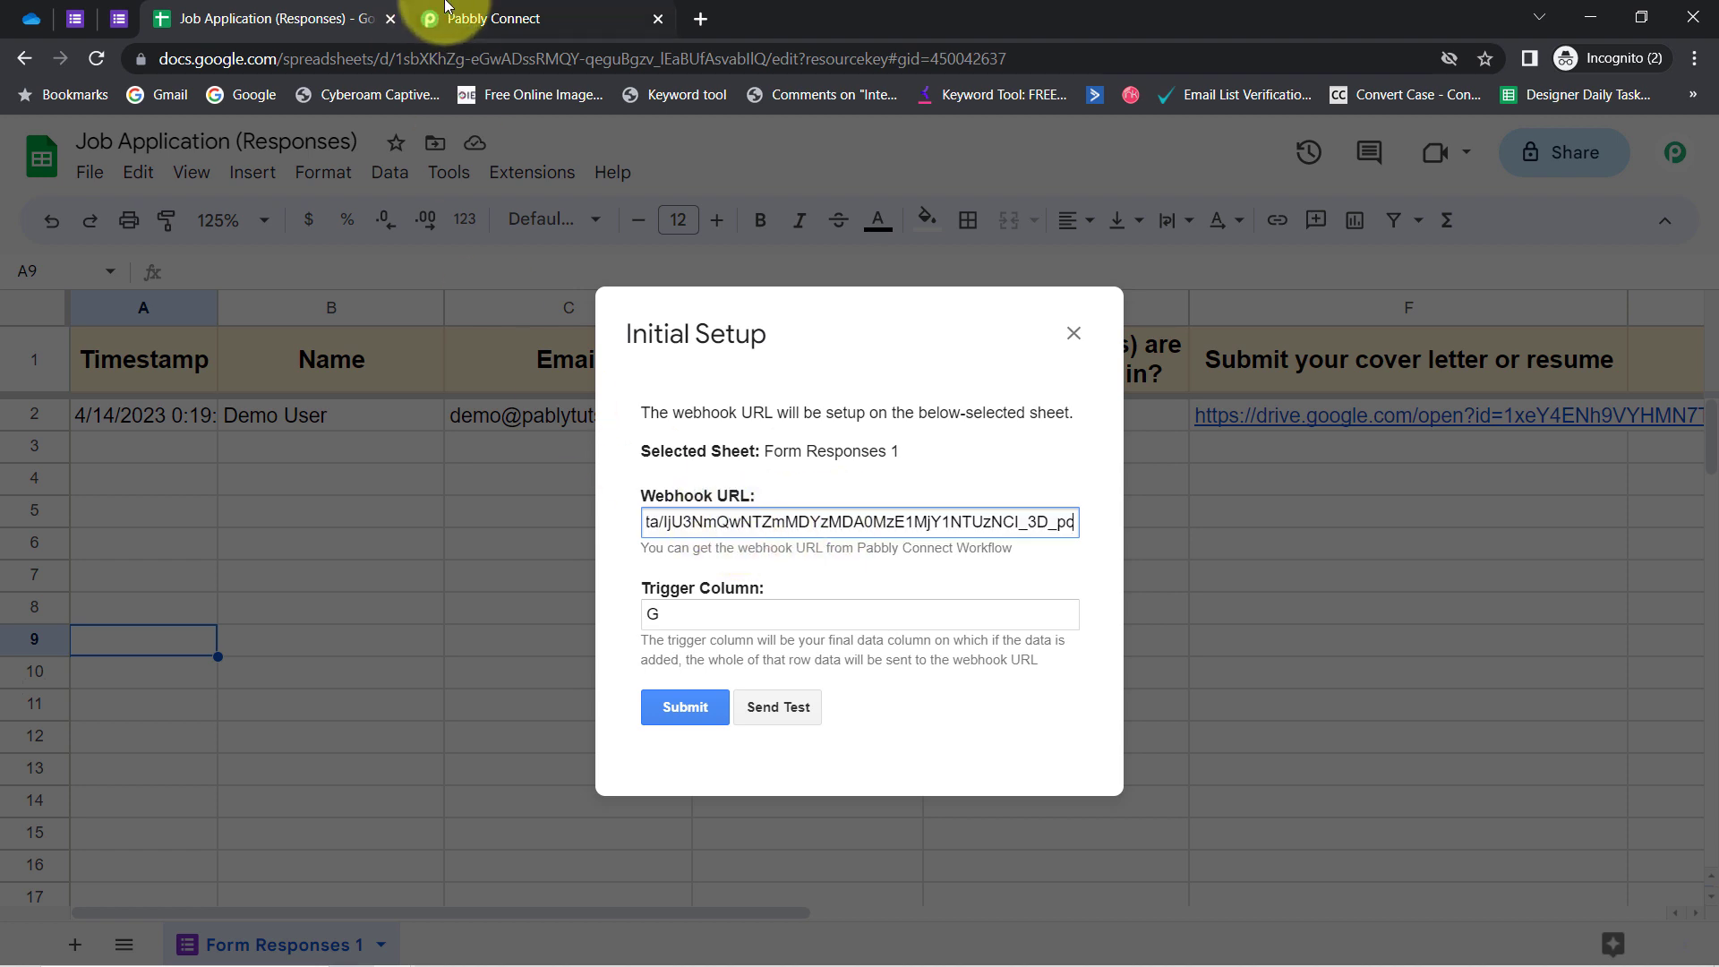
Step: Check the pasted URL against the Pabbly workflow and review the trigger column G explanation
click(484, 18)
click(295, 10)
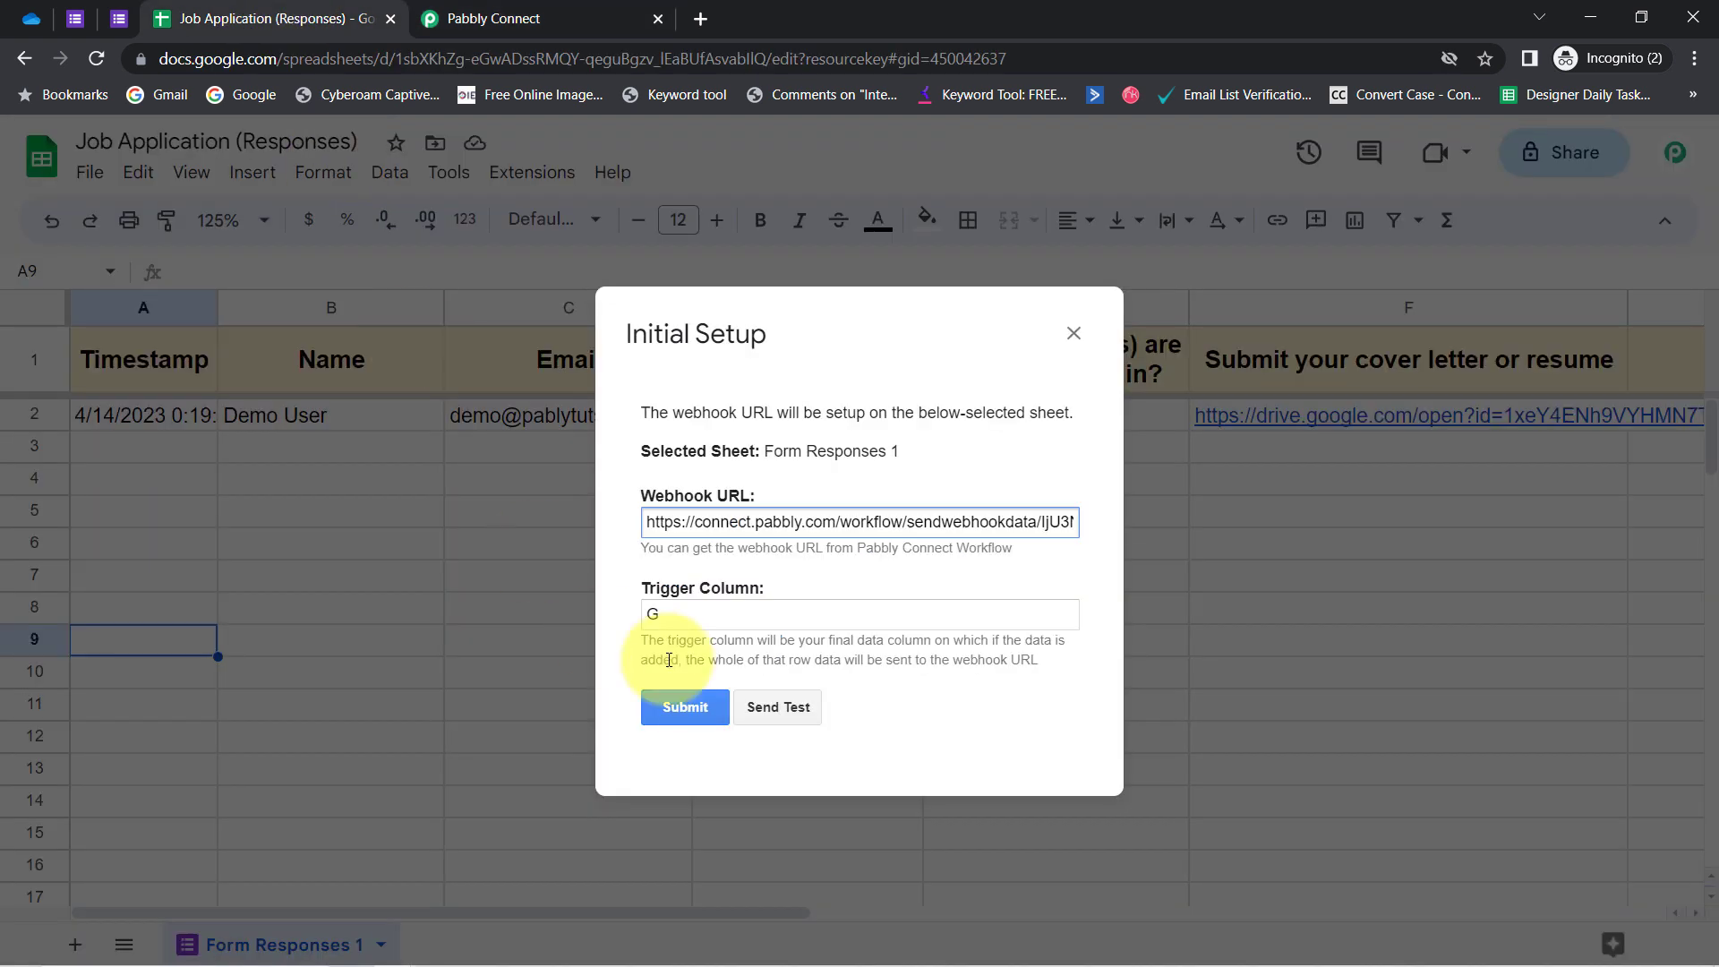
drag(648, 589, 780, 593)
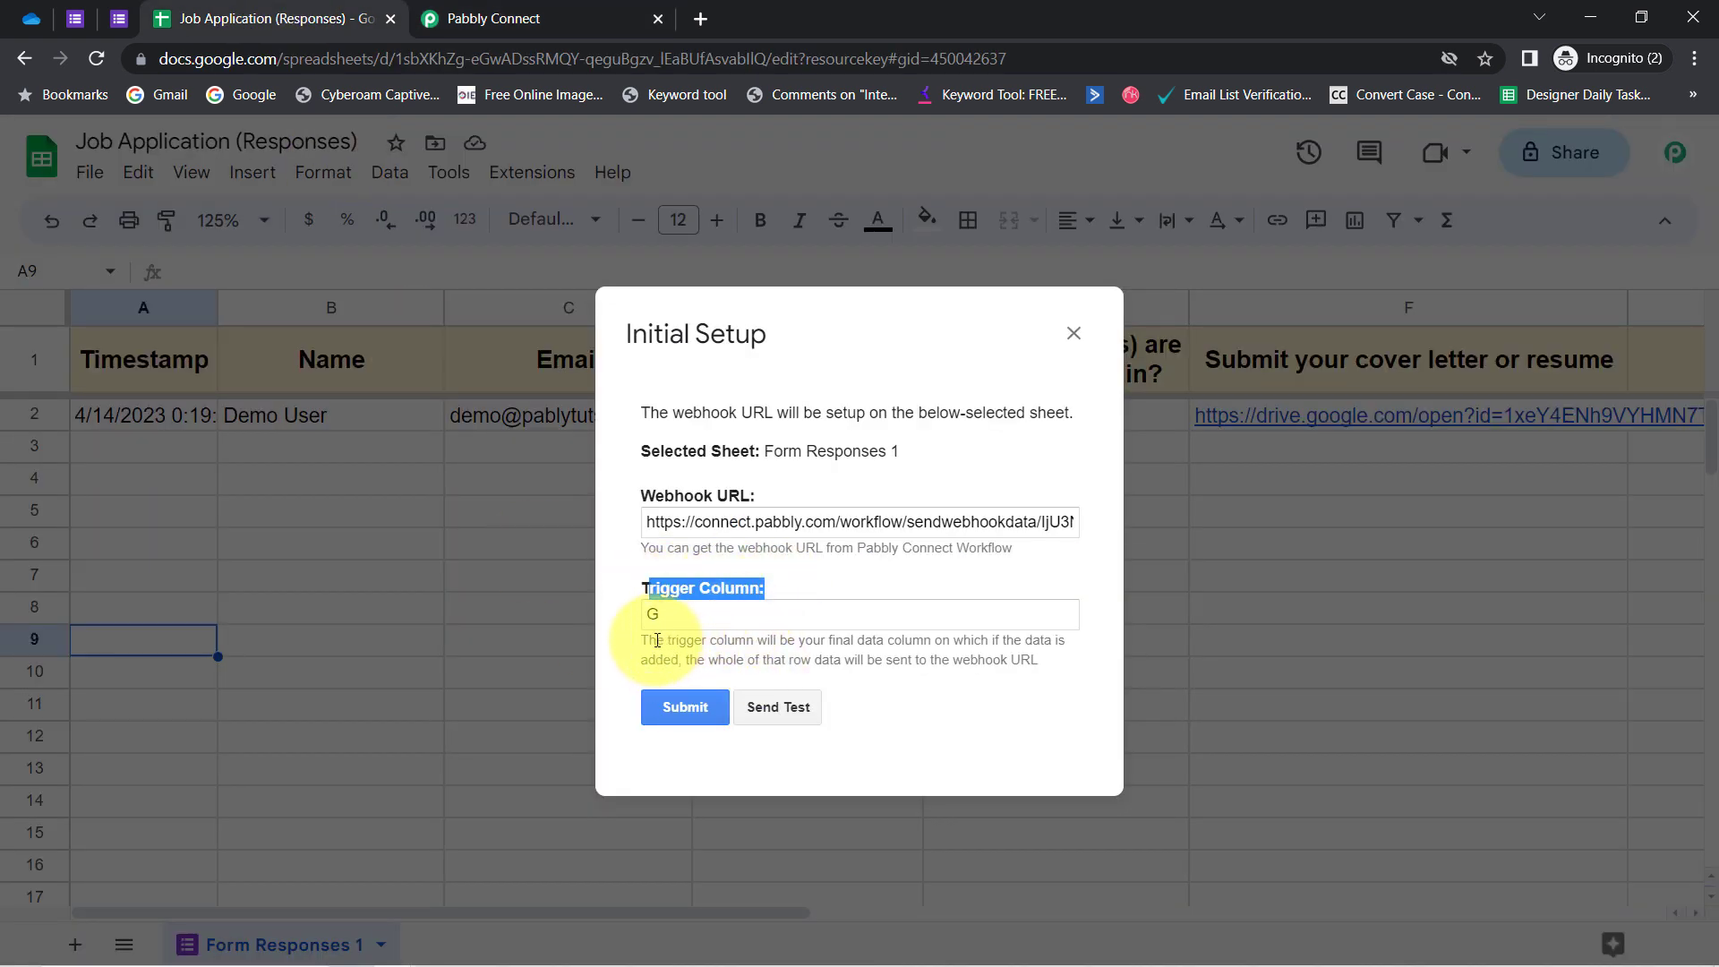
drag(658, 640, 992, 654)
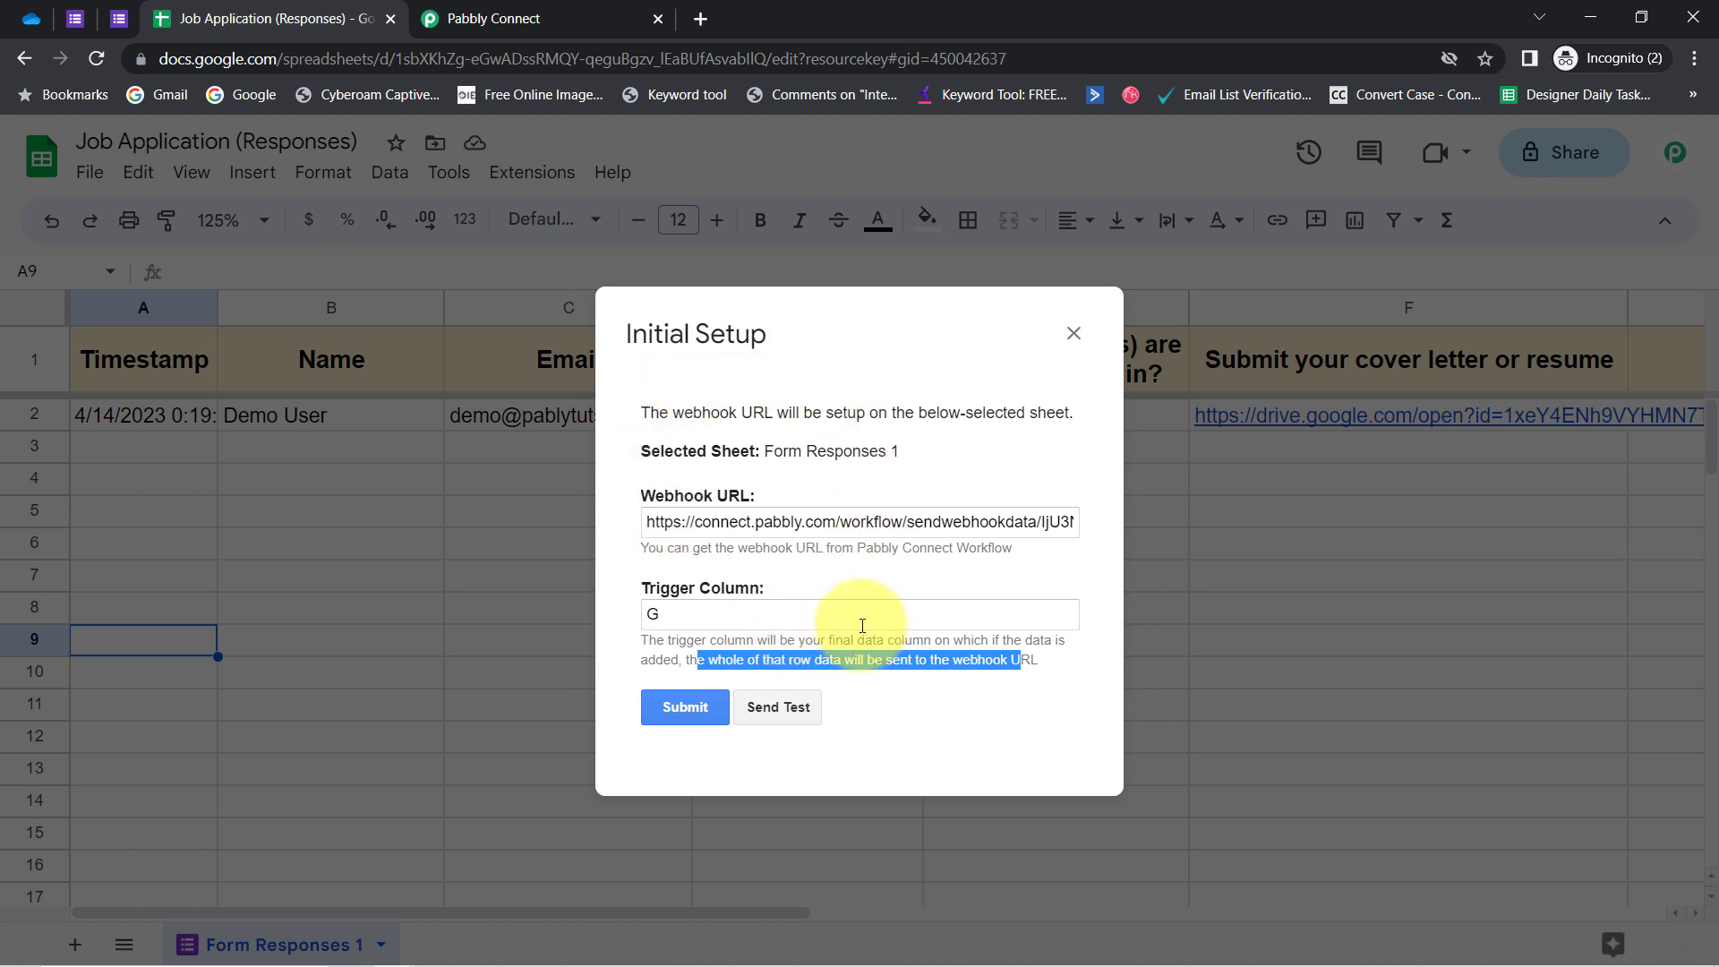
click(532, 19)
click(372, 25)
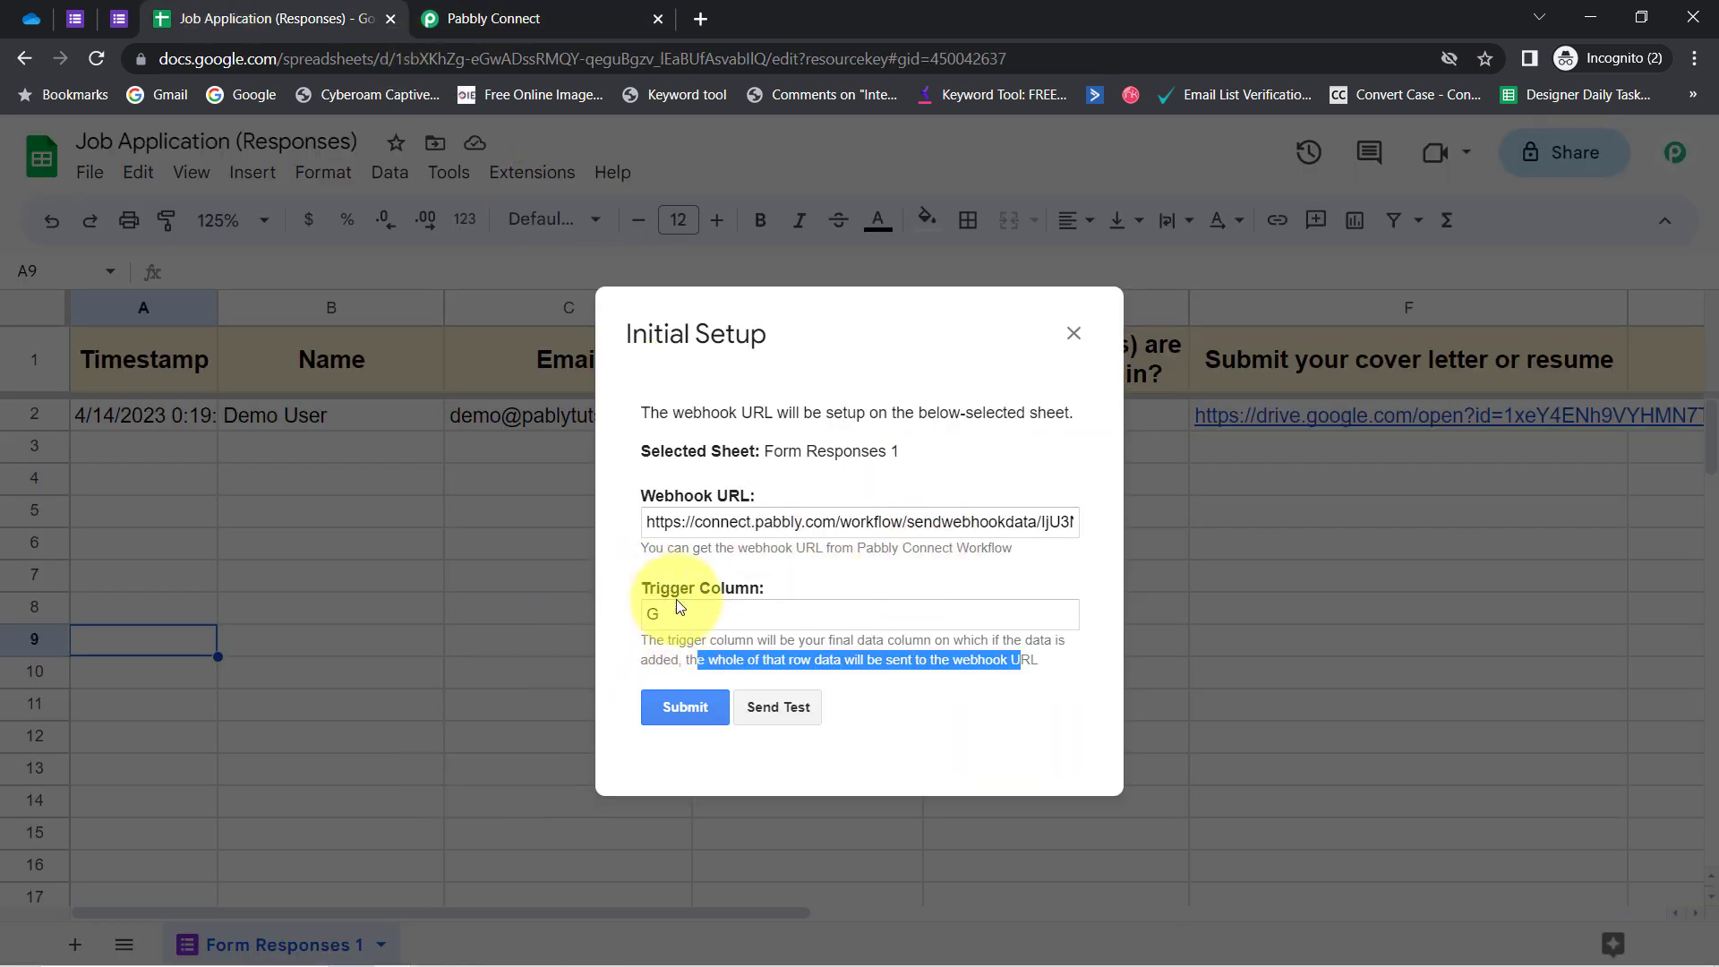
click(732, 589)
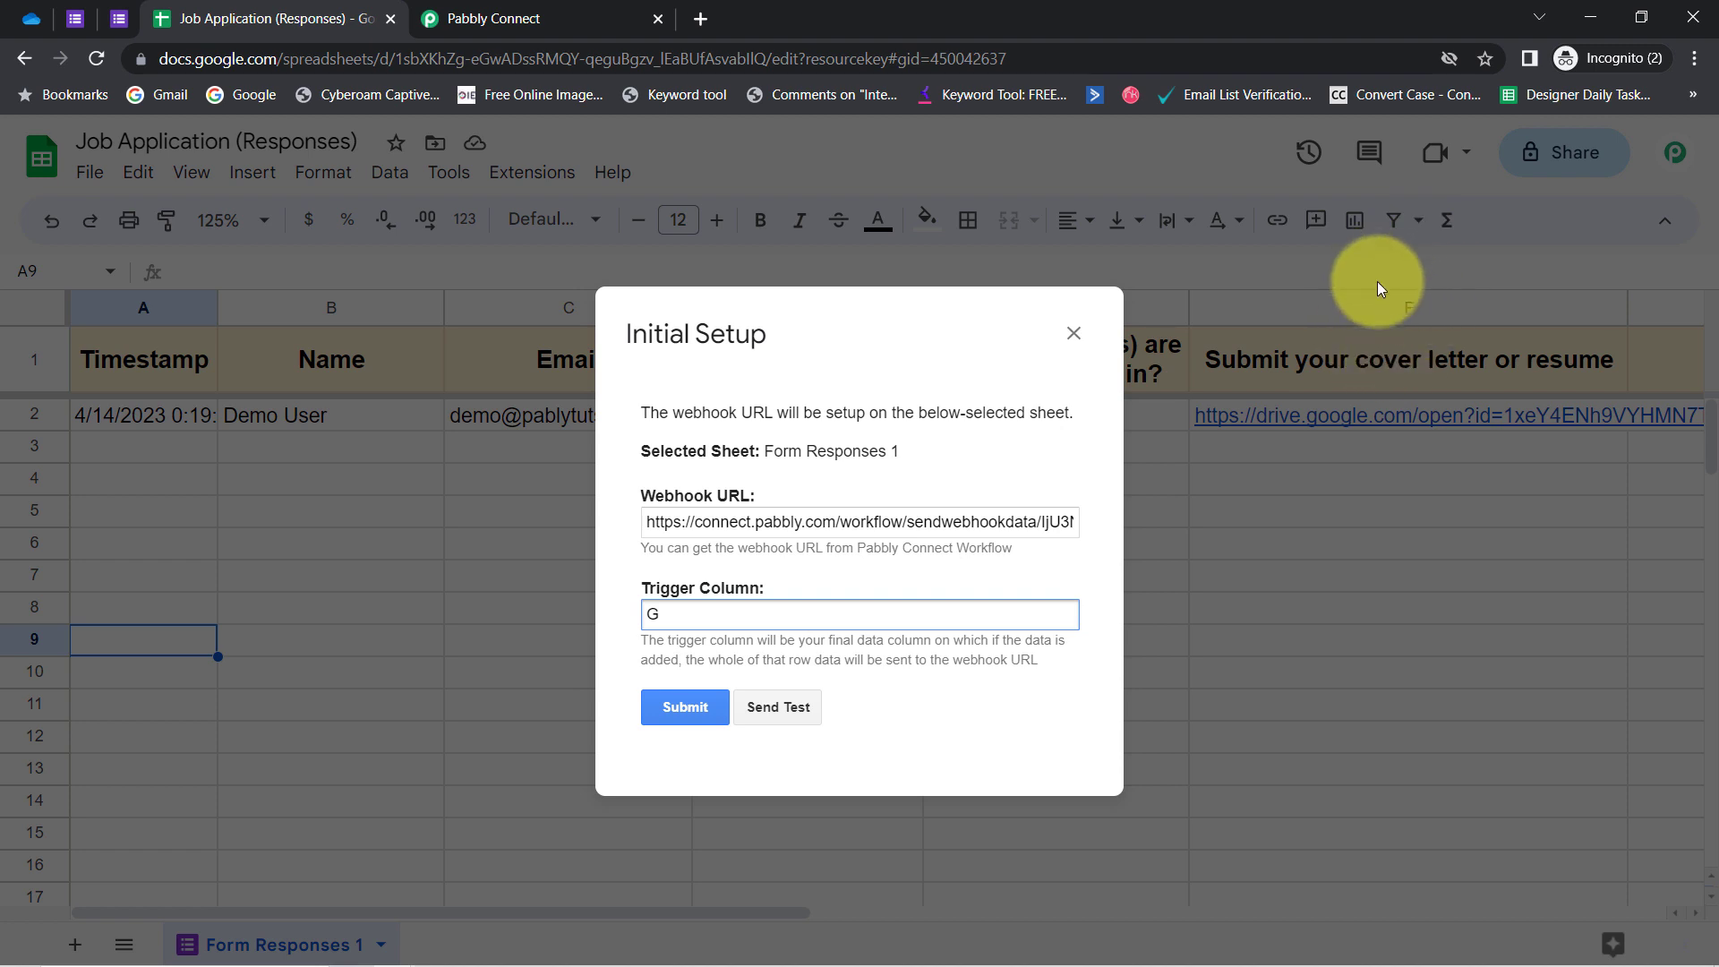
Step: Change the trigger column from G to F, send the row as test data, and submit the setup
drag(658, 614, 580, 610)
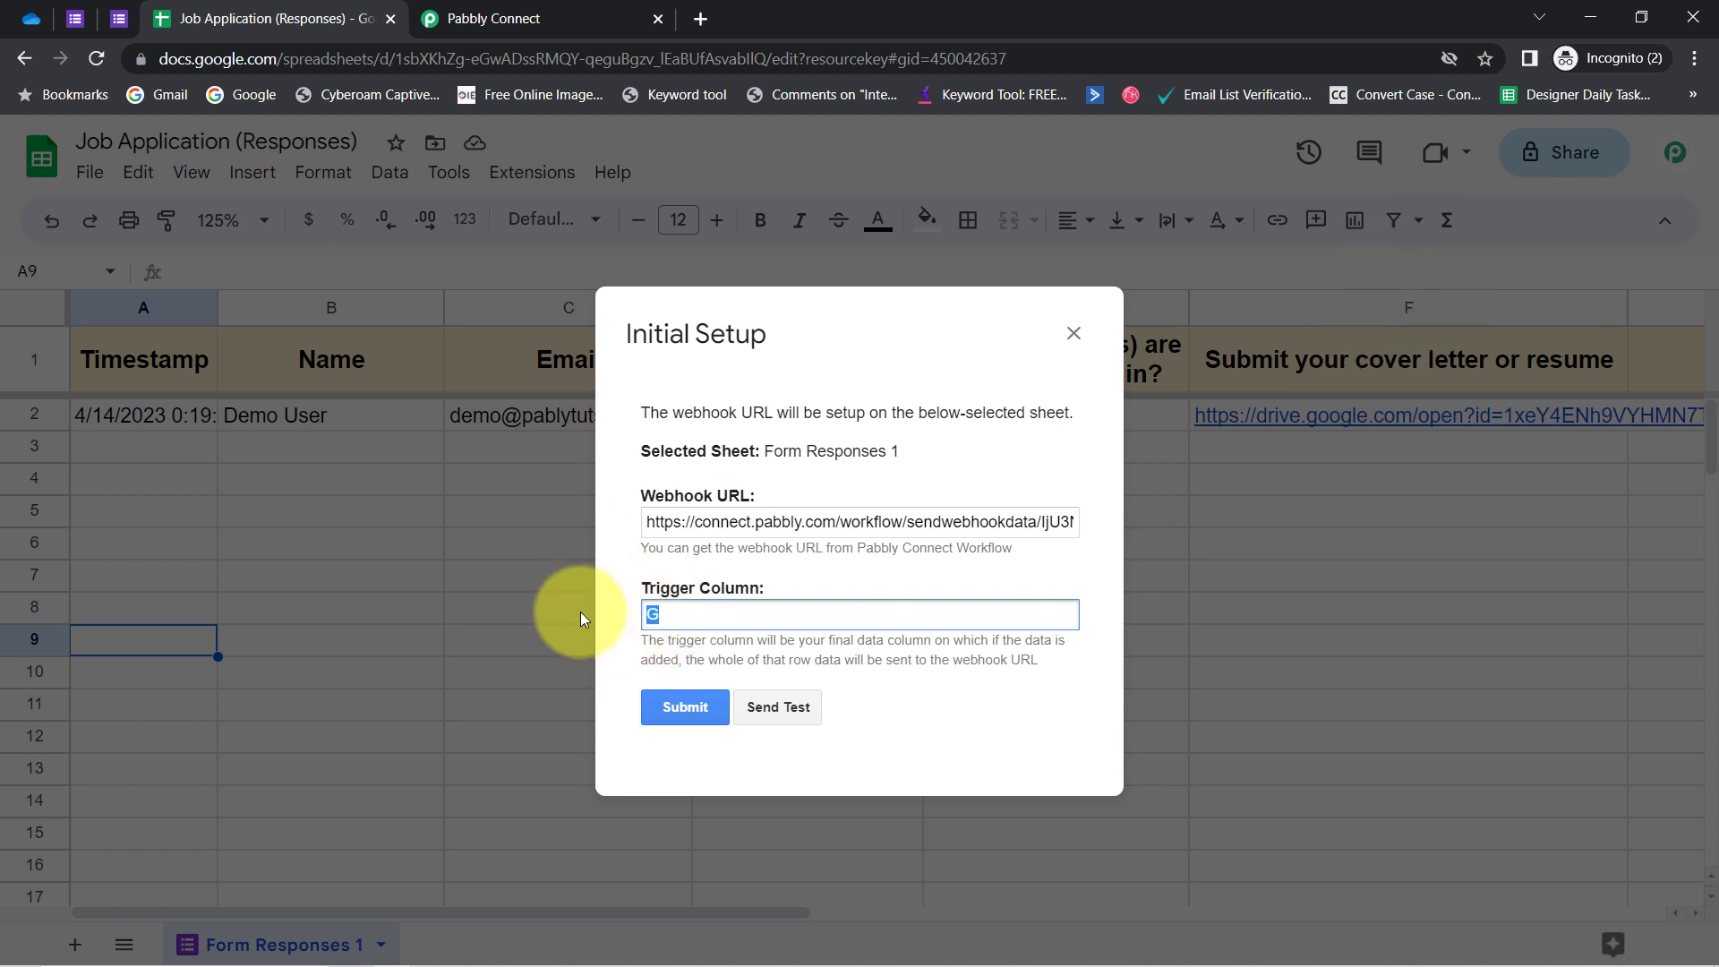
text(F)
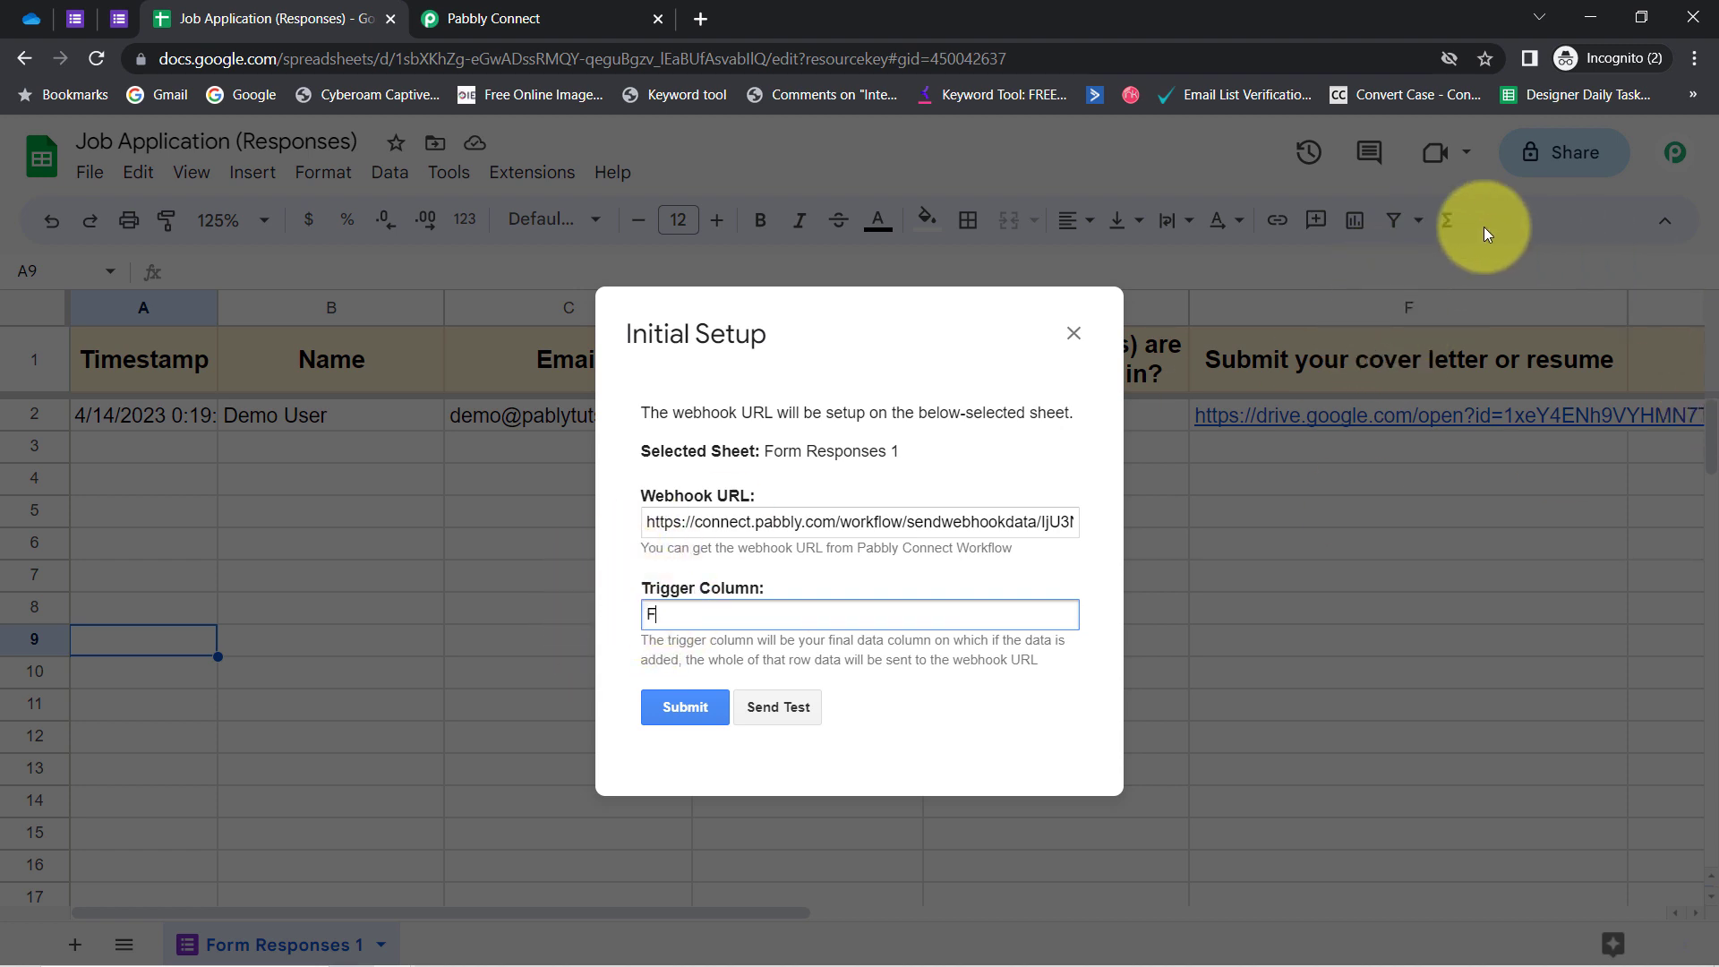
click(766, 718)
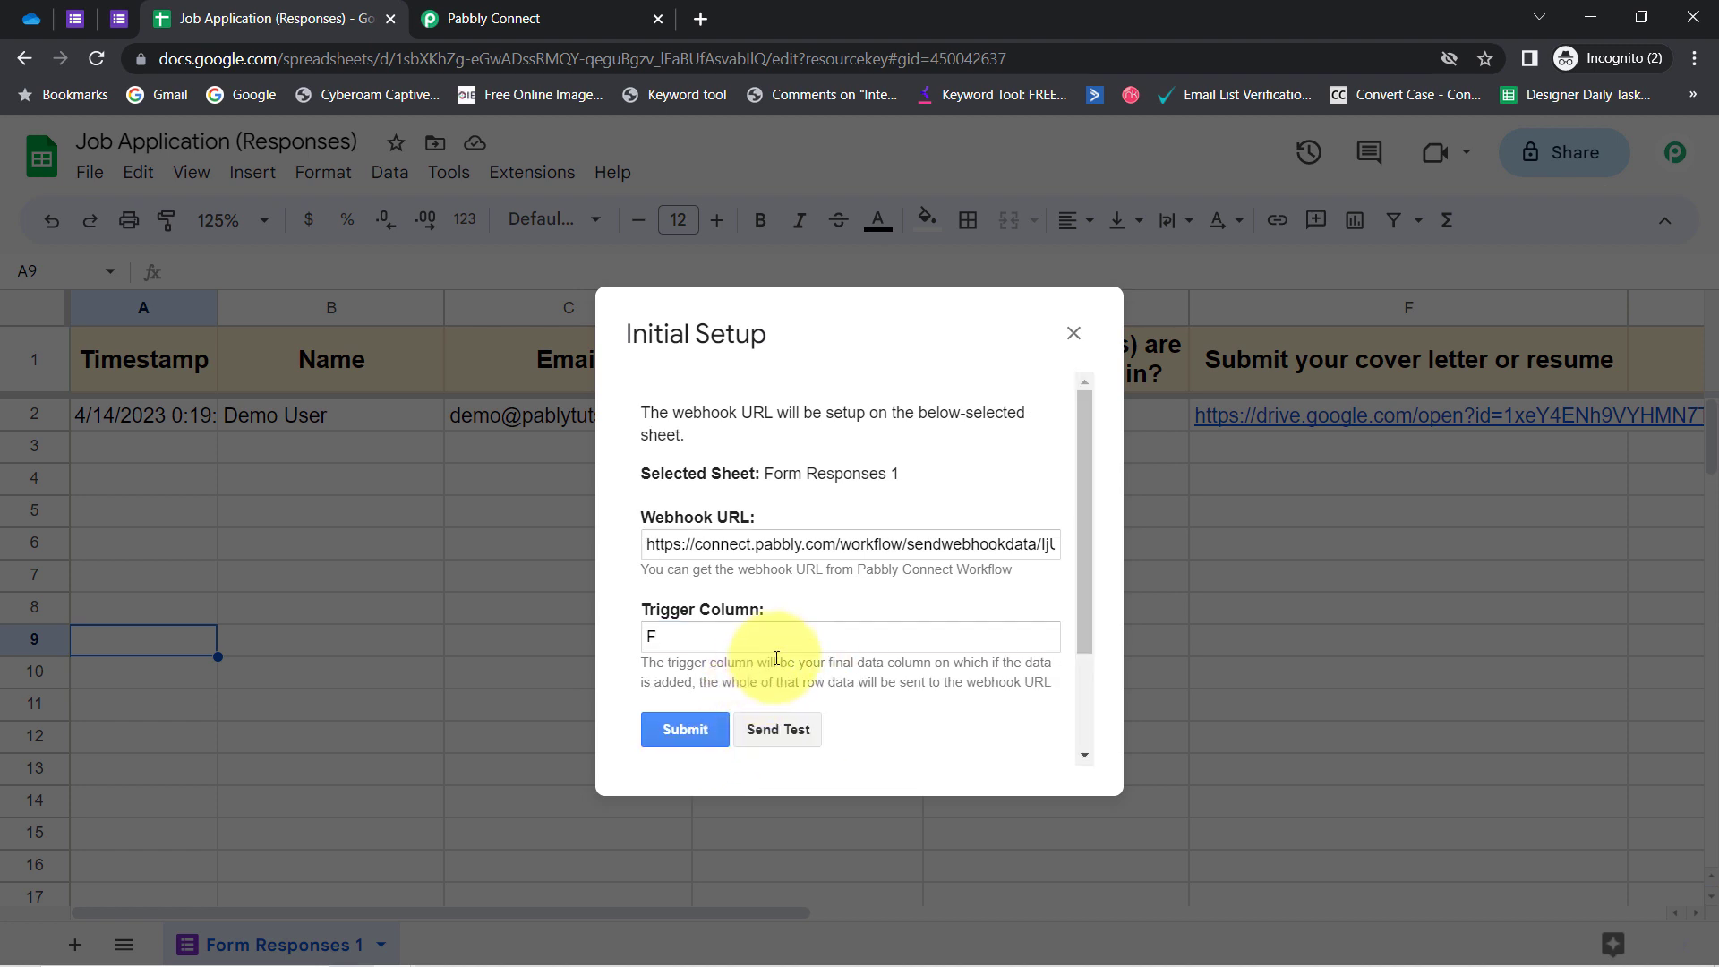
drag(1080, 492, 1087, 631)
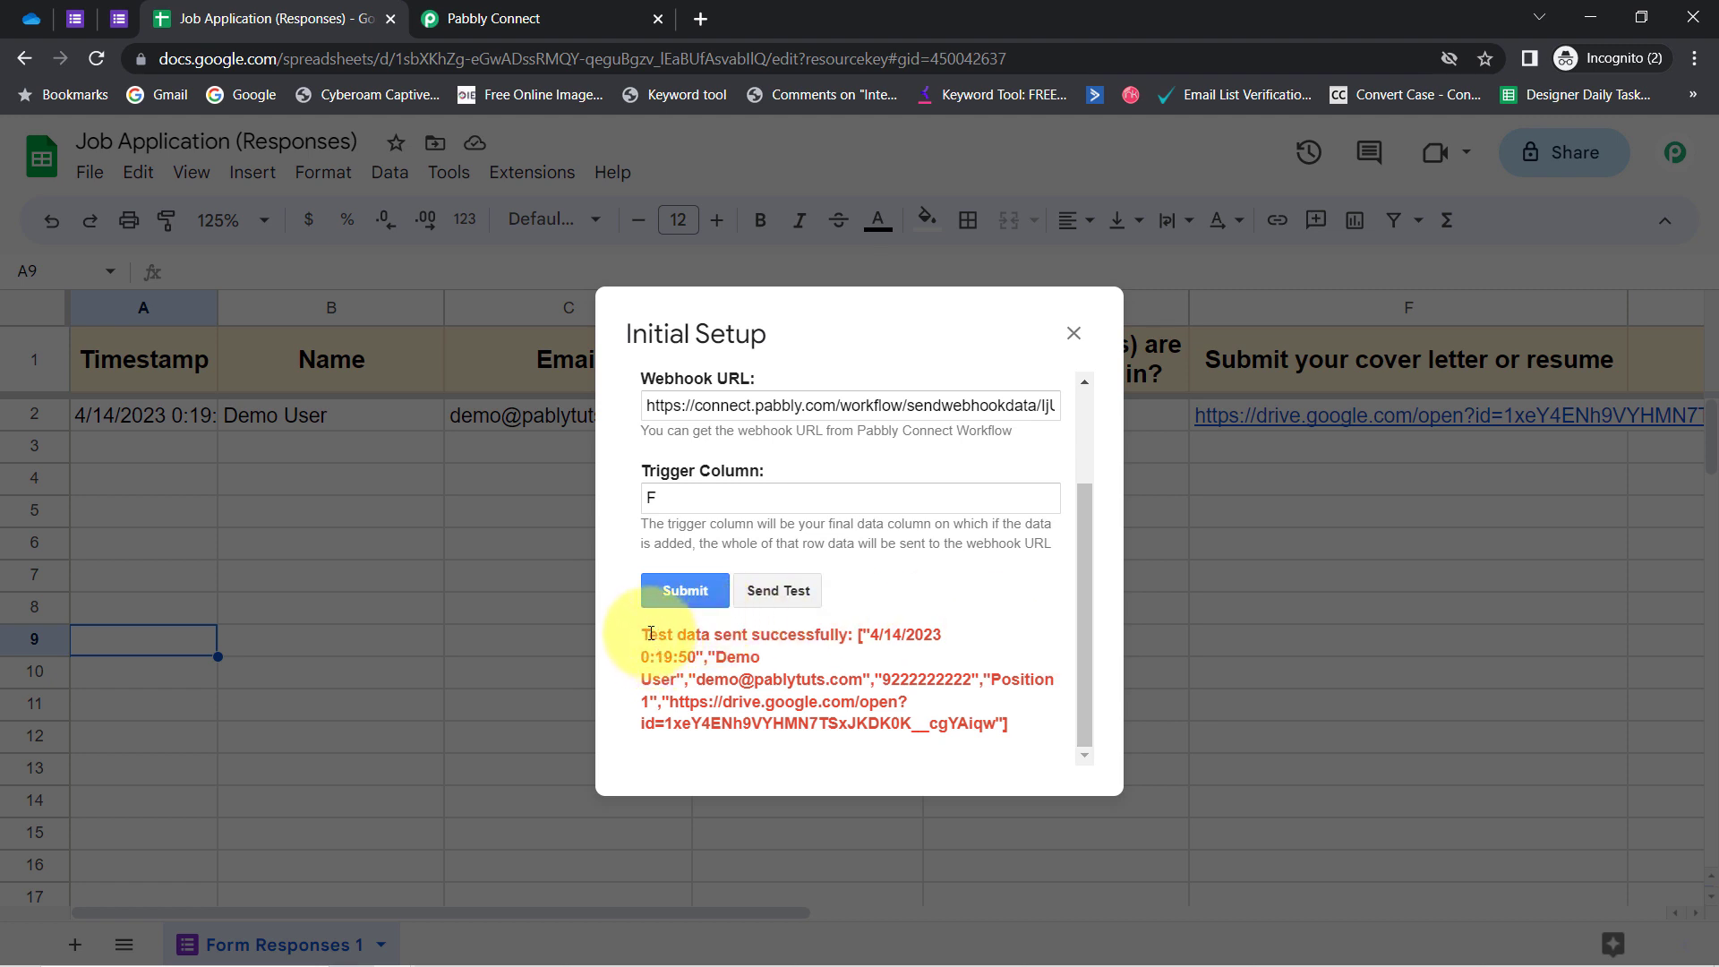
drag(651, 634, 982, 724)
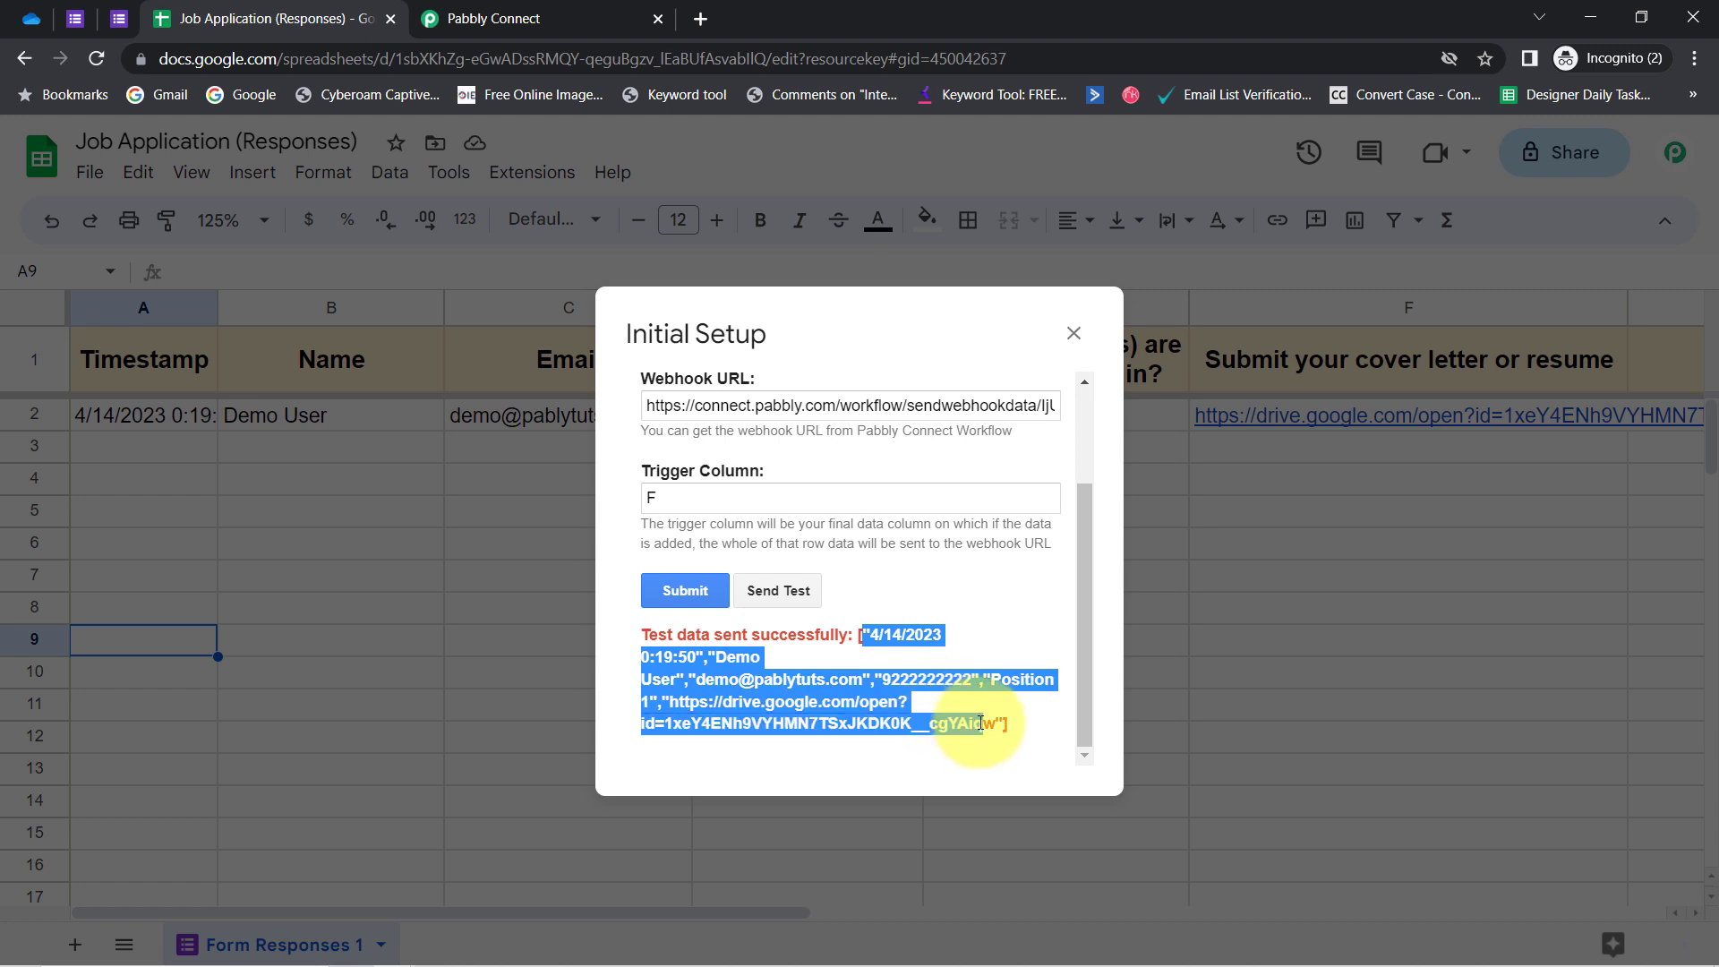
click(835, 662)
click(685, 590)
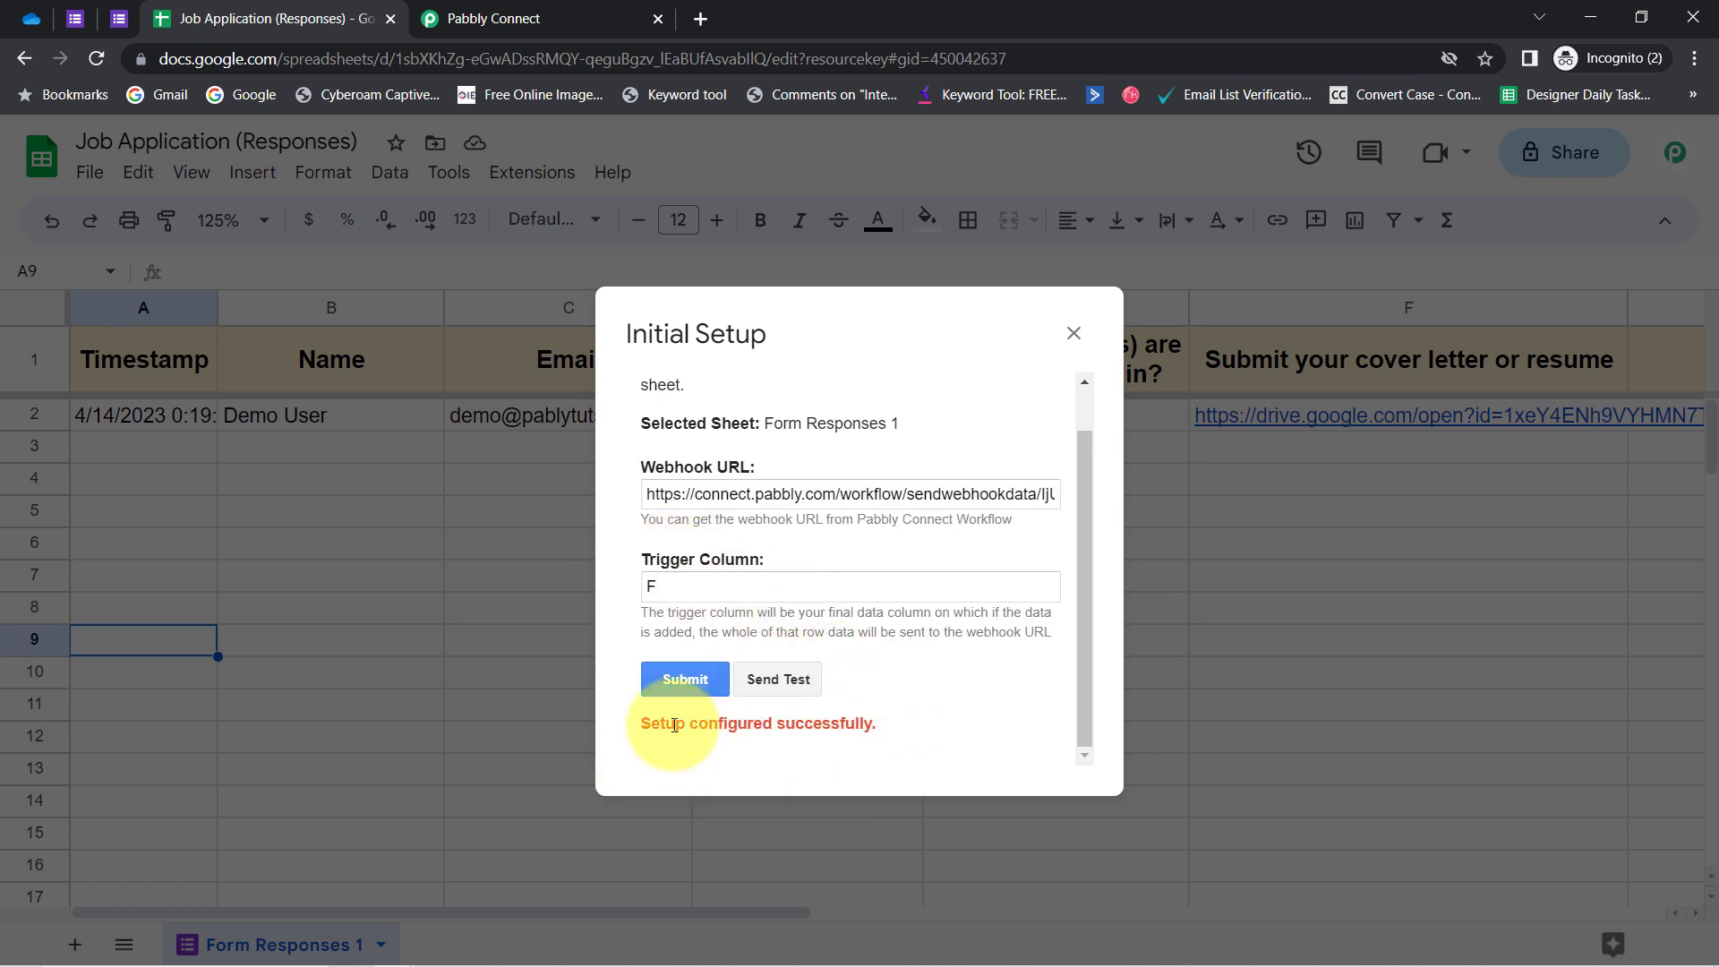
click(1074, 336)
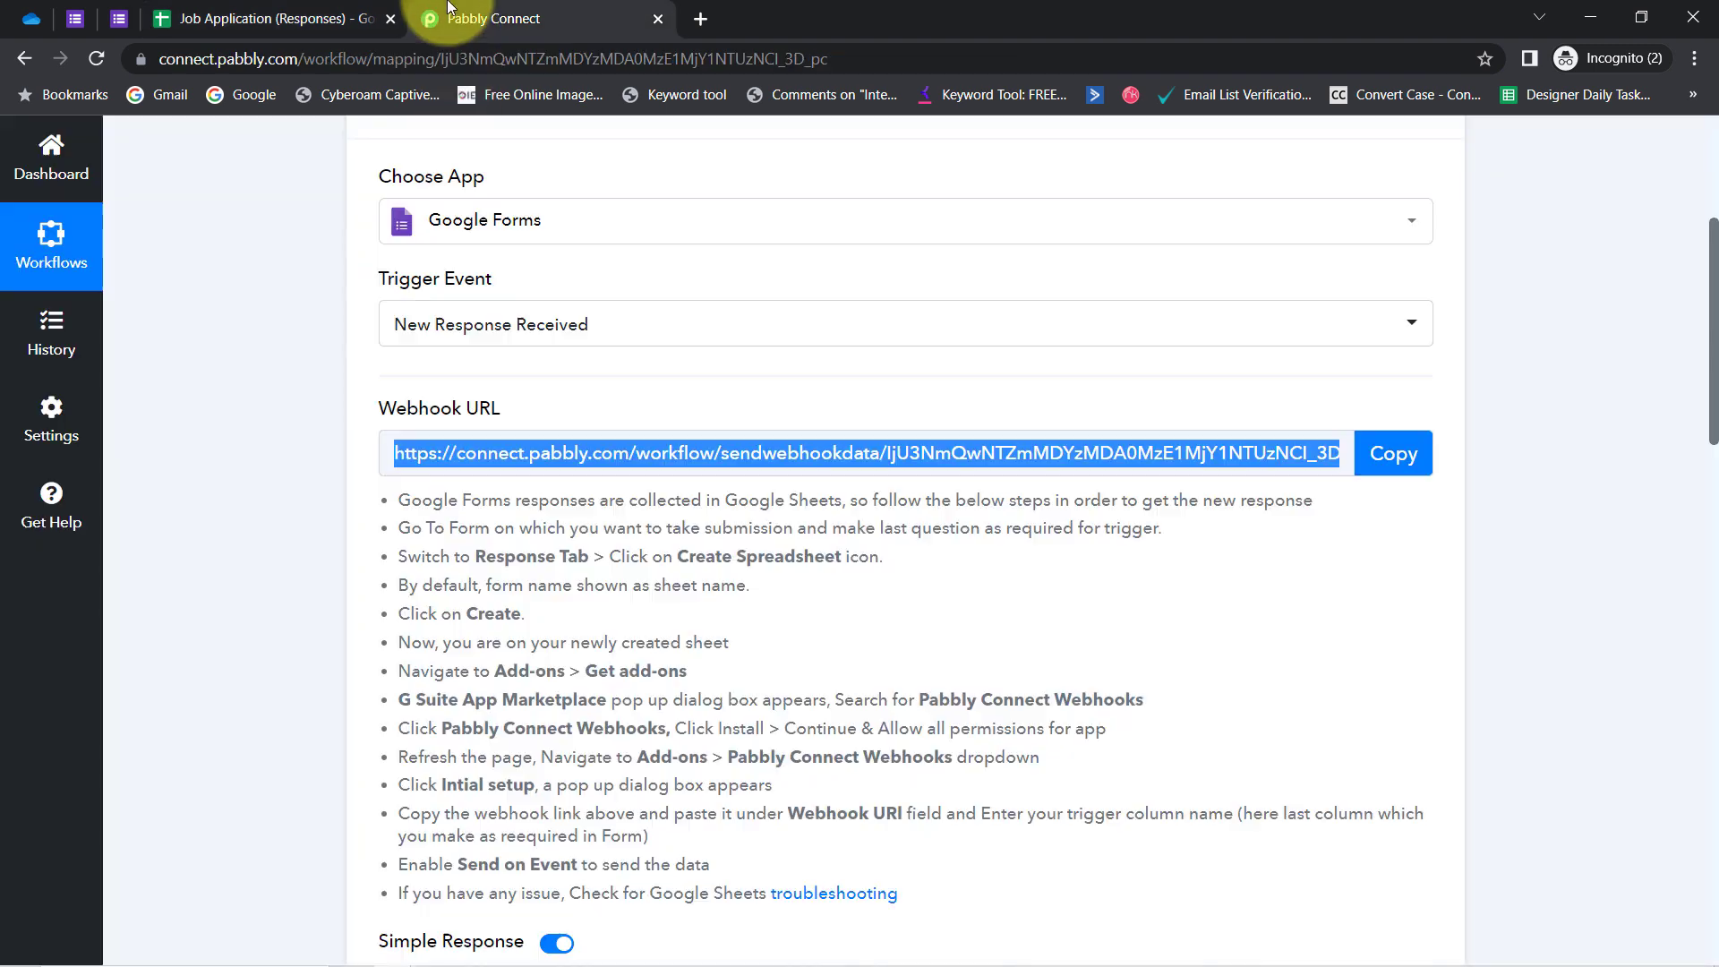
Step: Review the Response Received data in Pabbly: resume link, phone number, applicant name and email
click(494, 18)
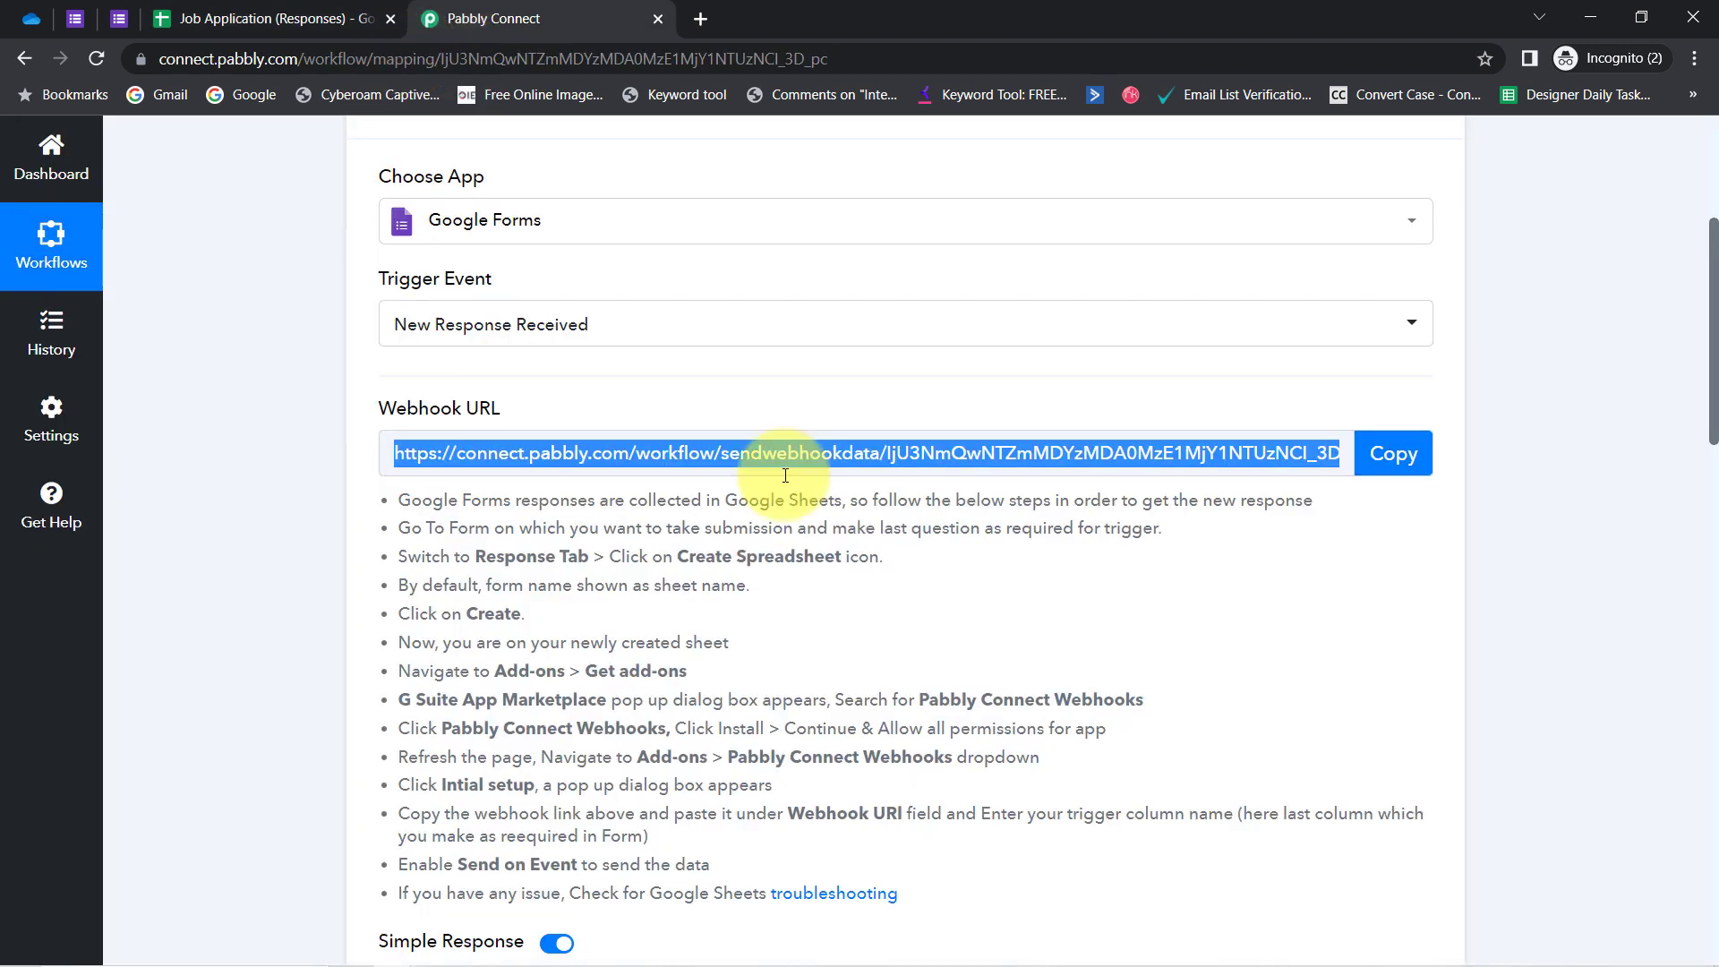
drag(1712, 365, 1706, 613)
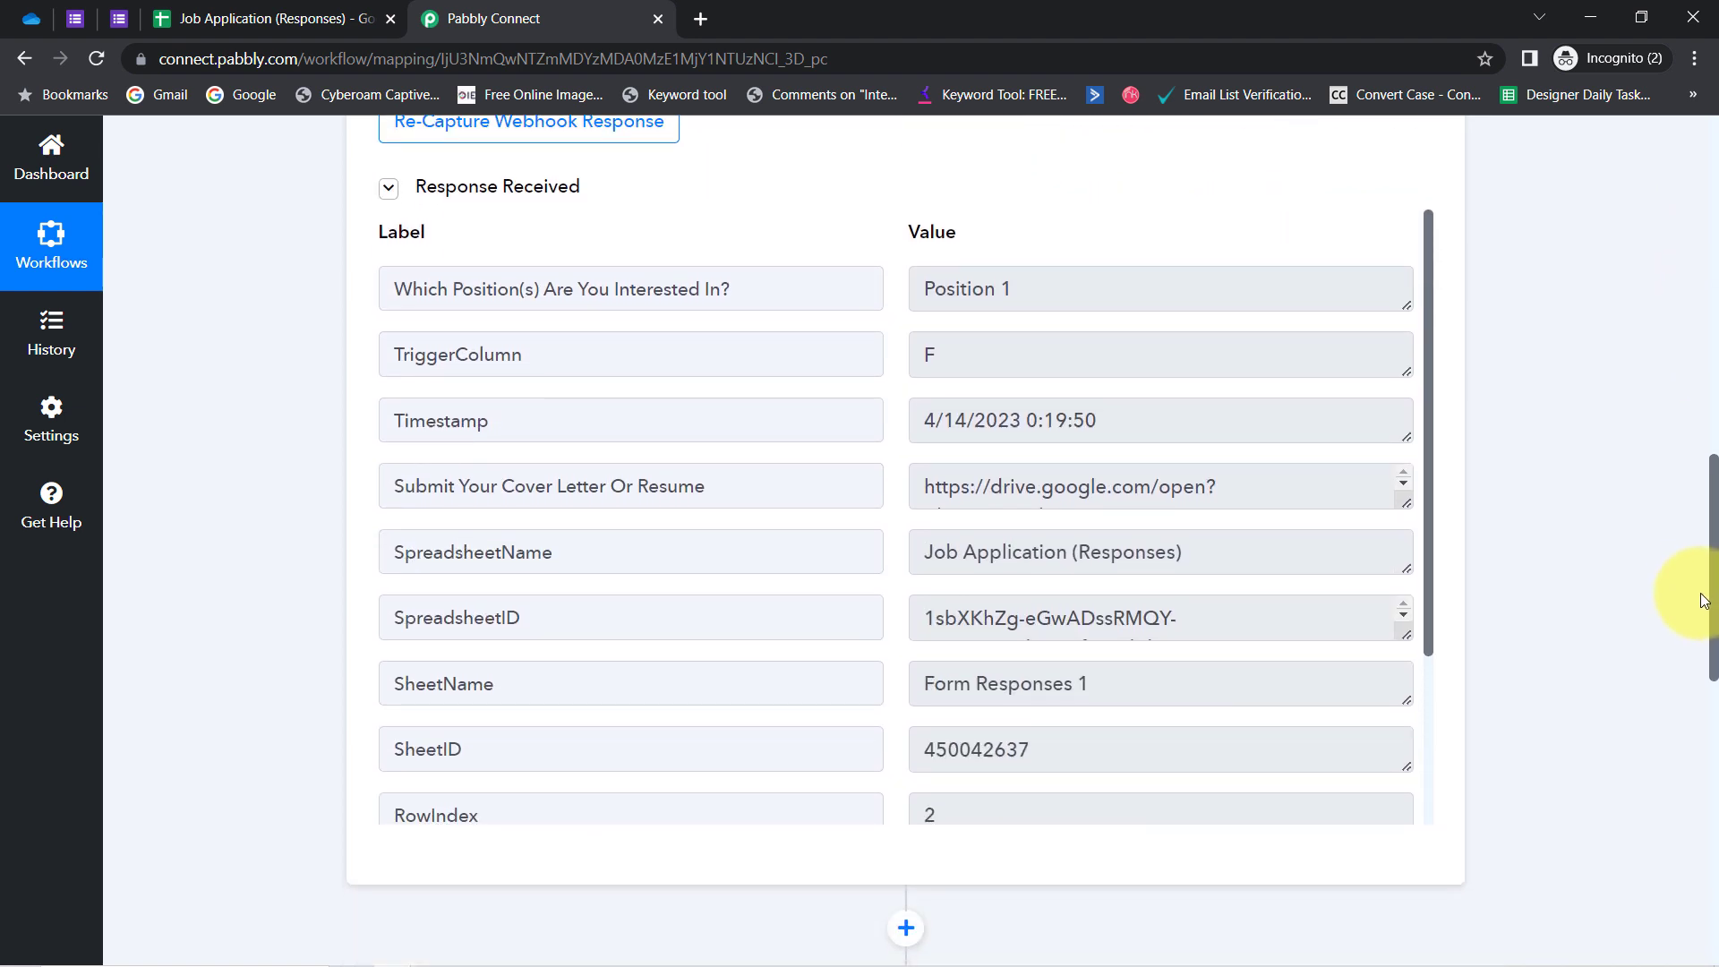
drag(1429, 326, 1406, 414)
triple_click(1033, 366)
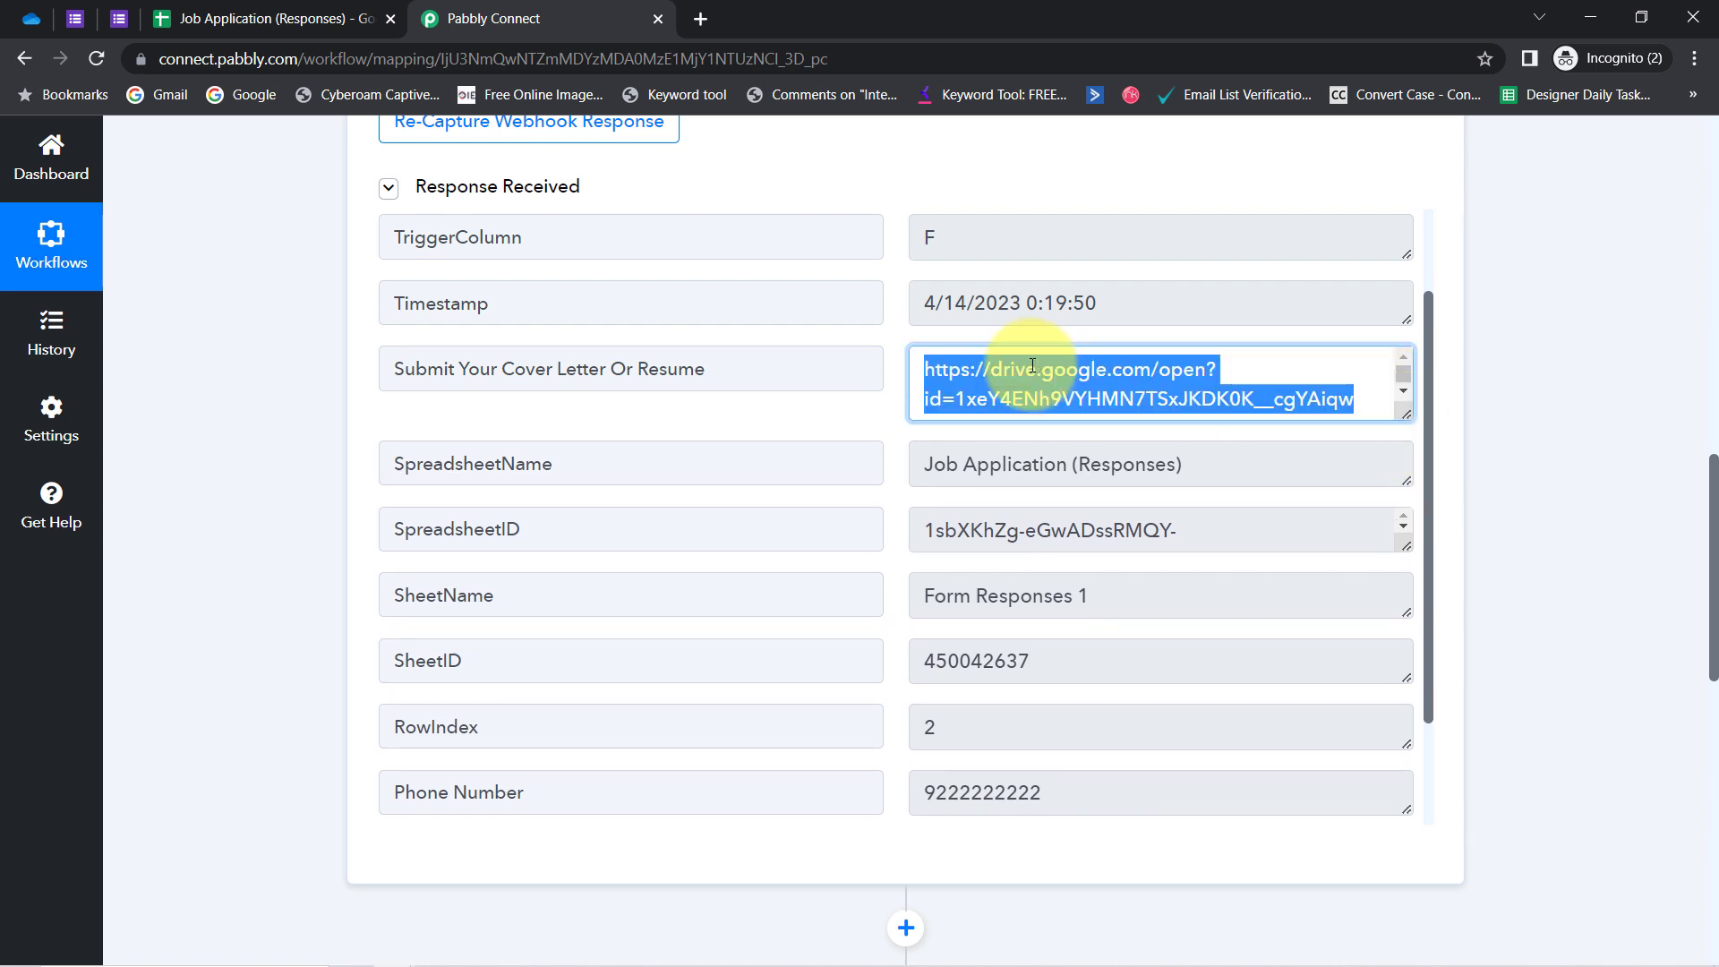
drag(991, 466, 1167, 464)
drag(1429, 438, 1431, 551)
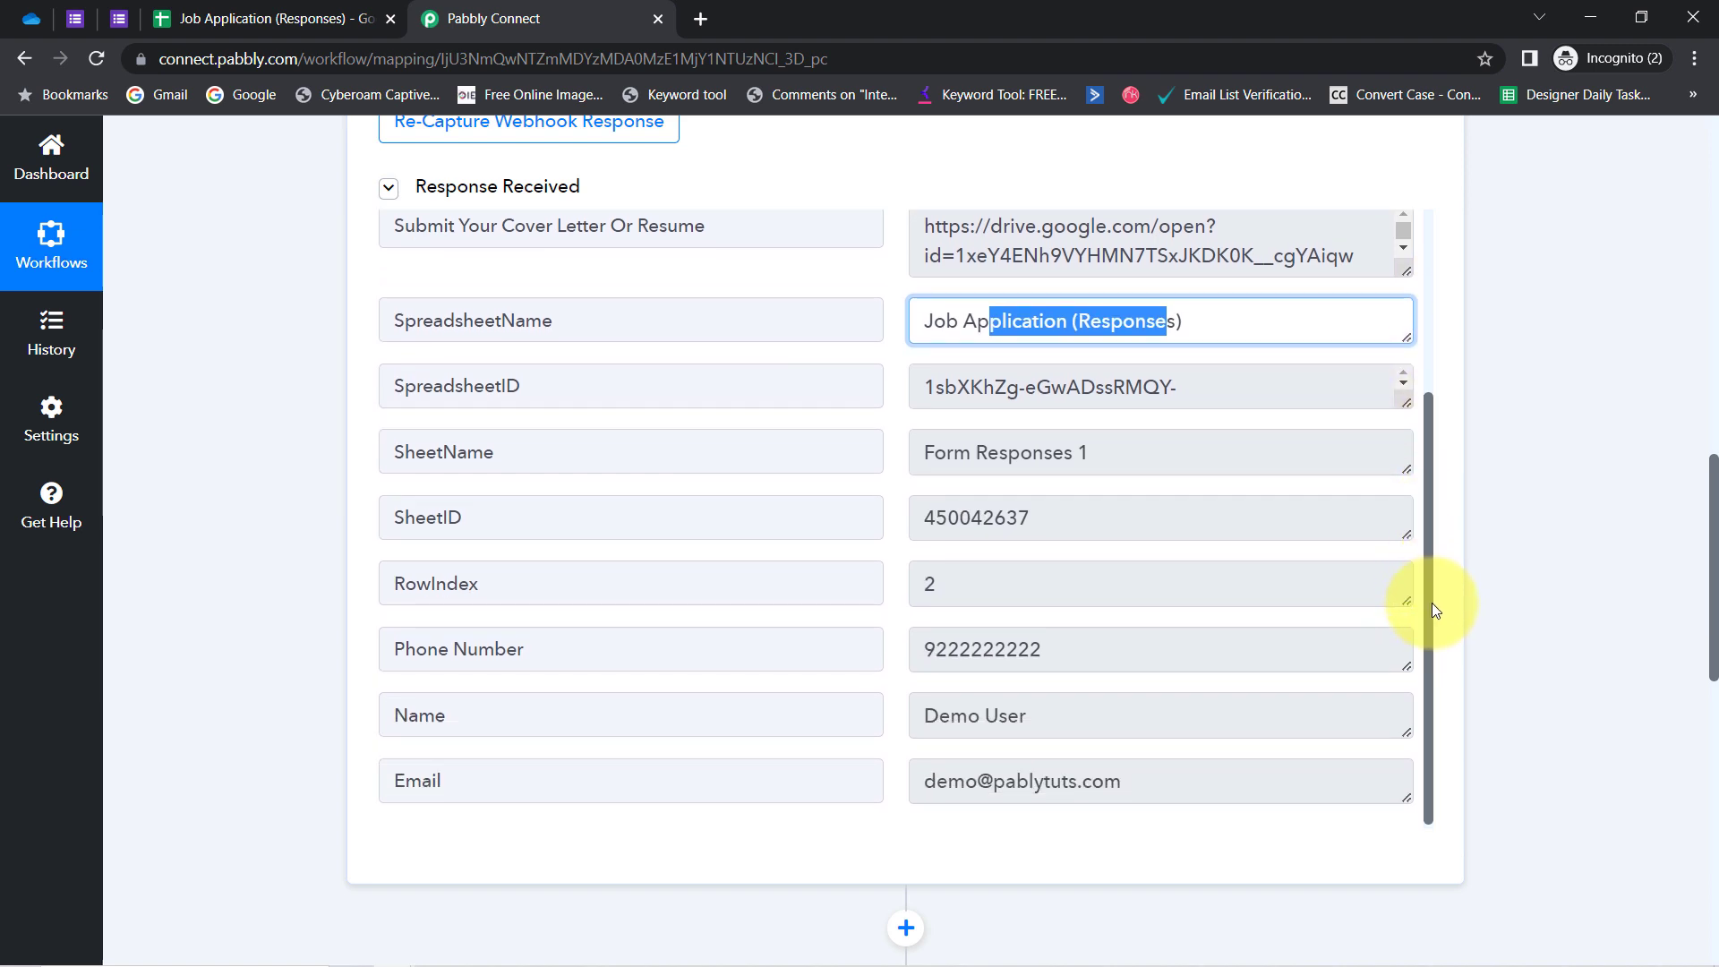
drag(925, 651, 982, 650)
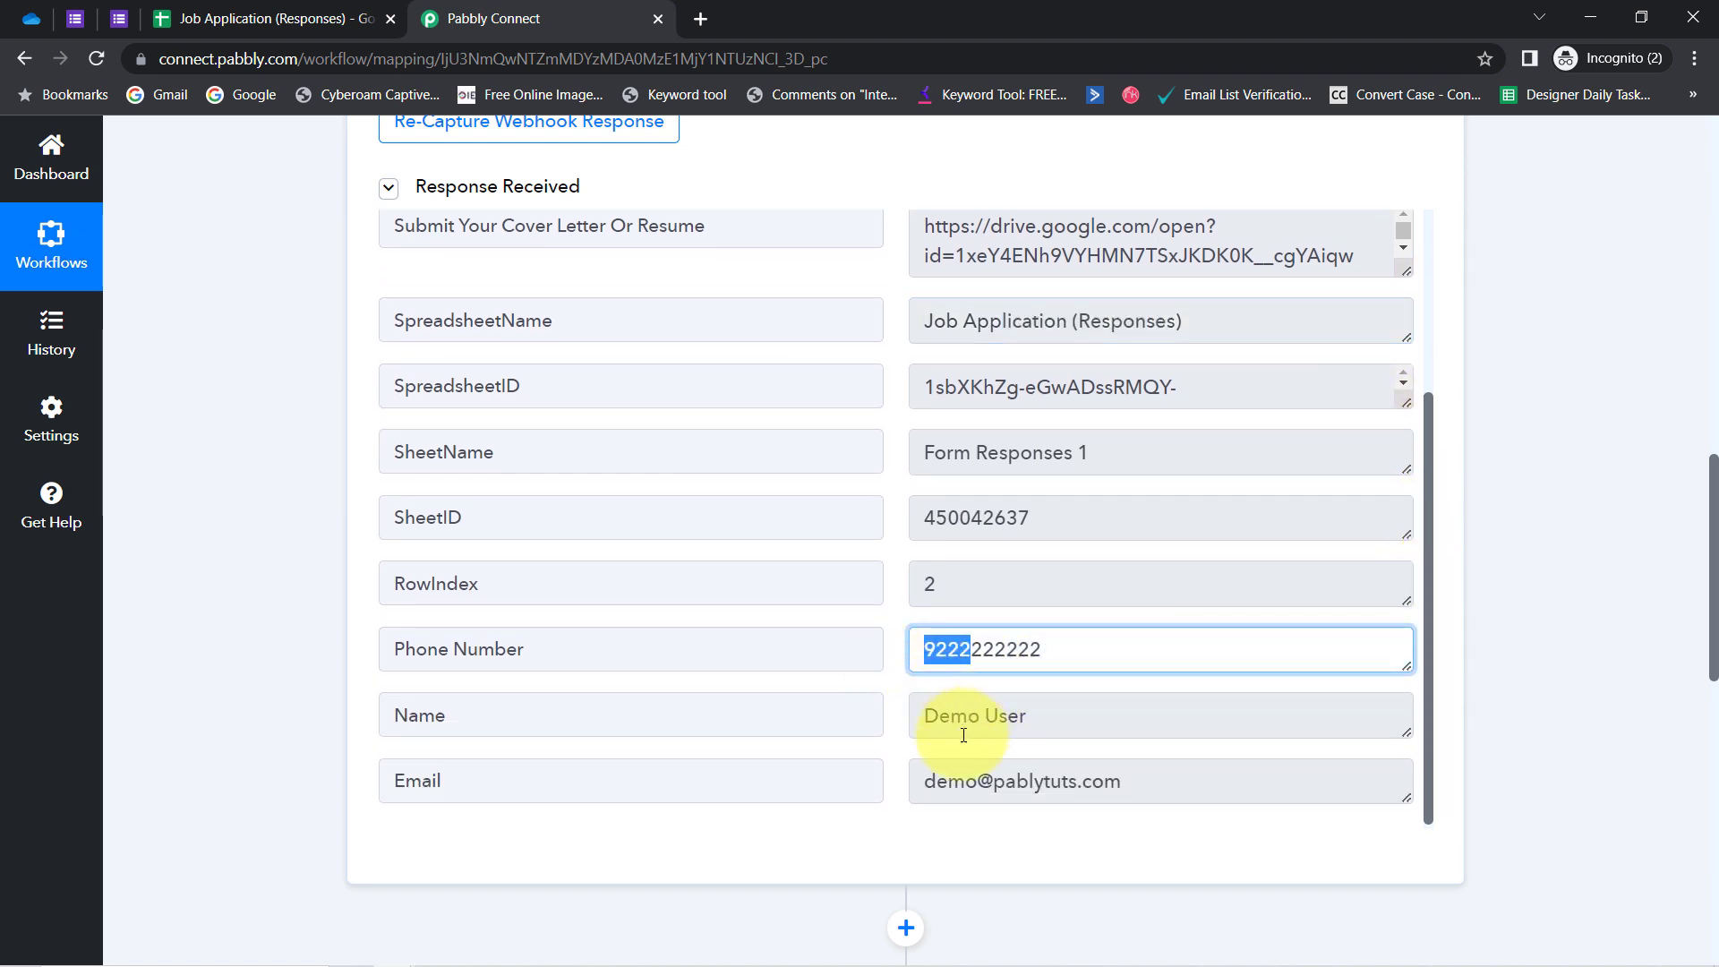
drag(939, 717, 968, 717)
drag(992, 774, 890, 788)
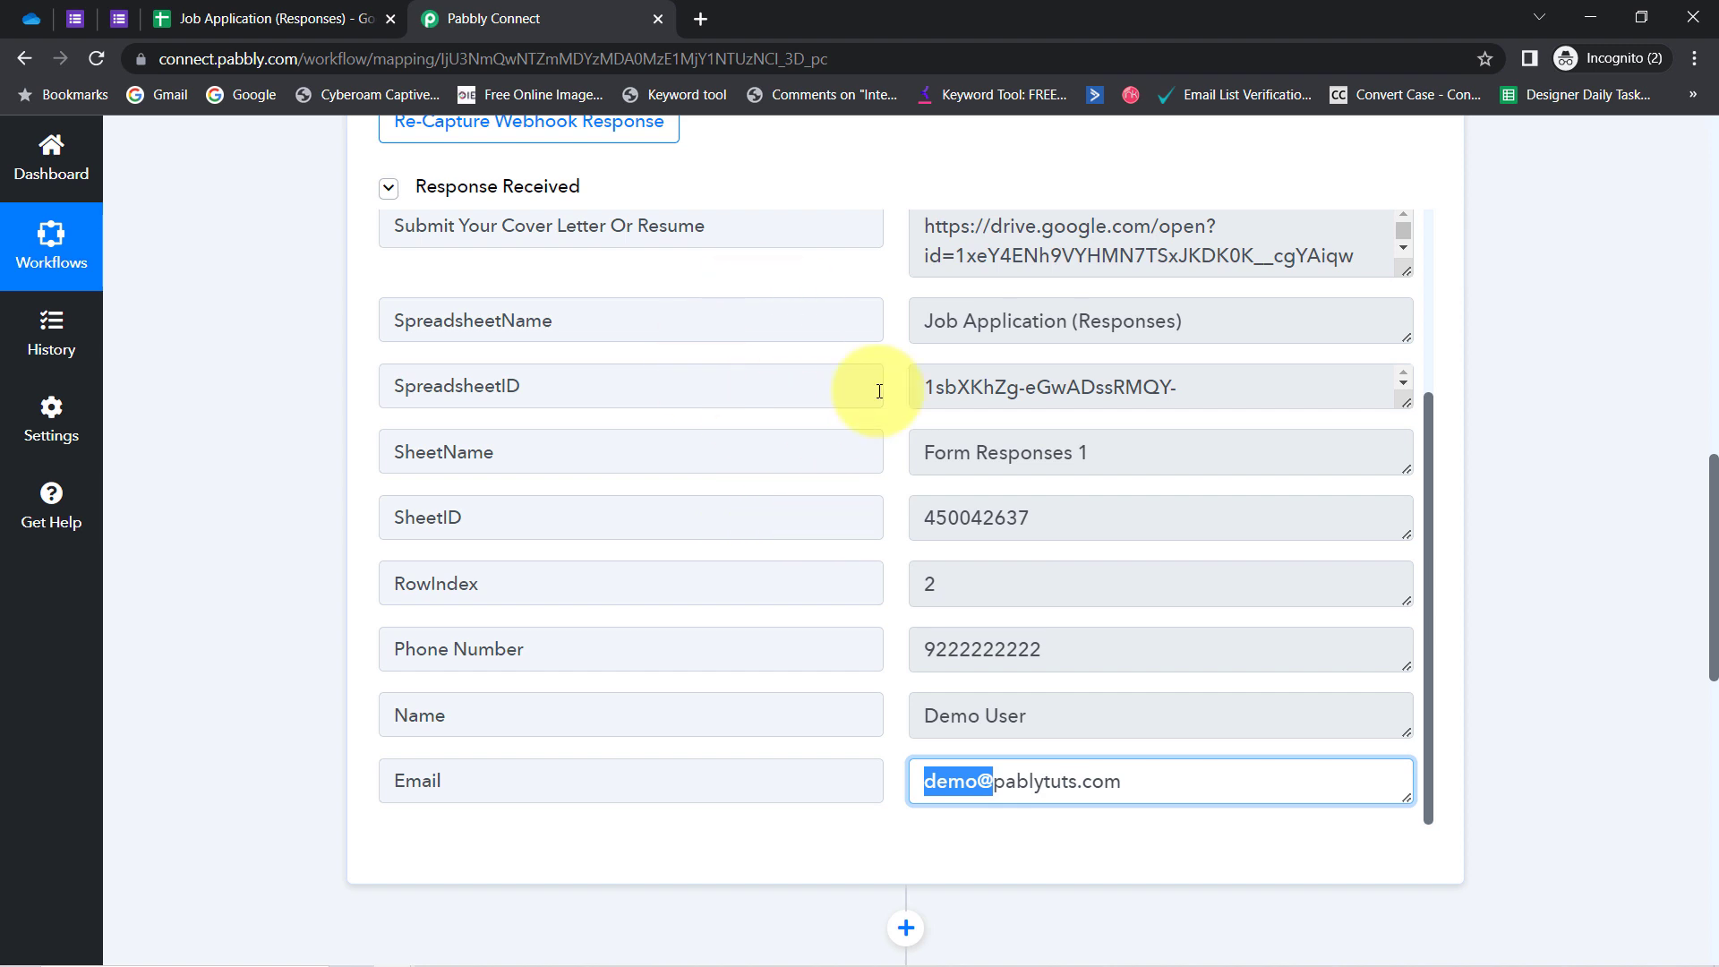
click(111, 25)
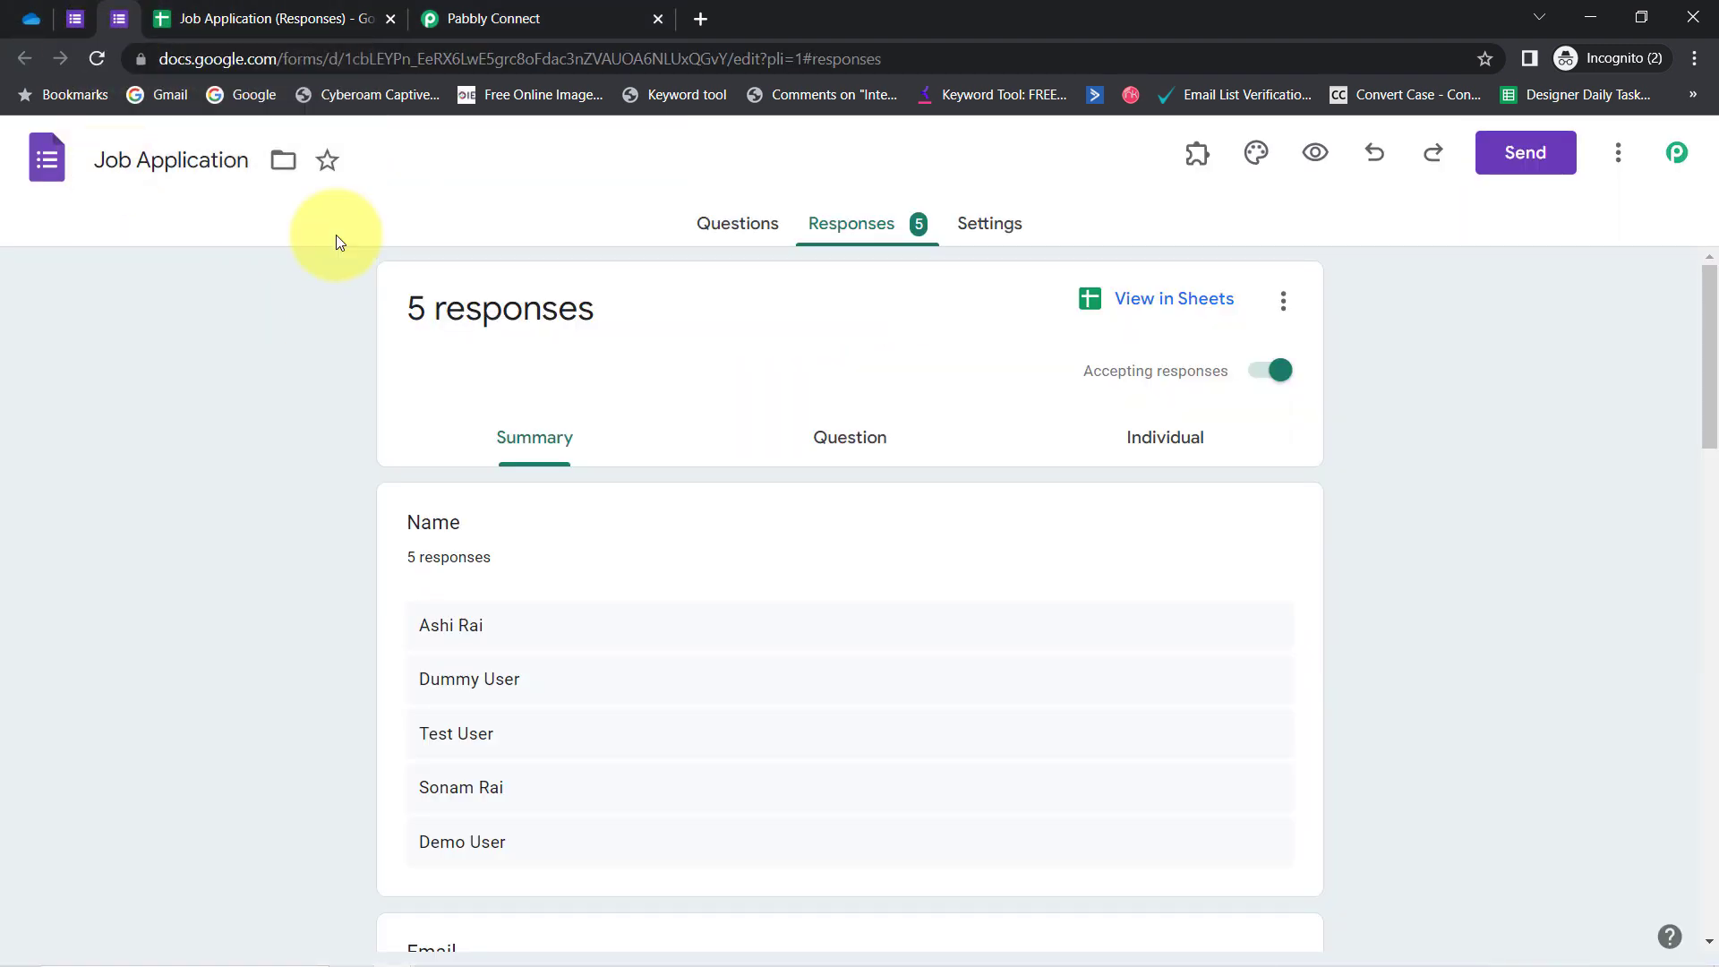
Step: Compare the form's thank-you page, the responses sheet and Pabbly's captured data, then return to the workflow's top
click(118, 21)
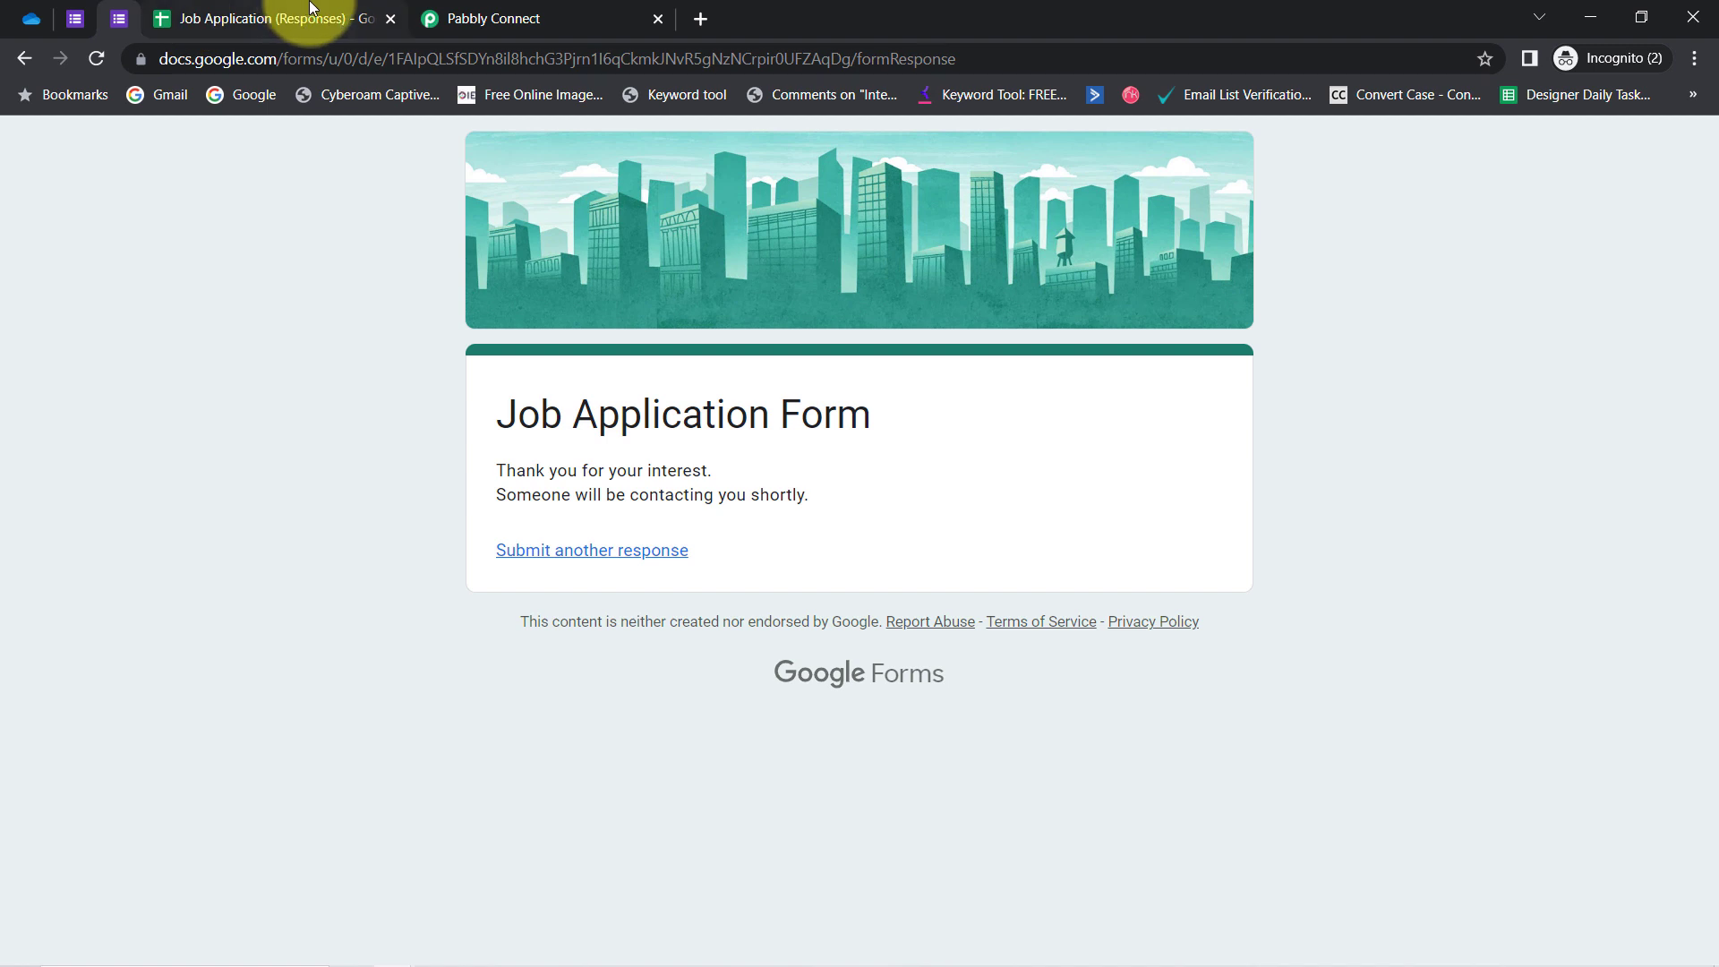
click(448, 8)
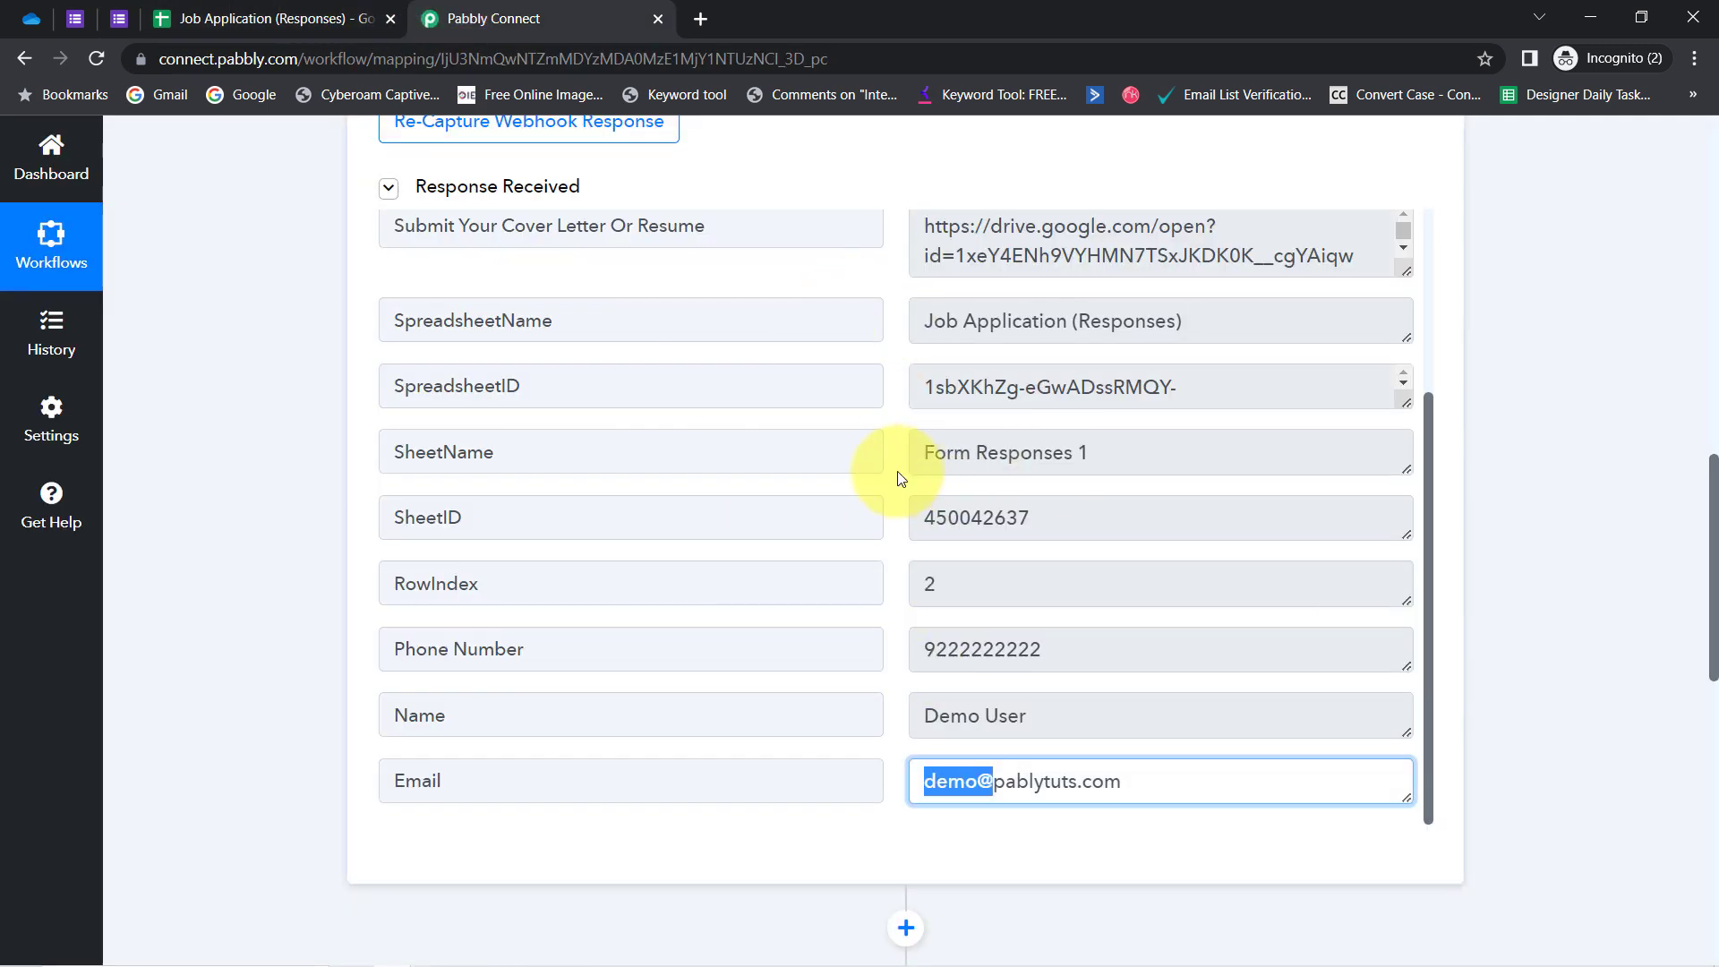
click(304, 7)
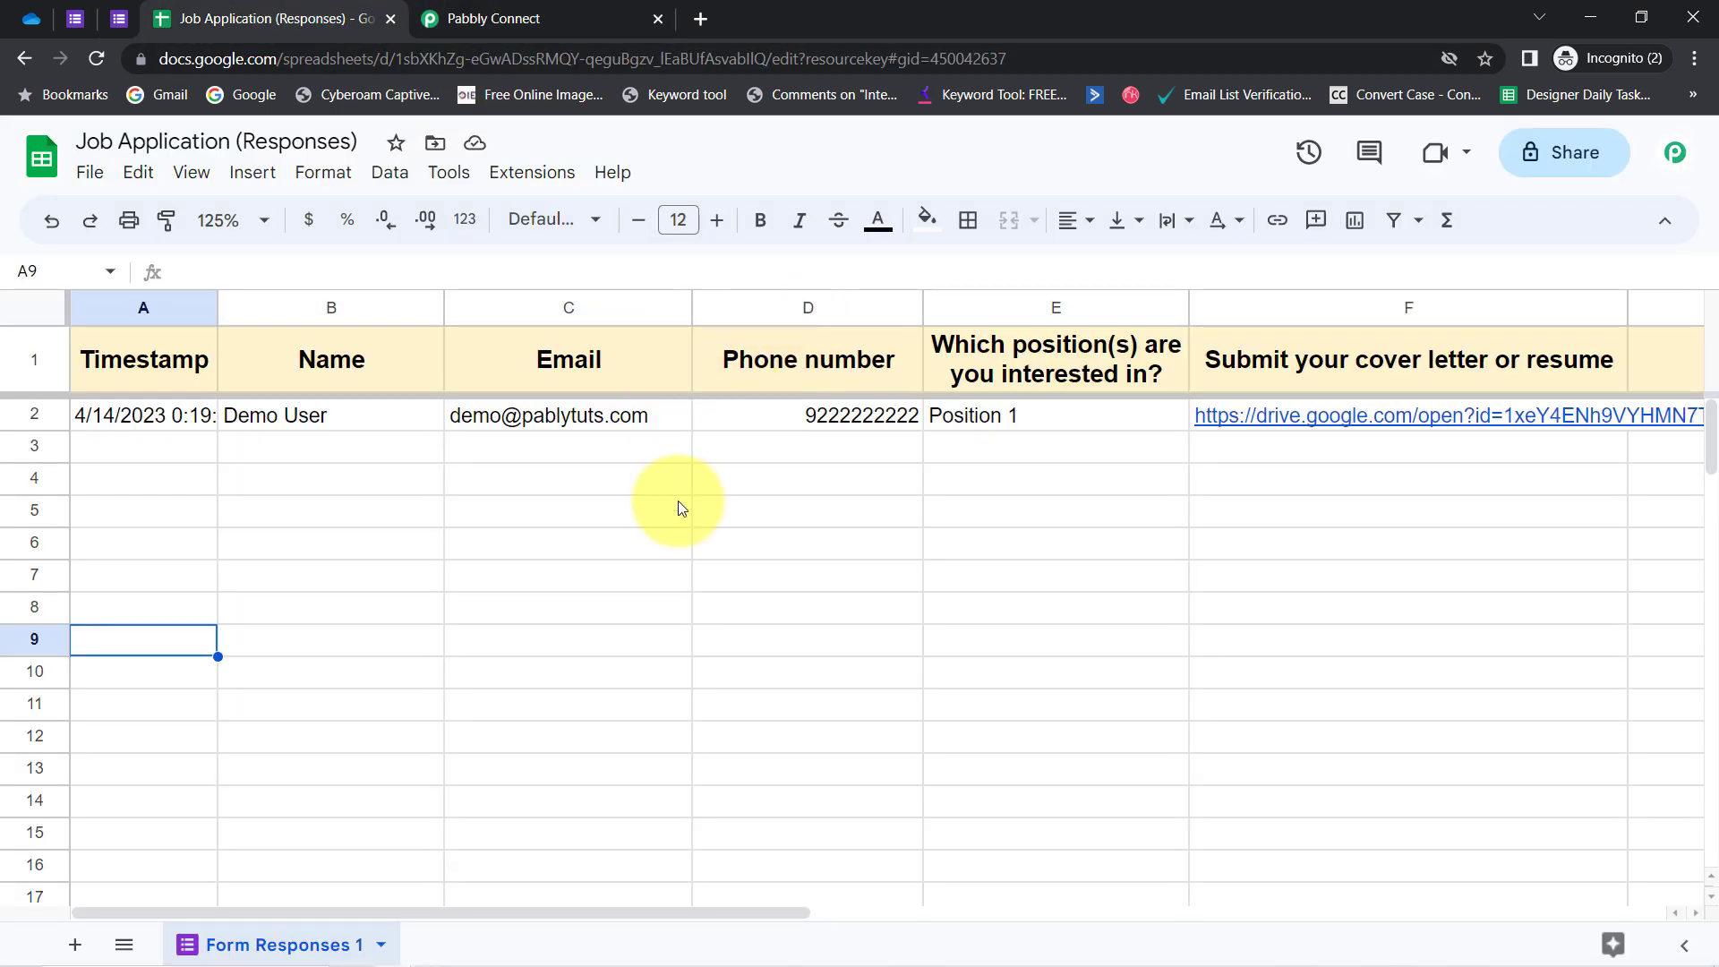
click(666, 519)
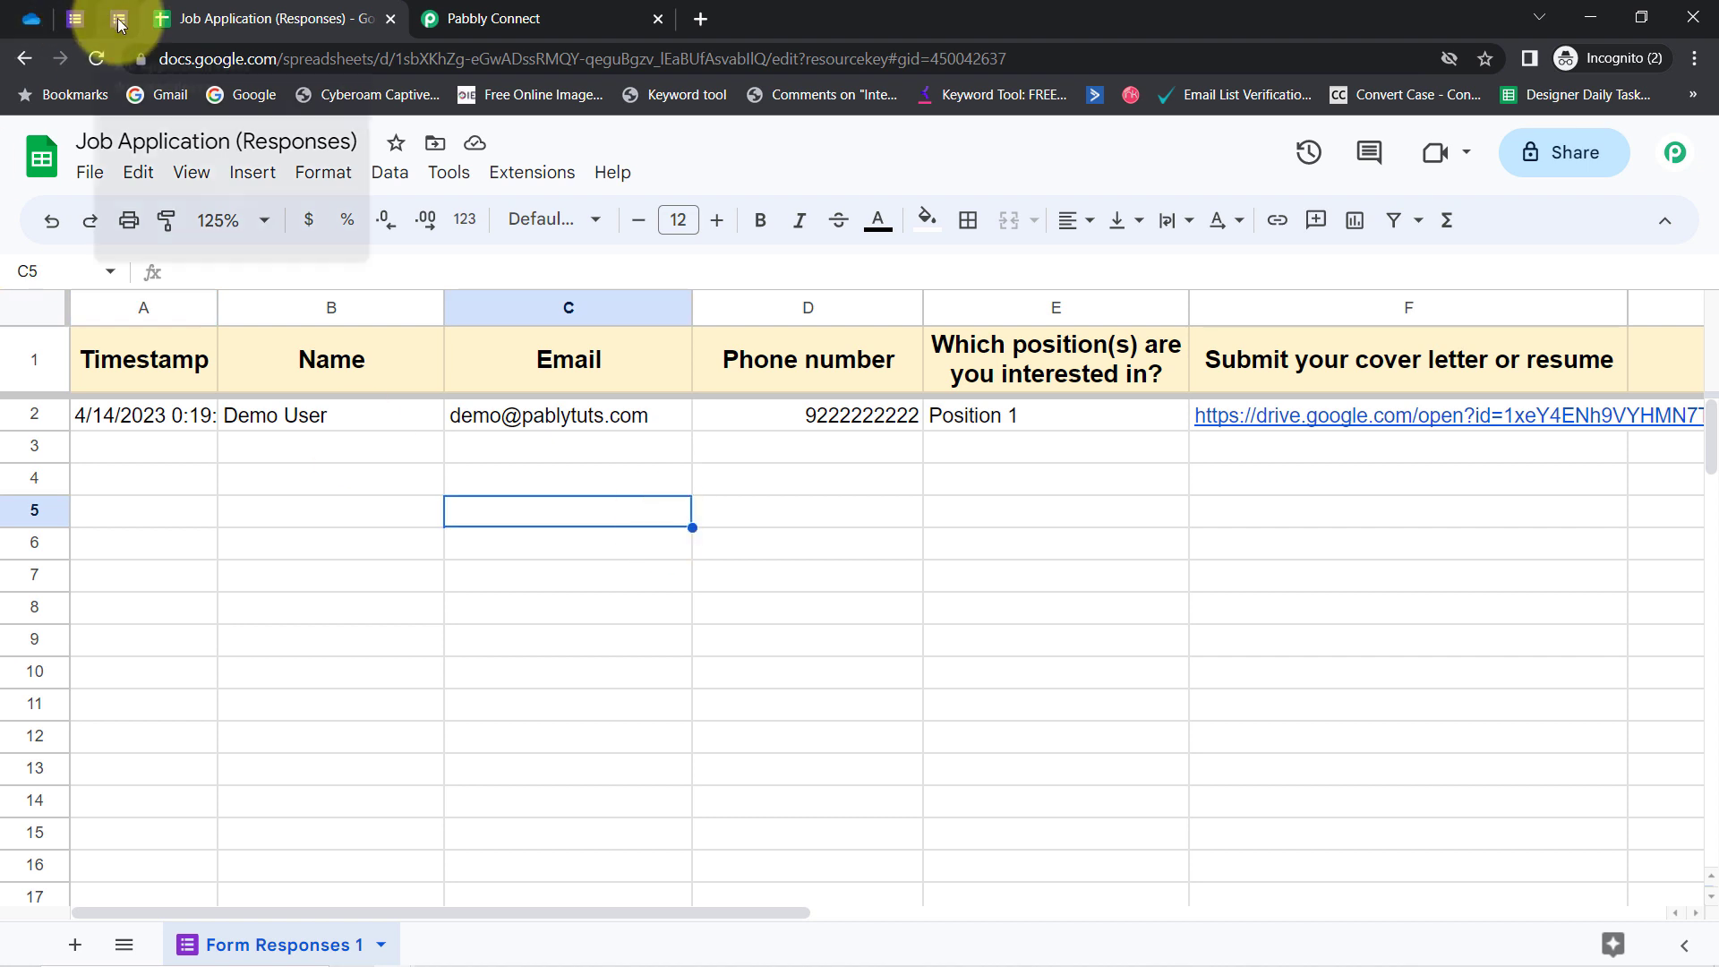
click(118, 18)
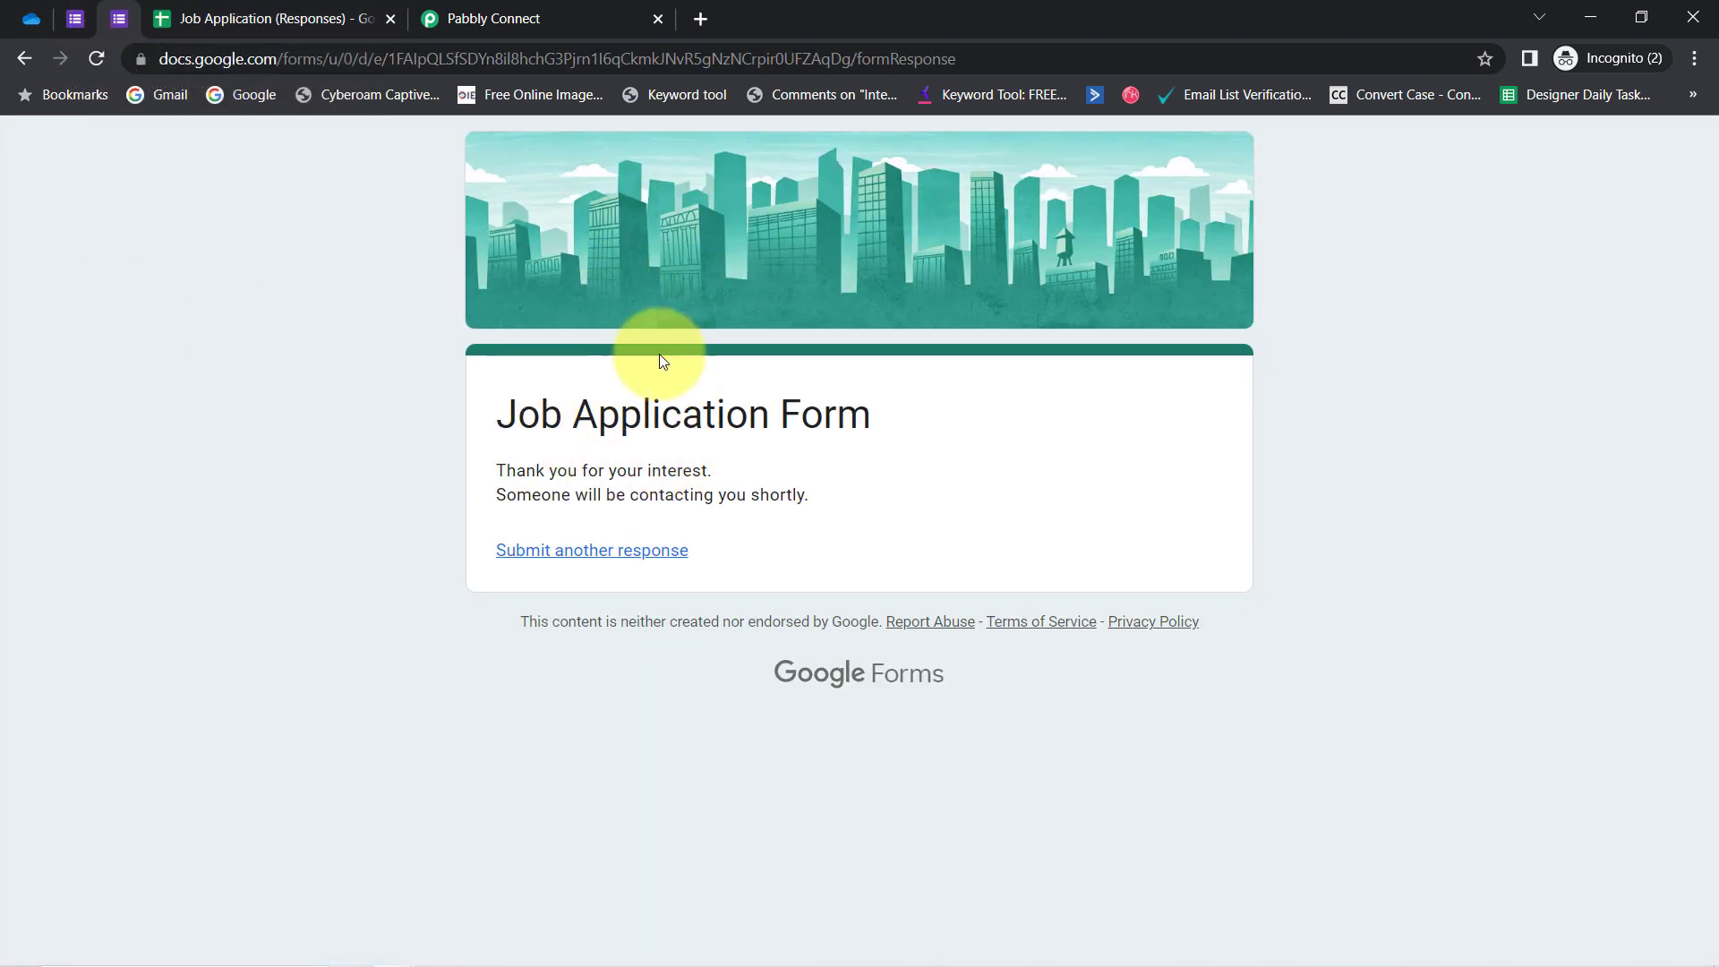
click(183, 9)
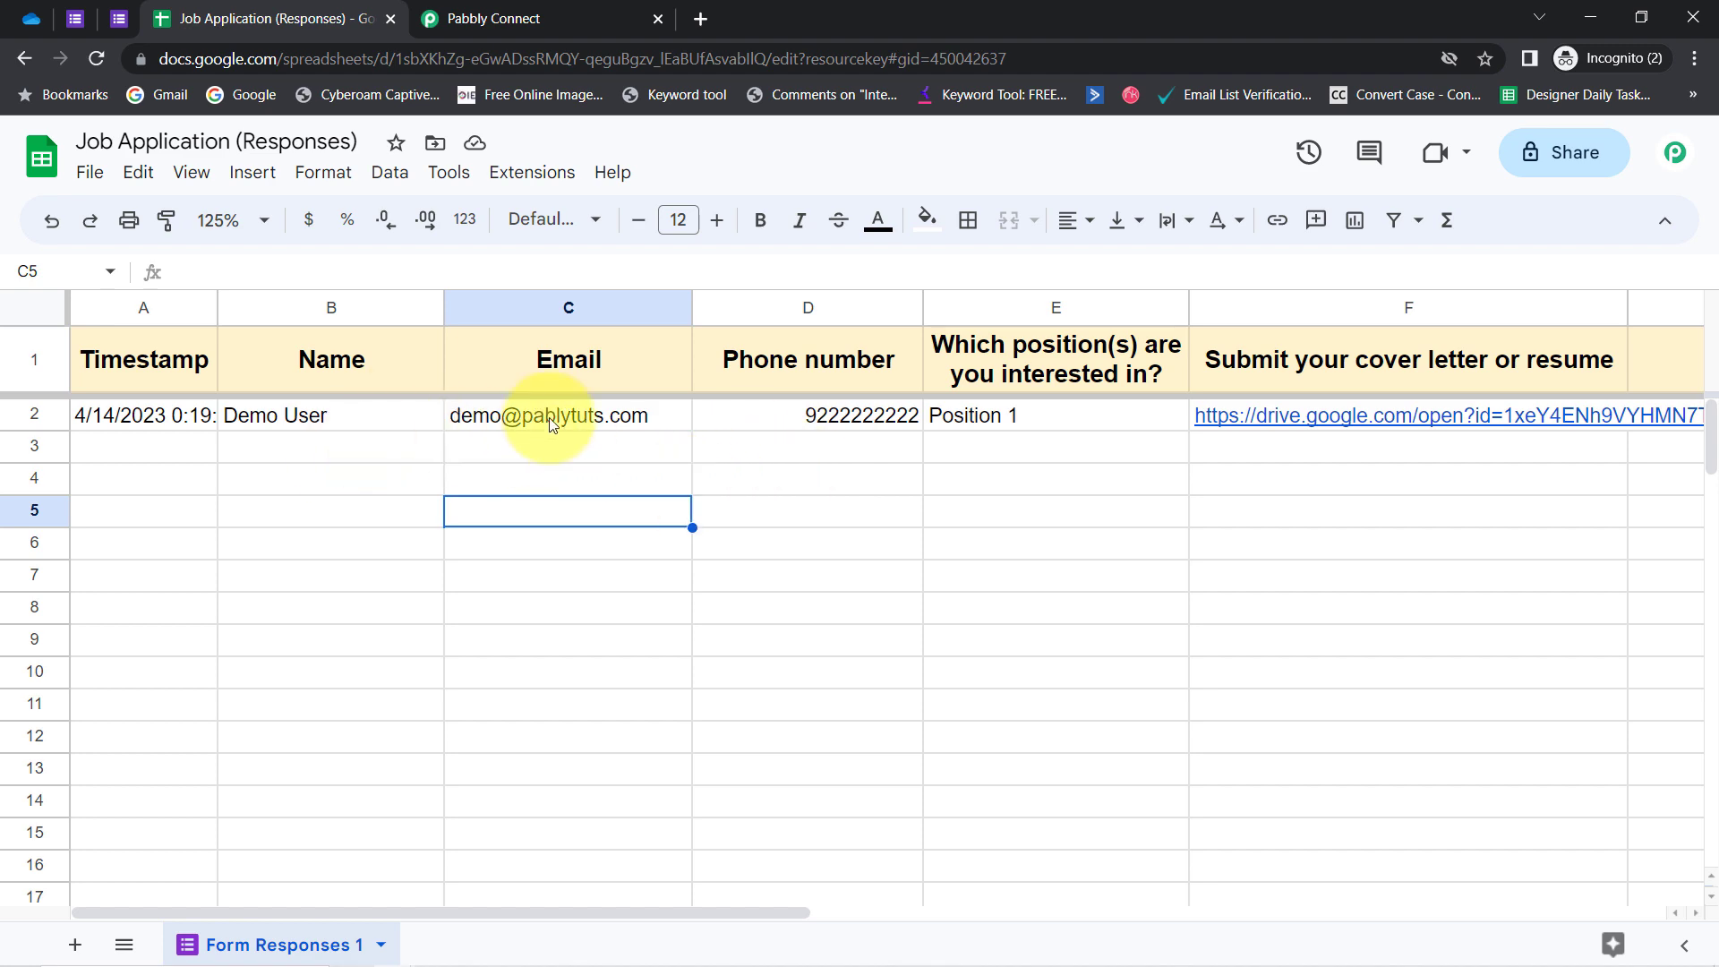
click(472, 16)
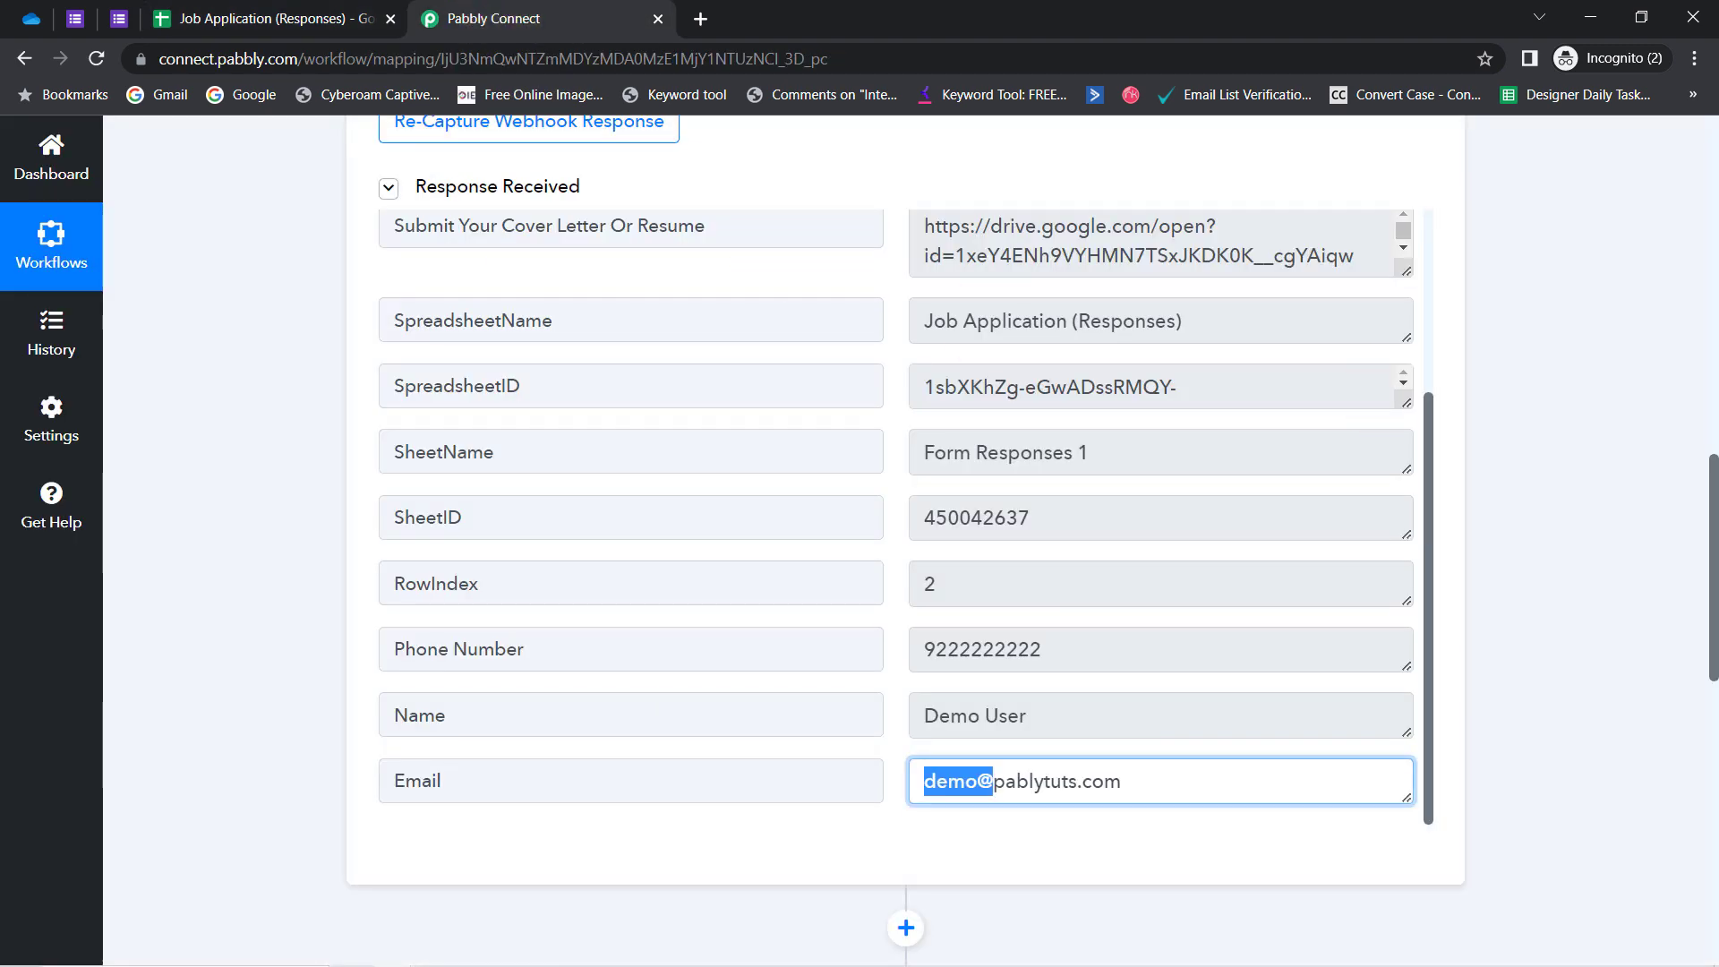
drag(1713, 552, 1693, 238)
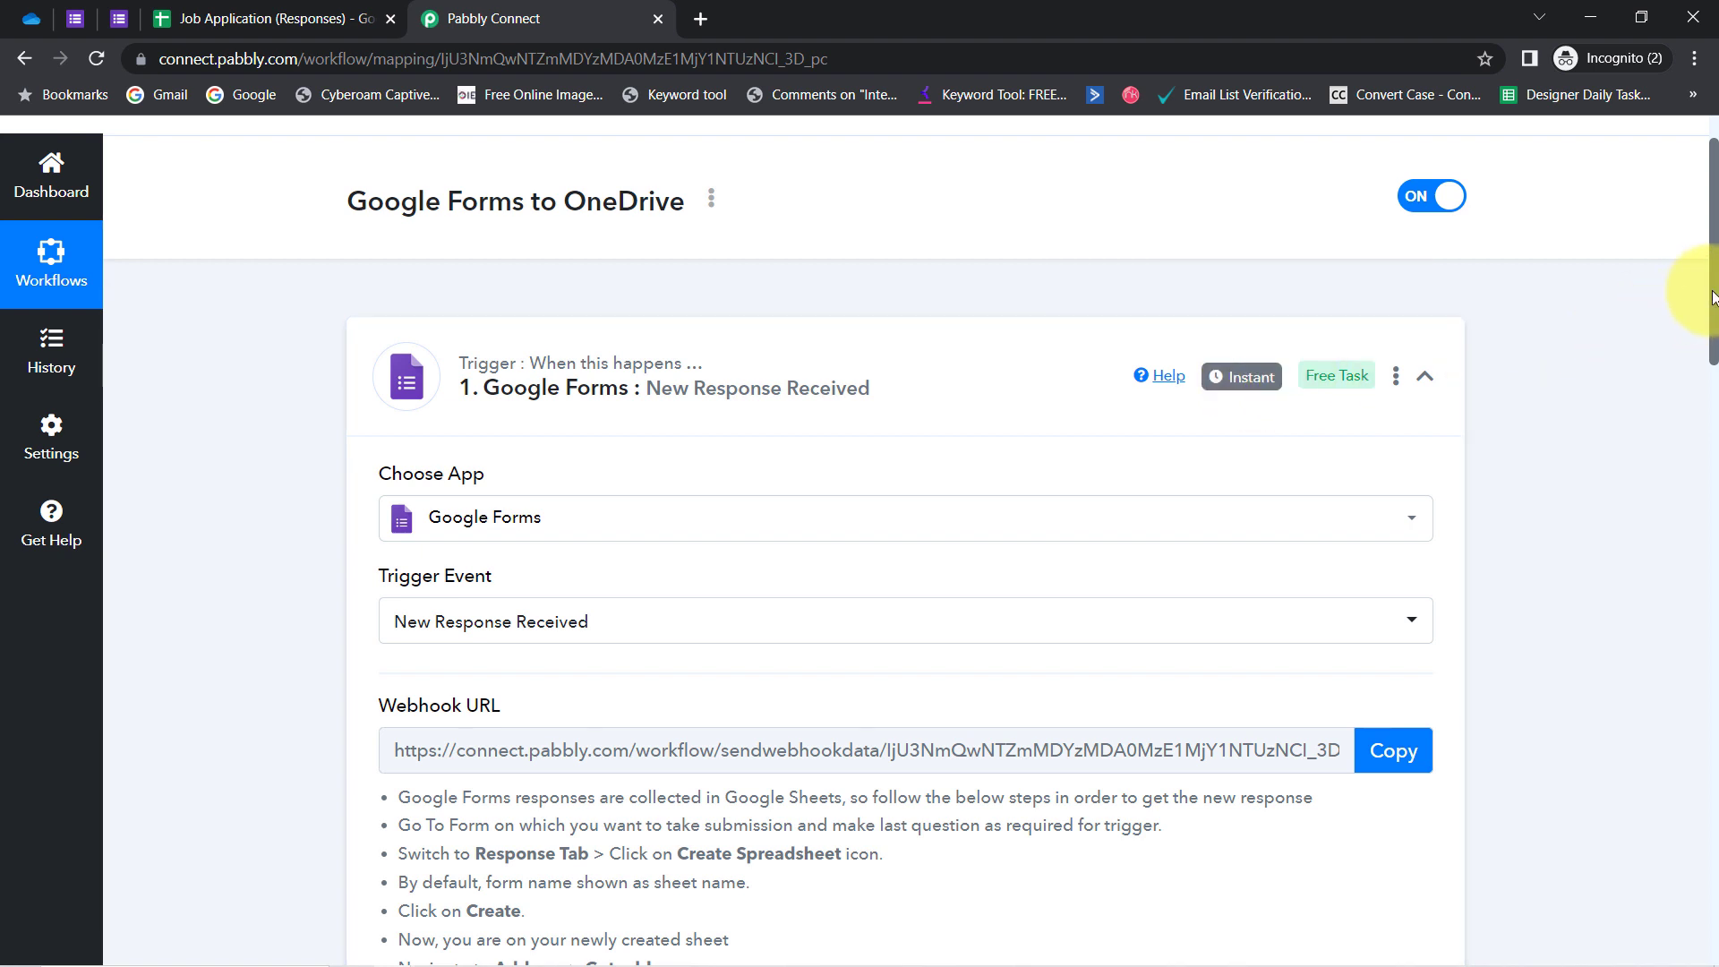
Step: Set the Microsoft OneDrive action event to Upload File
drag(1713, 298, 1644, 816)
scroll(1612, 797, down, 2)
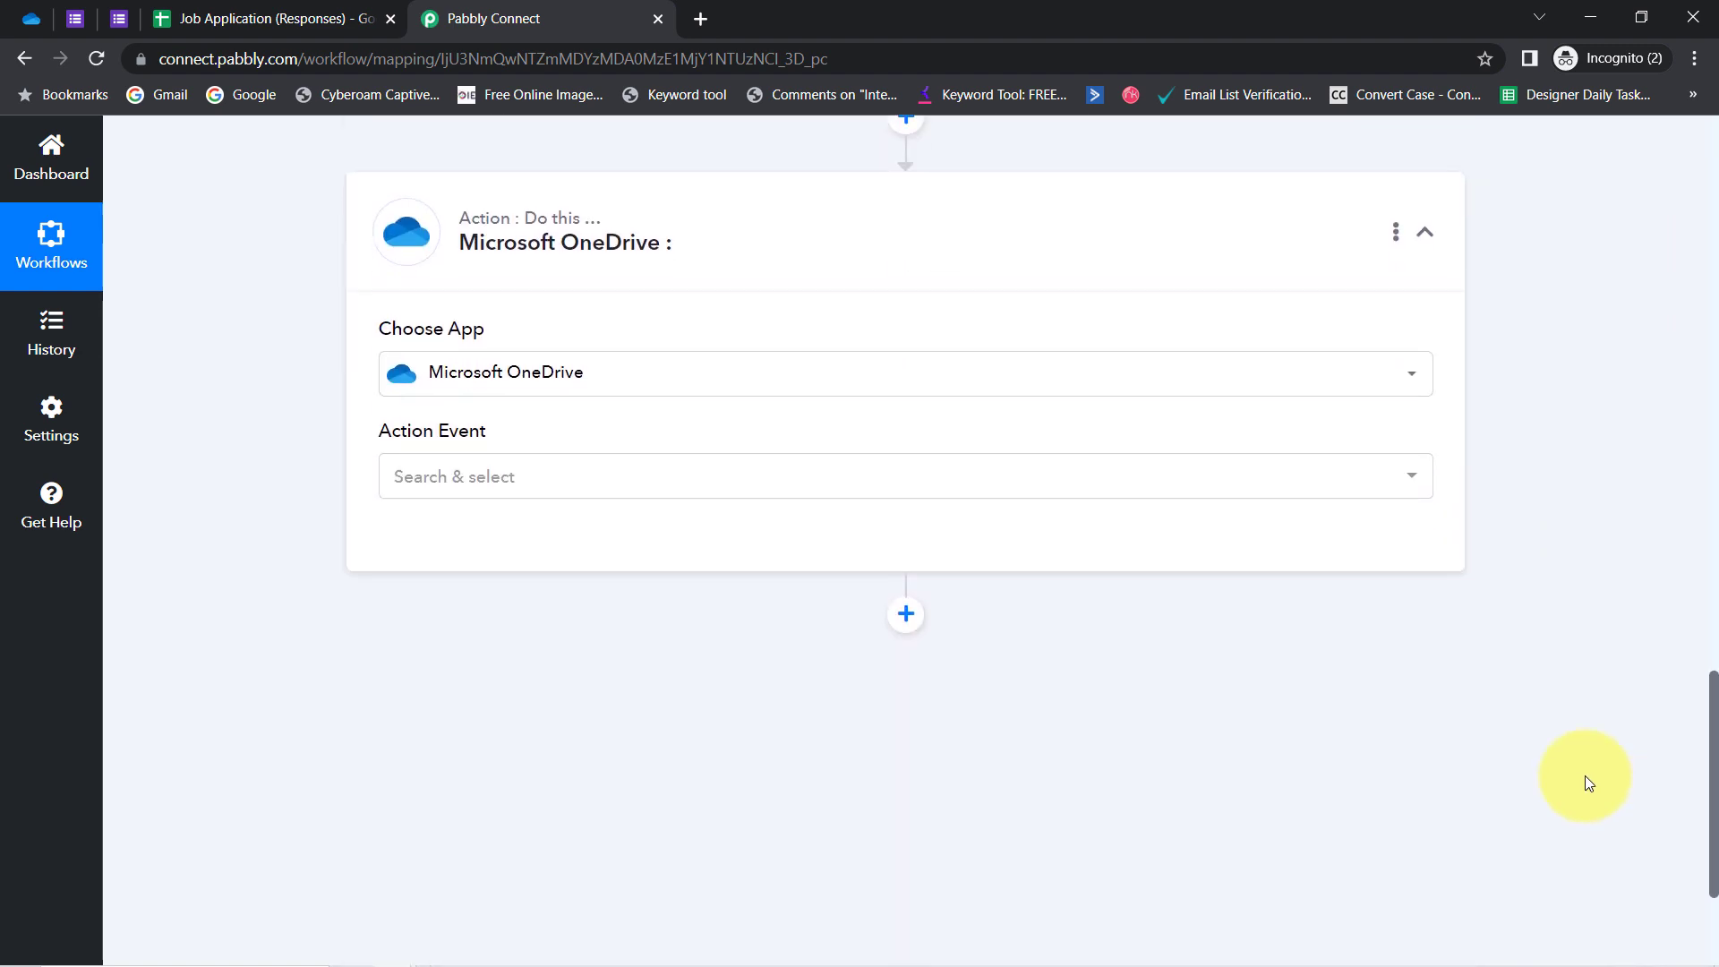
click(412, 475)
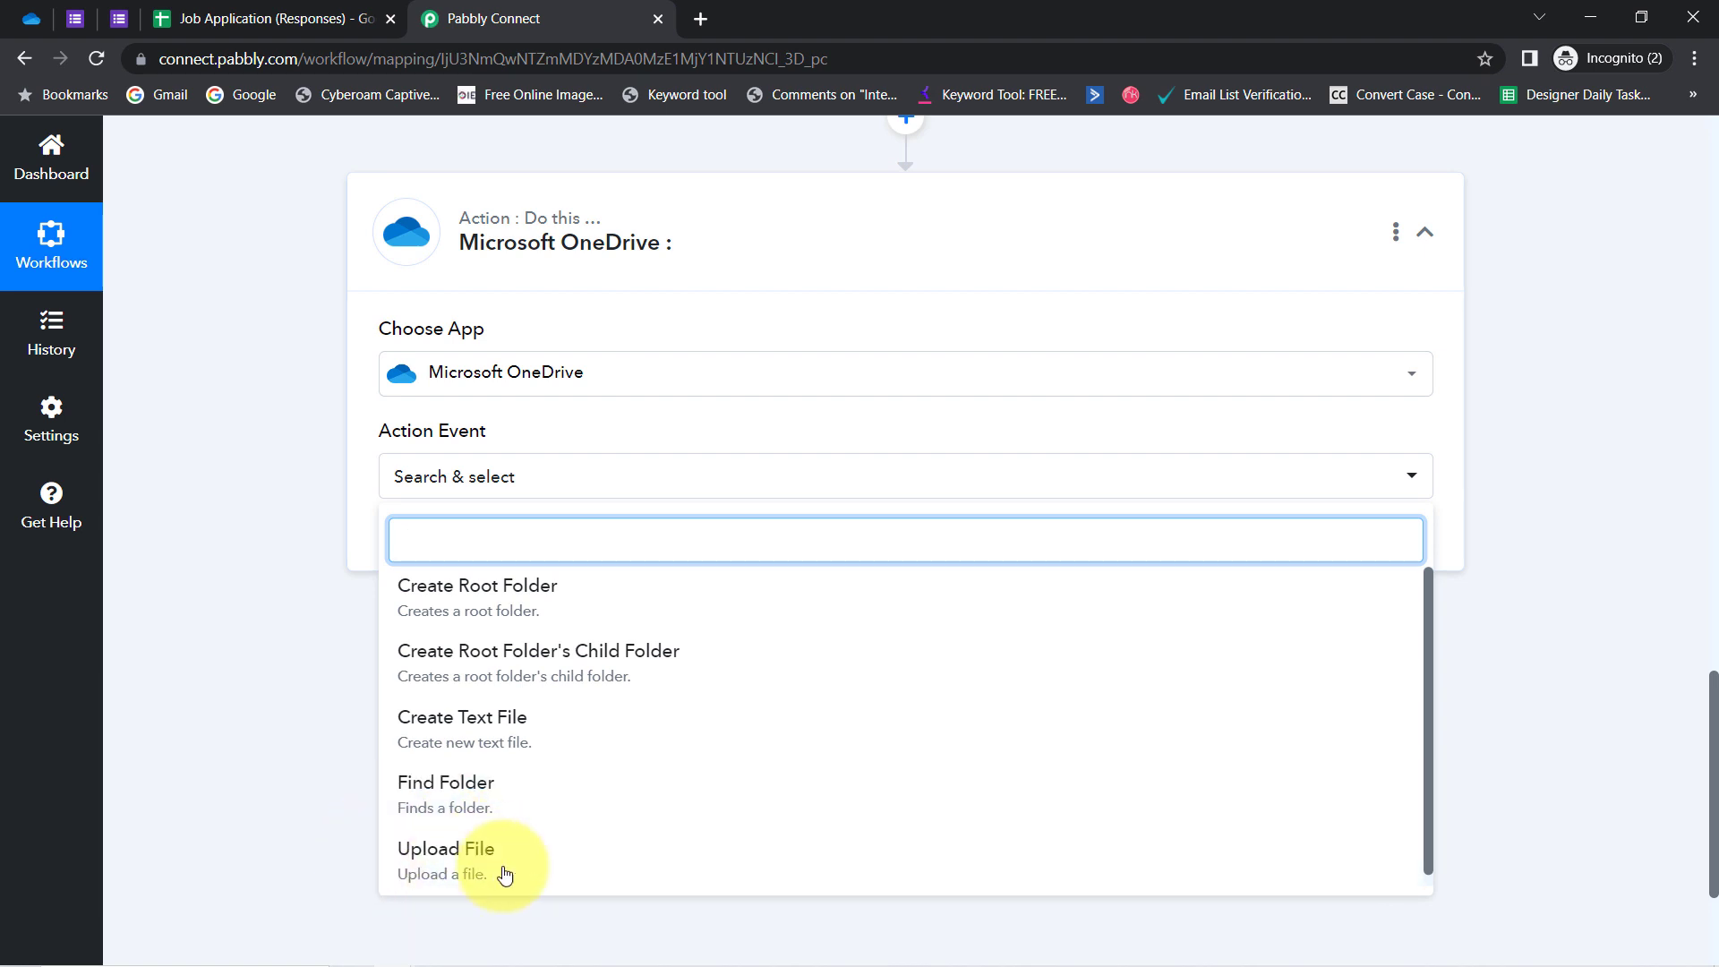
click(451, 862)
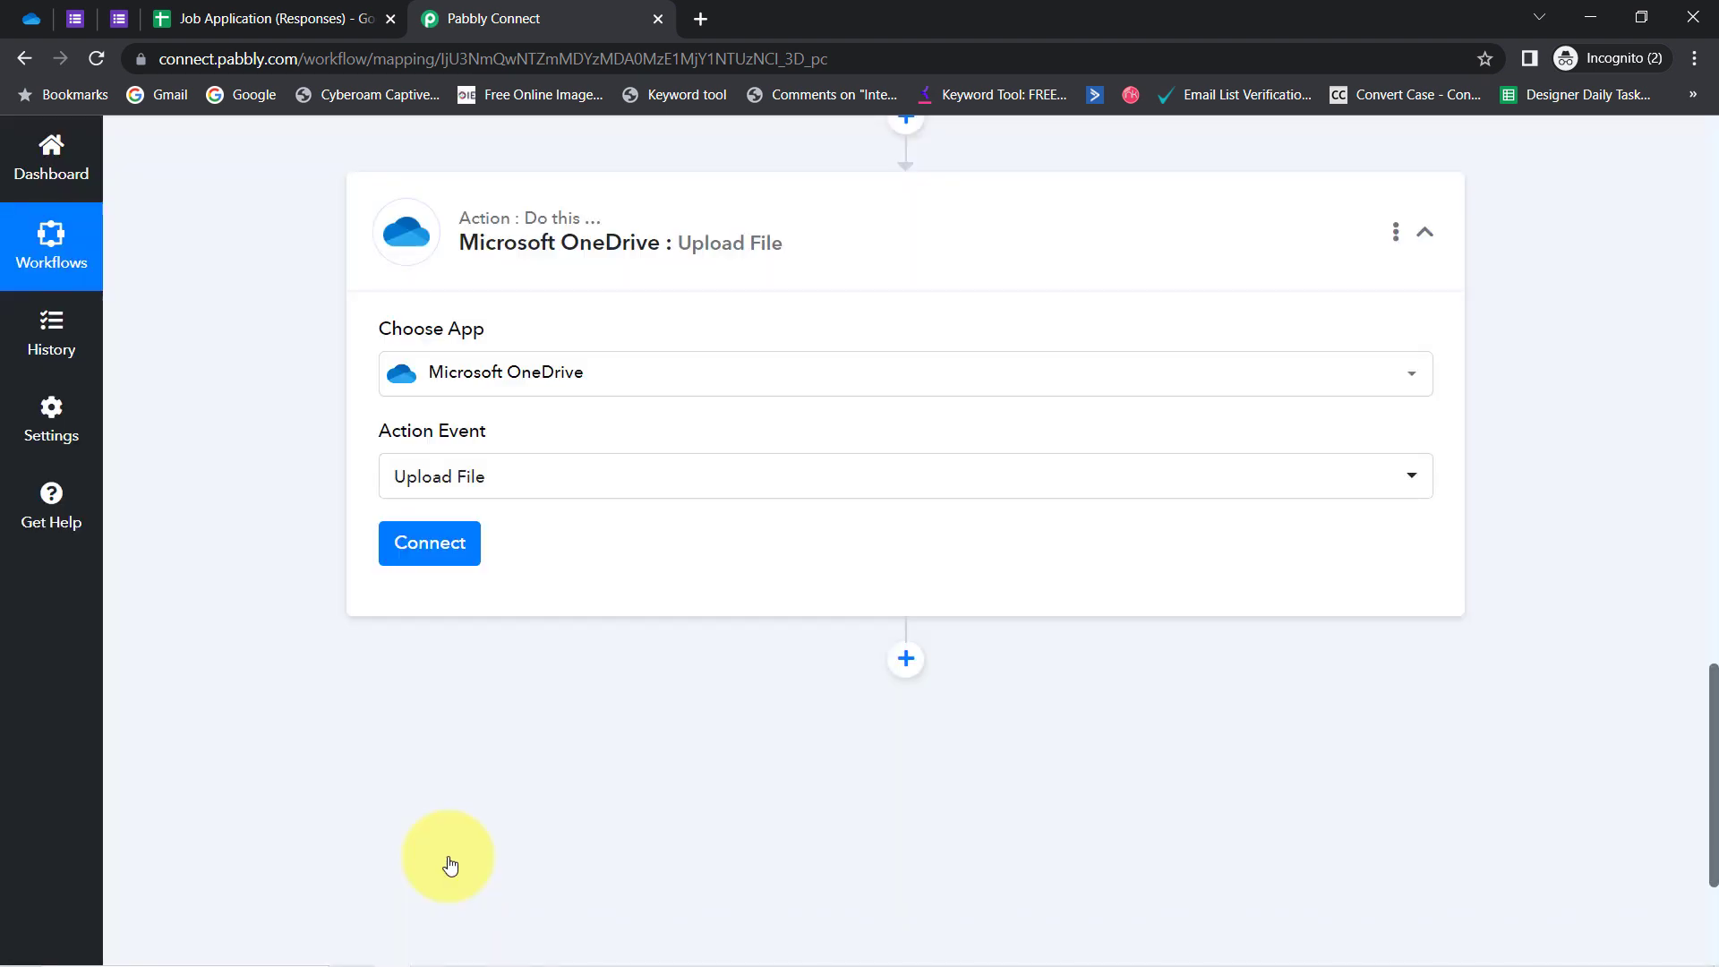
Step: View the empty 'All Resumes of New Candidates' folder in OneDrive
click(33, 14)
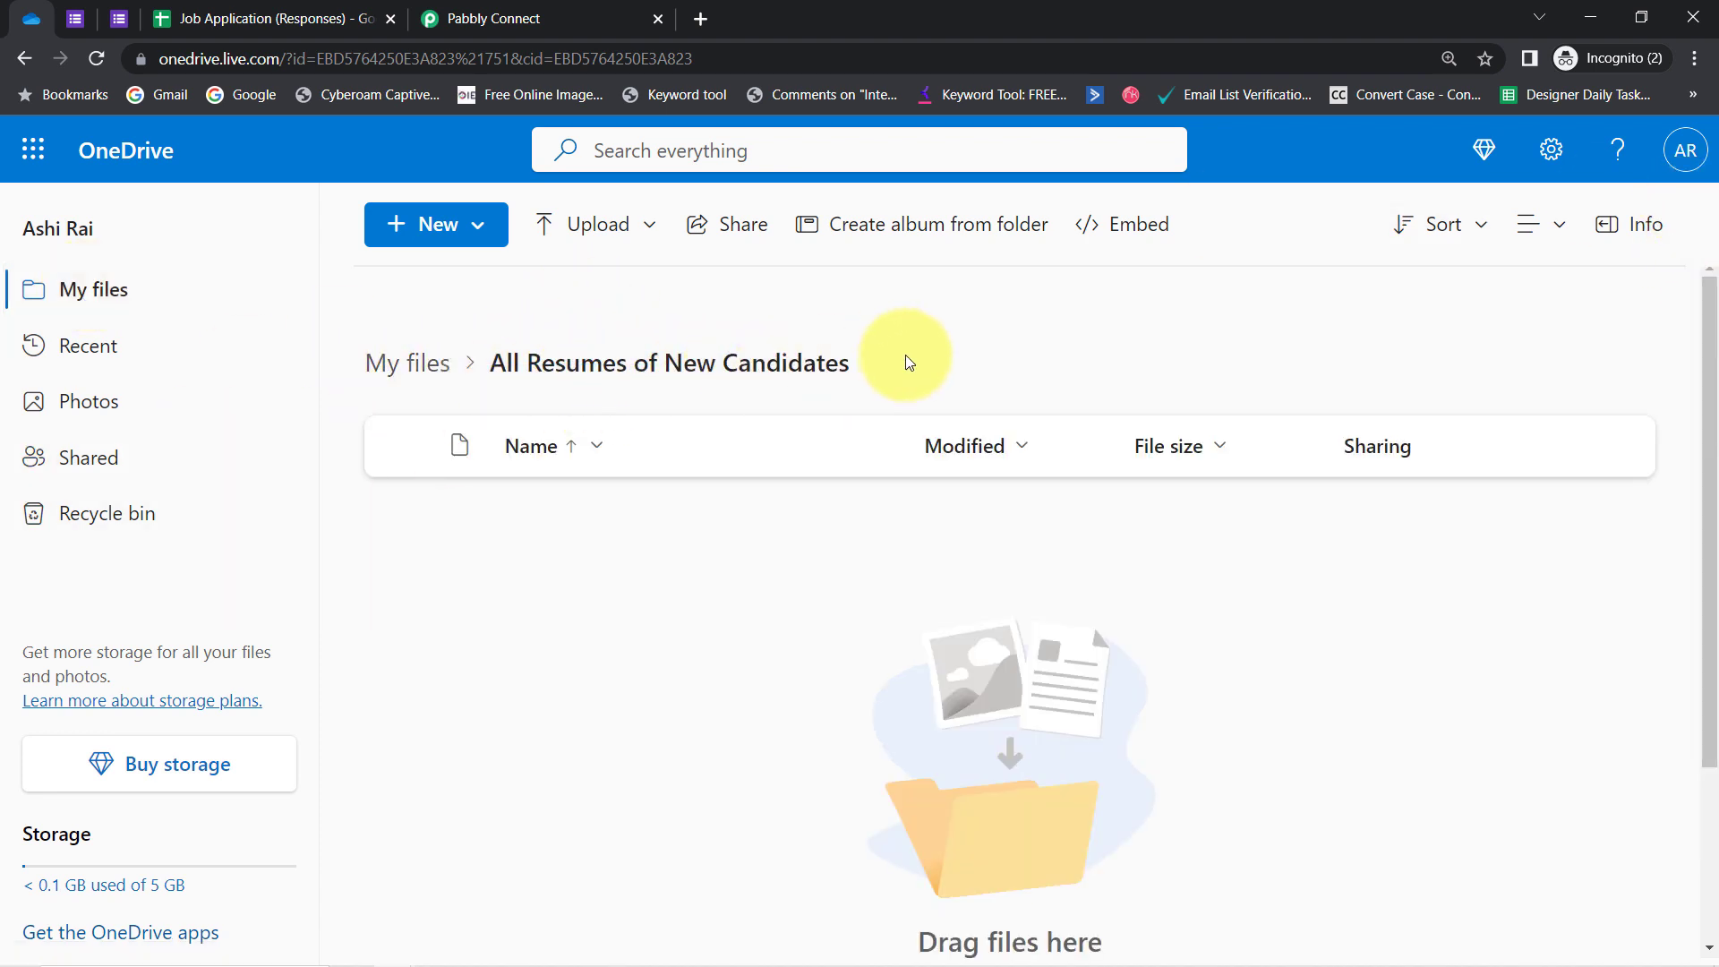
click(475, 11)
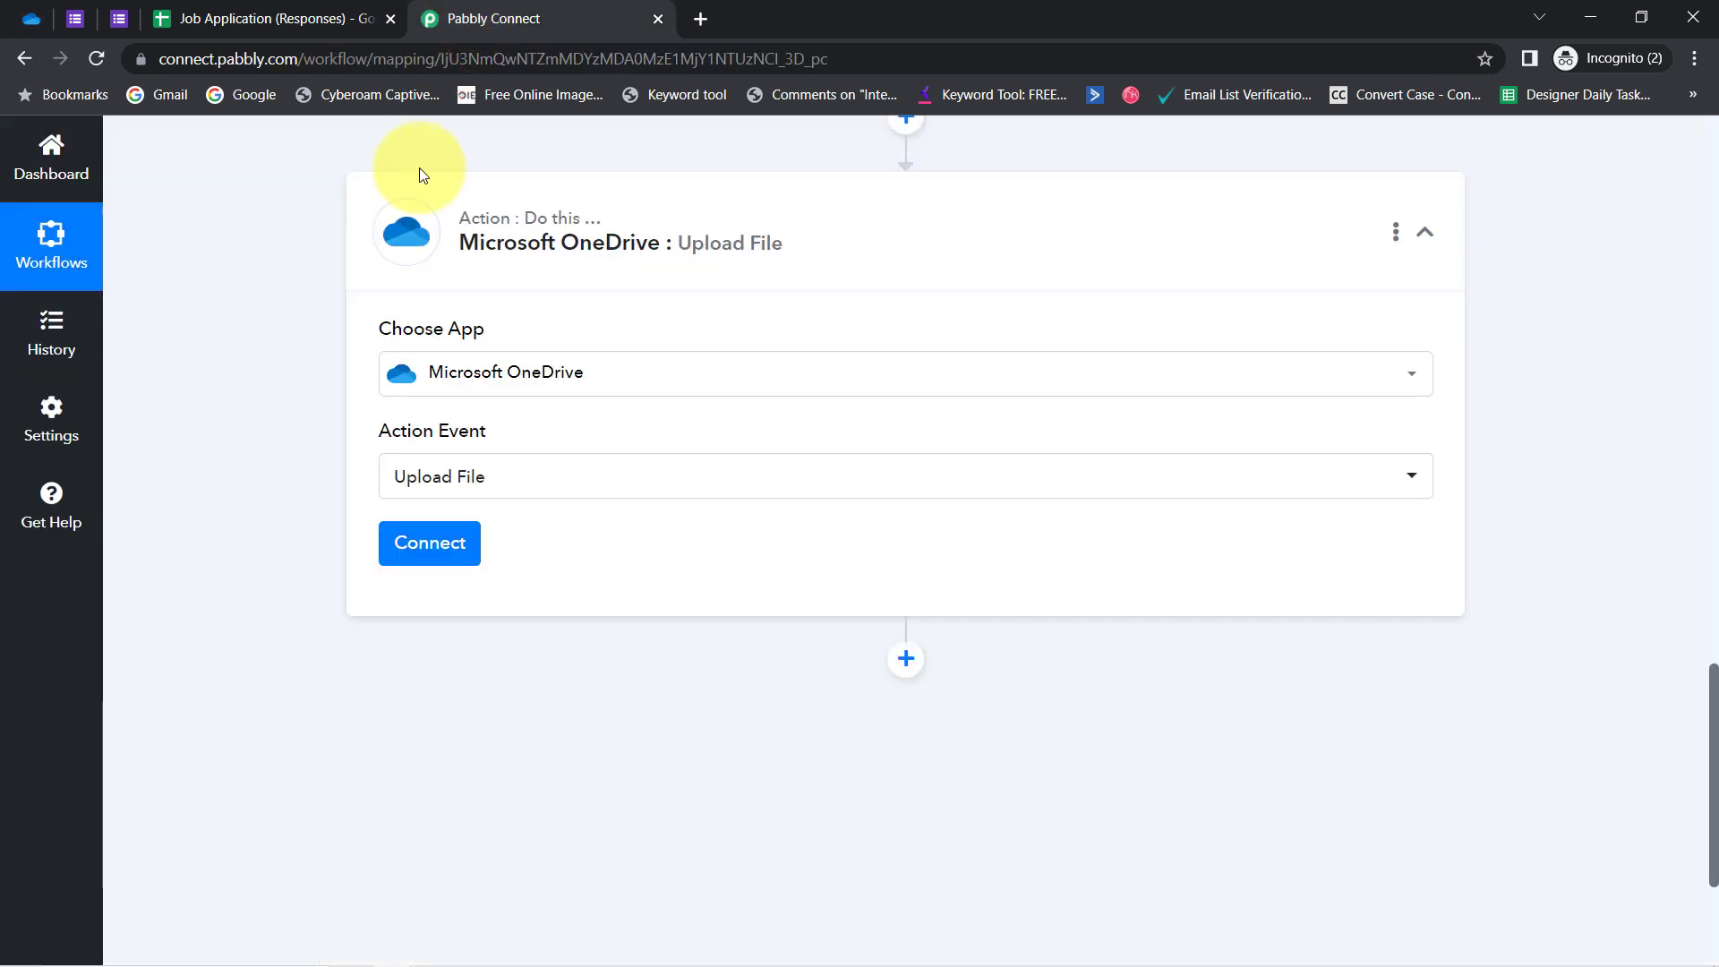
Step: Try adding a new OneDrive connection, then close the Microsoft sign-in window
click(430, 548)
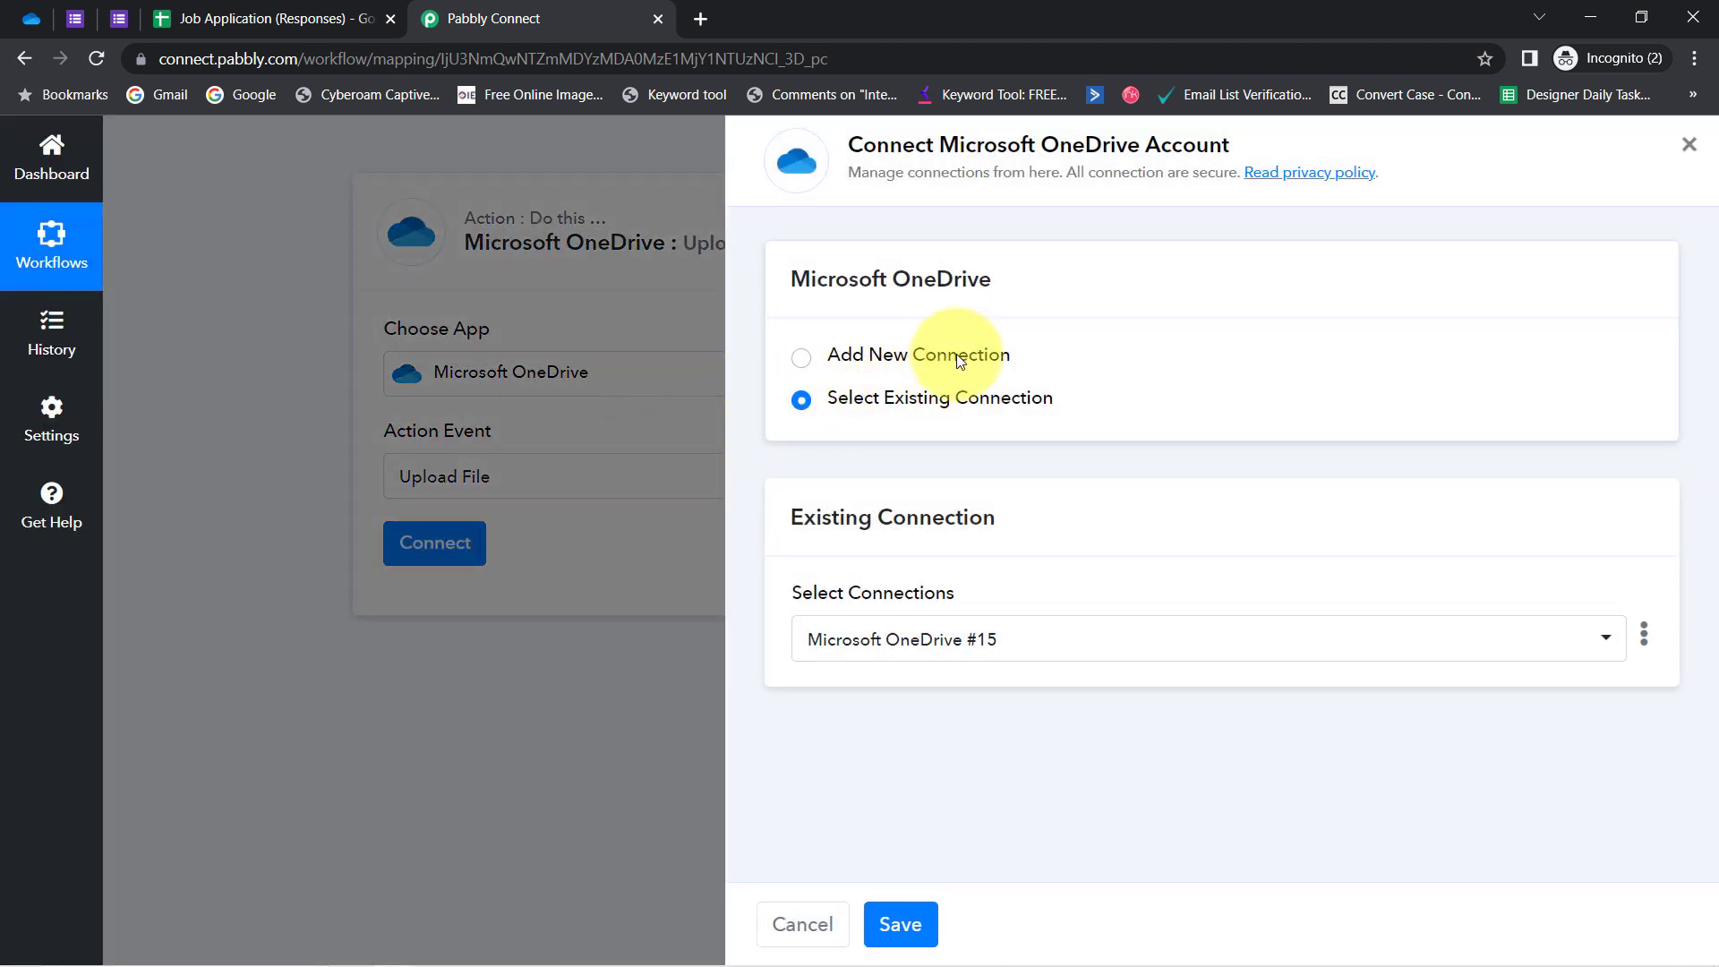
click(966, 358)
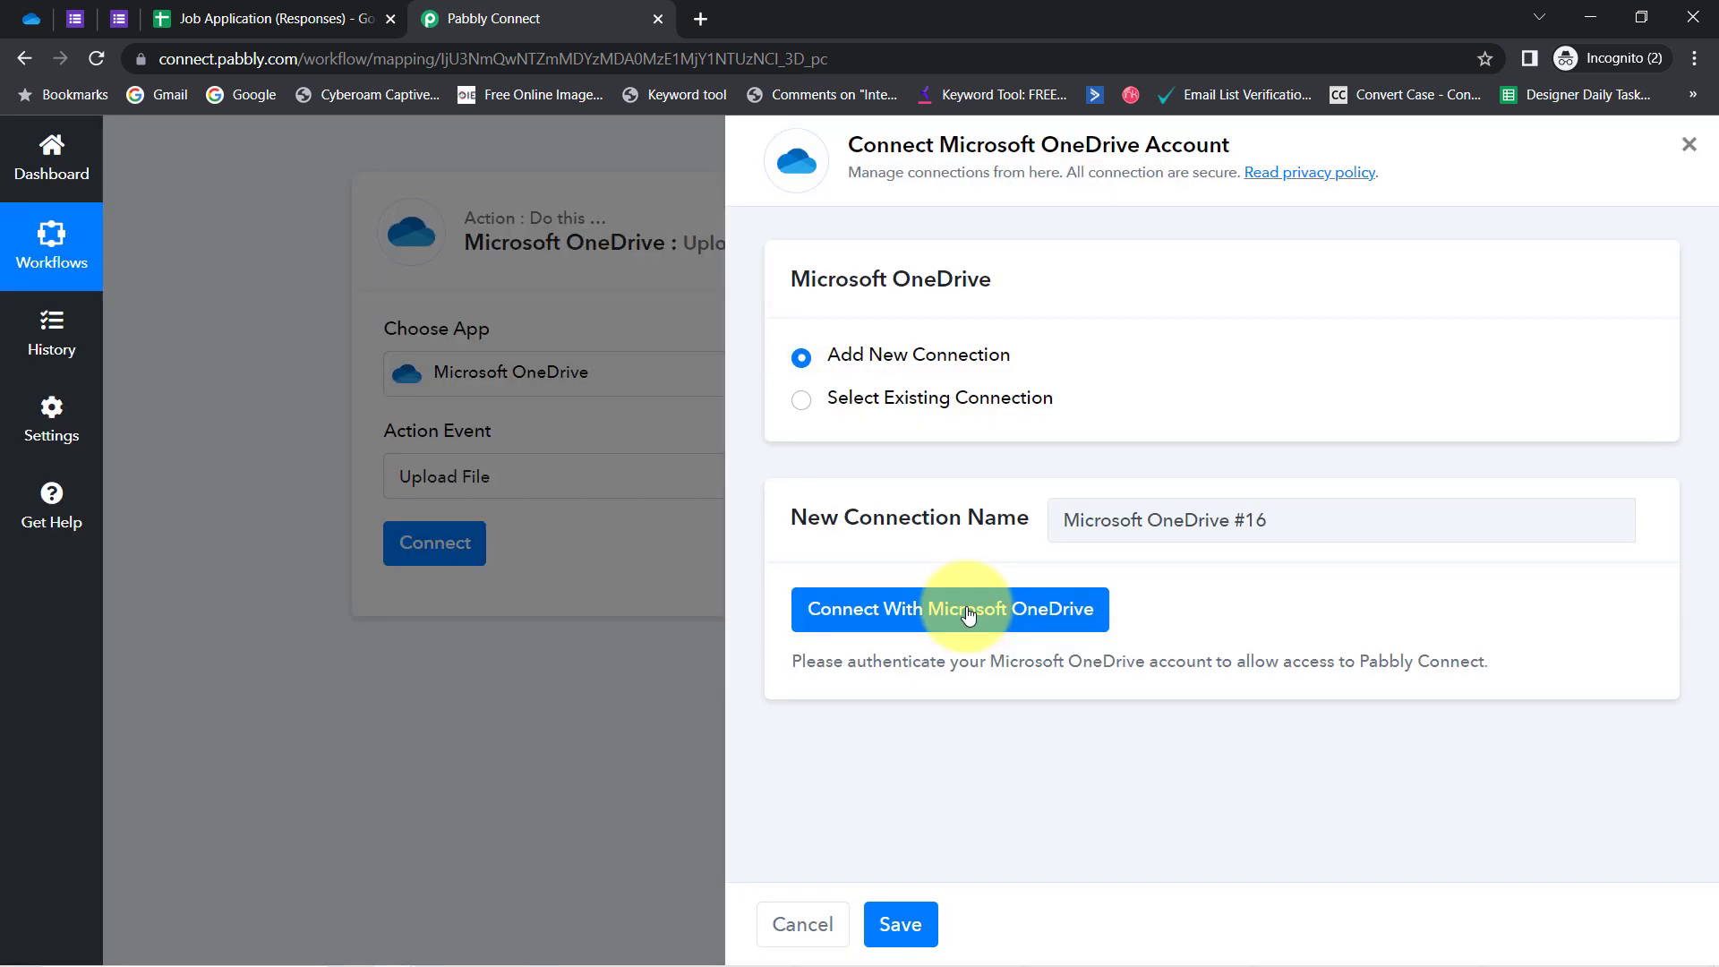
click(967, 610)
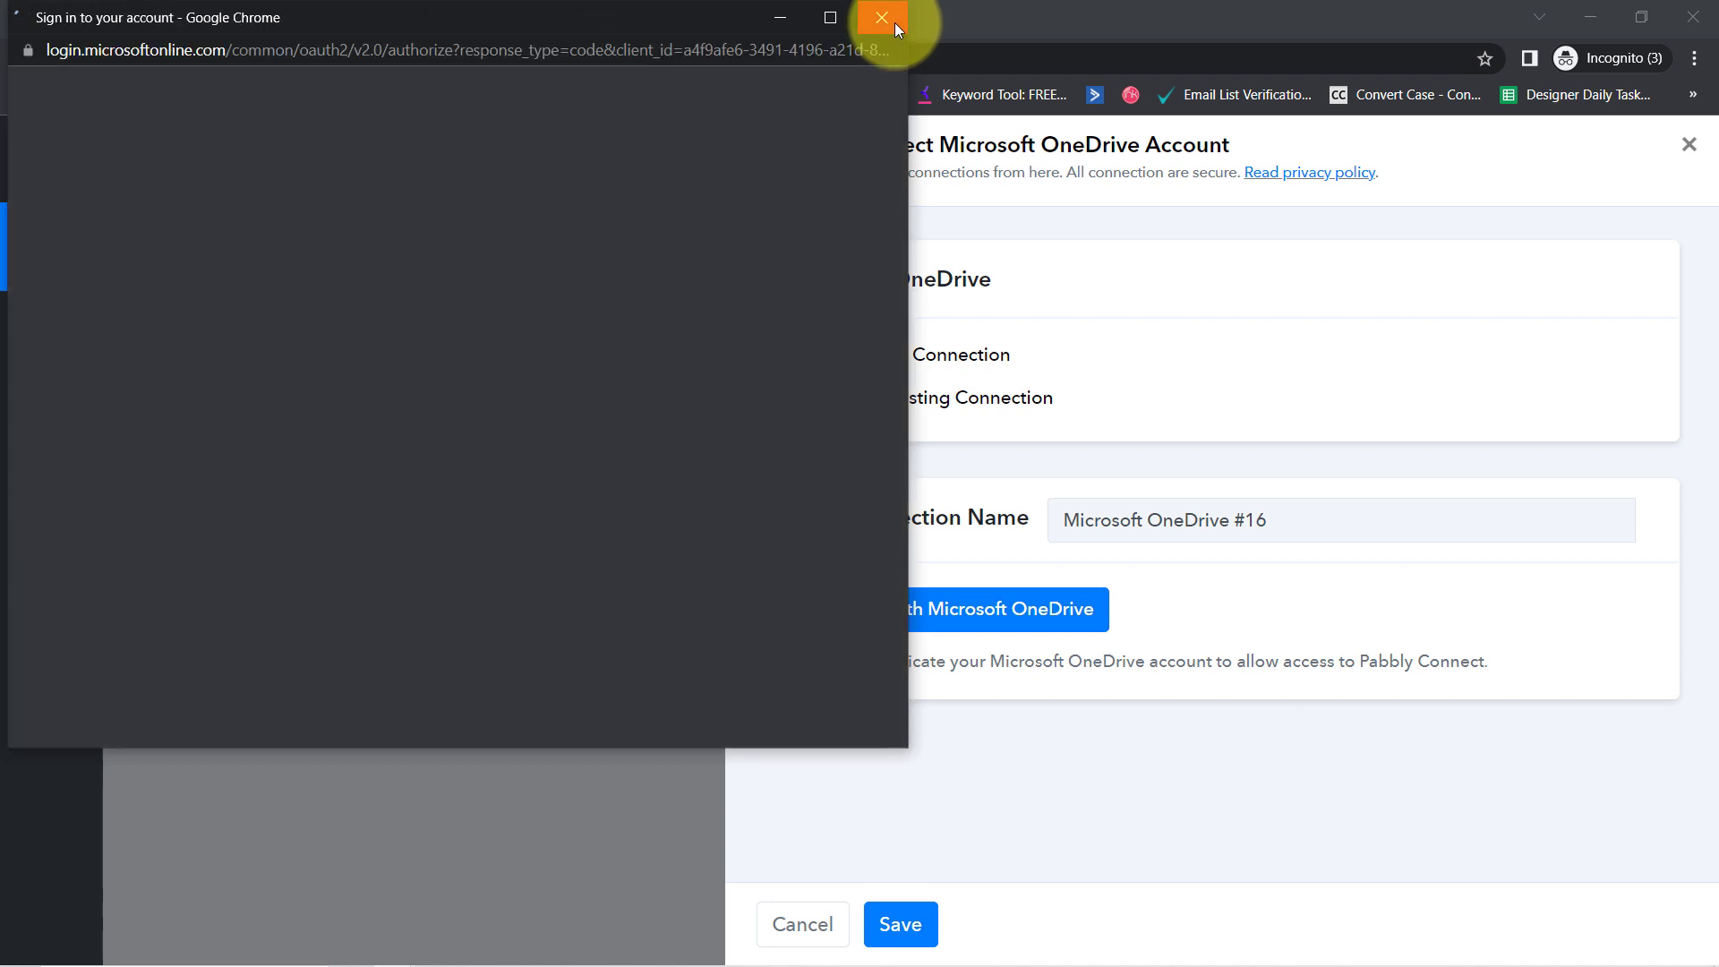
click(895, 25)
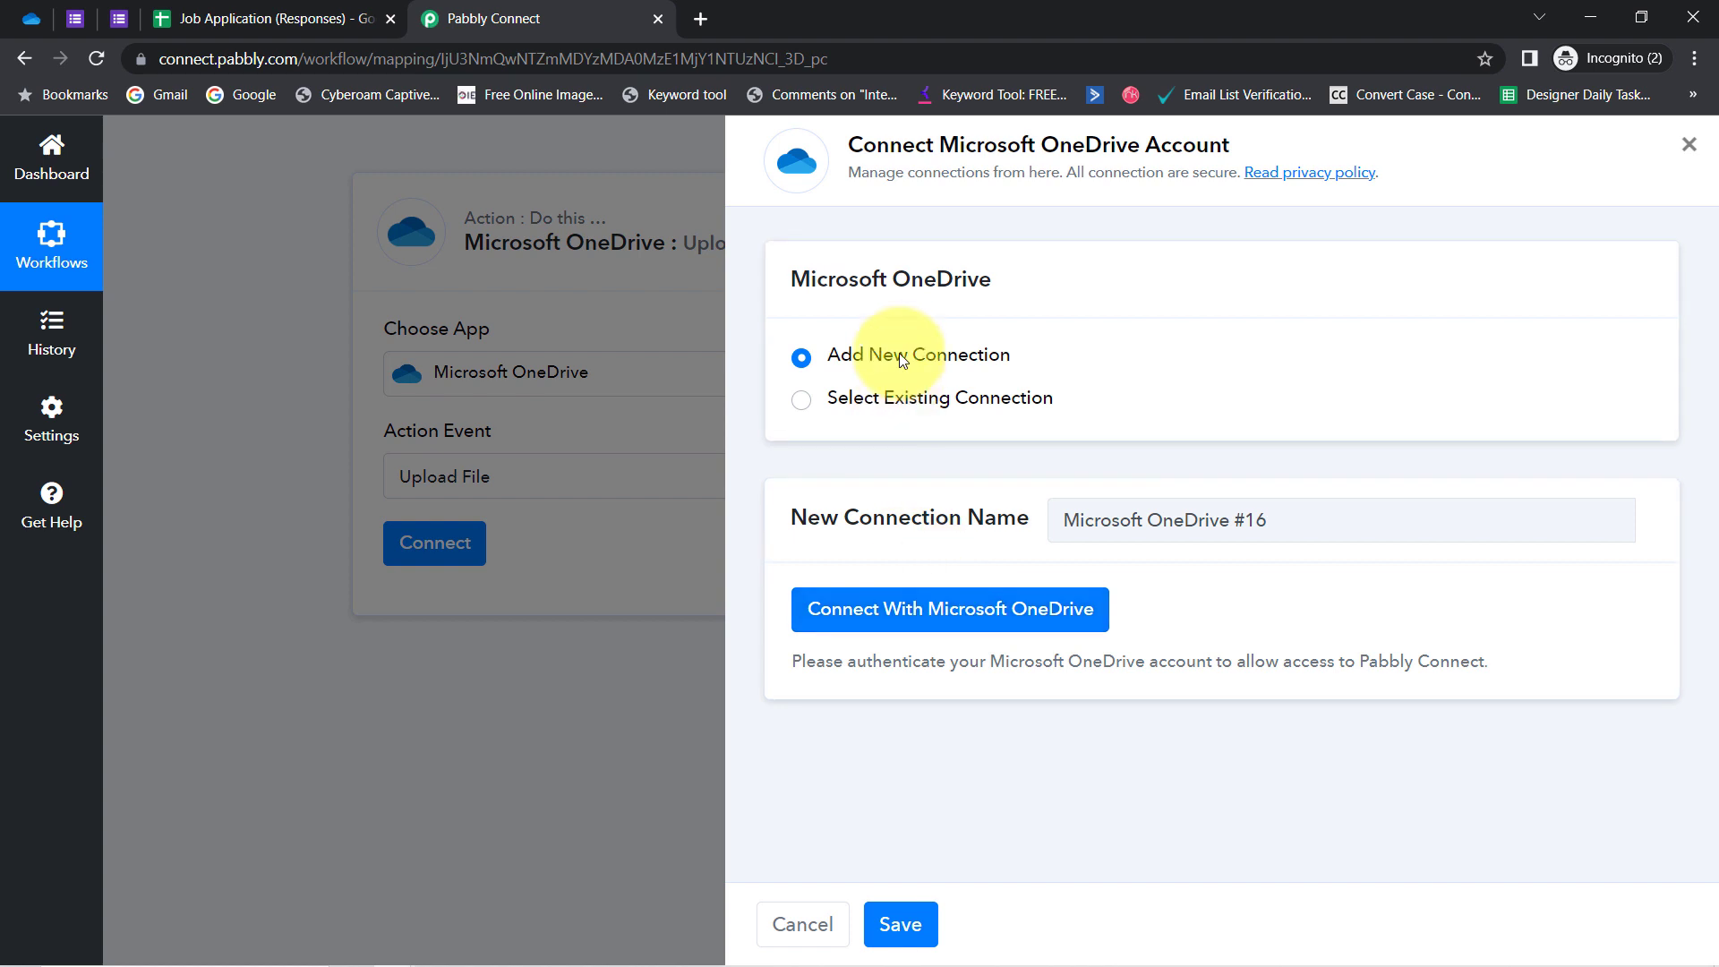
Step: Connect the upload action through the existing Microsoft OneDrive #15 connection and save
click(980, 399)
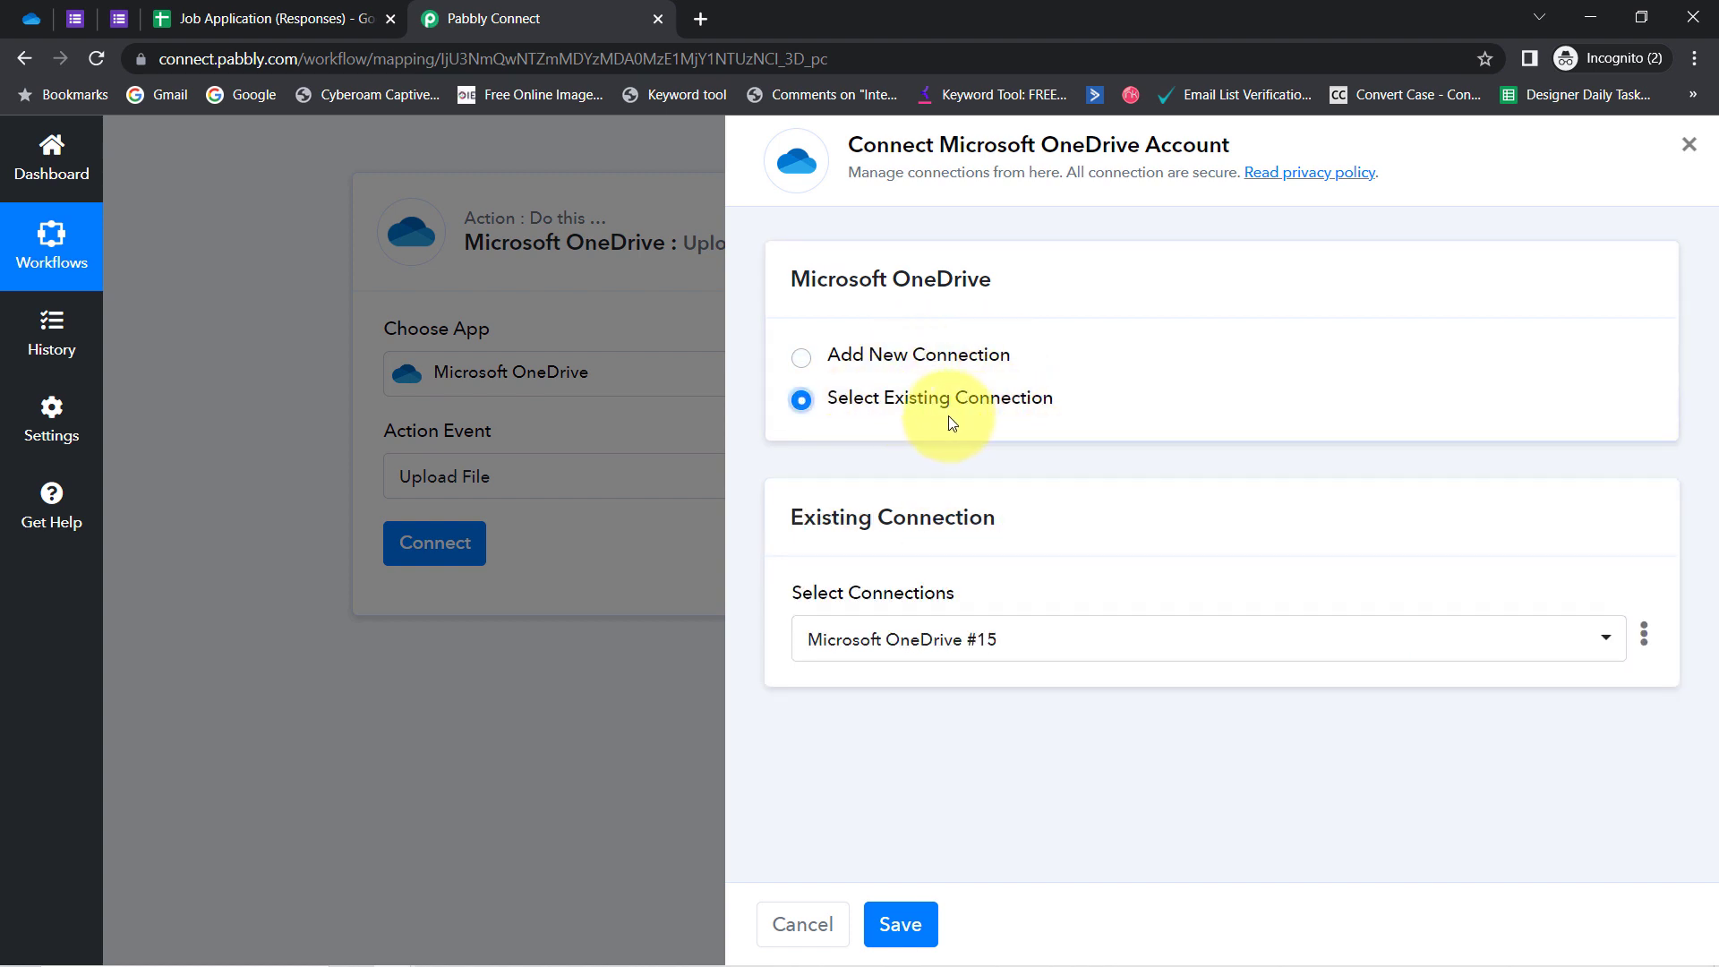
click(901, 922)
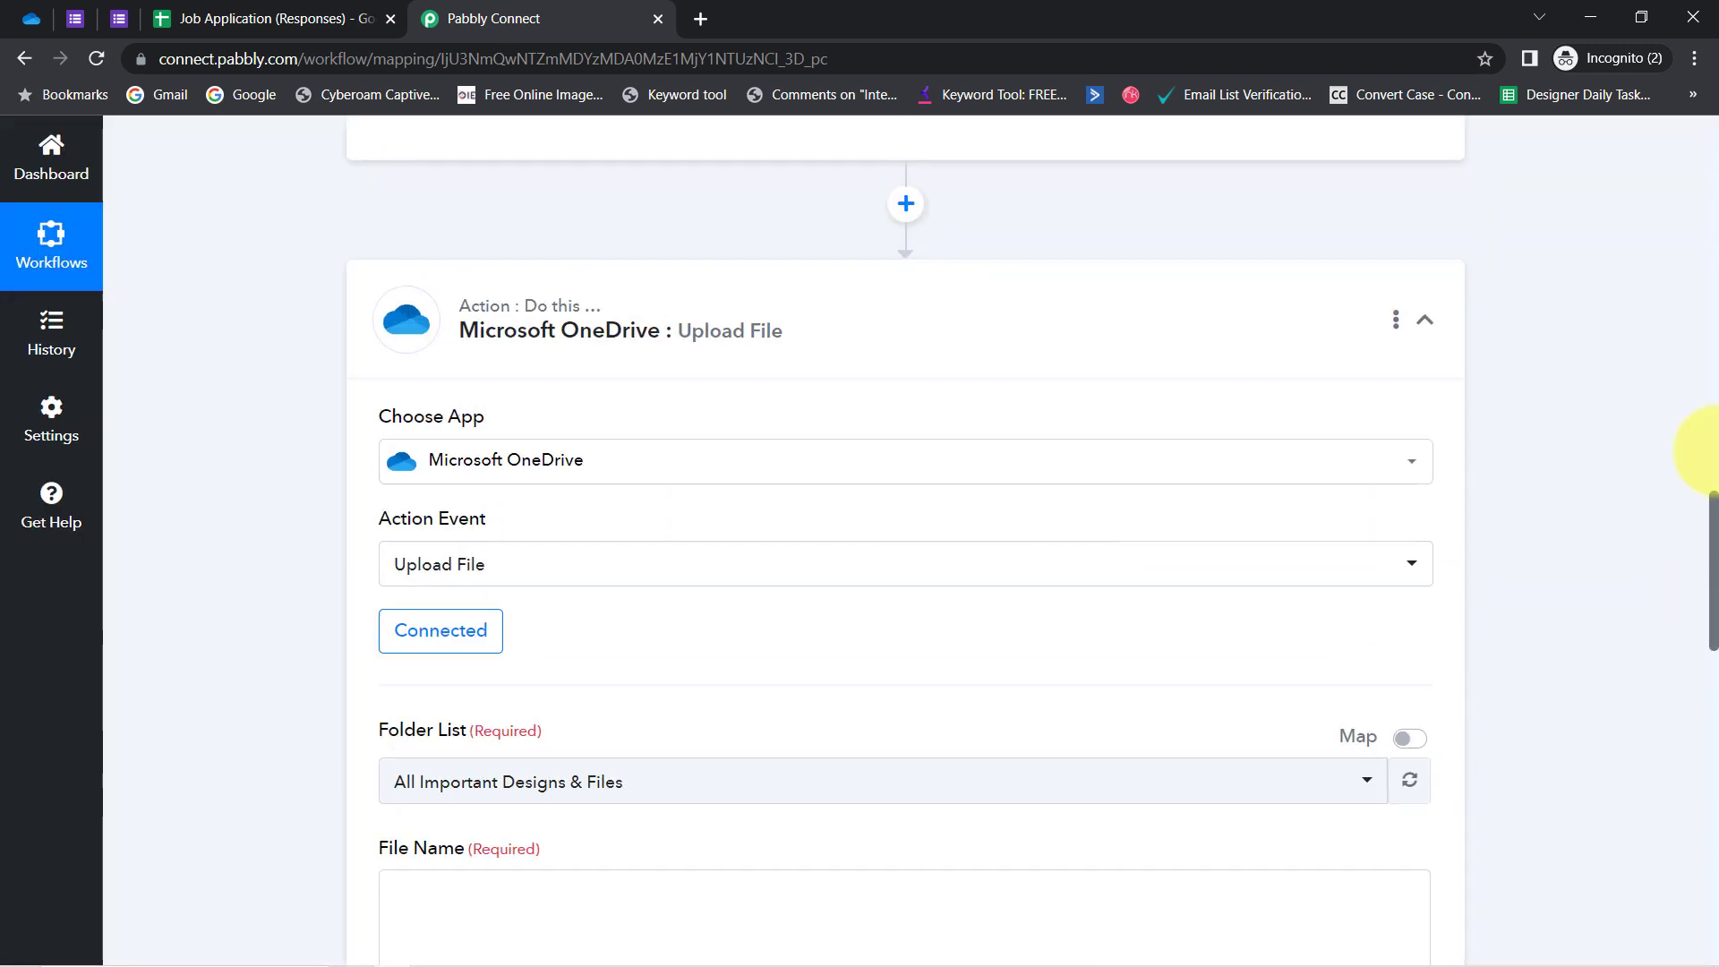
drag(1714, 578, 1699, 668)
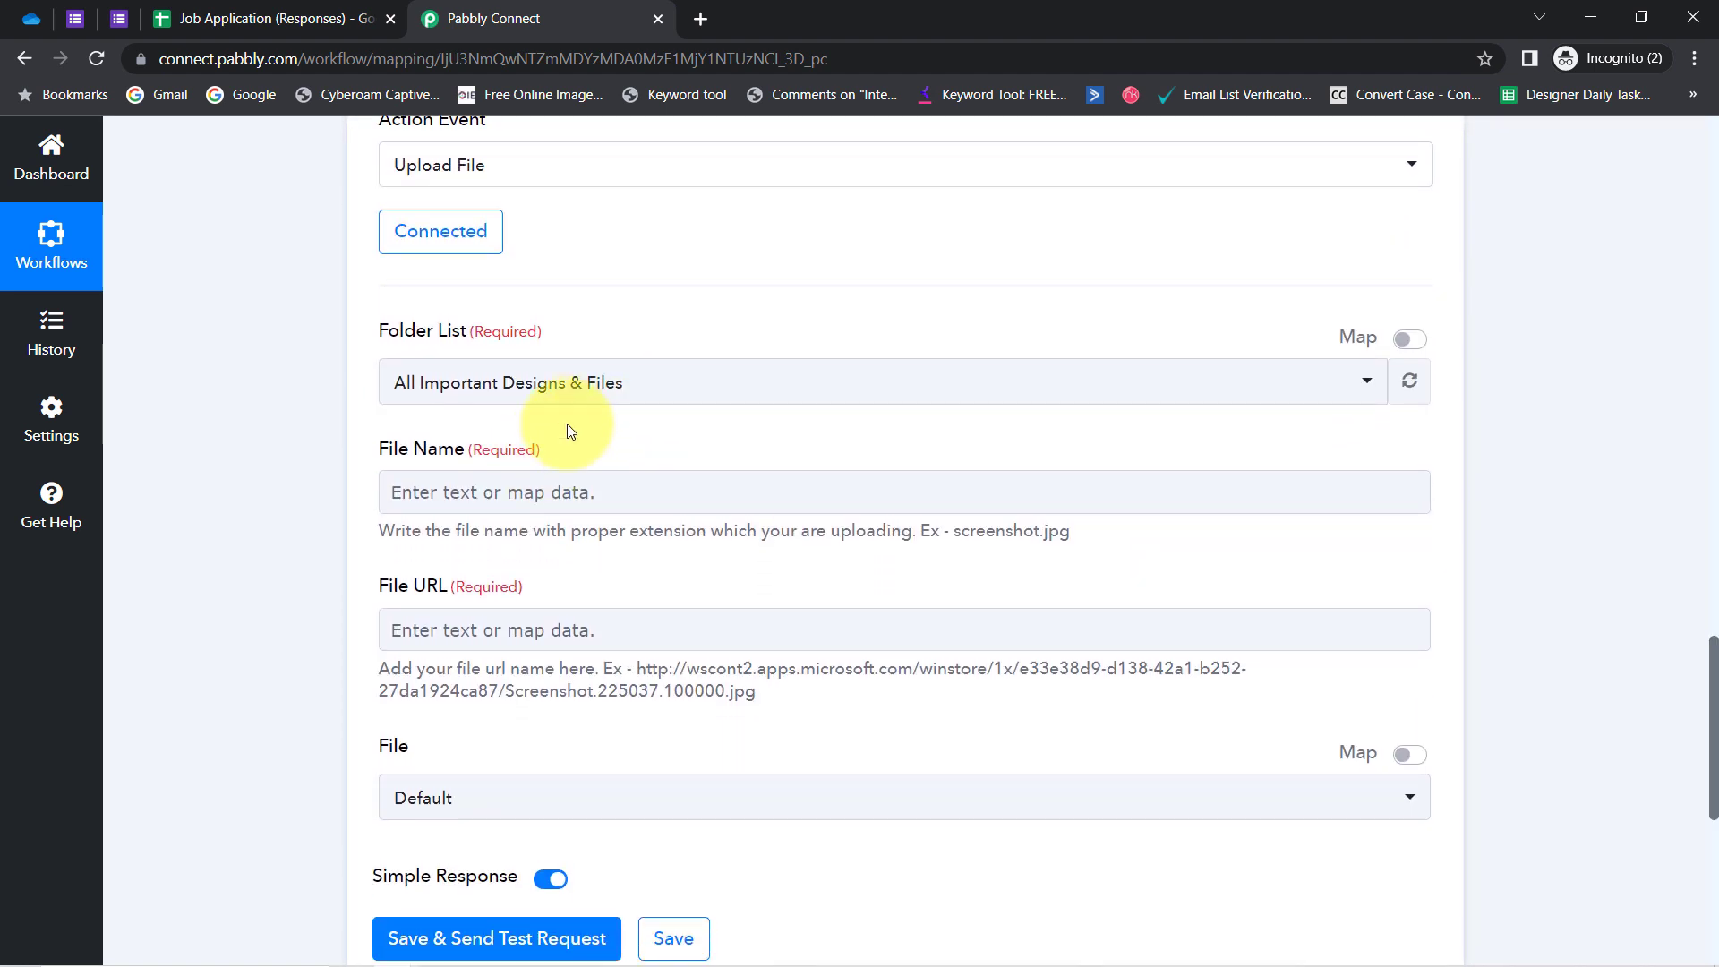
click(470, 382)
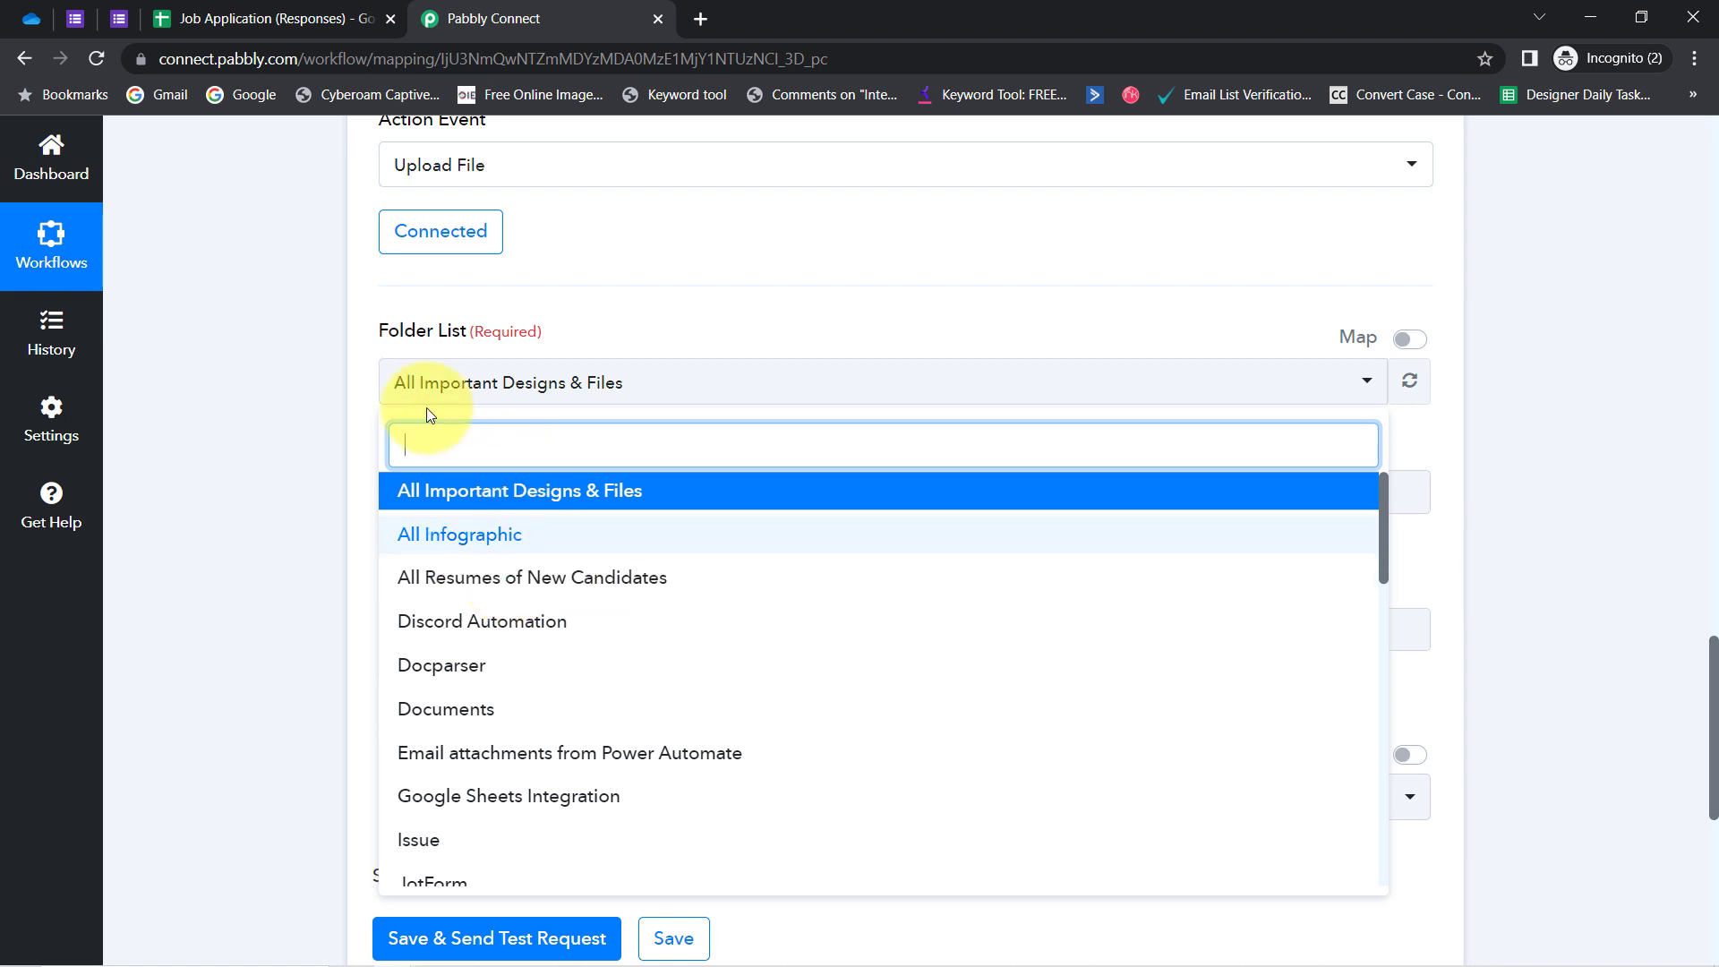
click(28, 19)
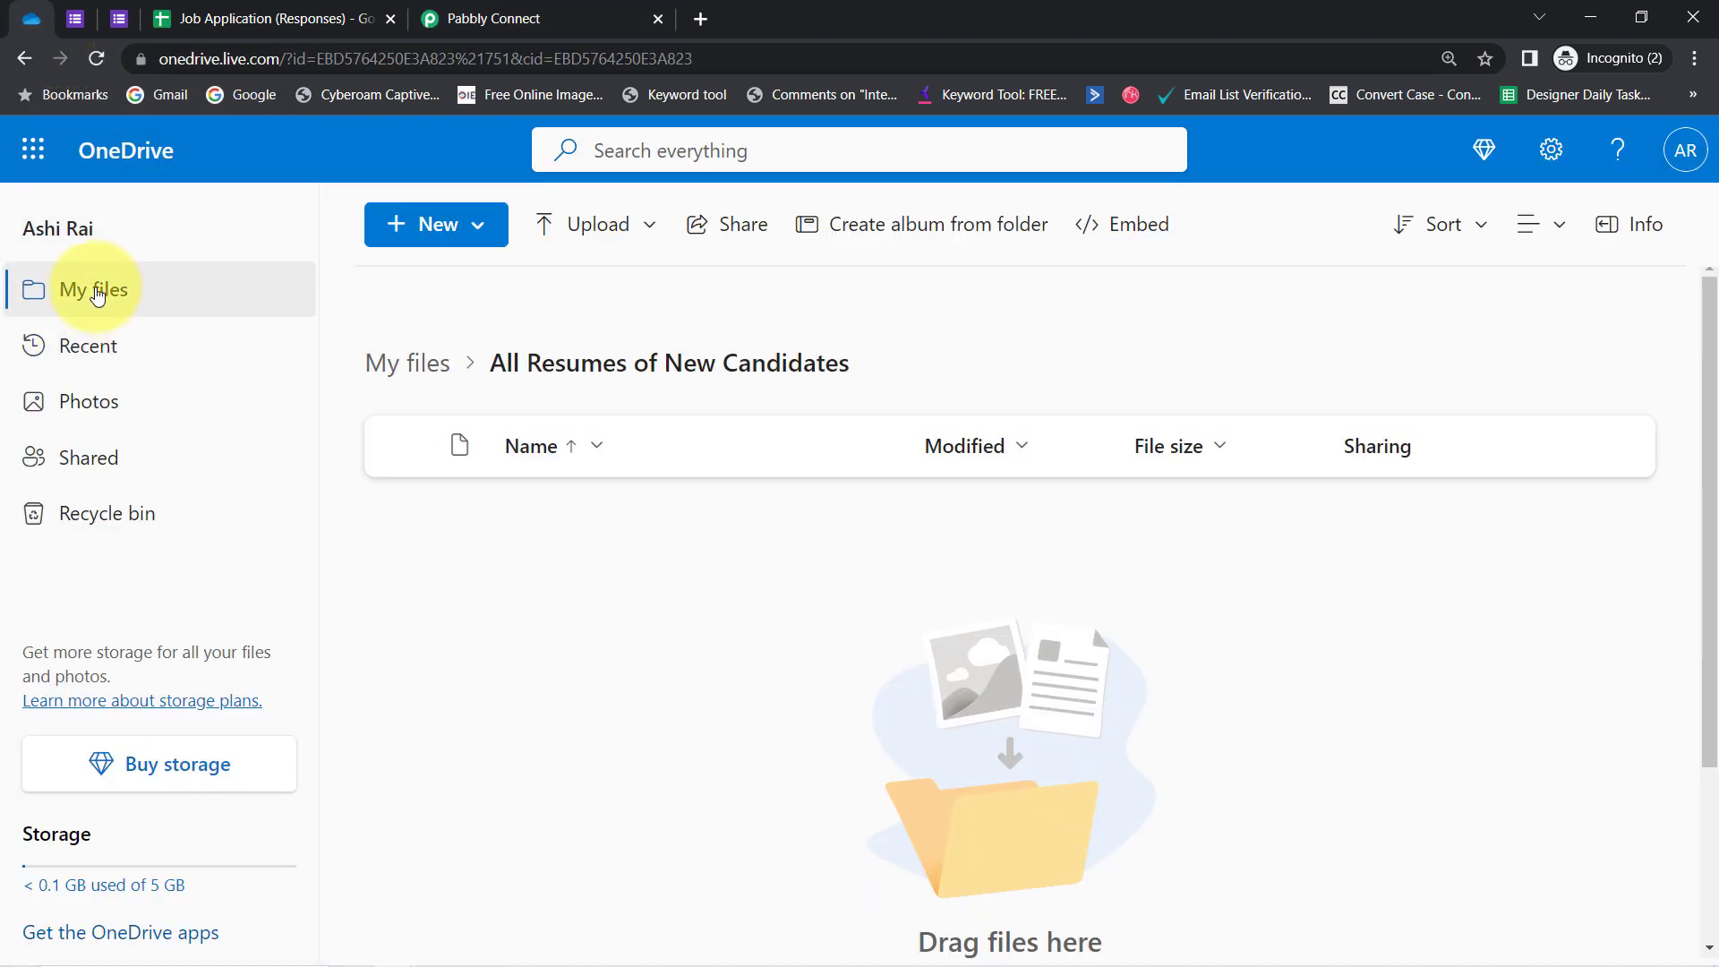
click(21, 302)
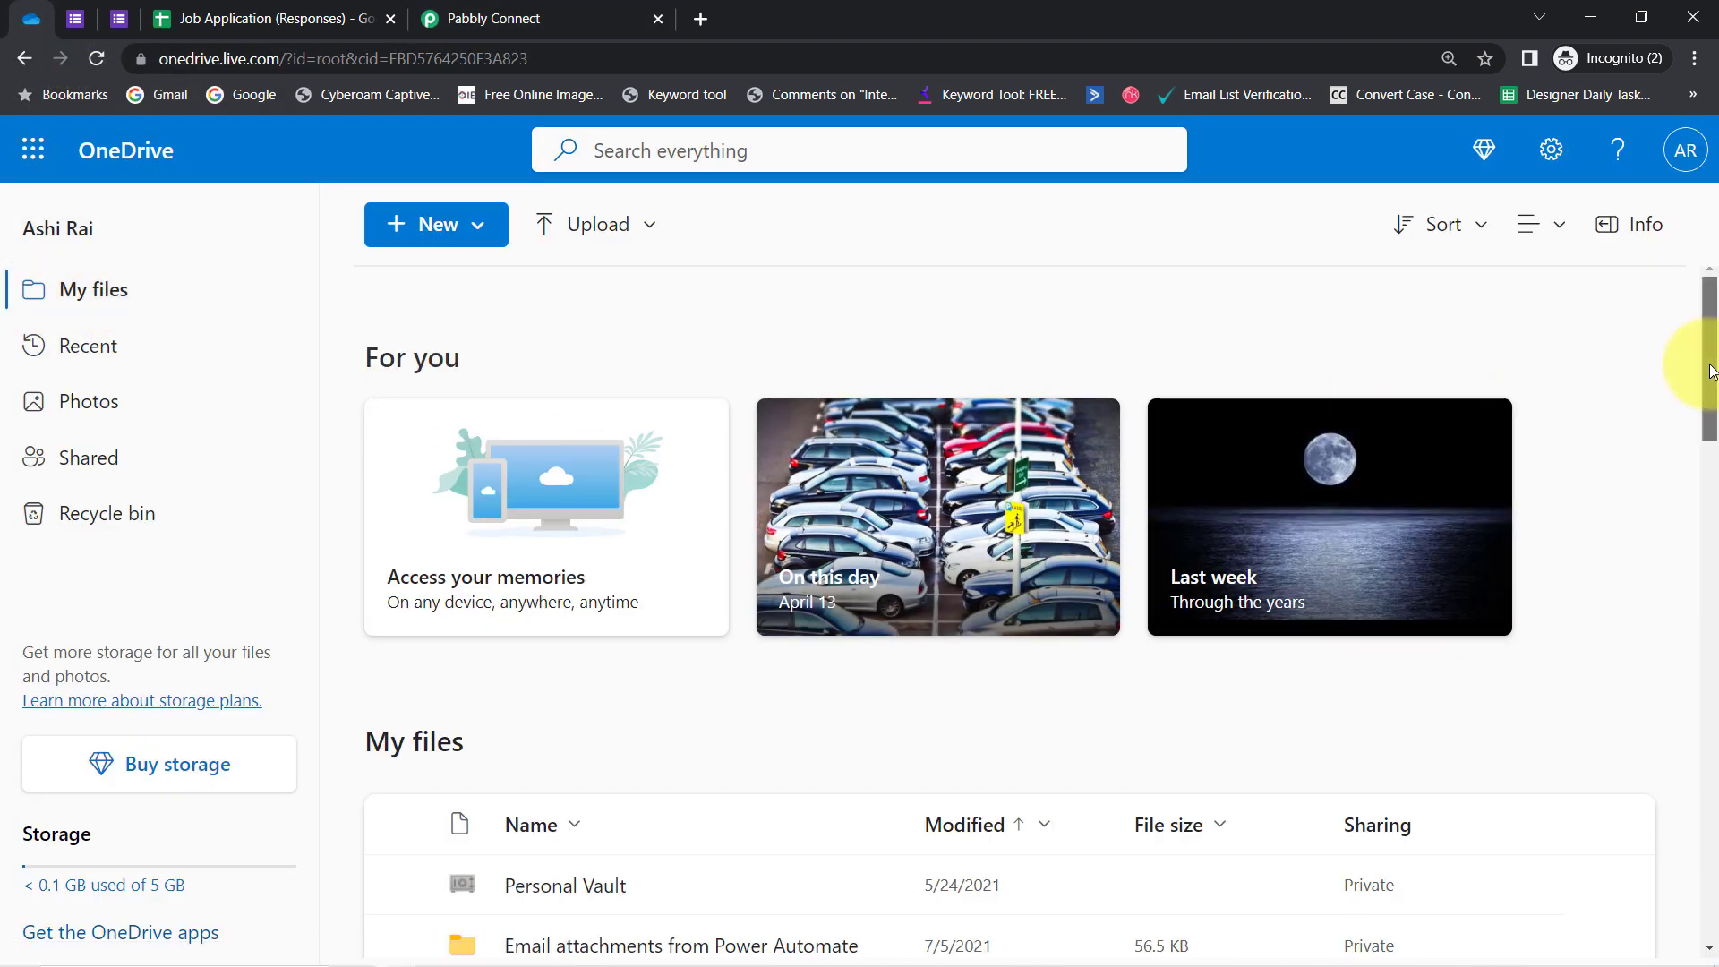
drag(1708, 365, 1708, 491)
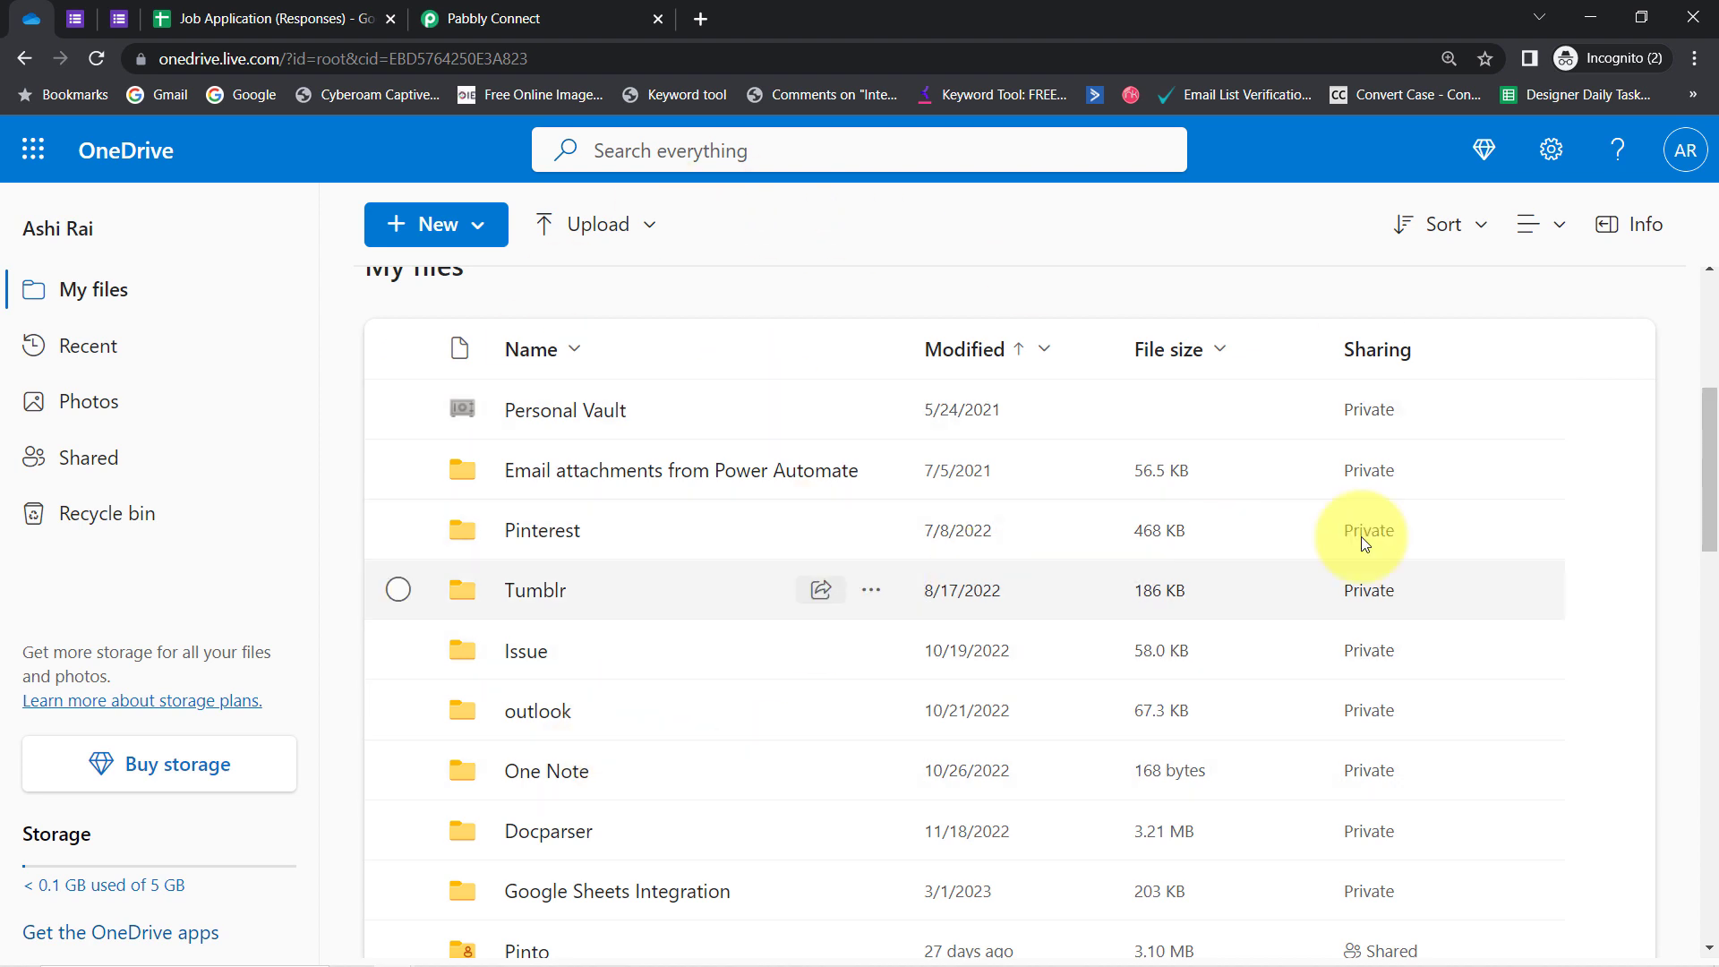
drag(1712, 510, 1686, 707)
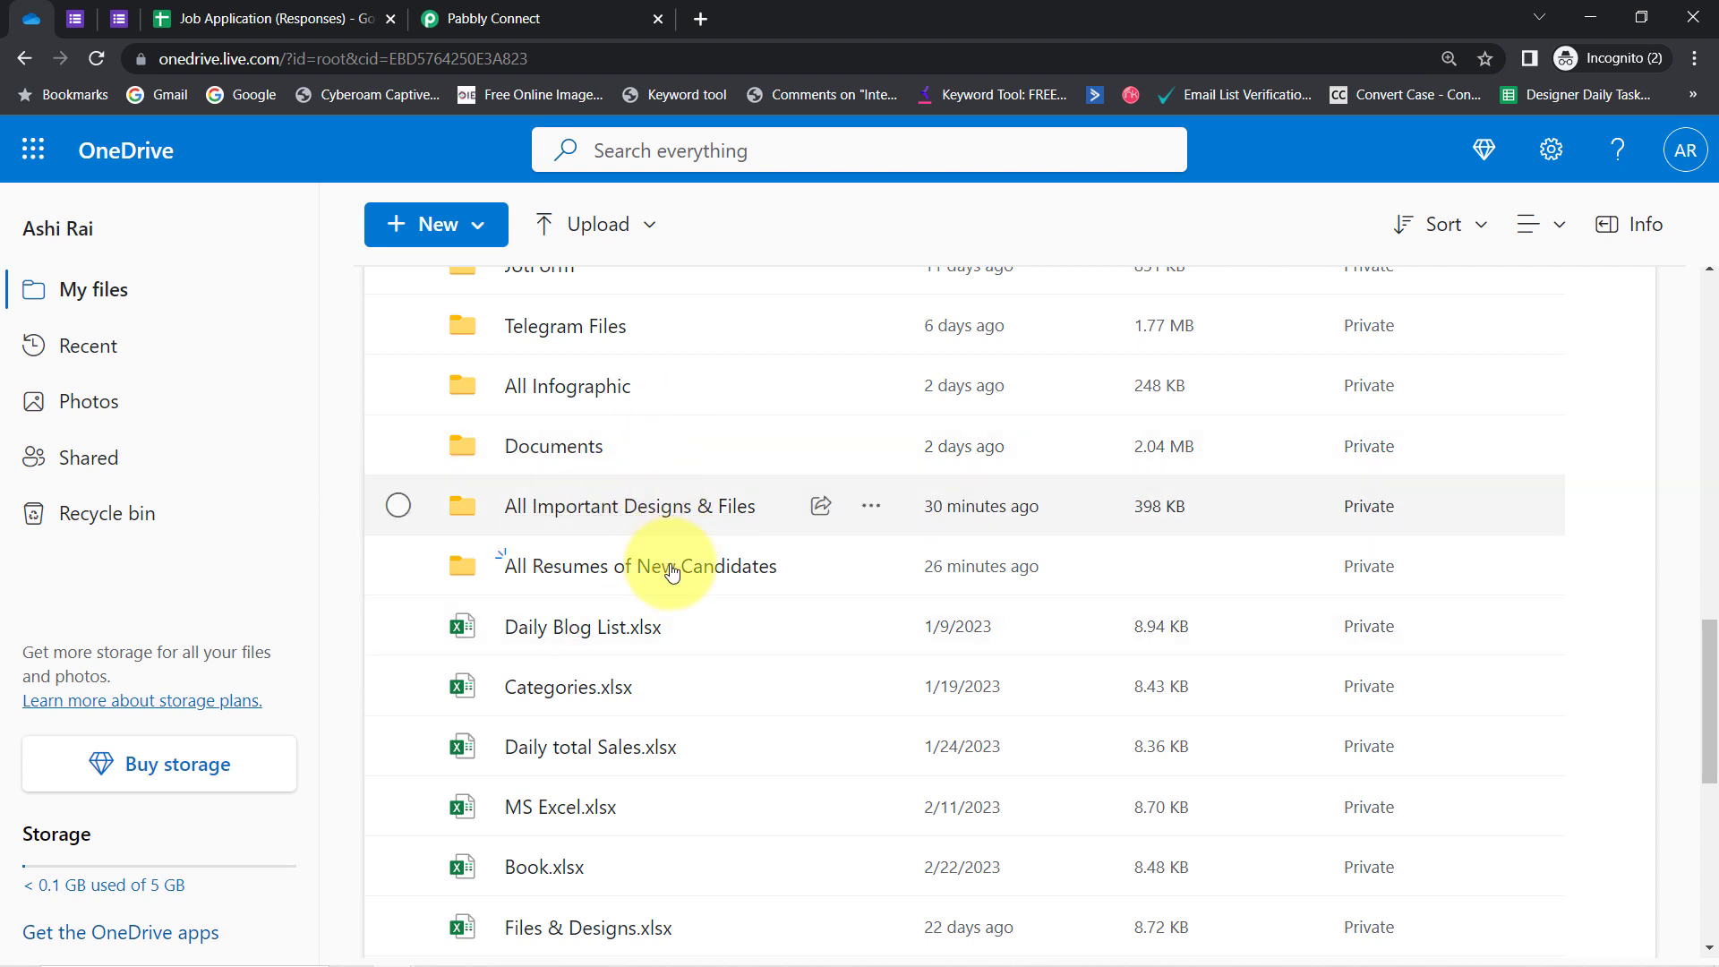
click(546, 578)
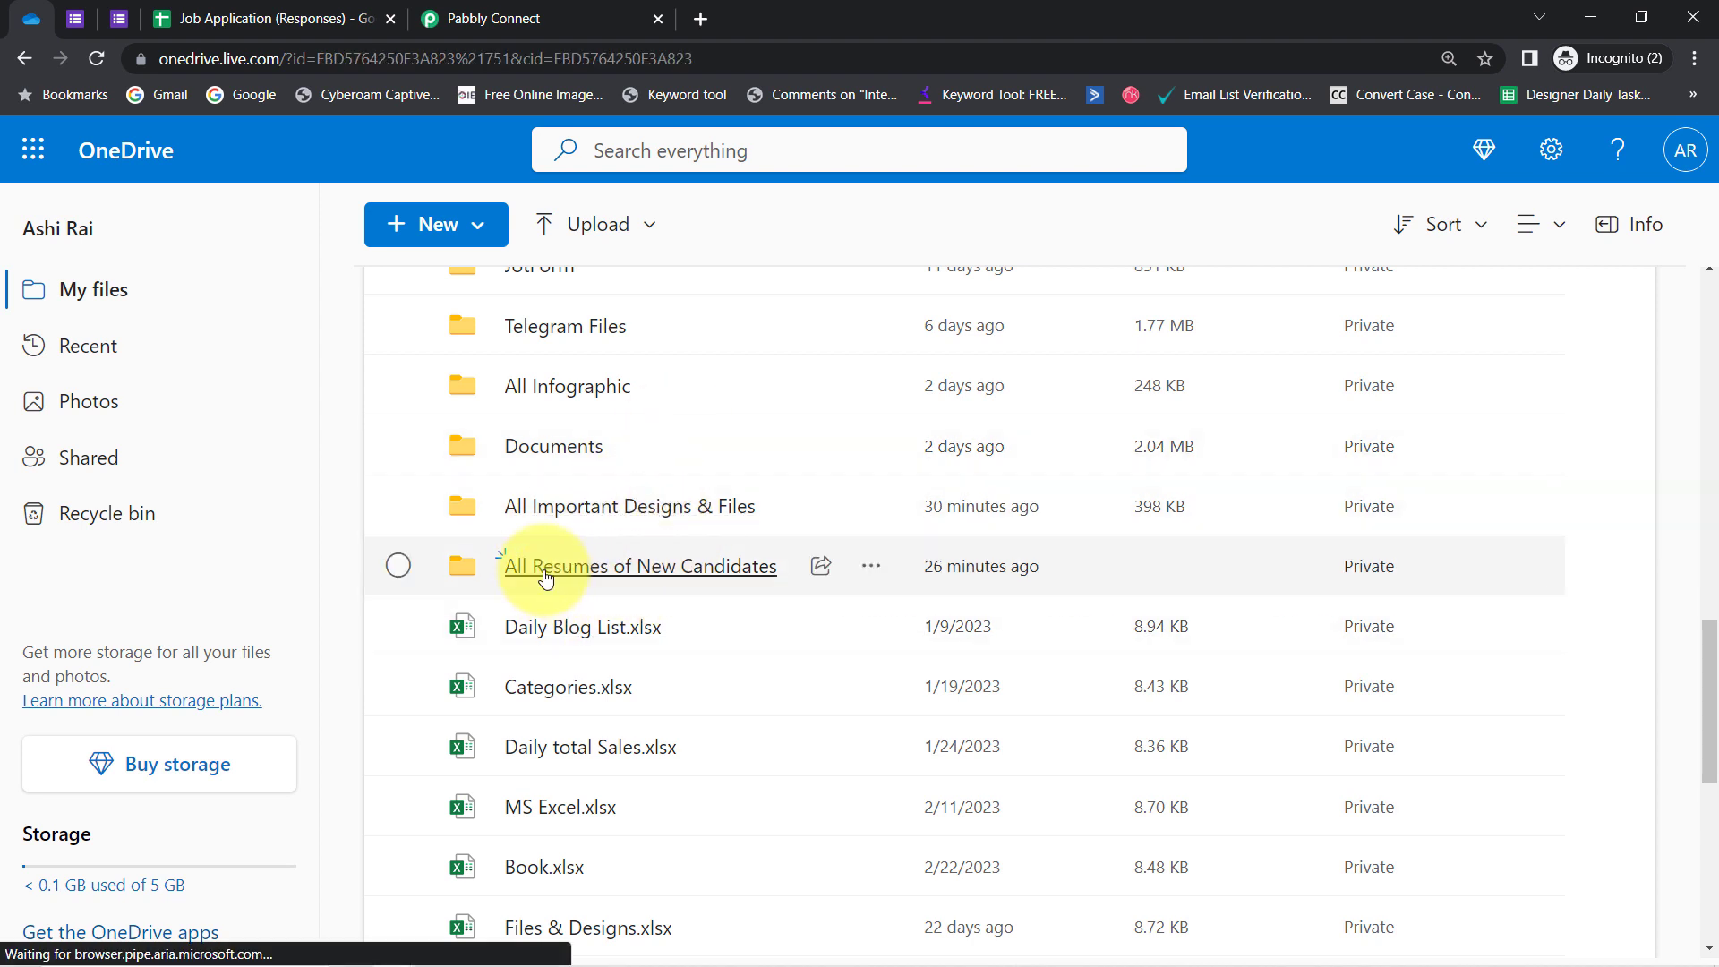
click(419, 12)
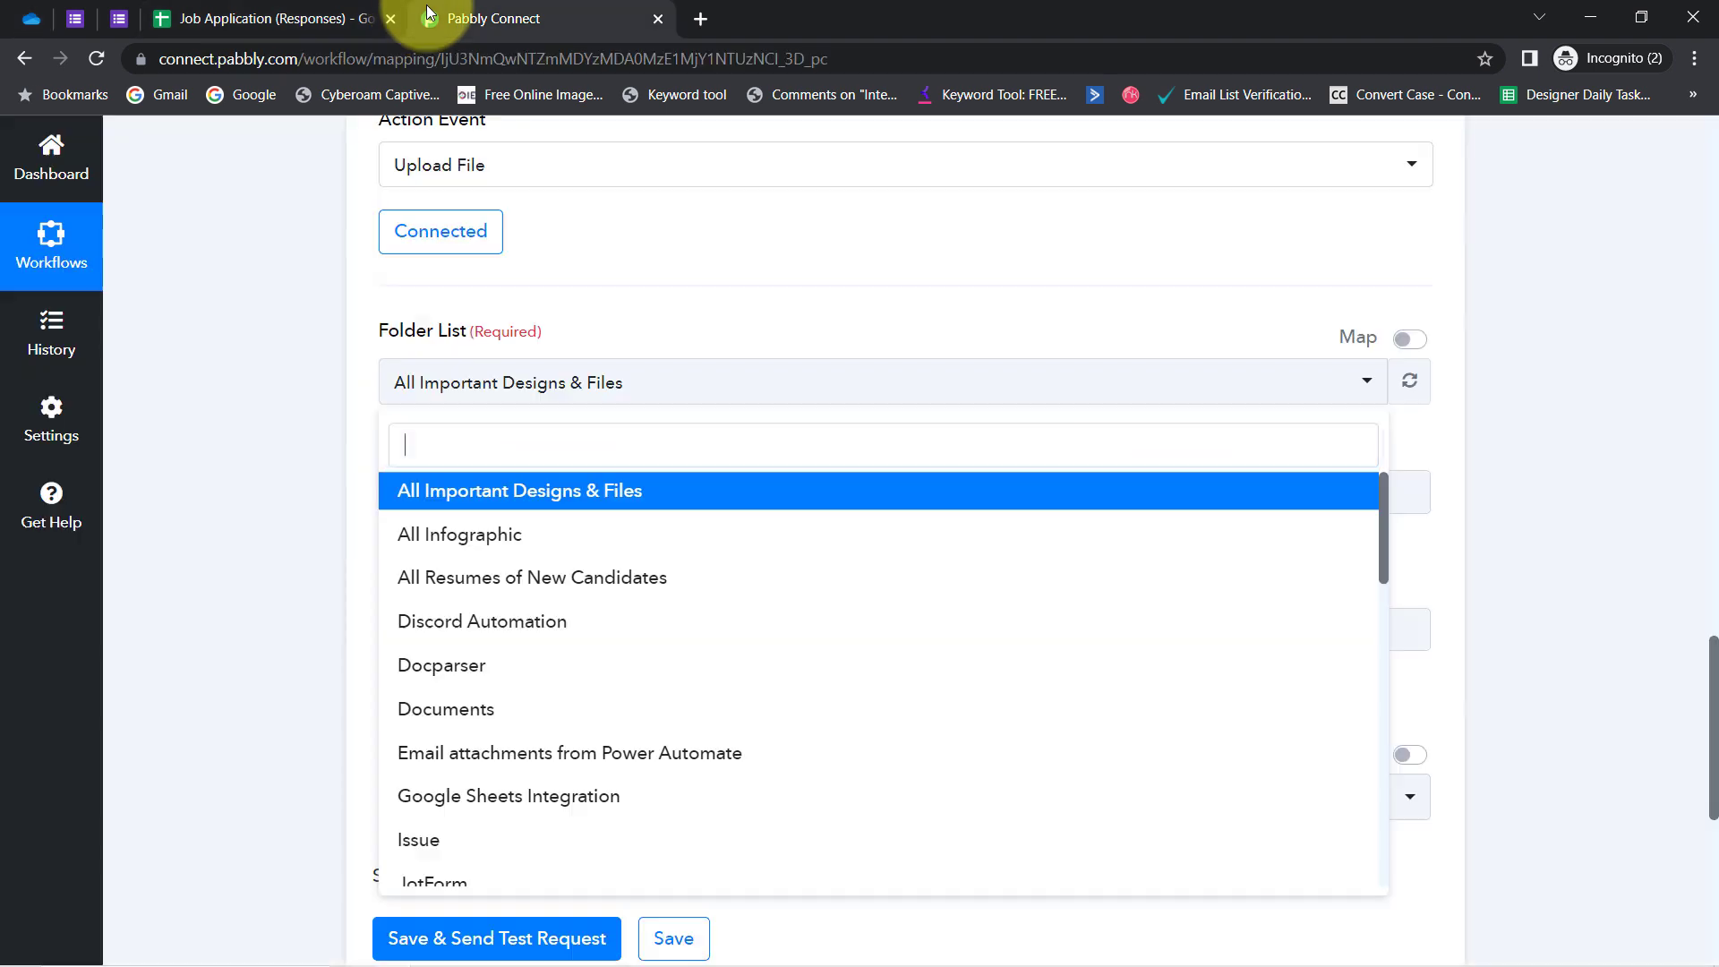
Step: Choose 'All Resumes of New Candidates' as the upload folder and note the required File Name and File URL
click(477, 577)
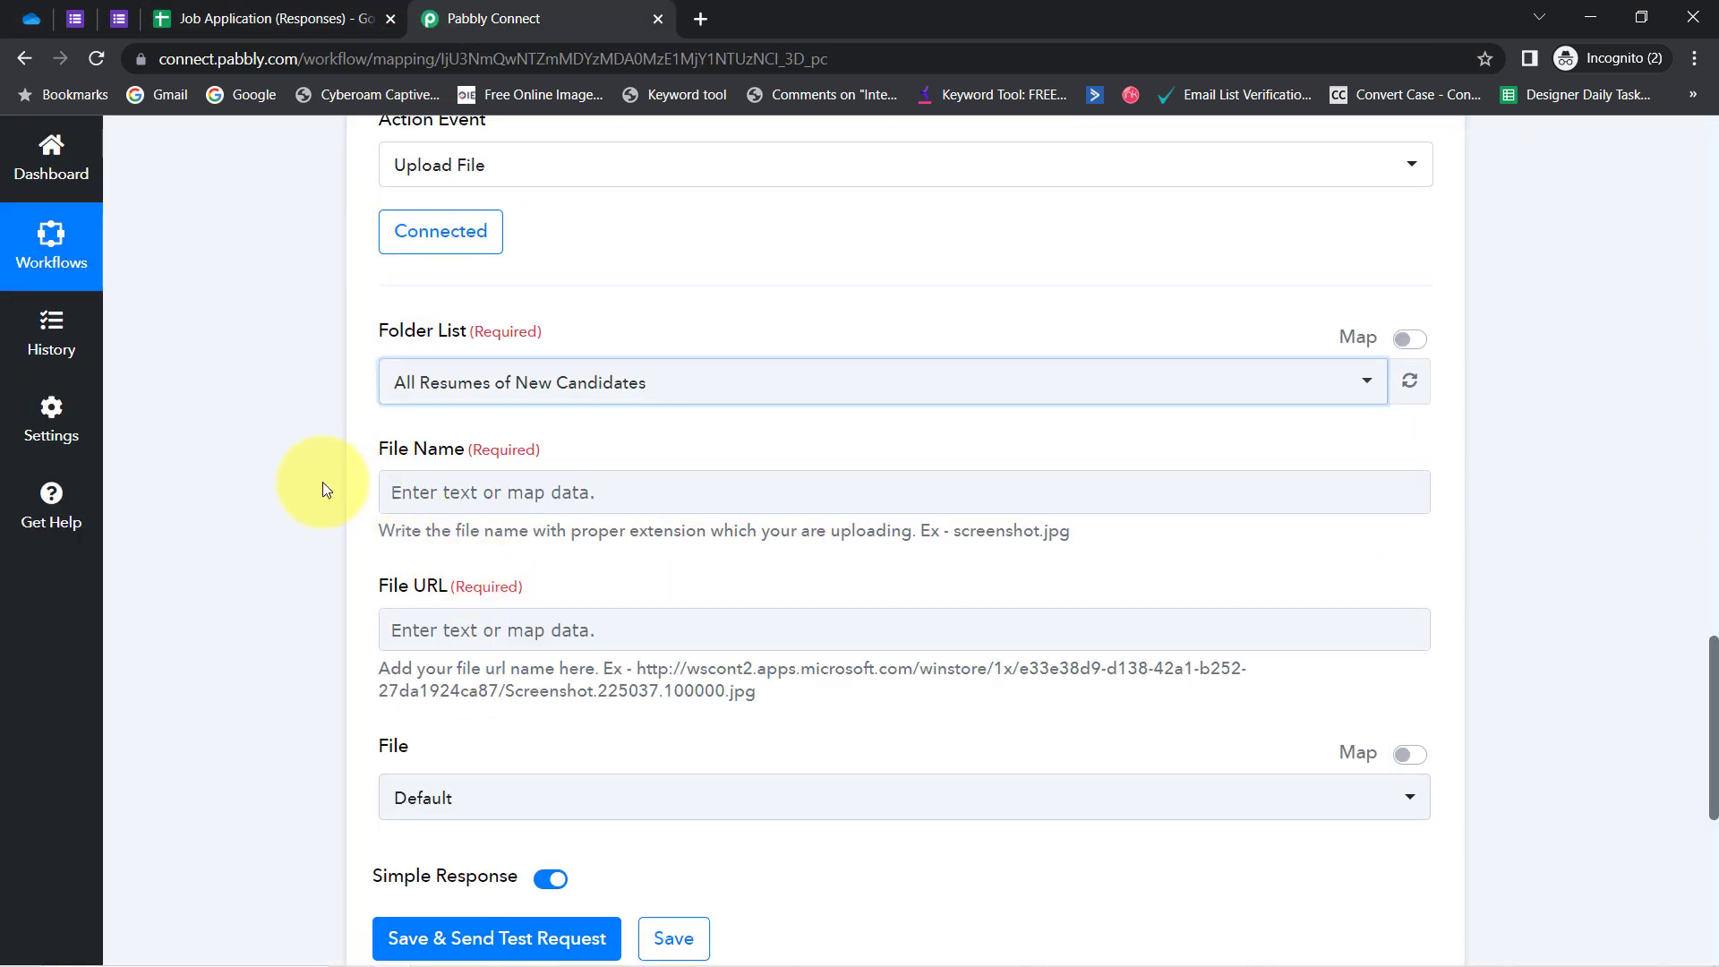
drag(375, 452, 496, 497)
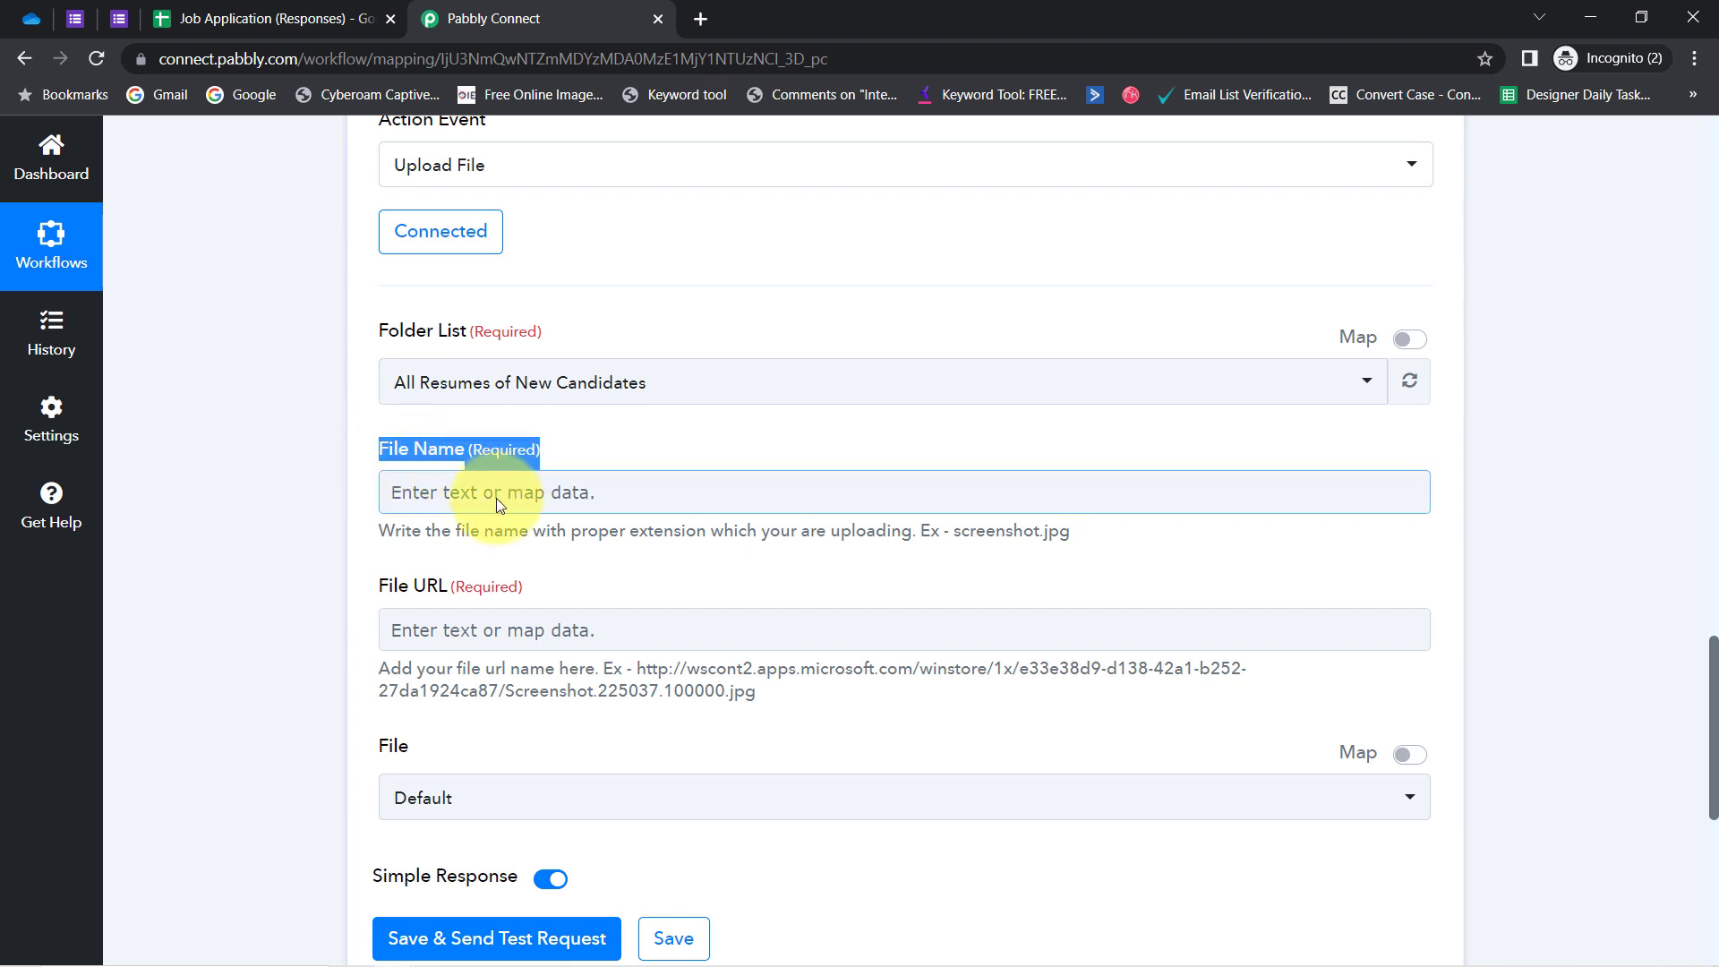
drag(397, 587, 529, 593)
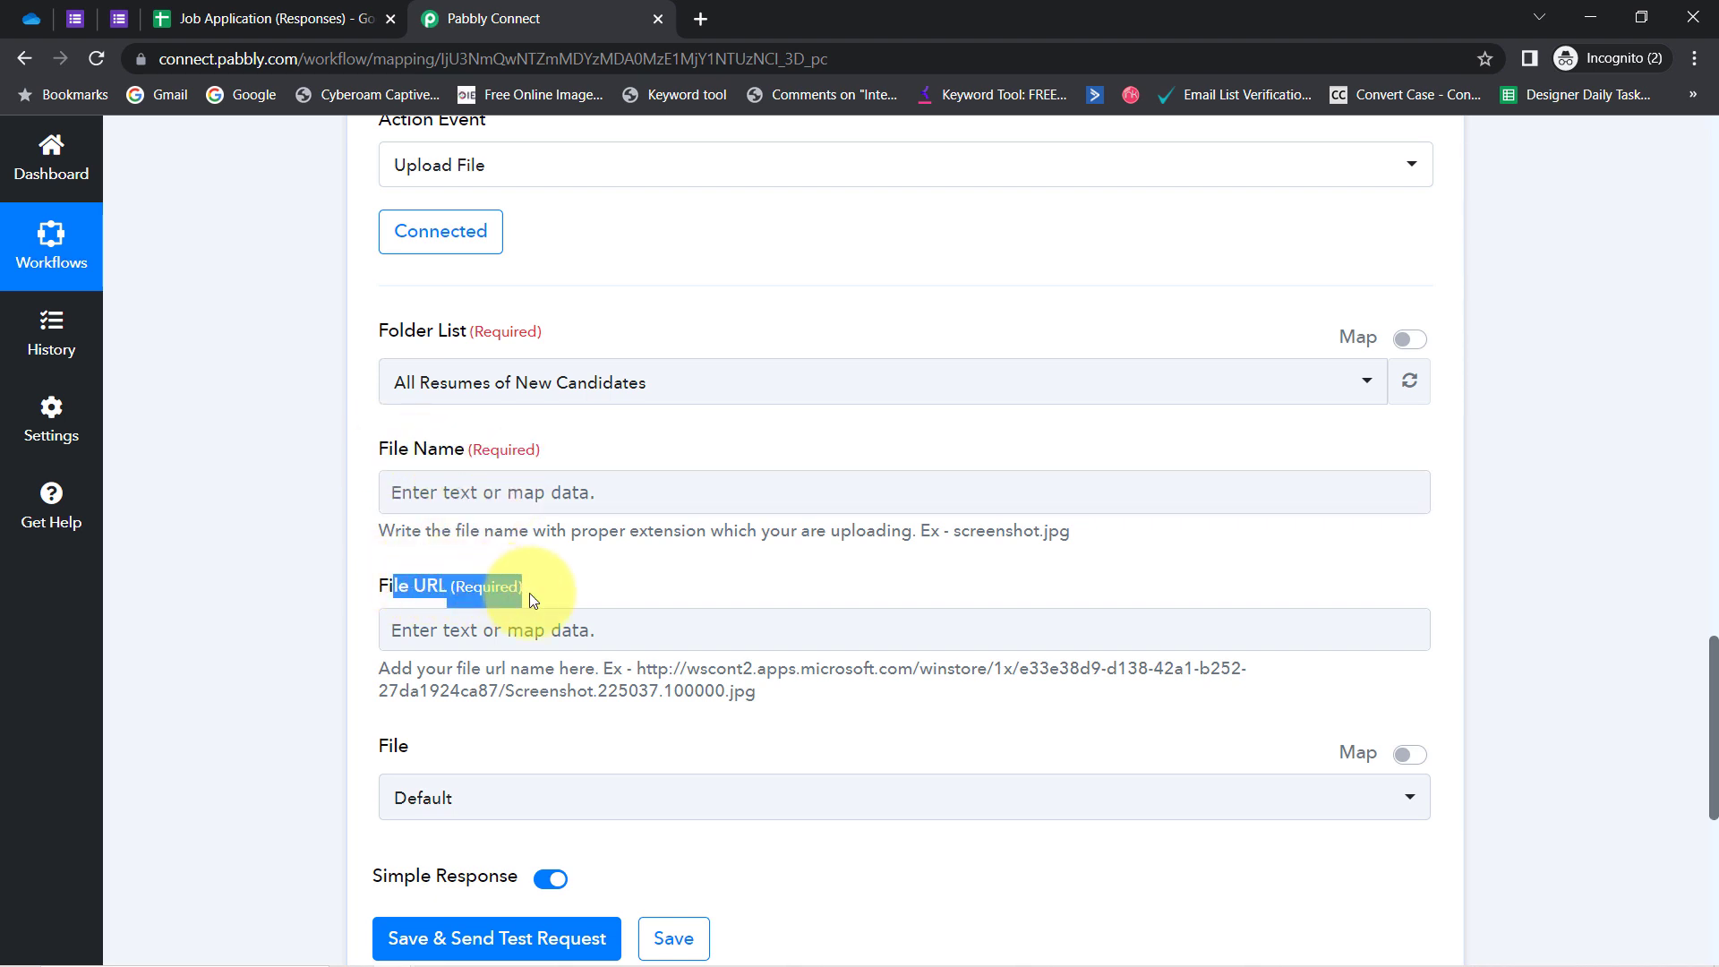
click(537, 494)
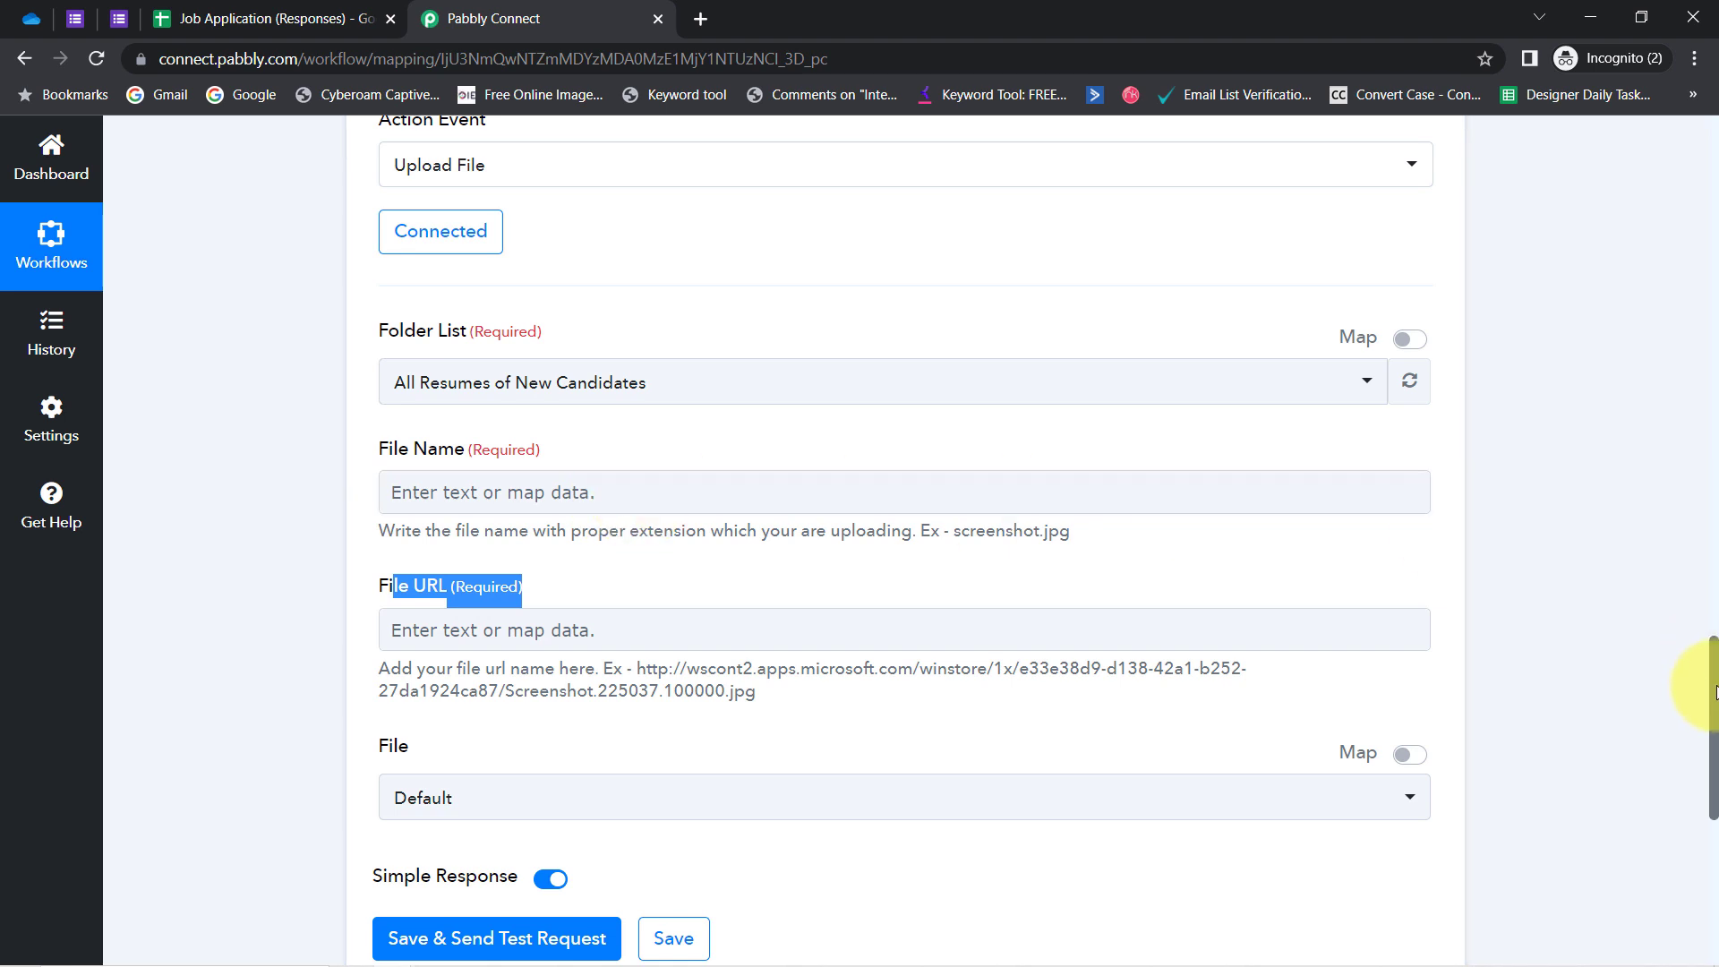
drag(1714, 690, 1699, 493)
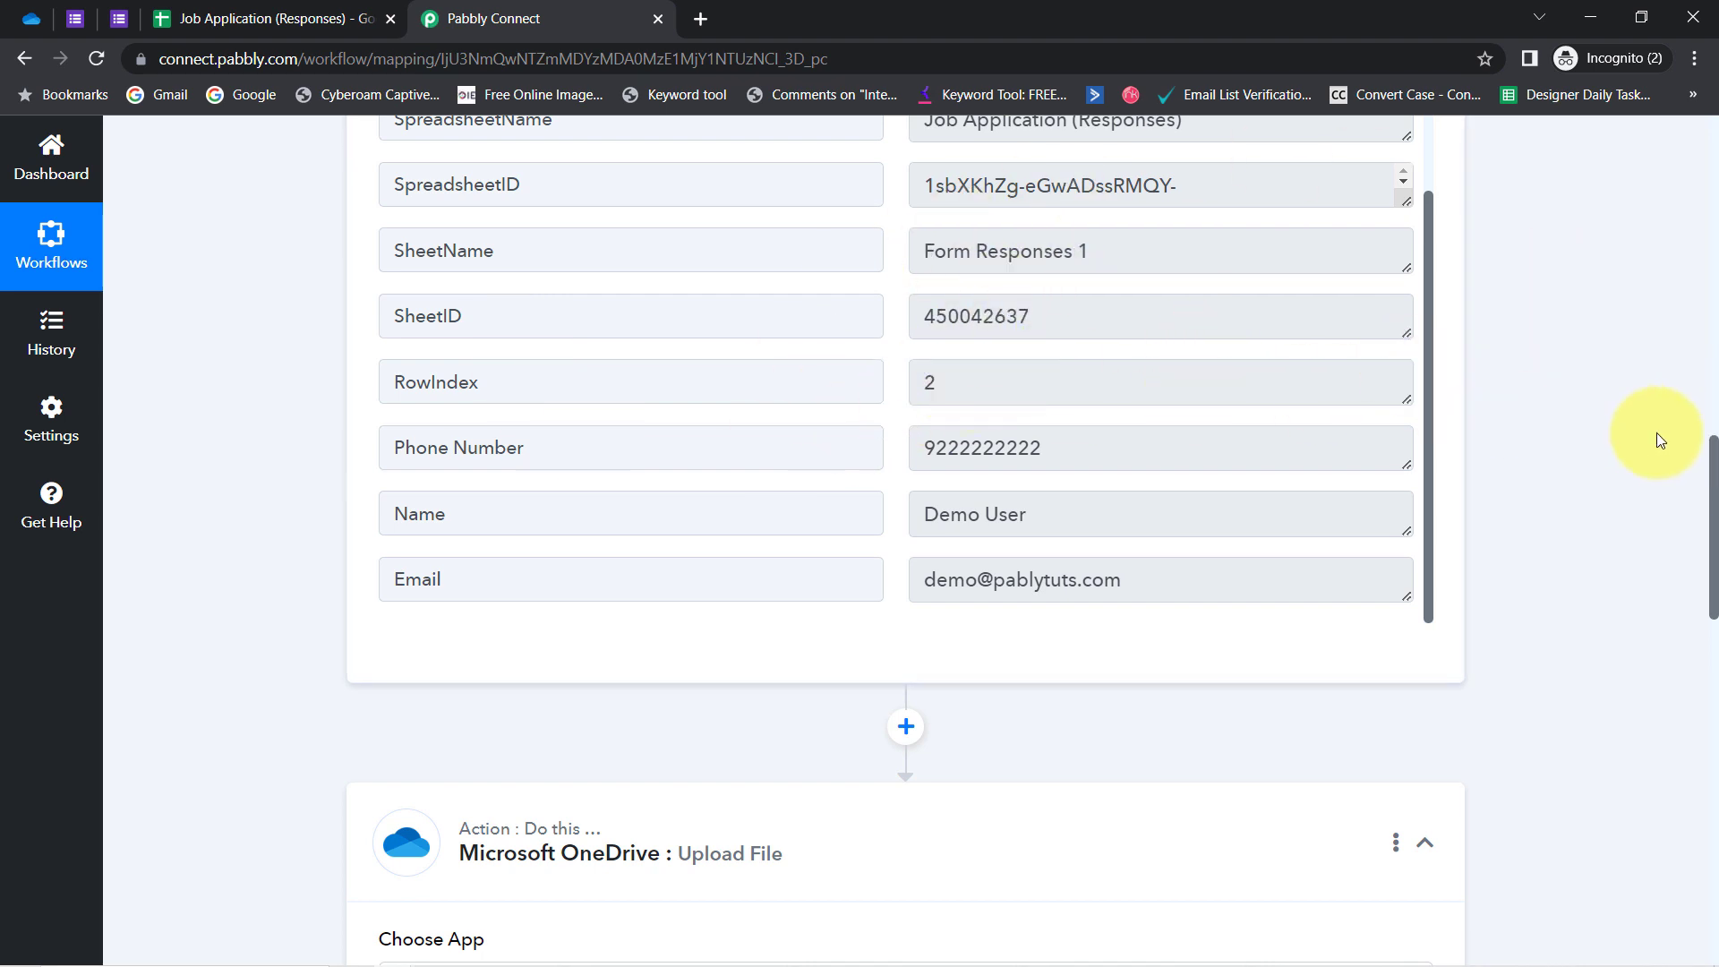
drag(1715, 464, 1690, 713)
Step: Map File URL to the form's 'Submit Your Cover Letter Or Resume' field, then find that link in cell F2
click(507, 405)
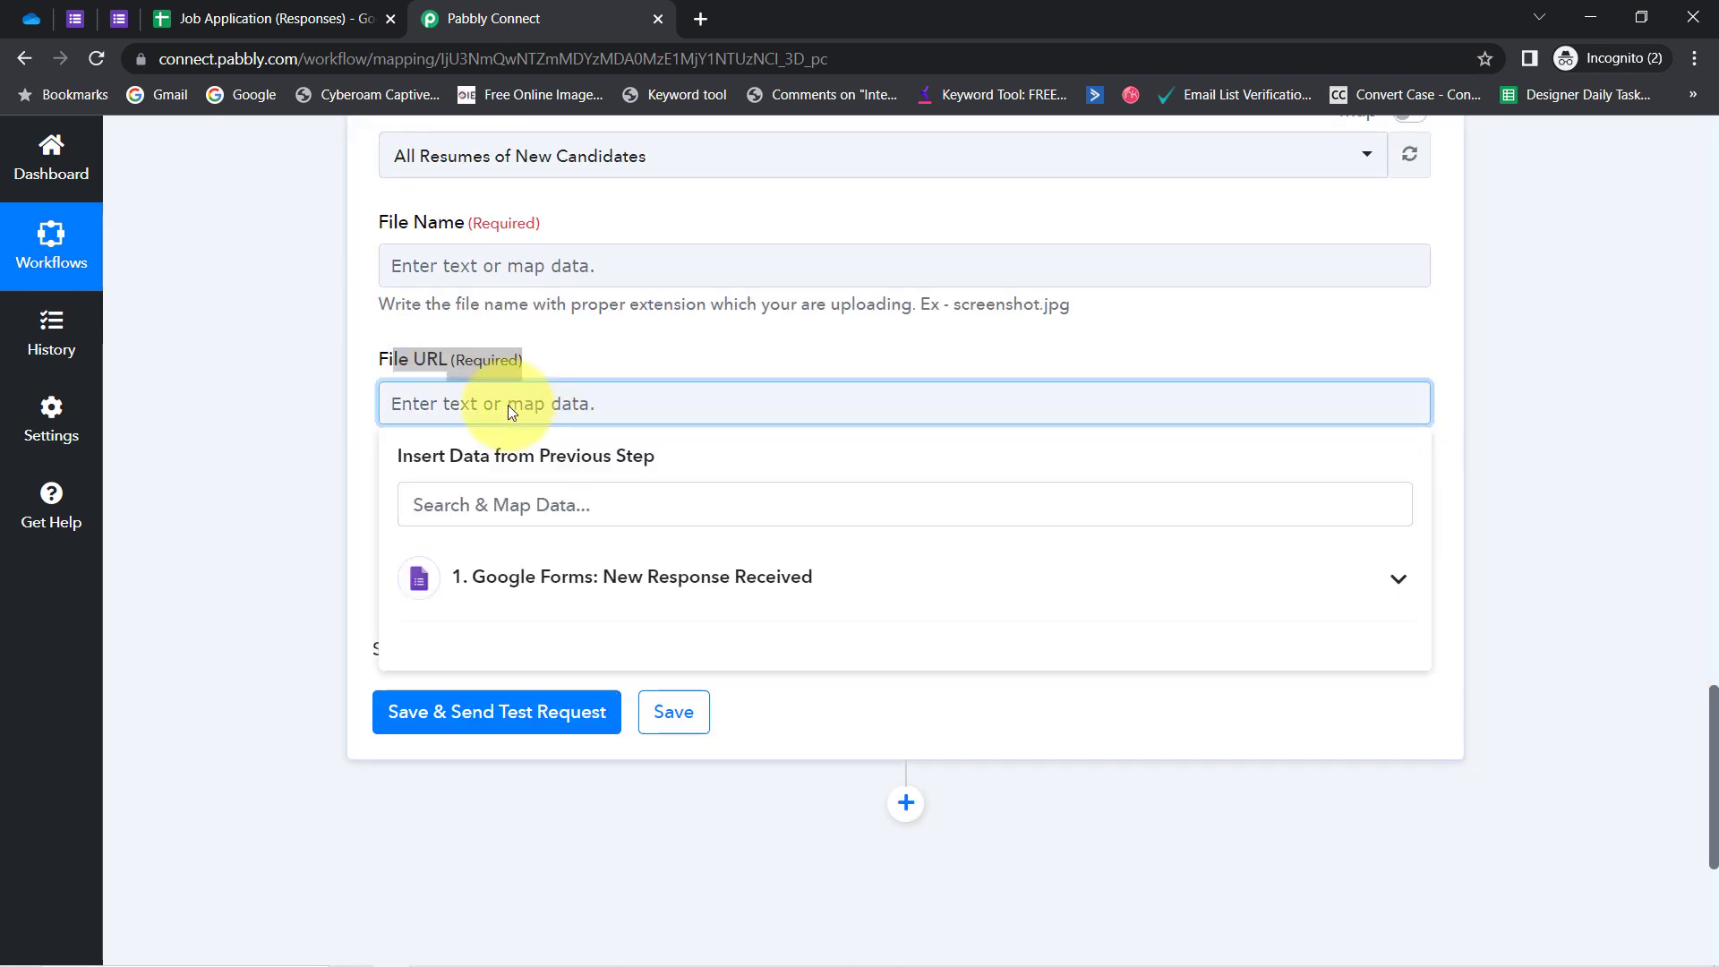
click(556, 578)
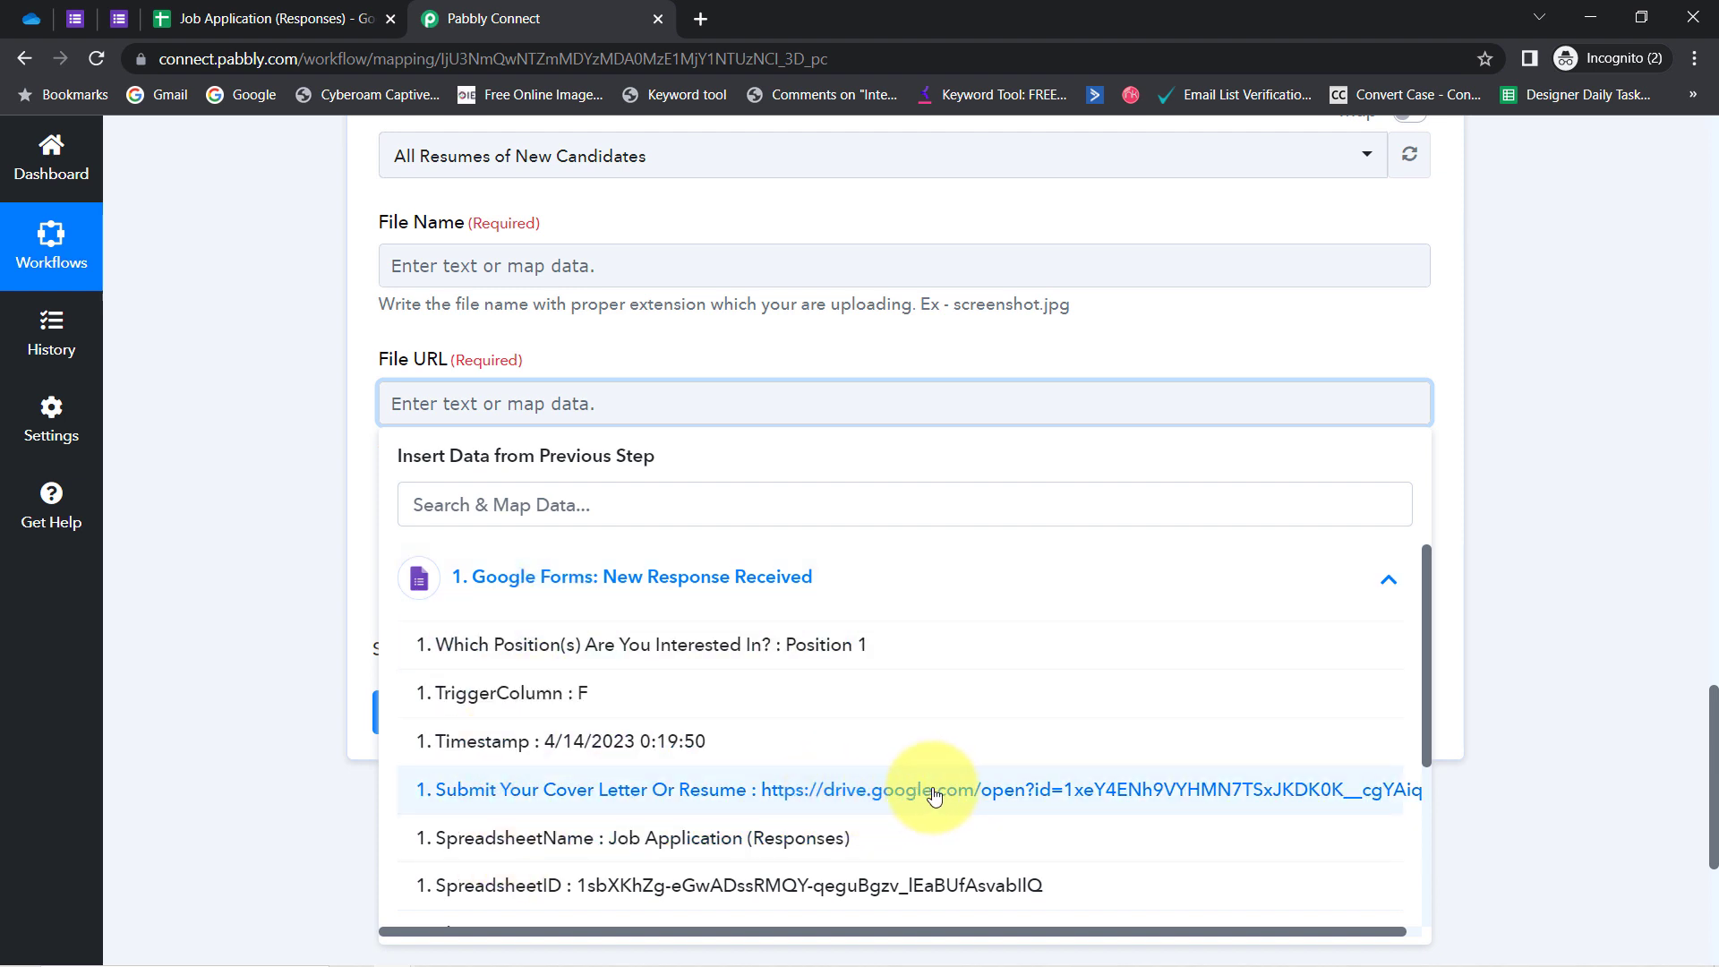
click(934, 794)
click(280, 414)
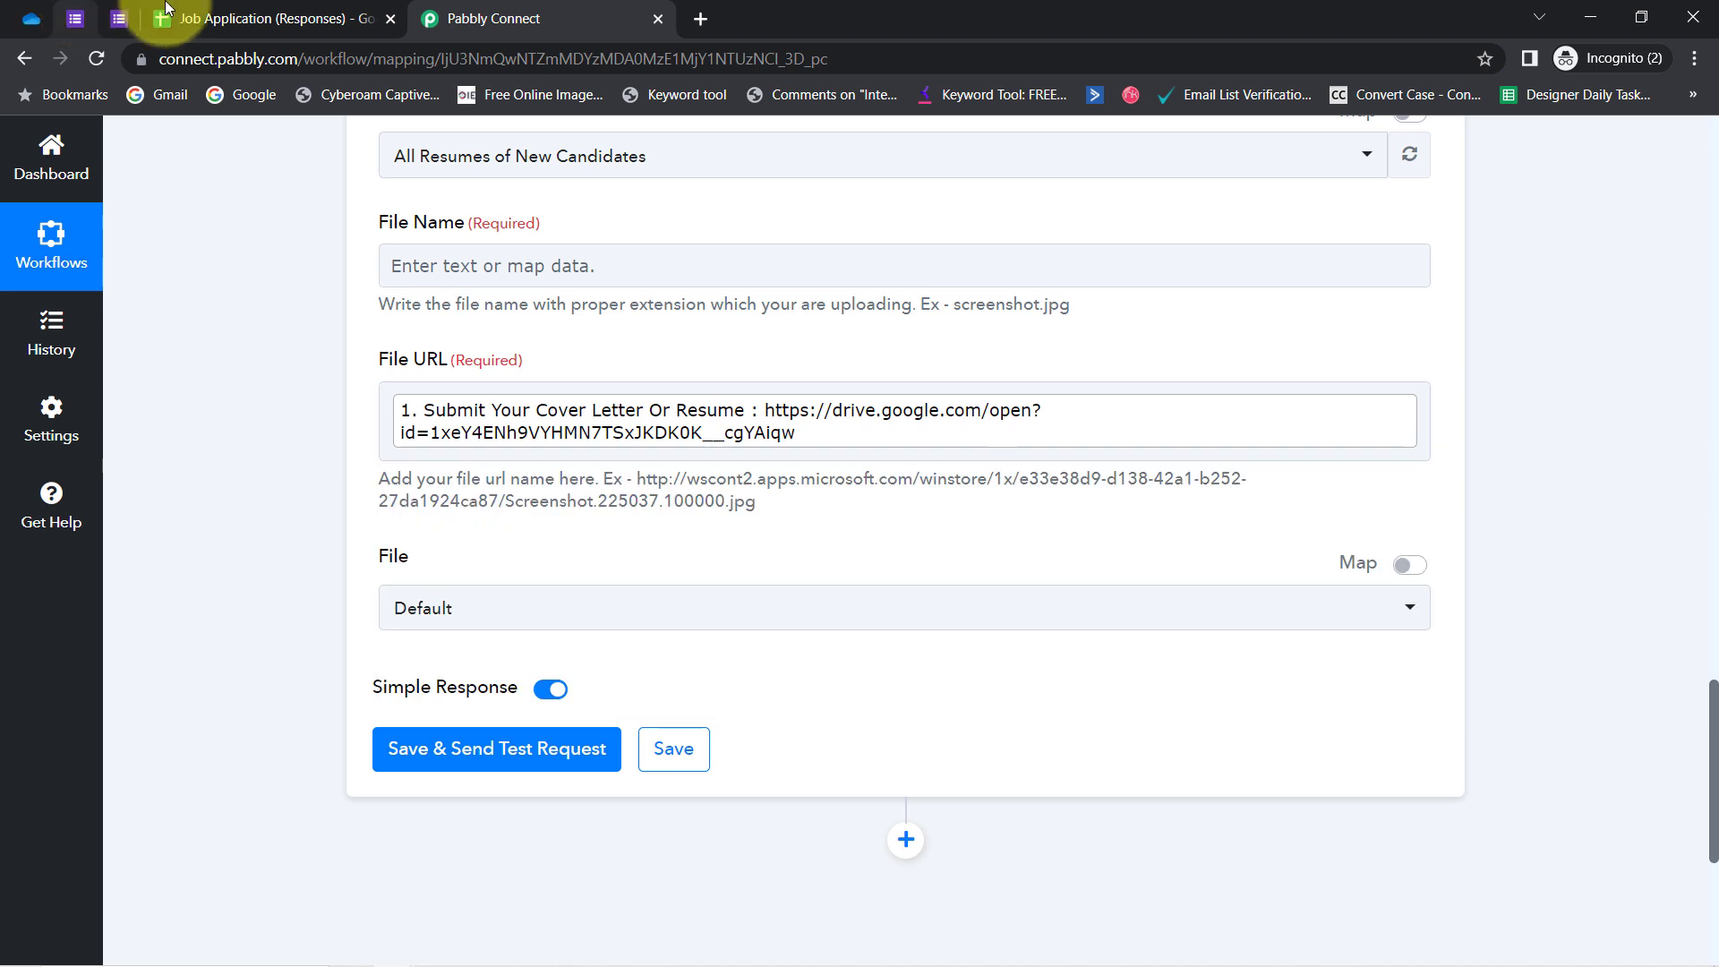
click(170, 19)
click(1299, 420)
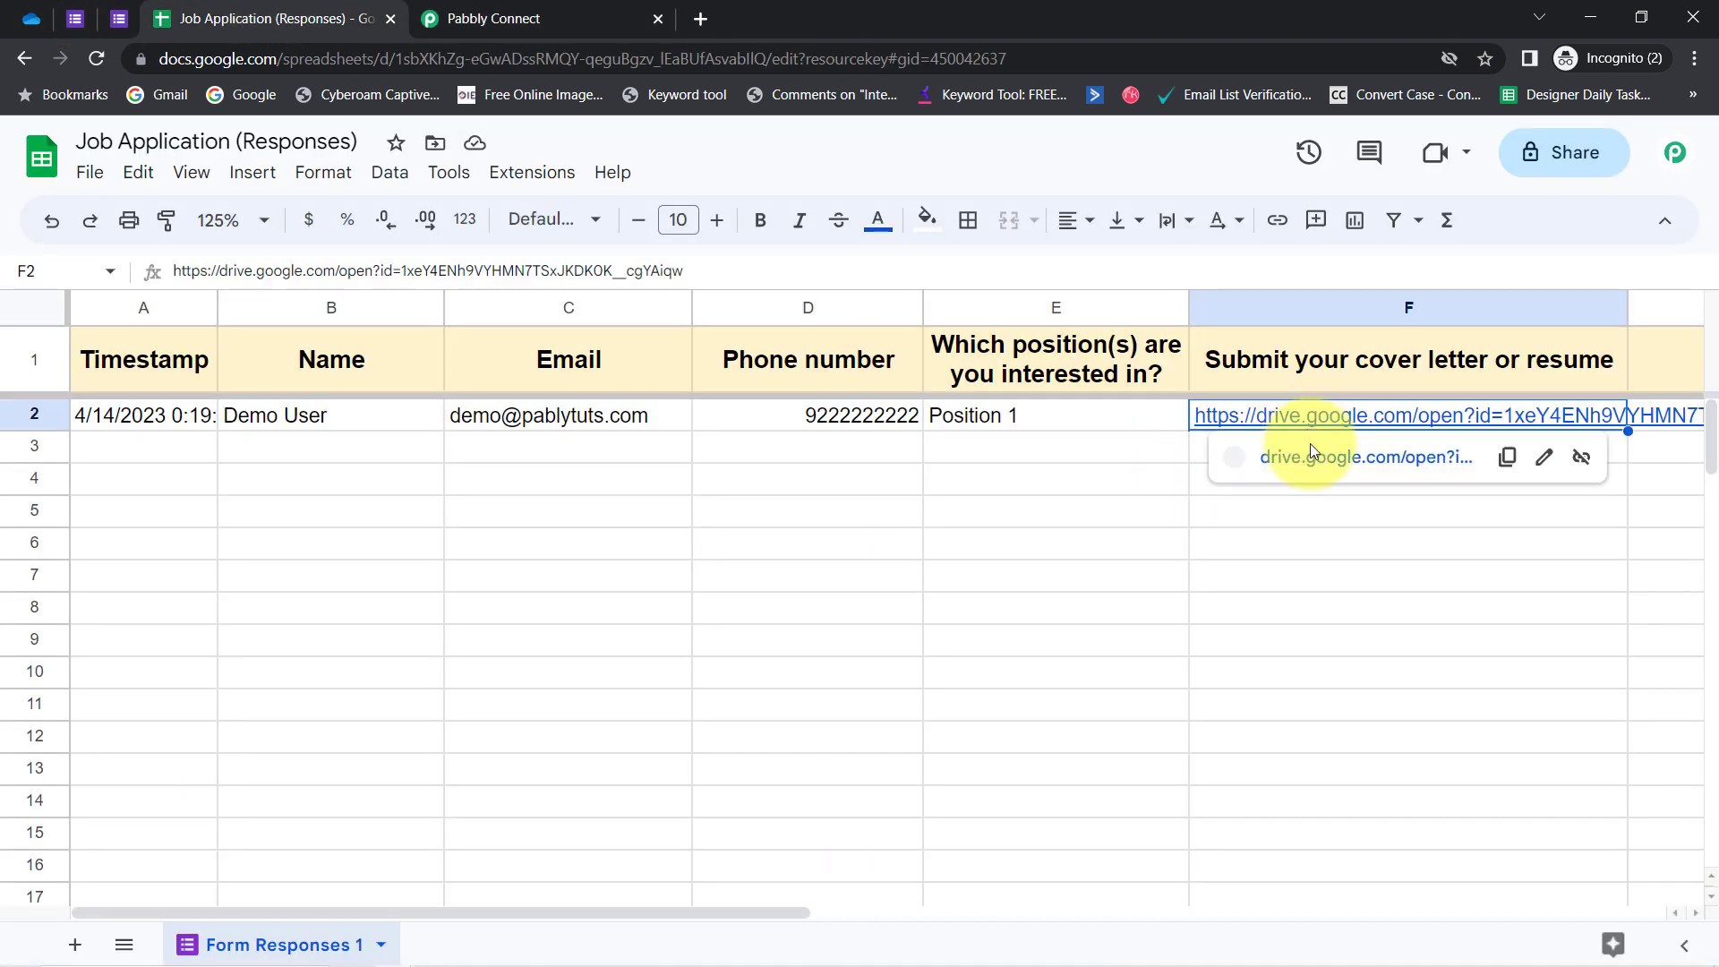
Step: Open the F2 link to confirm it is resume-sample (1) (1) - Pabbly.pdf, then close it
click(1316, 459)
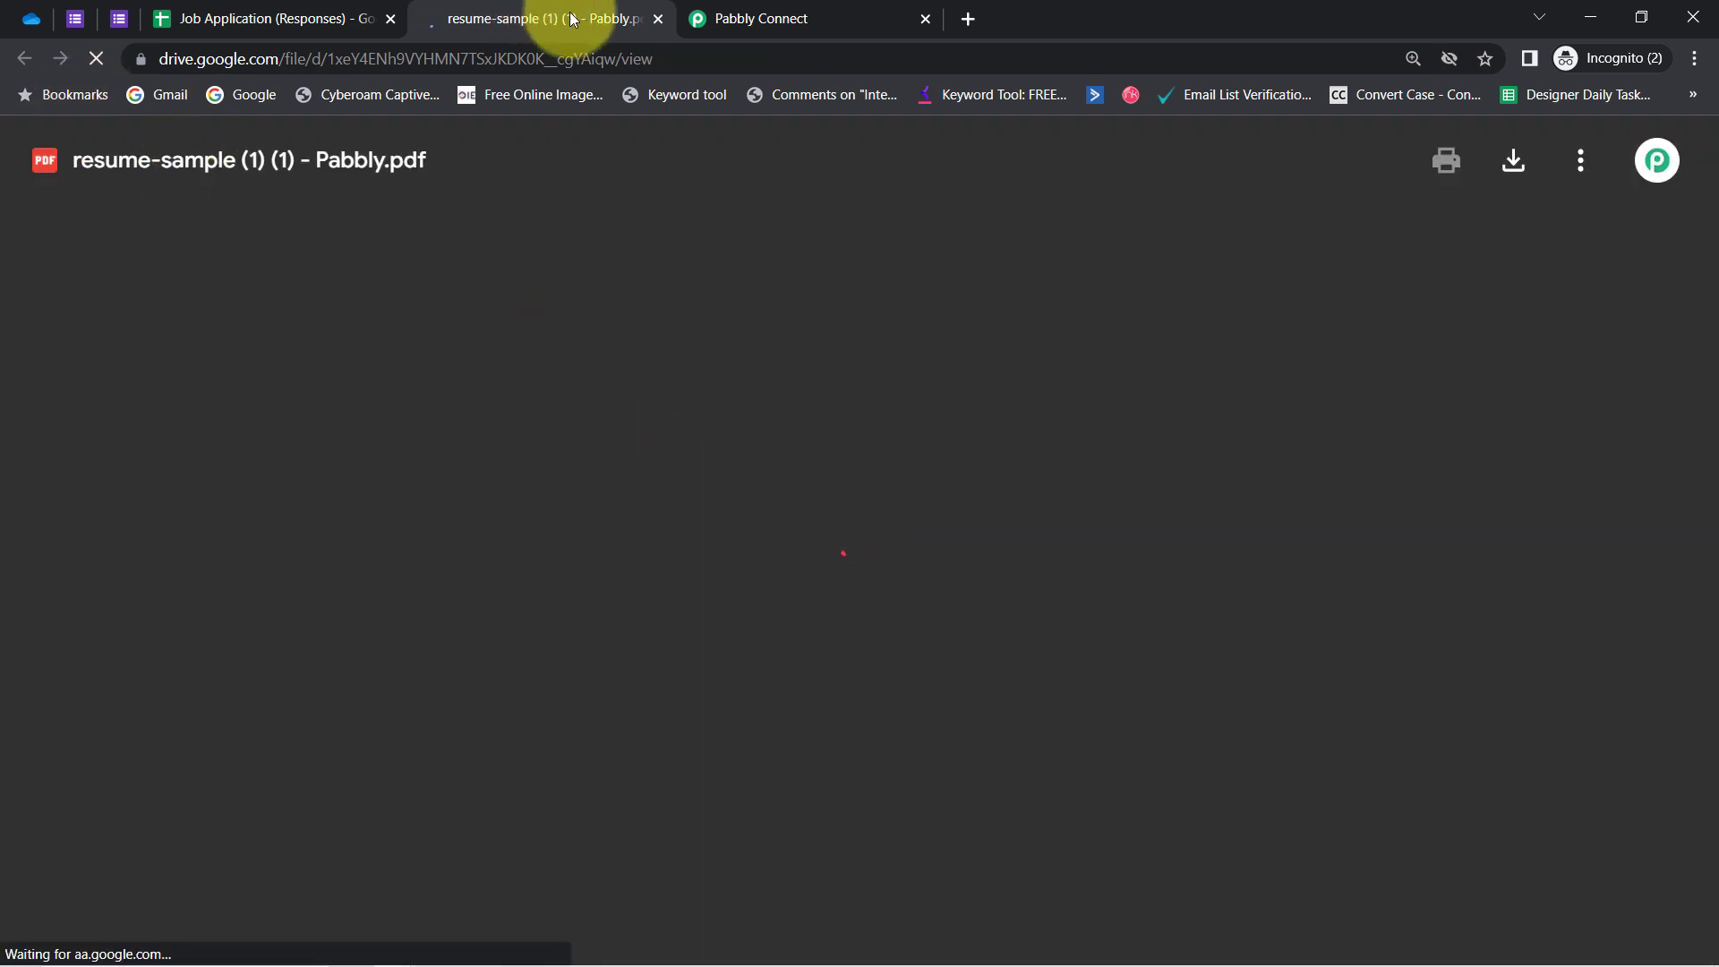
click(658, 19)
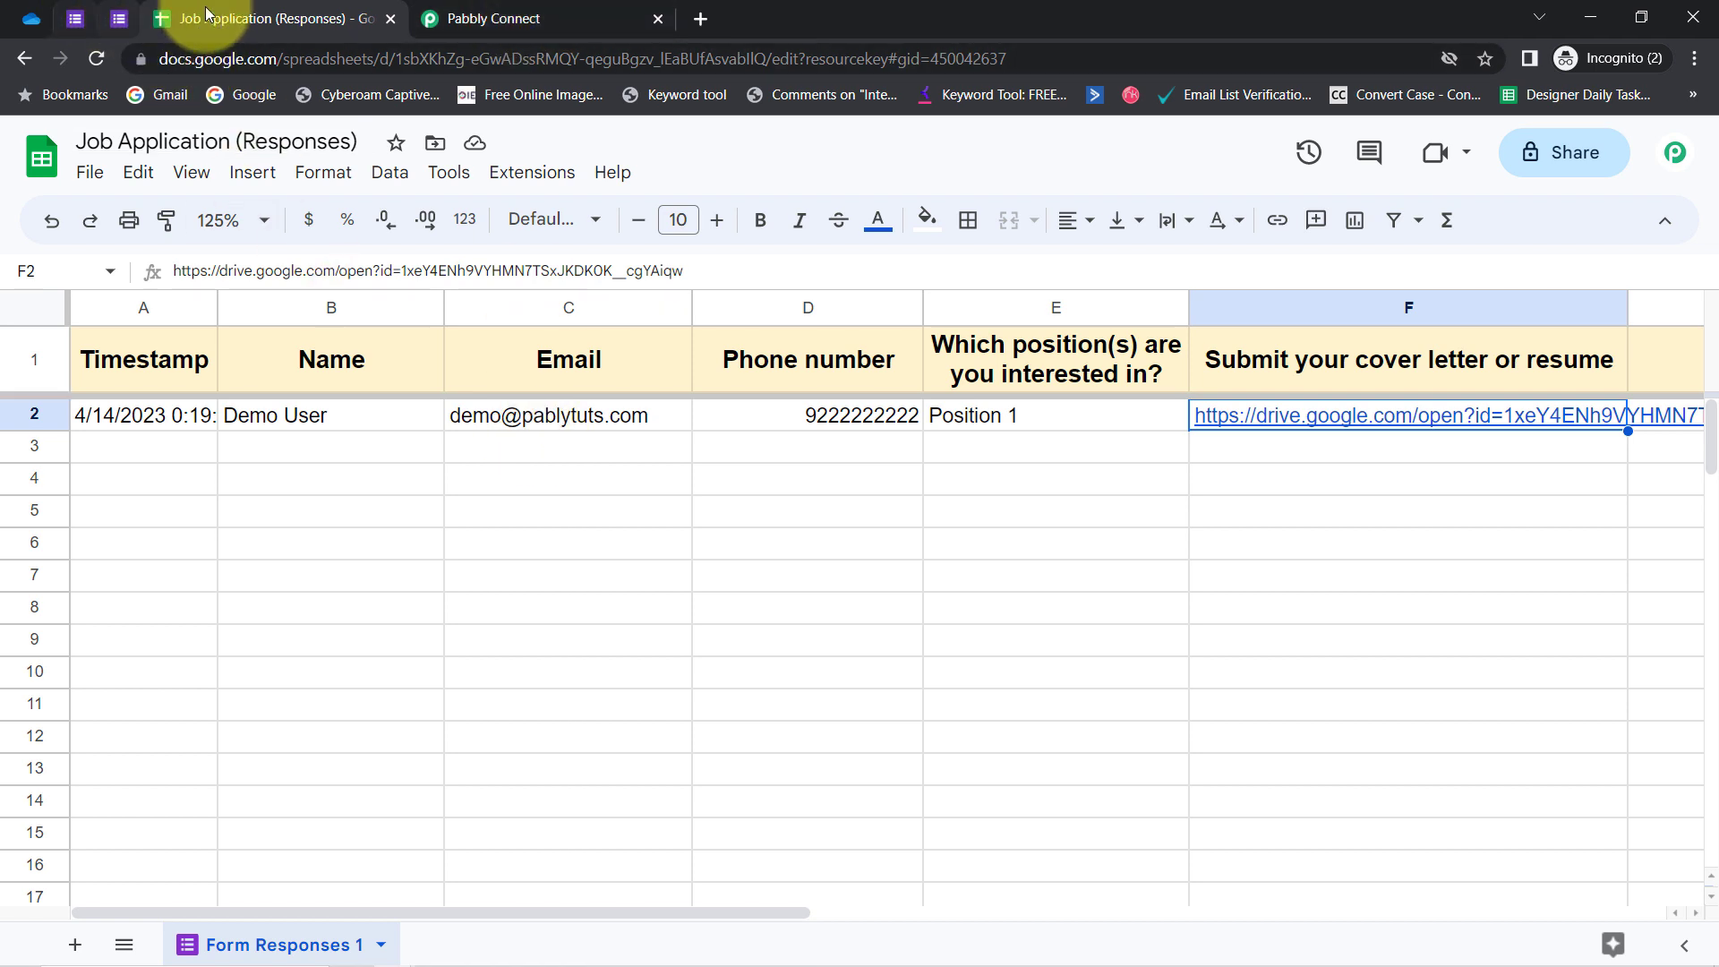
click(493, 19)
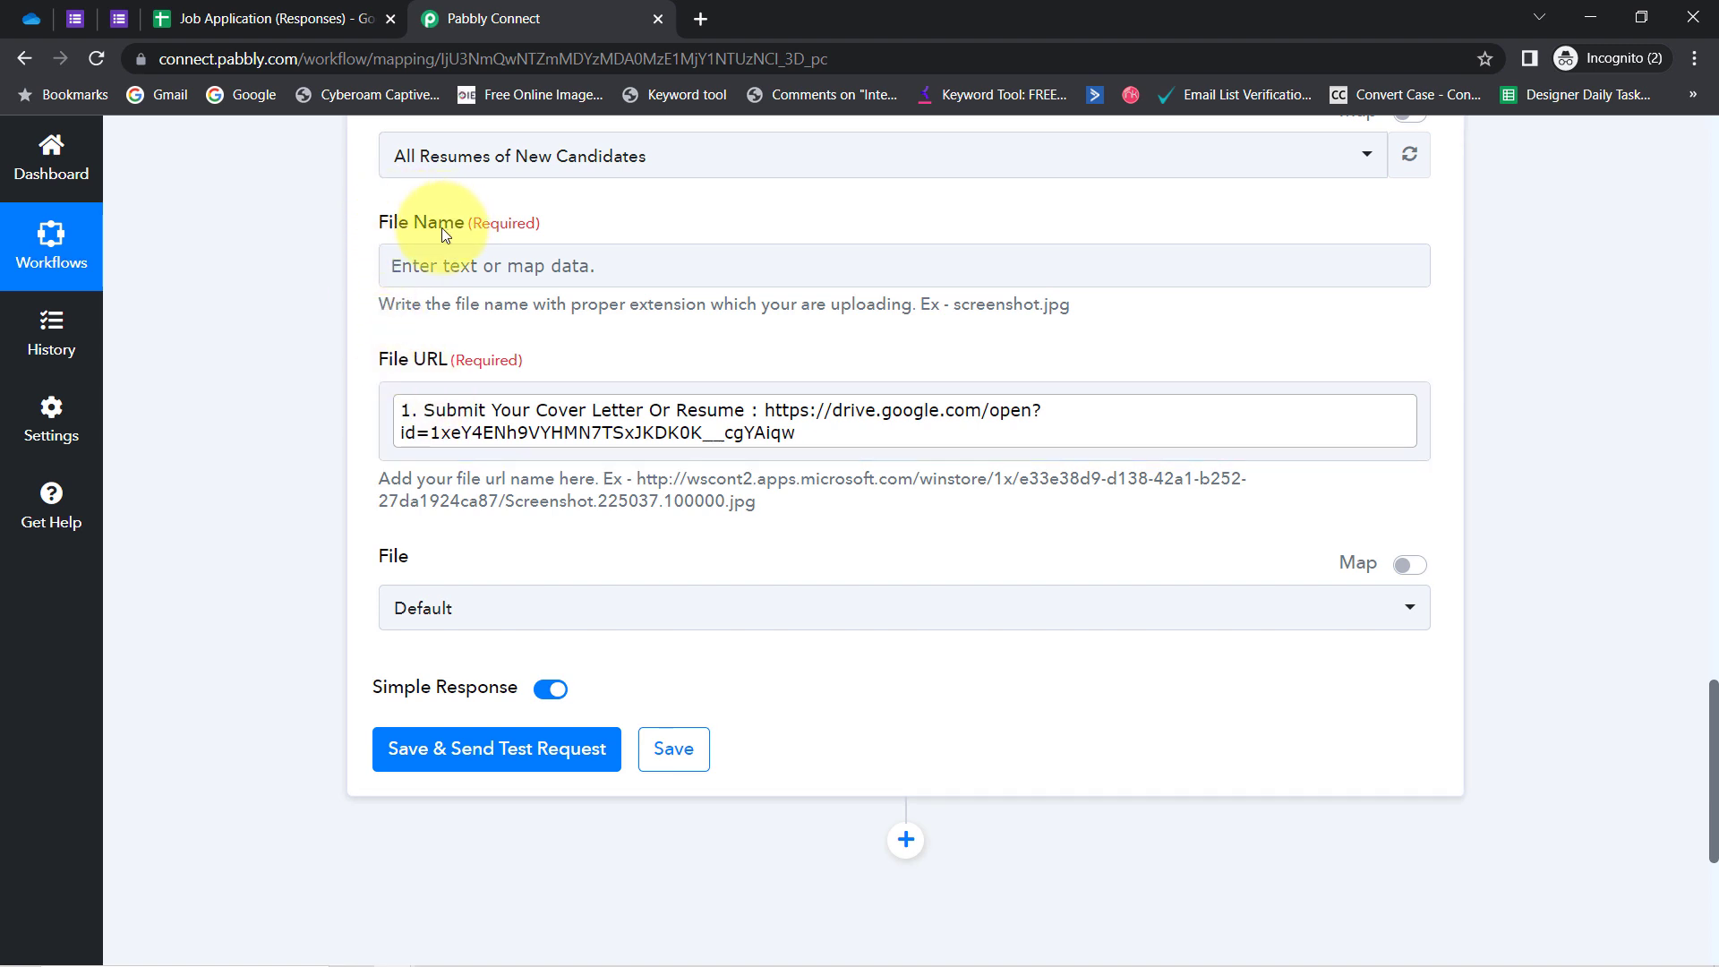
Step: Set the file name to 'Resume of - ' followed by the mapped applicant Name
click(698, 247)
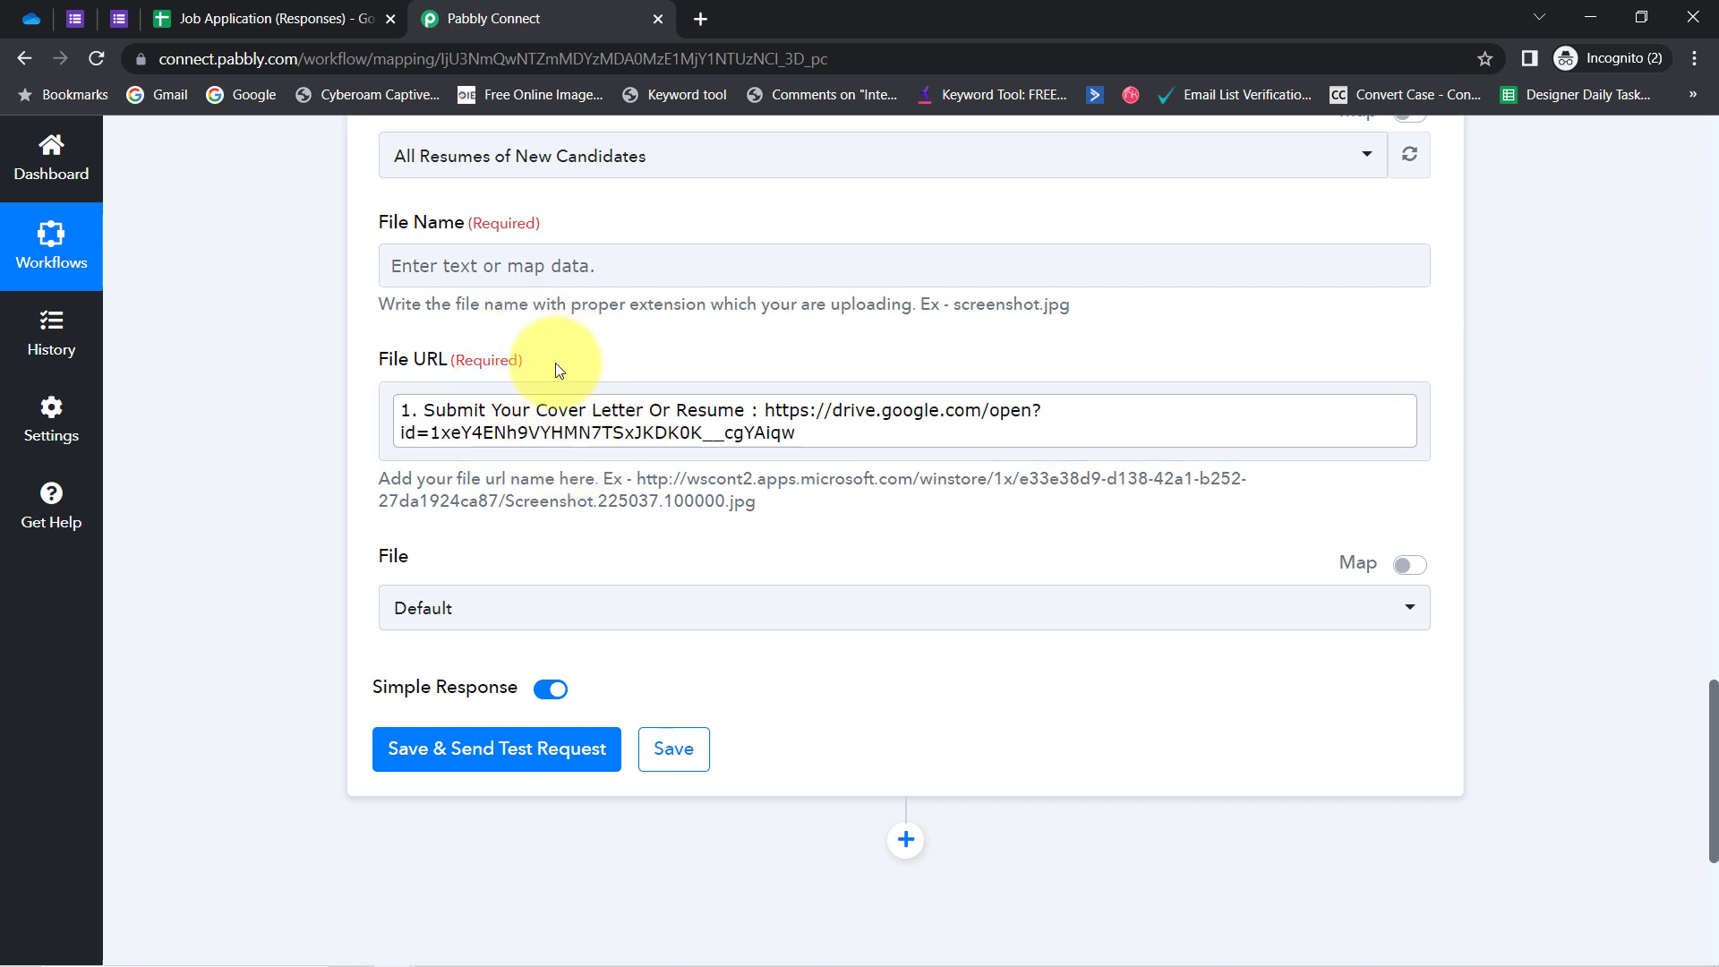
click(585, 271)
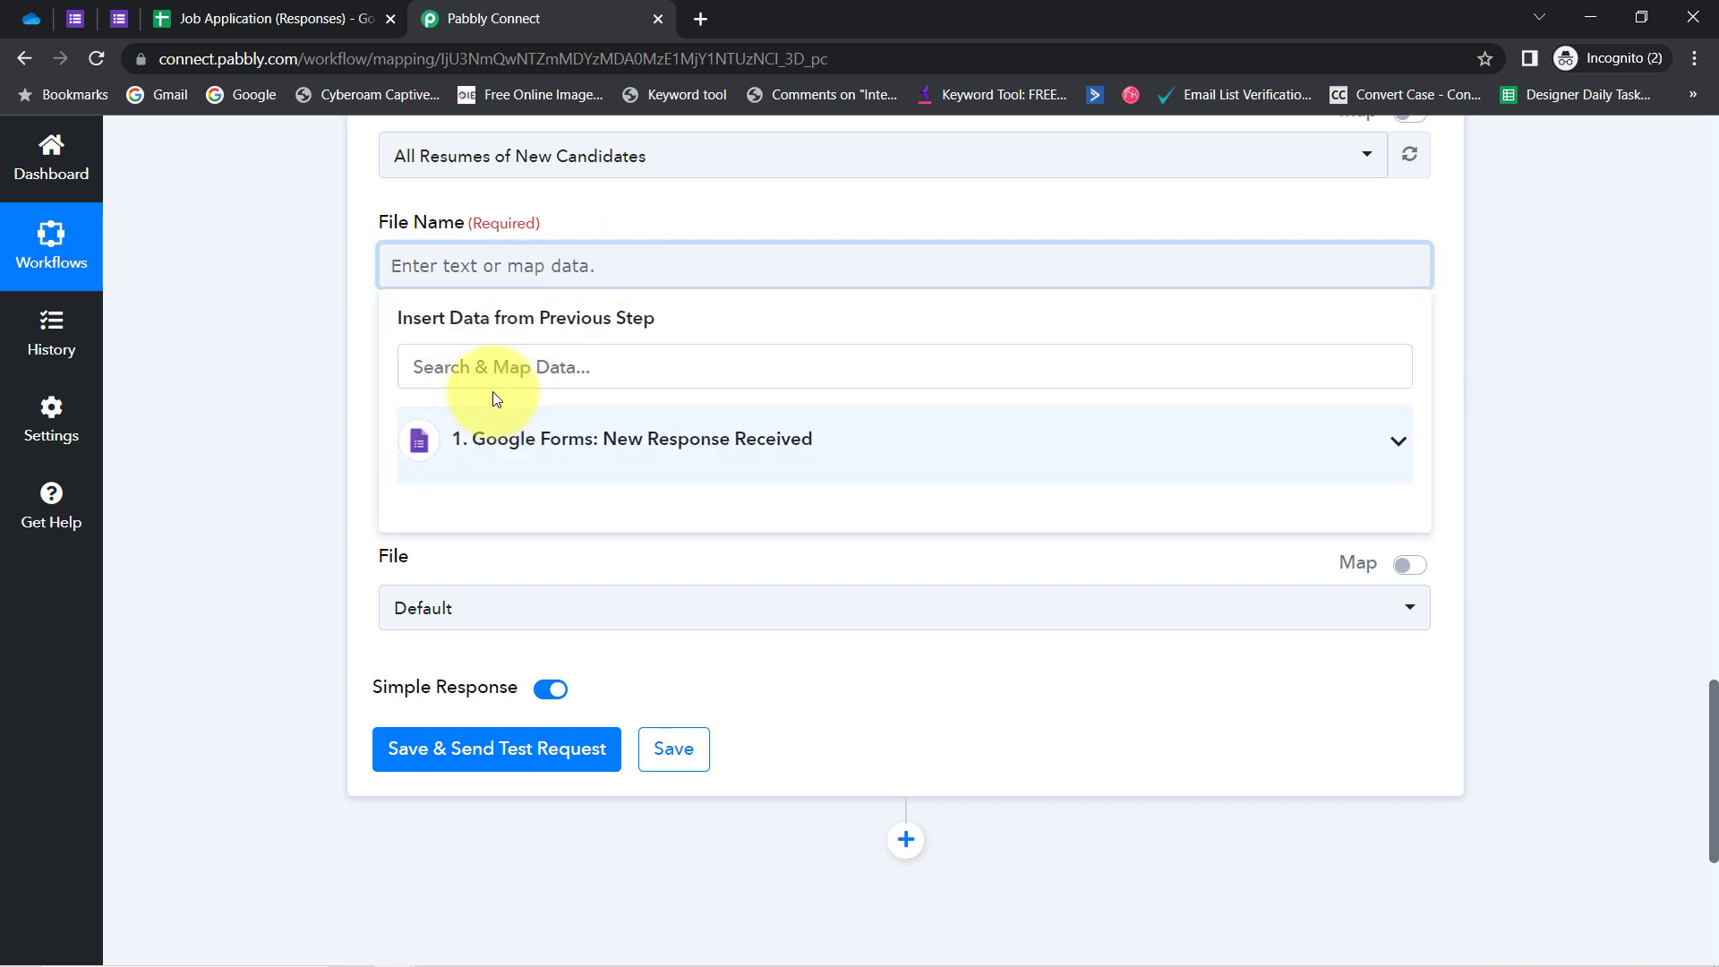
text(Resume of -)
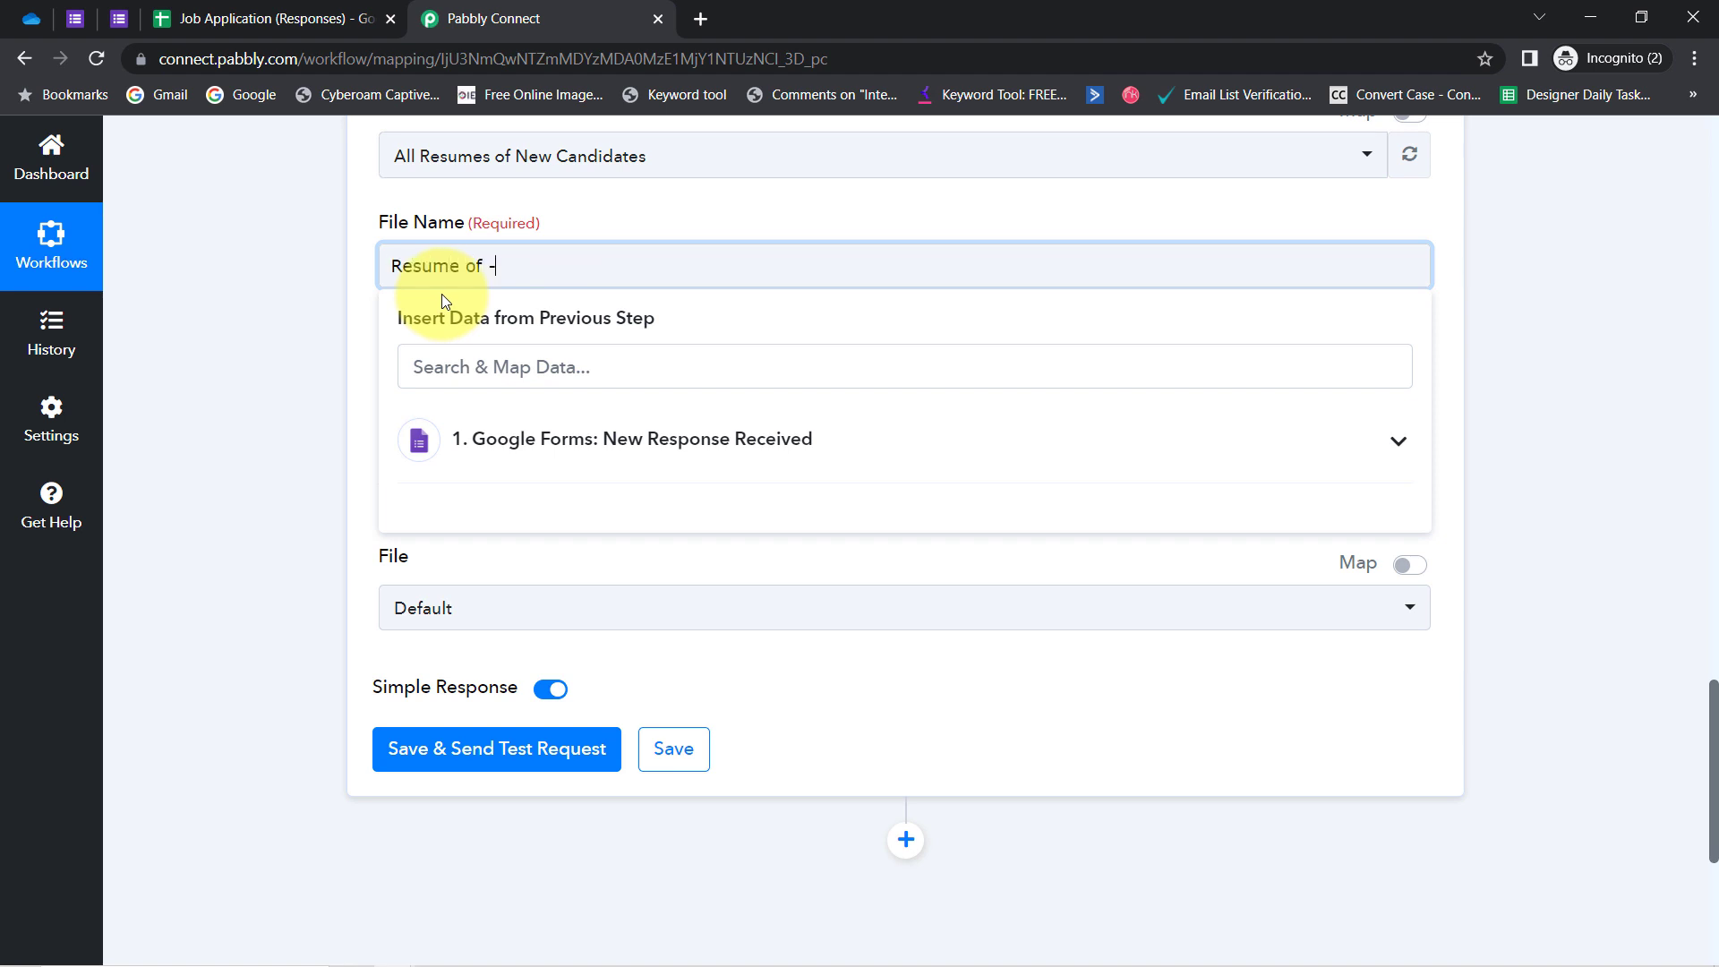
click(455, 362)
text(de)
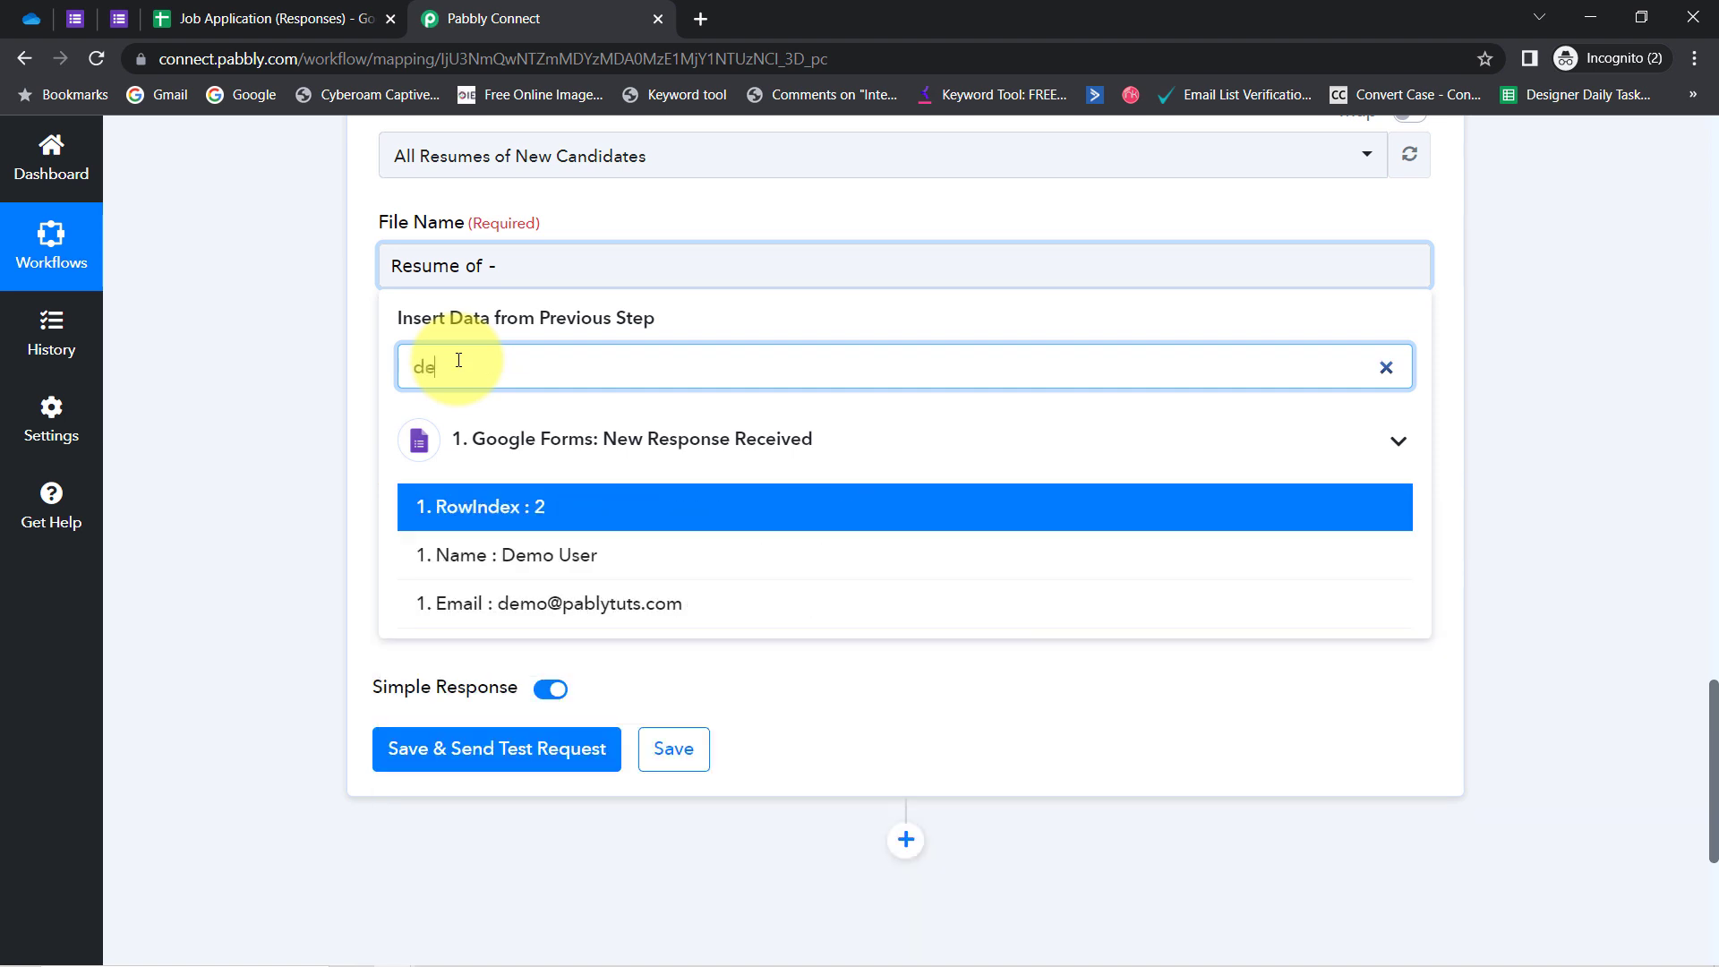
text(mo)
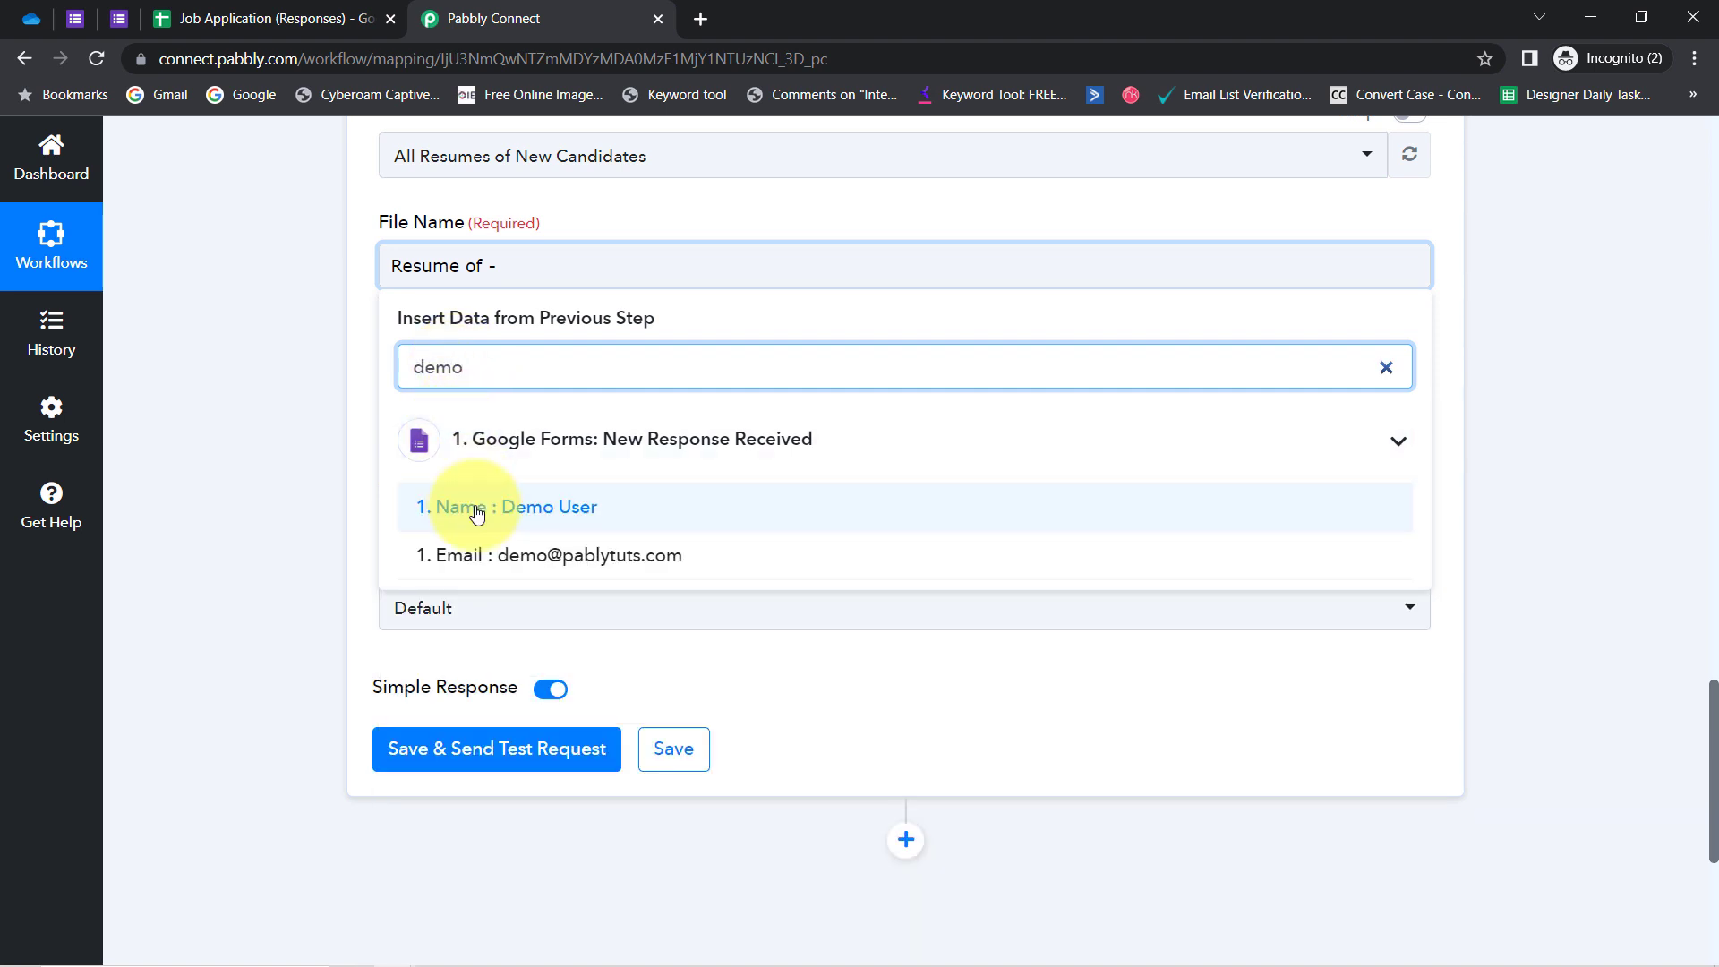
click(453, 505)
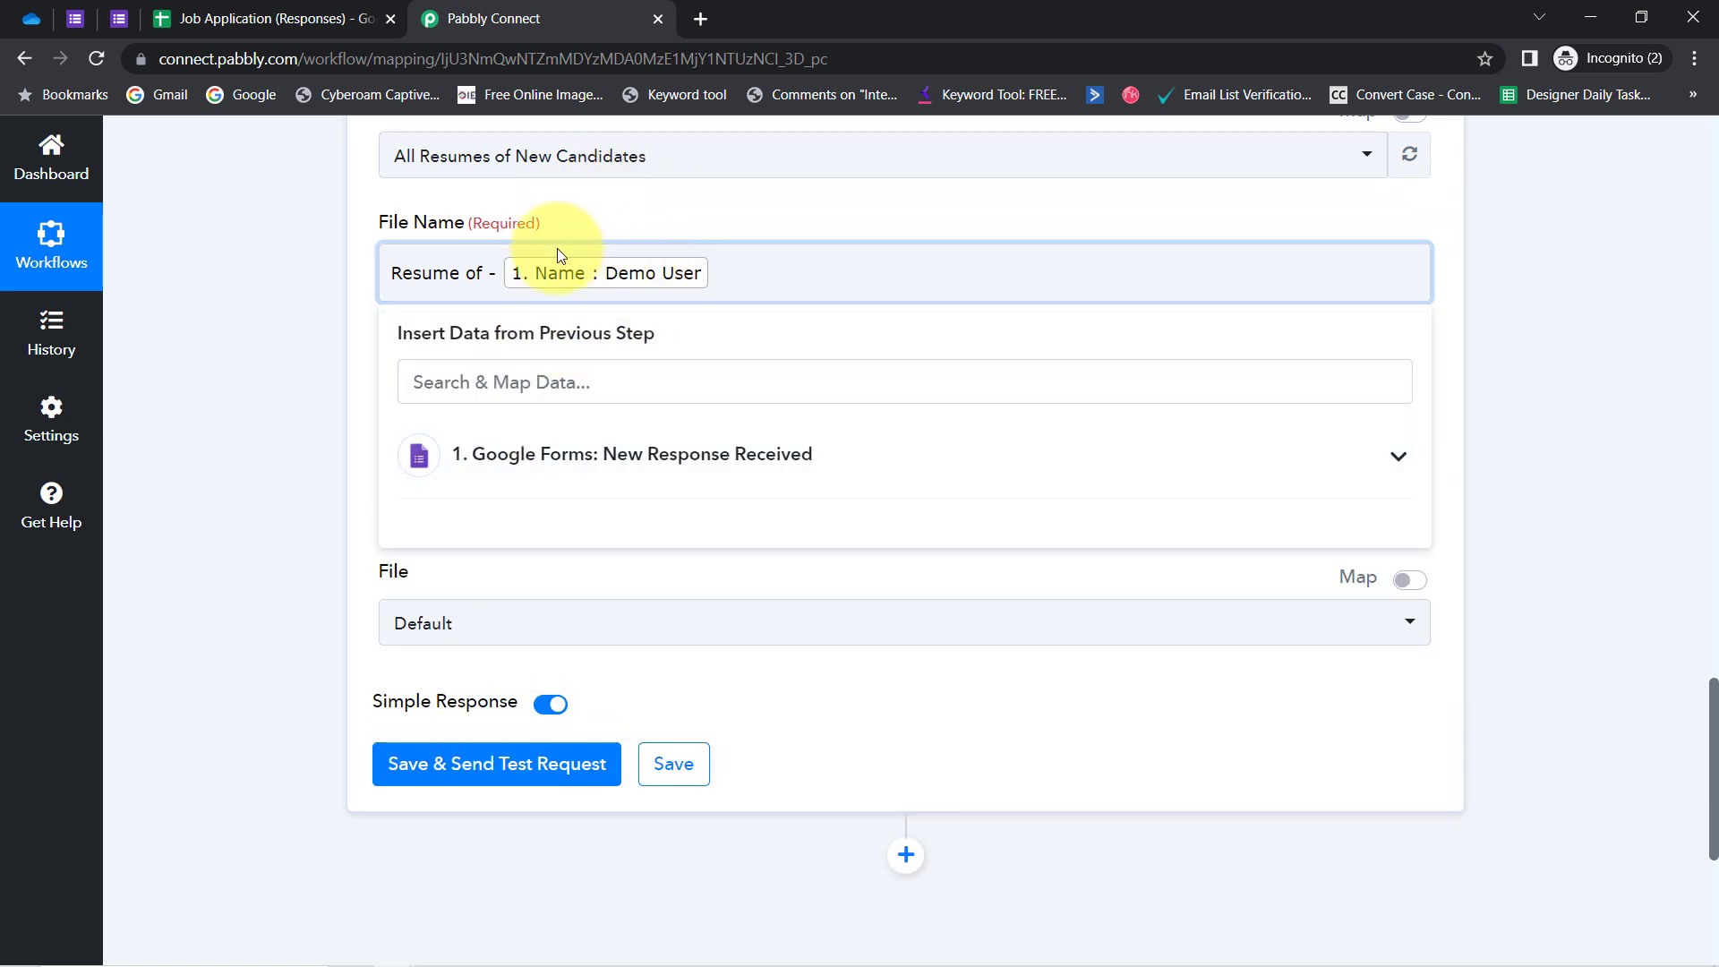
drag(466, 289, 381, 282)
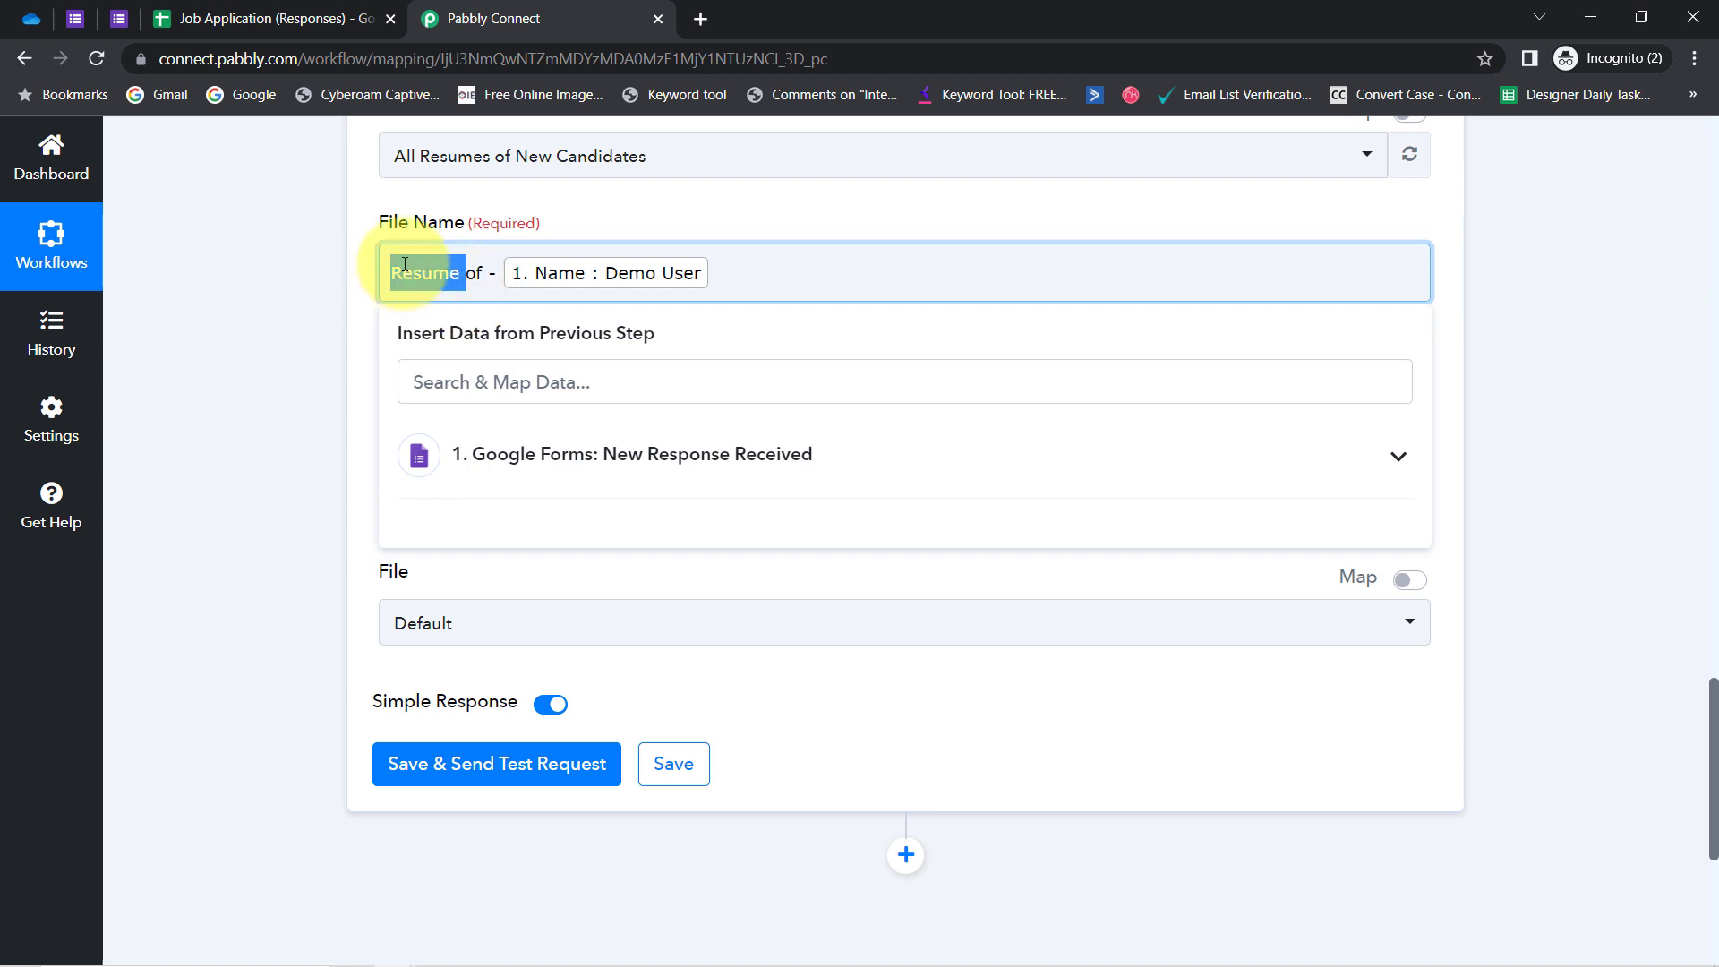
click(323, 336)
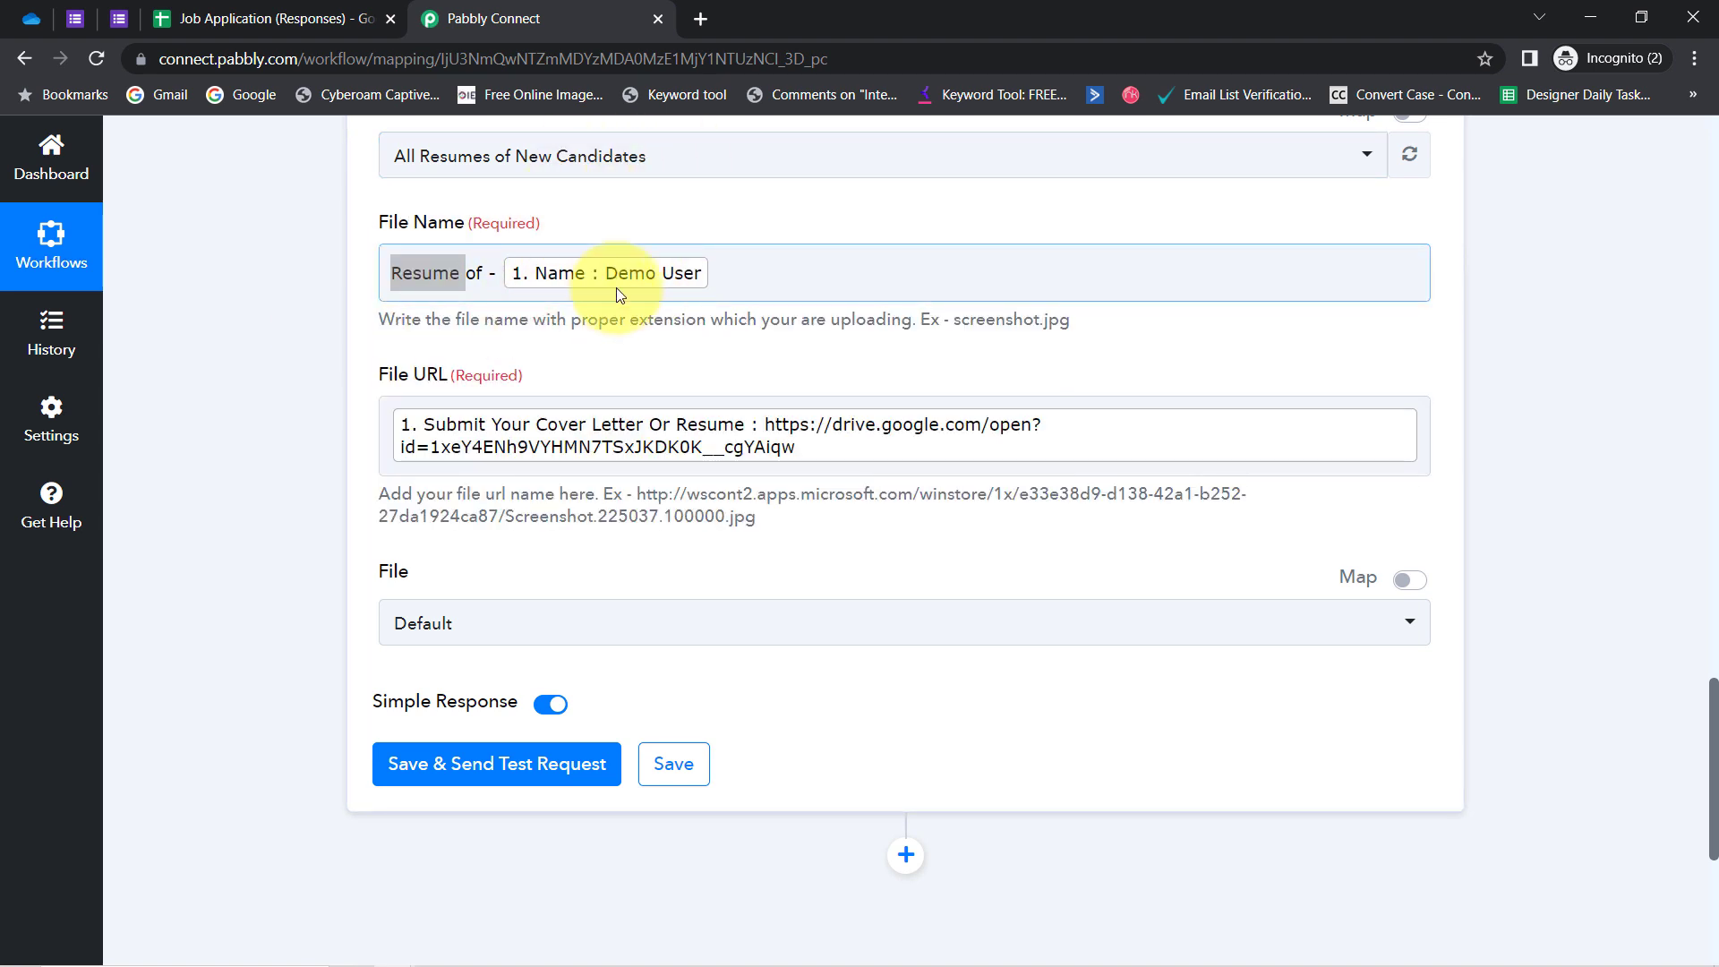
click(403, 270)
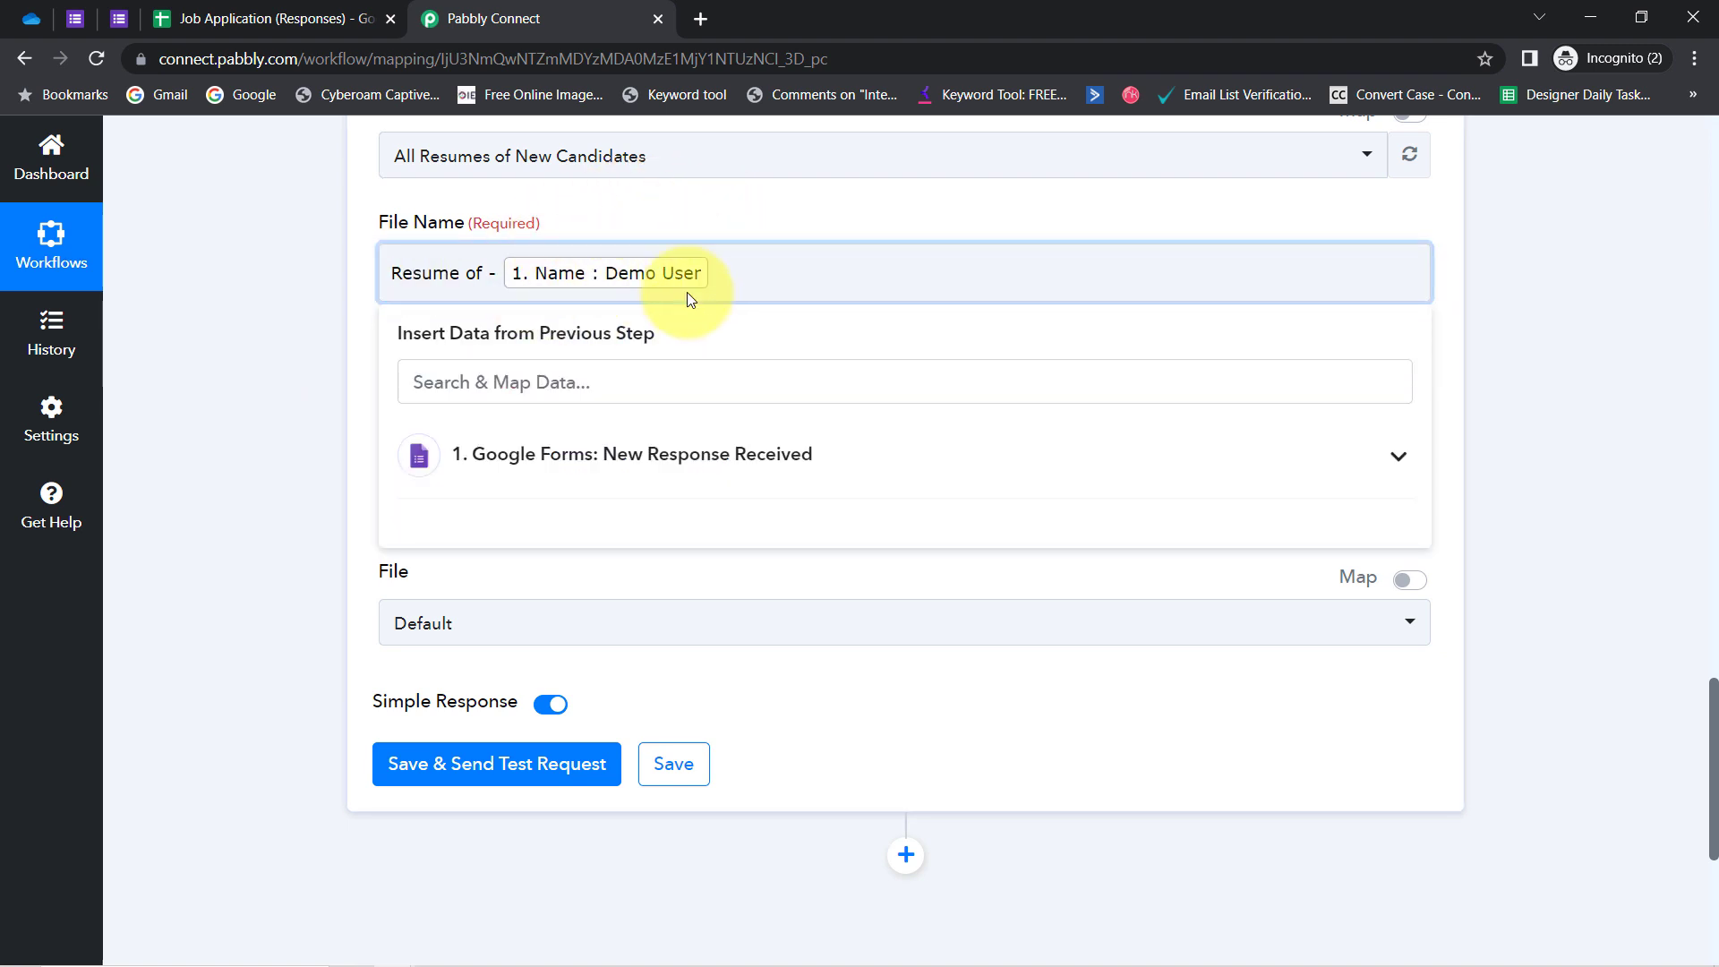
click(310, 327)
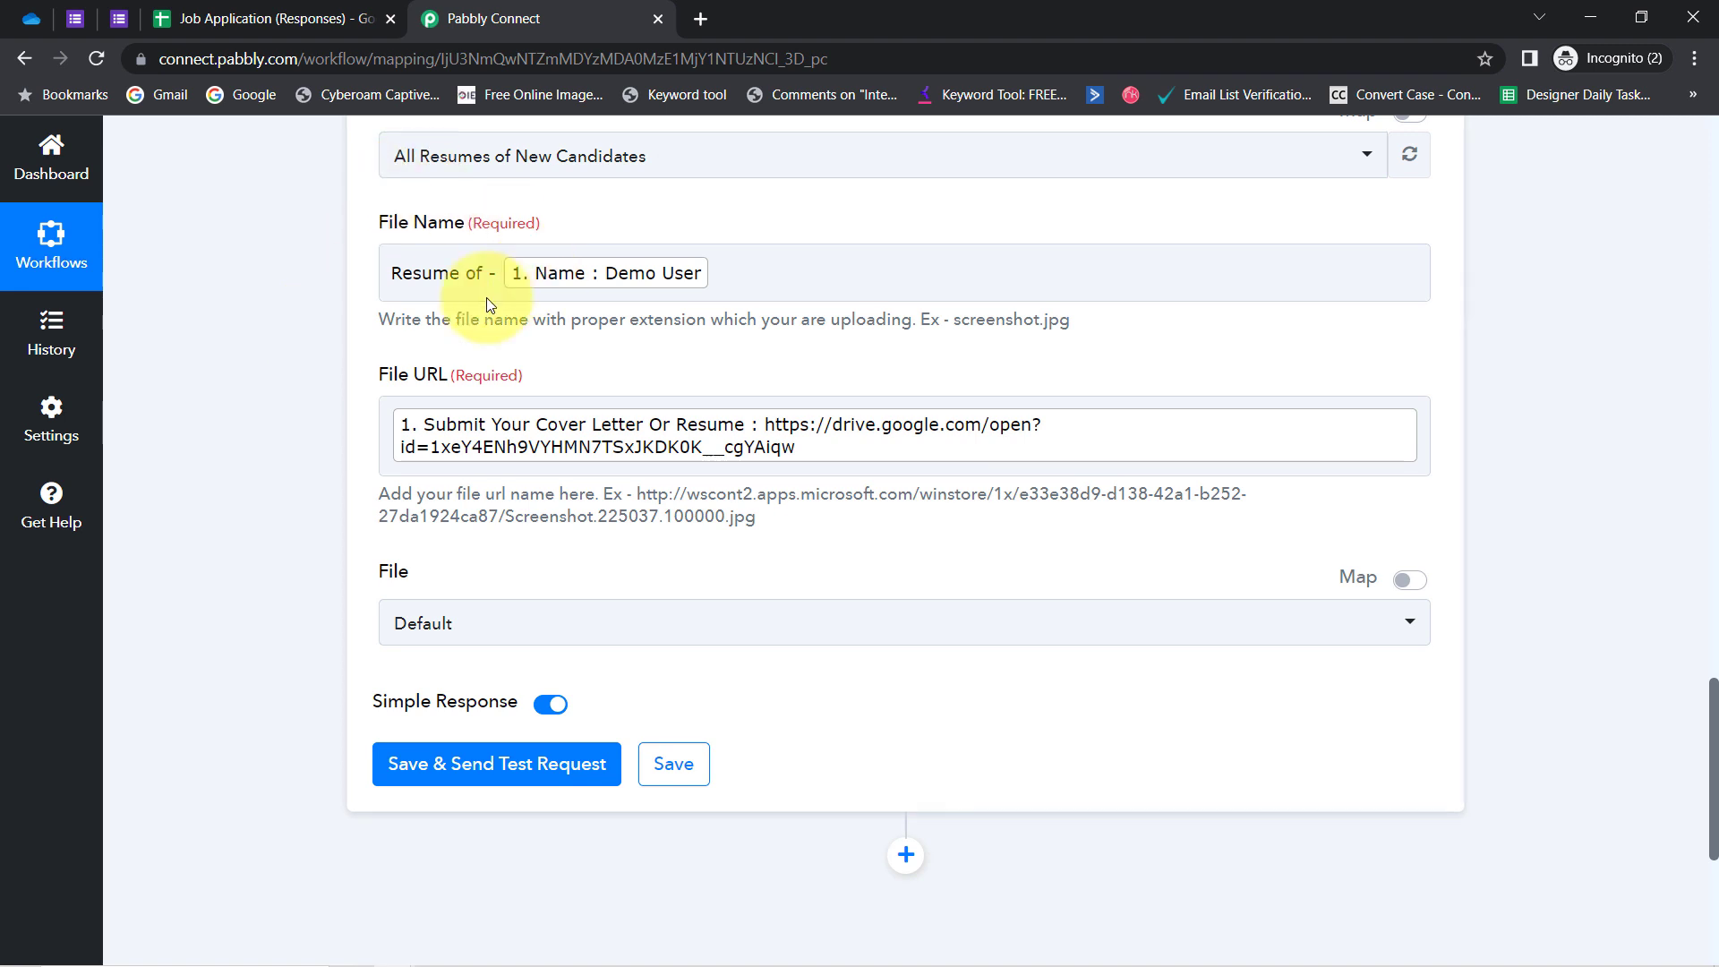
click(339, 280)
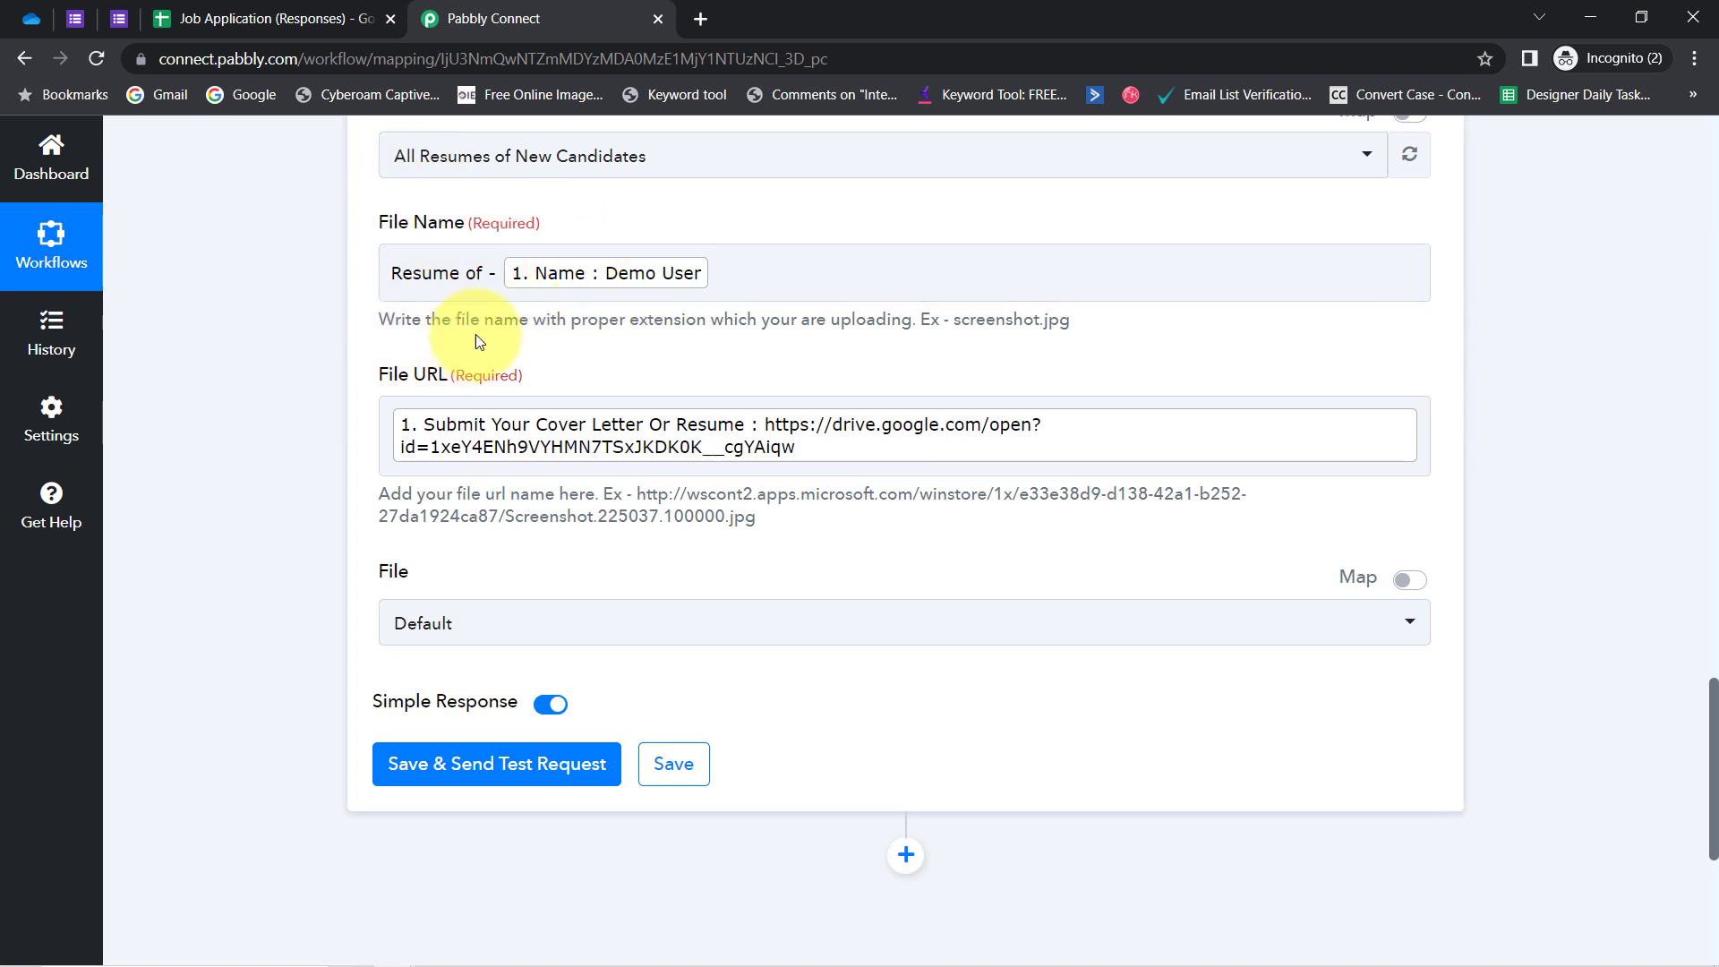
Step: Append '.pdf' to the file name, keep File at Default, and save and send a test request
double_click(813, 319)
double_click(1059, 320)
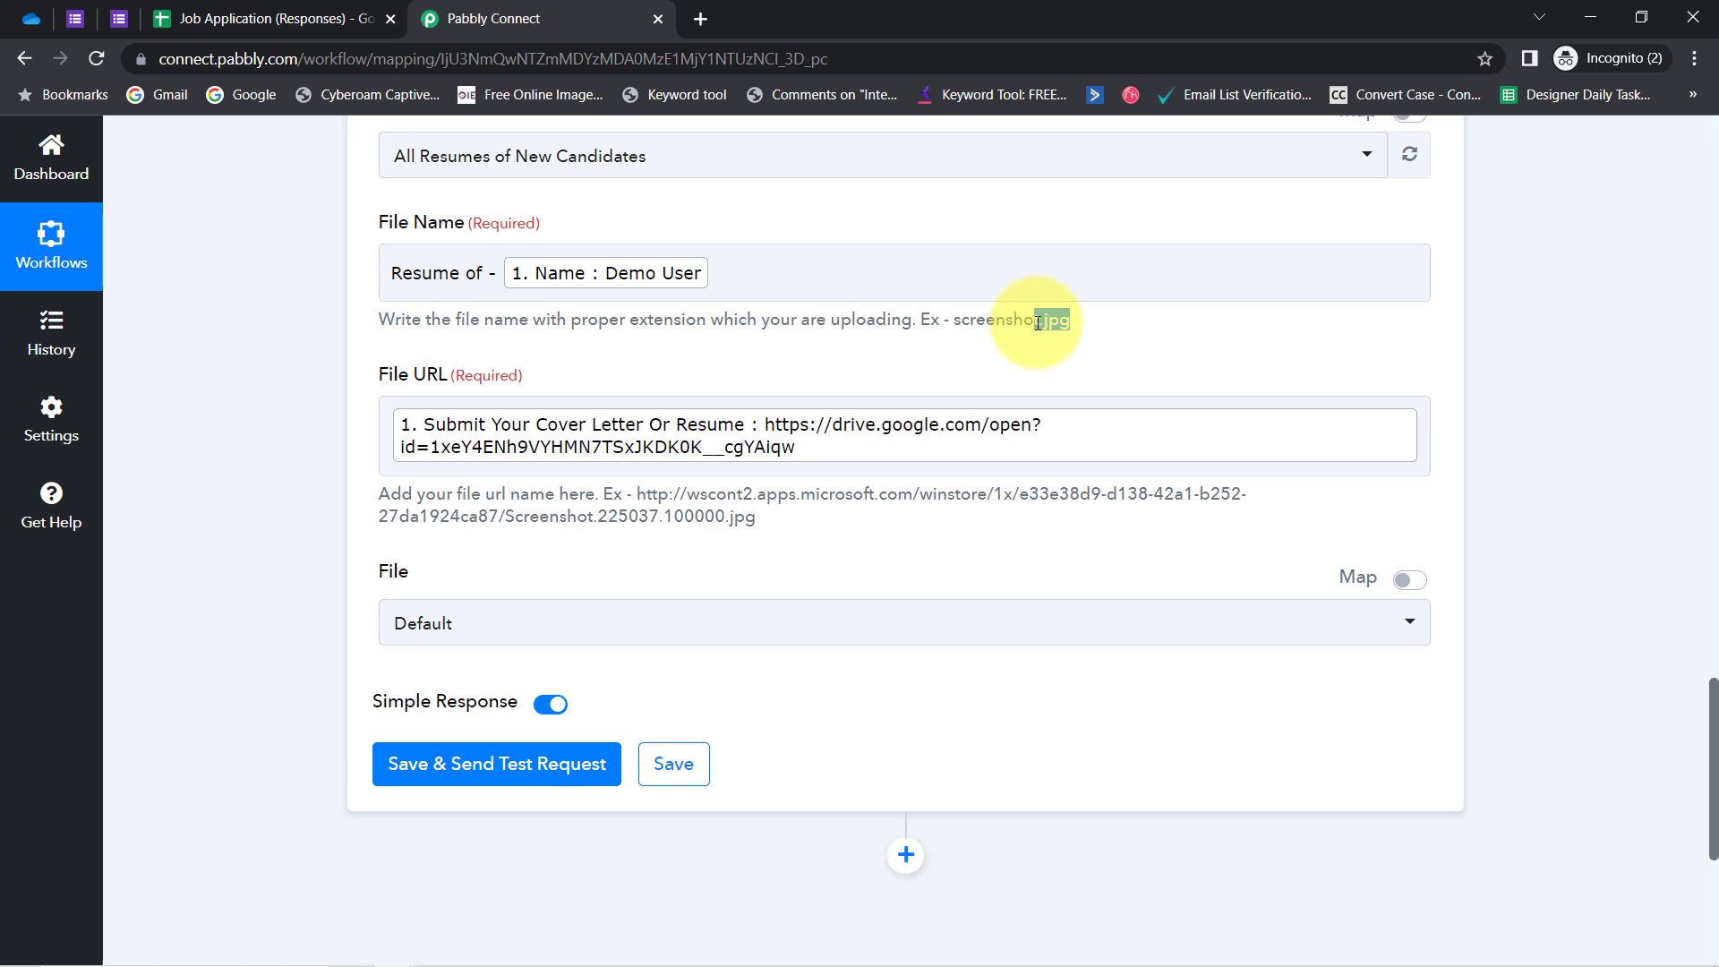
click(766, 280)
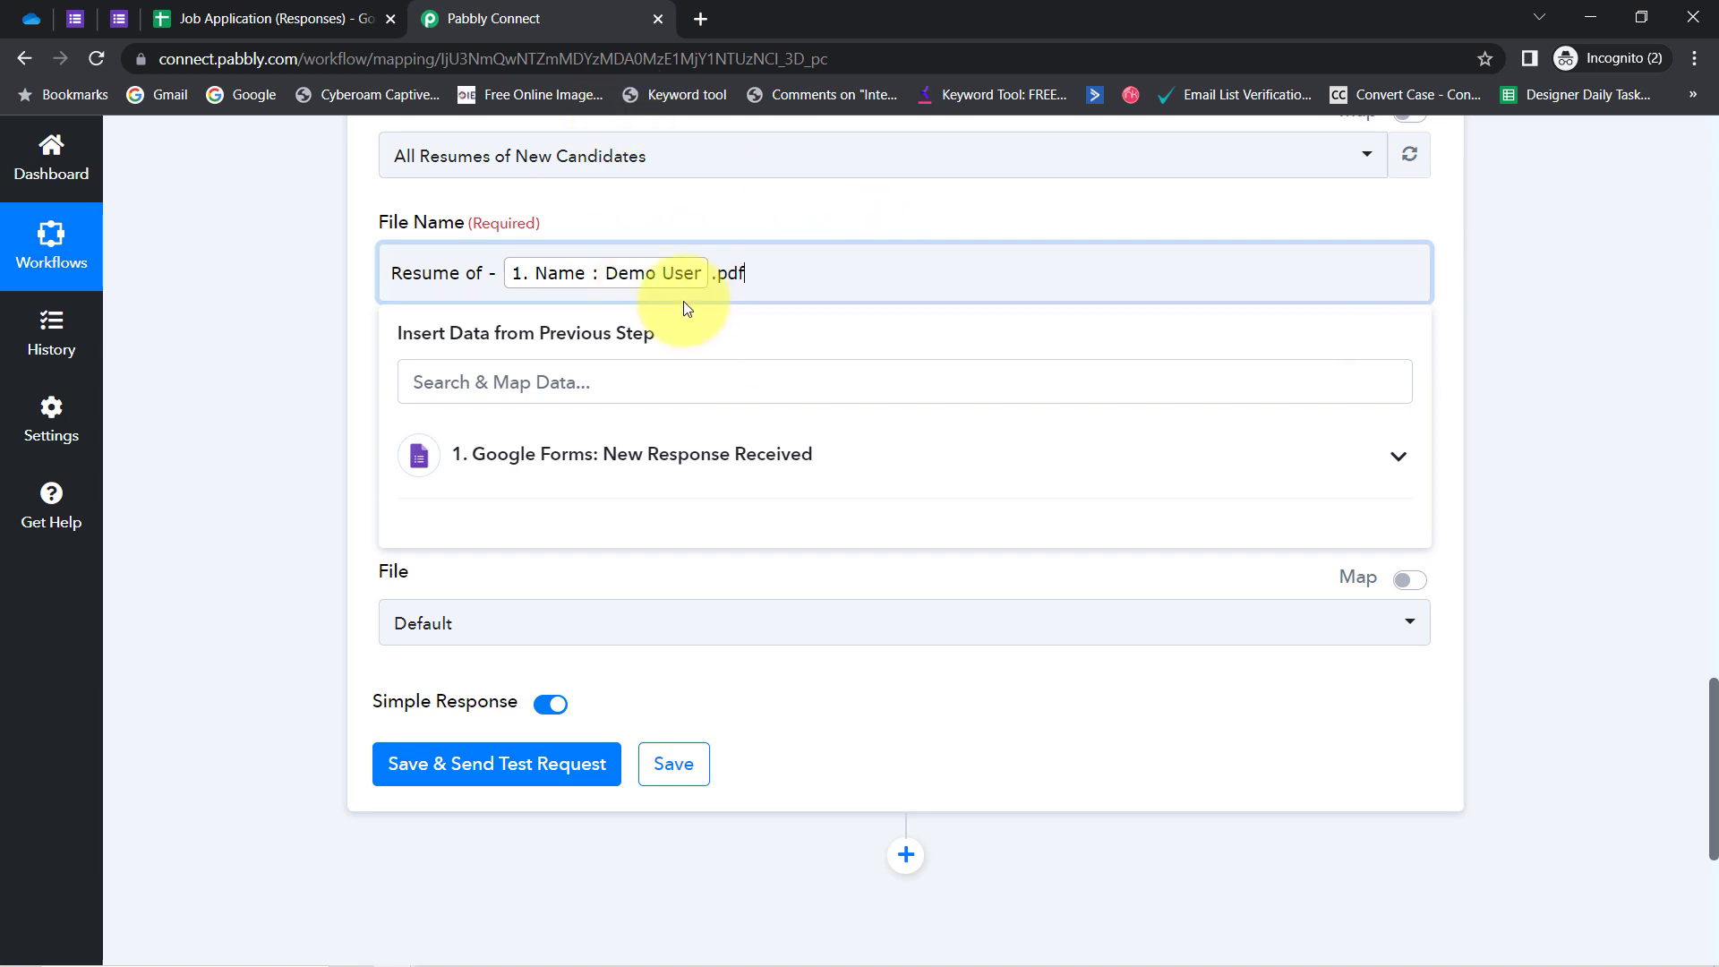
click(273, 432)
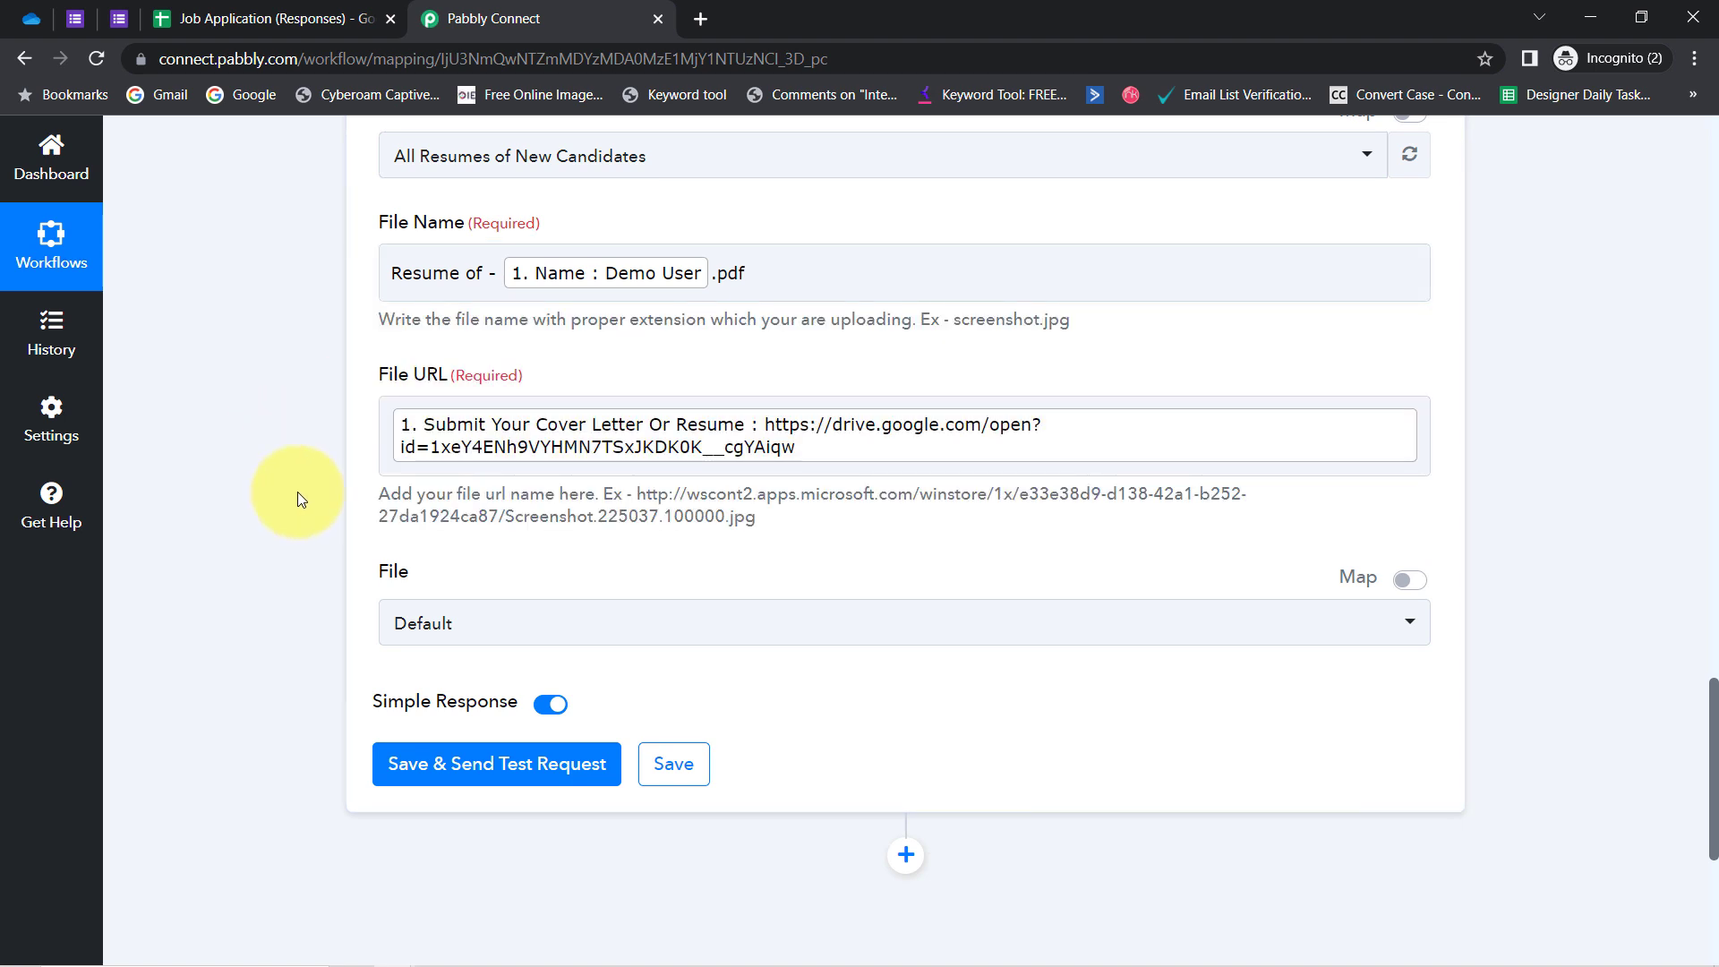
click(414, 625)
click(466, 731)
click(449, 763)
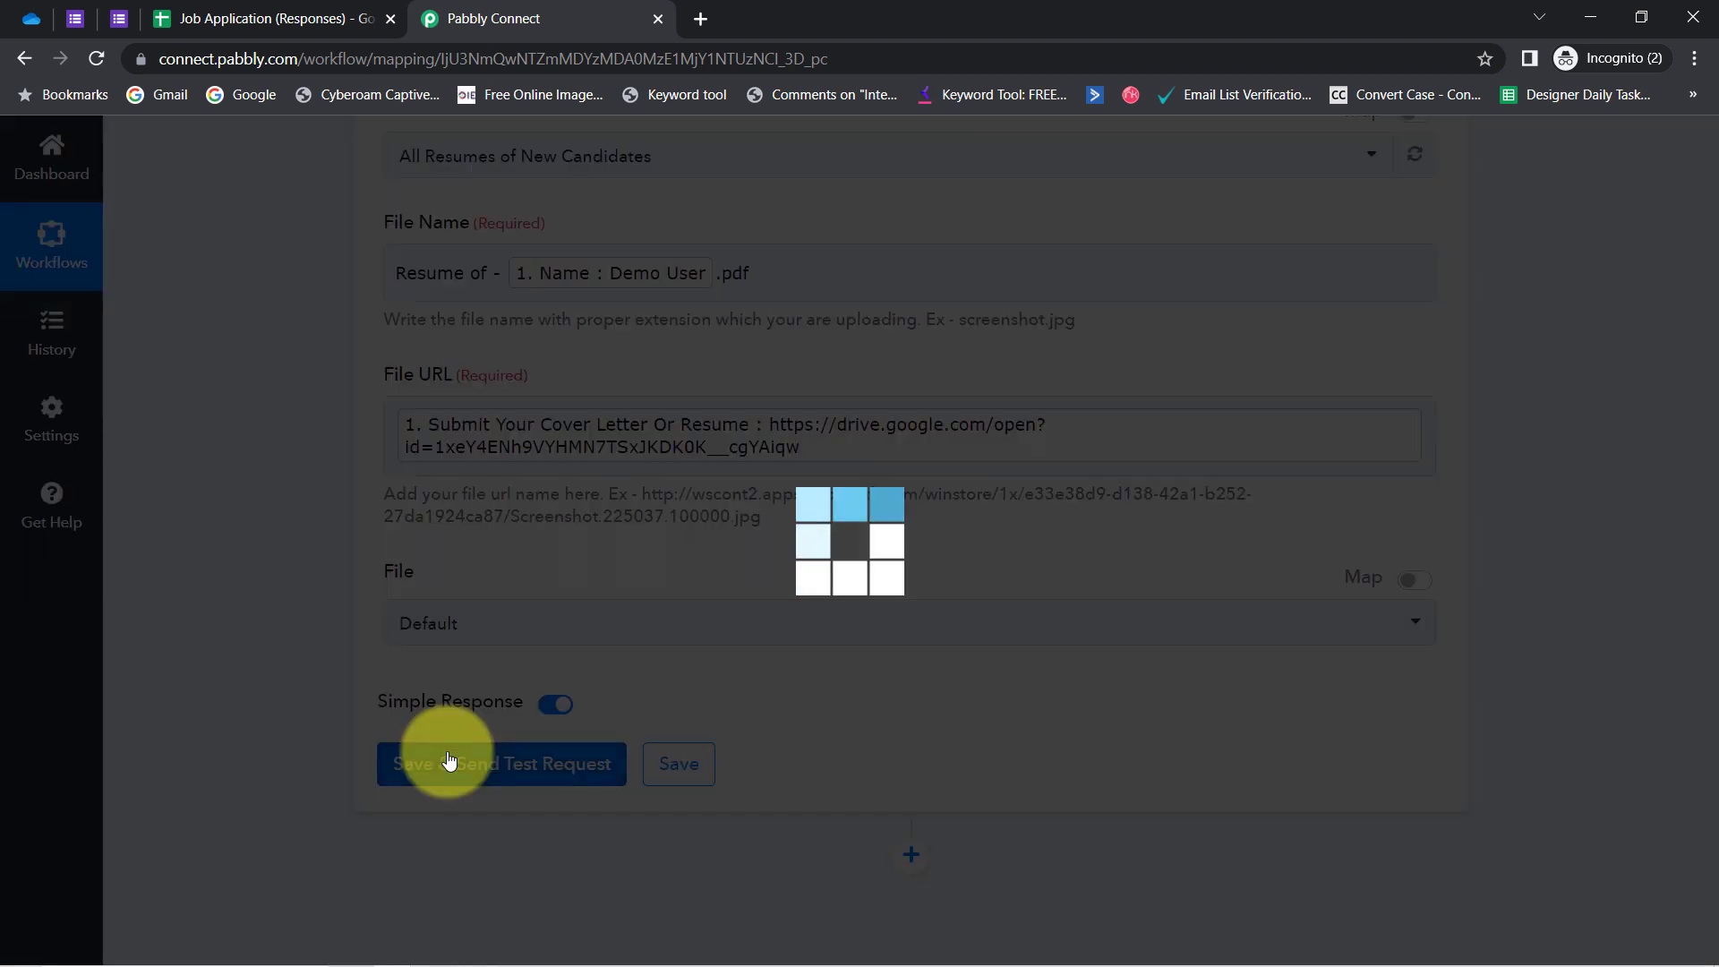
Step: Refresh the All Resumes of New Candidates folder and open the uploaded resume PDF
click(26, 18)
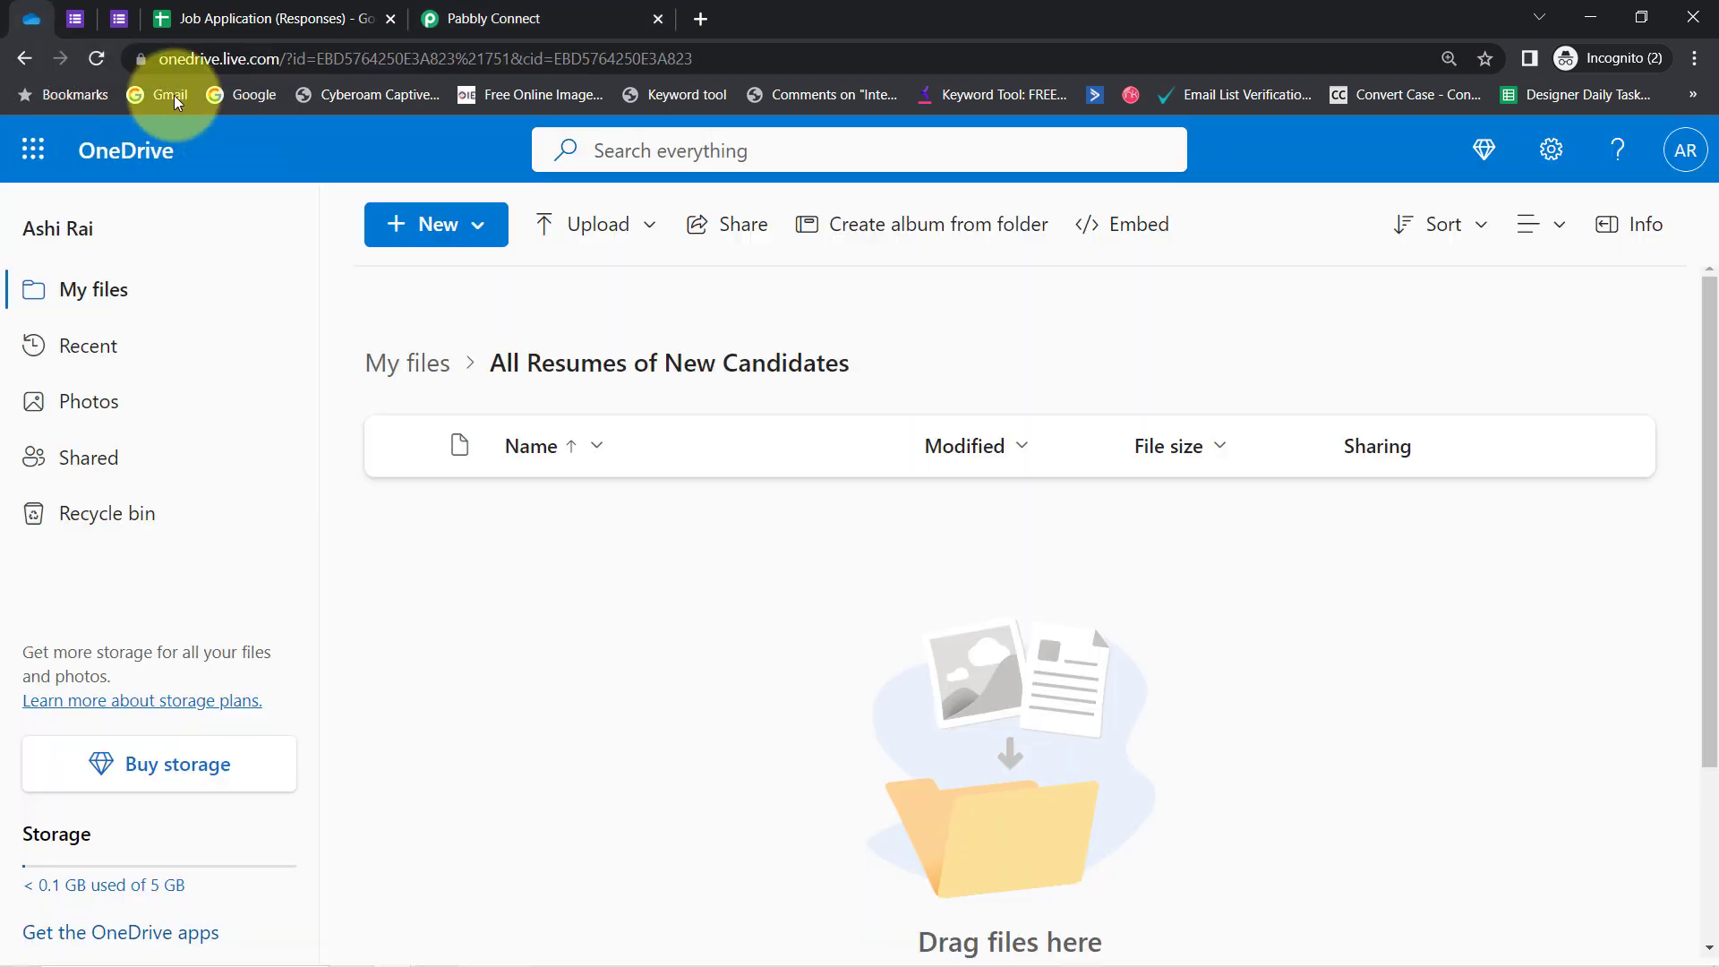
click(89, 61)
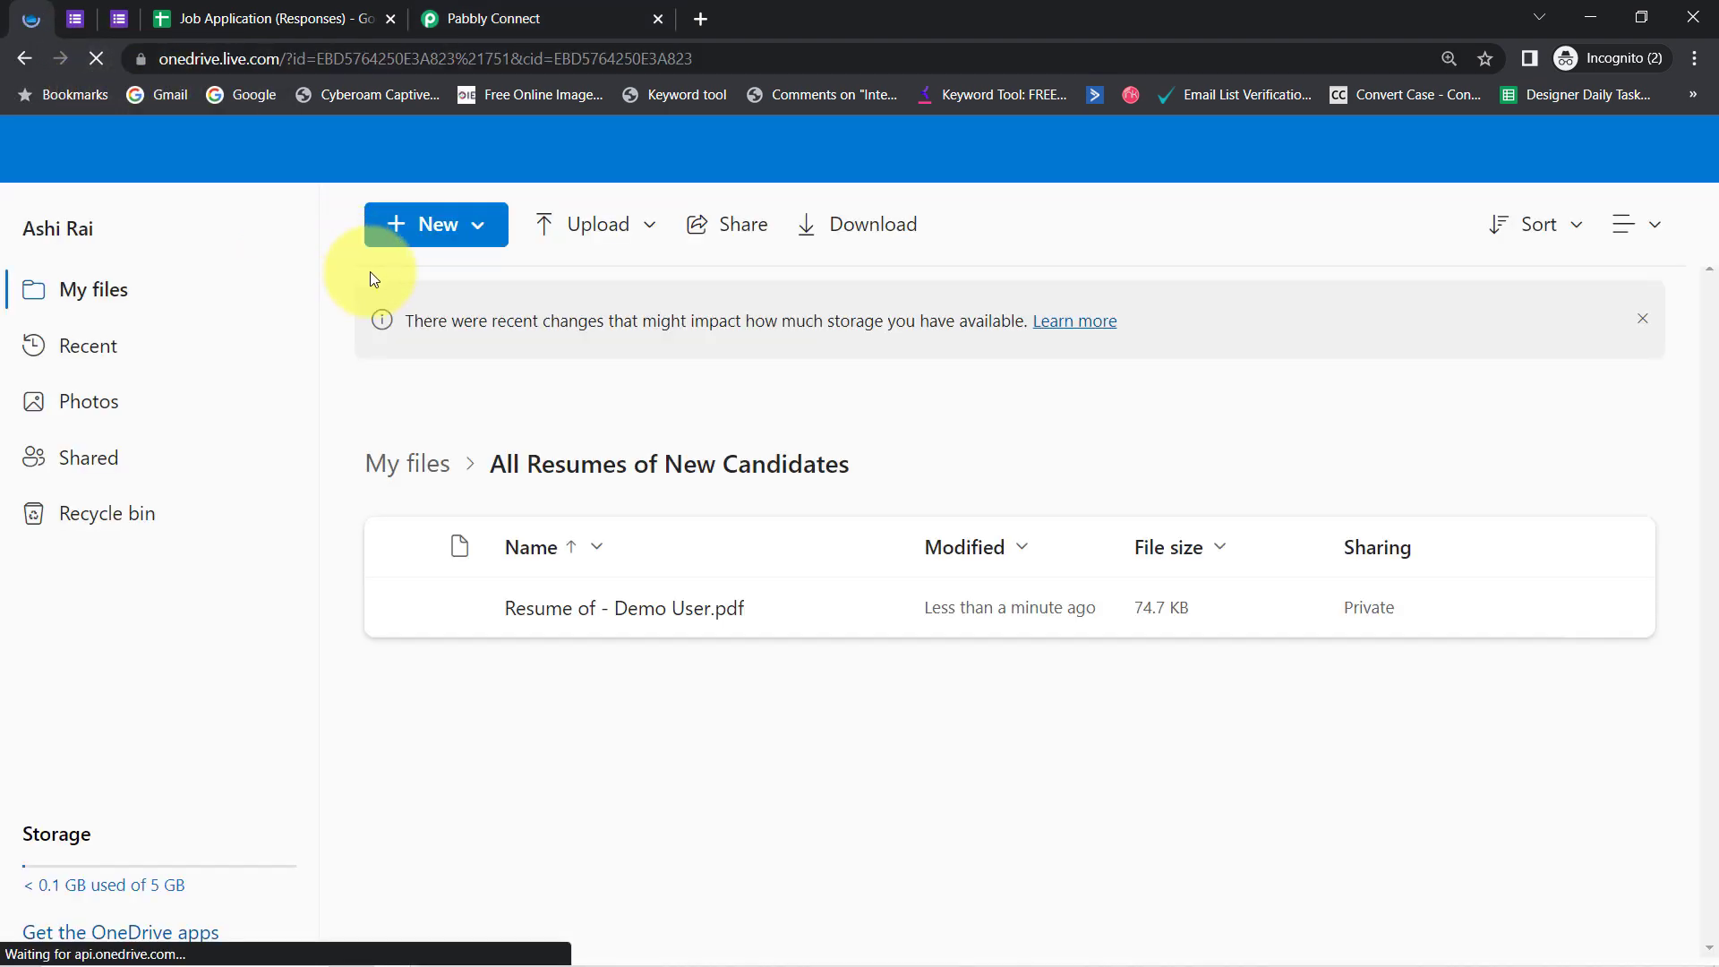
click(573, 622)
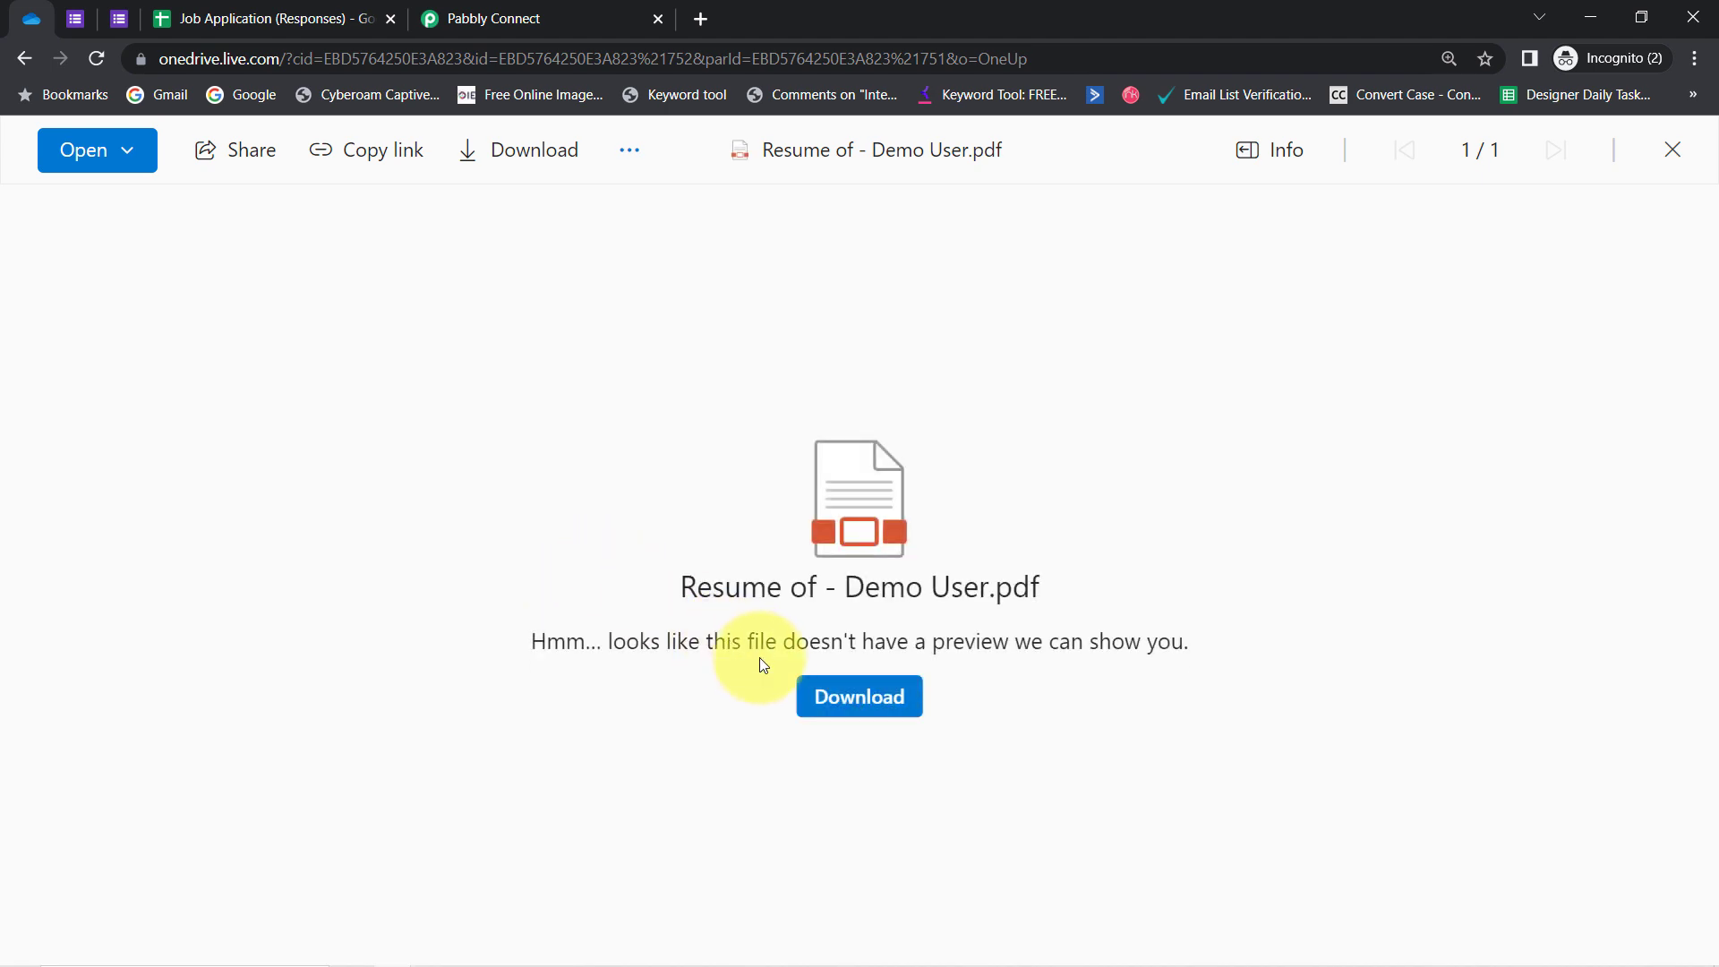
Step: Download the resume PDF and save a copy to the computer
click(848, 707)
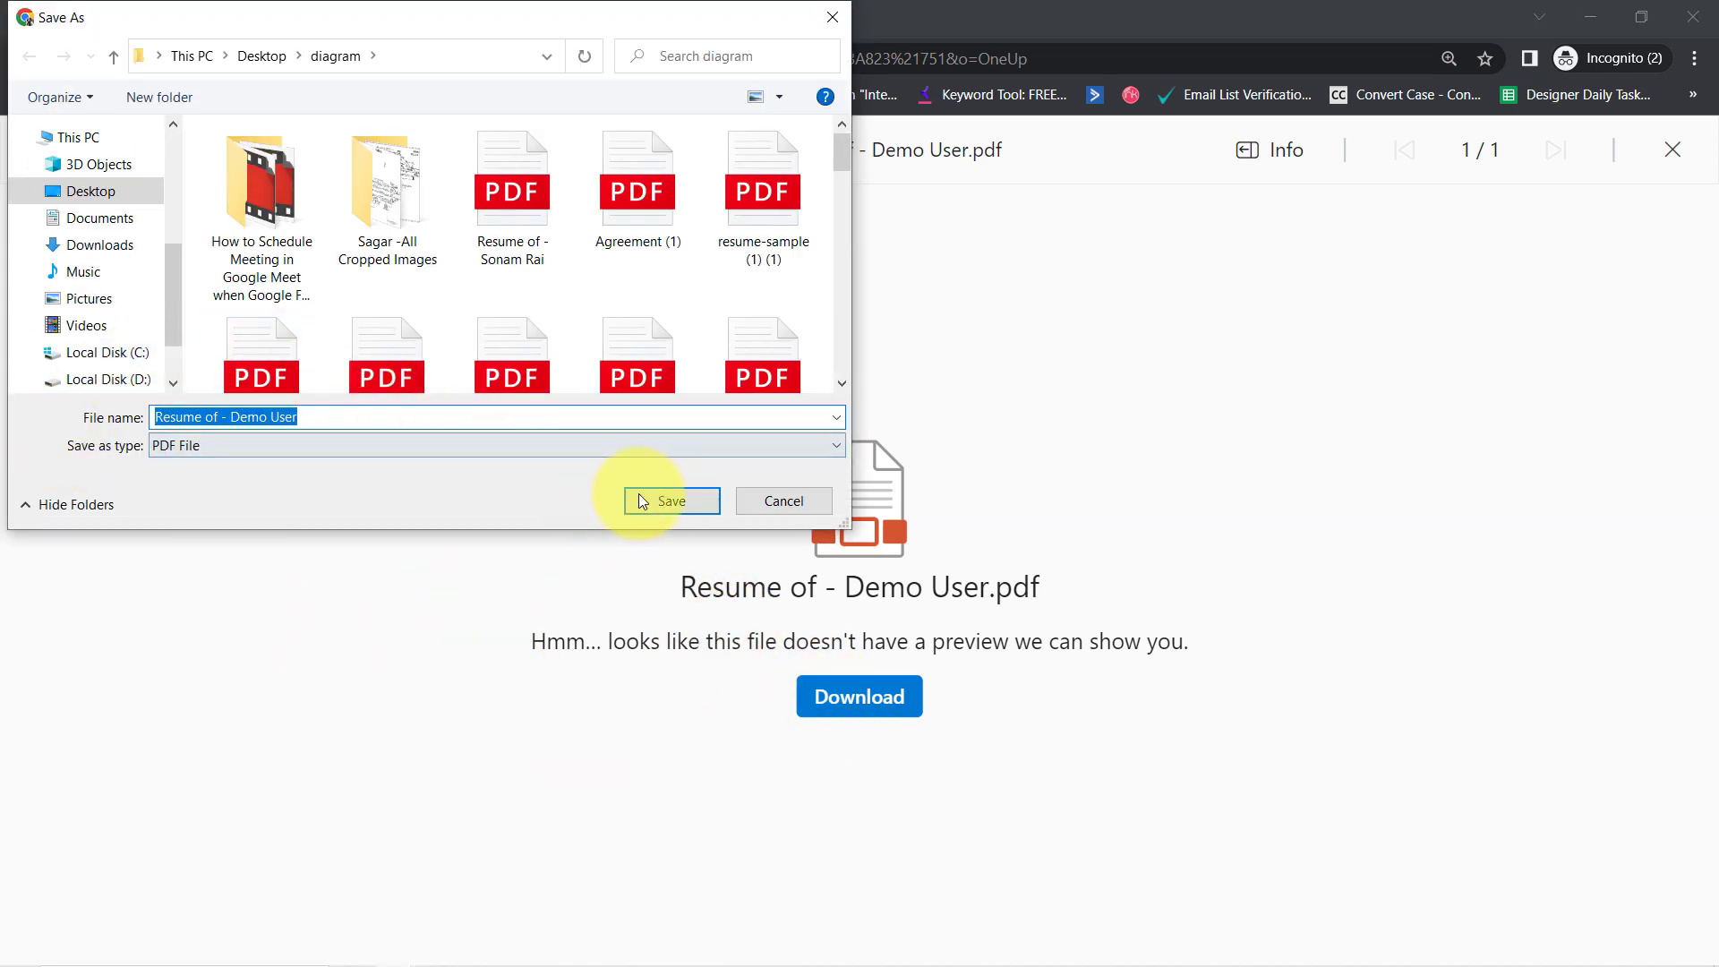
click(642, 501)
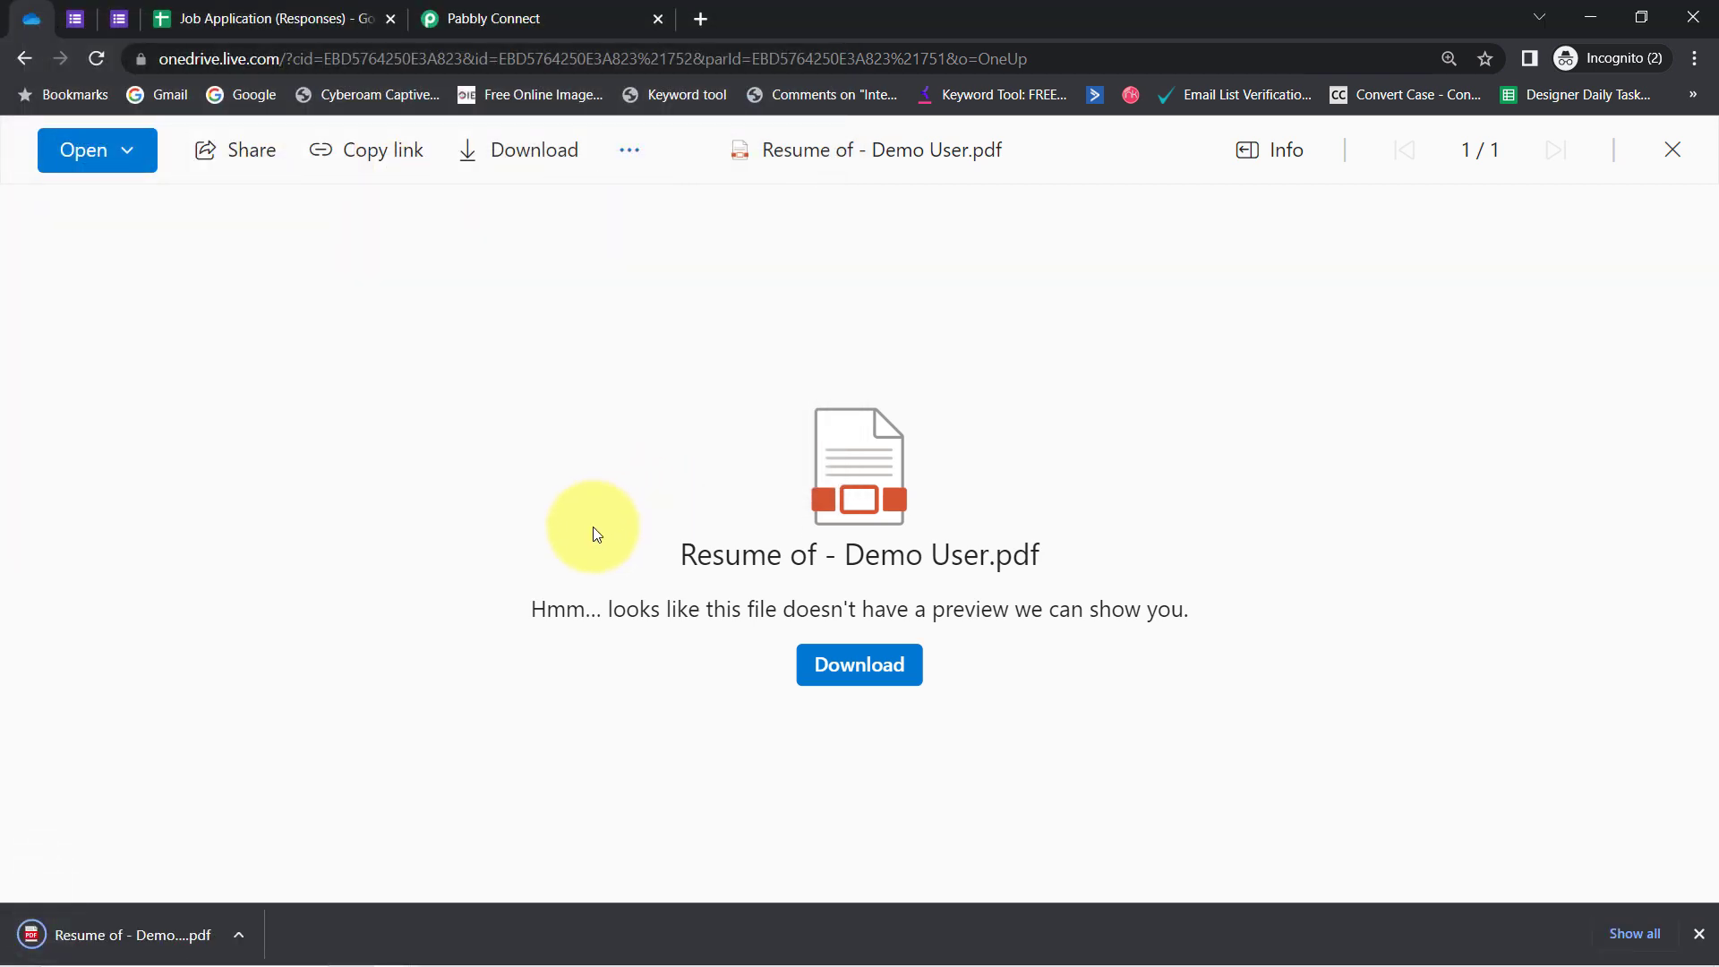
click(120, 21)
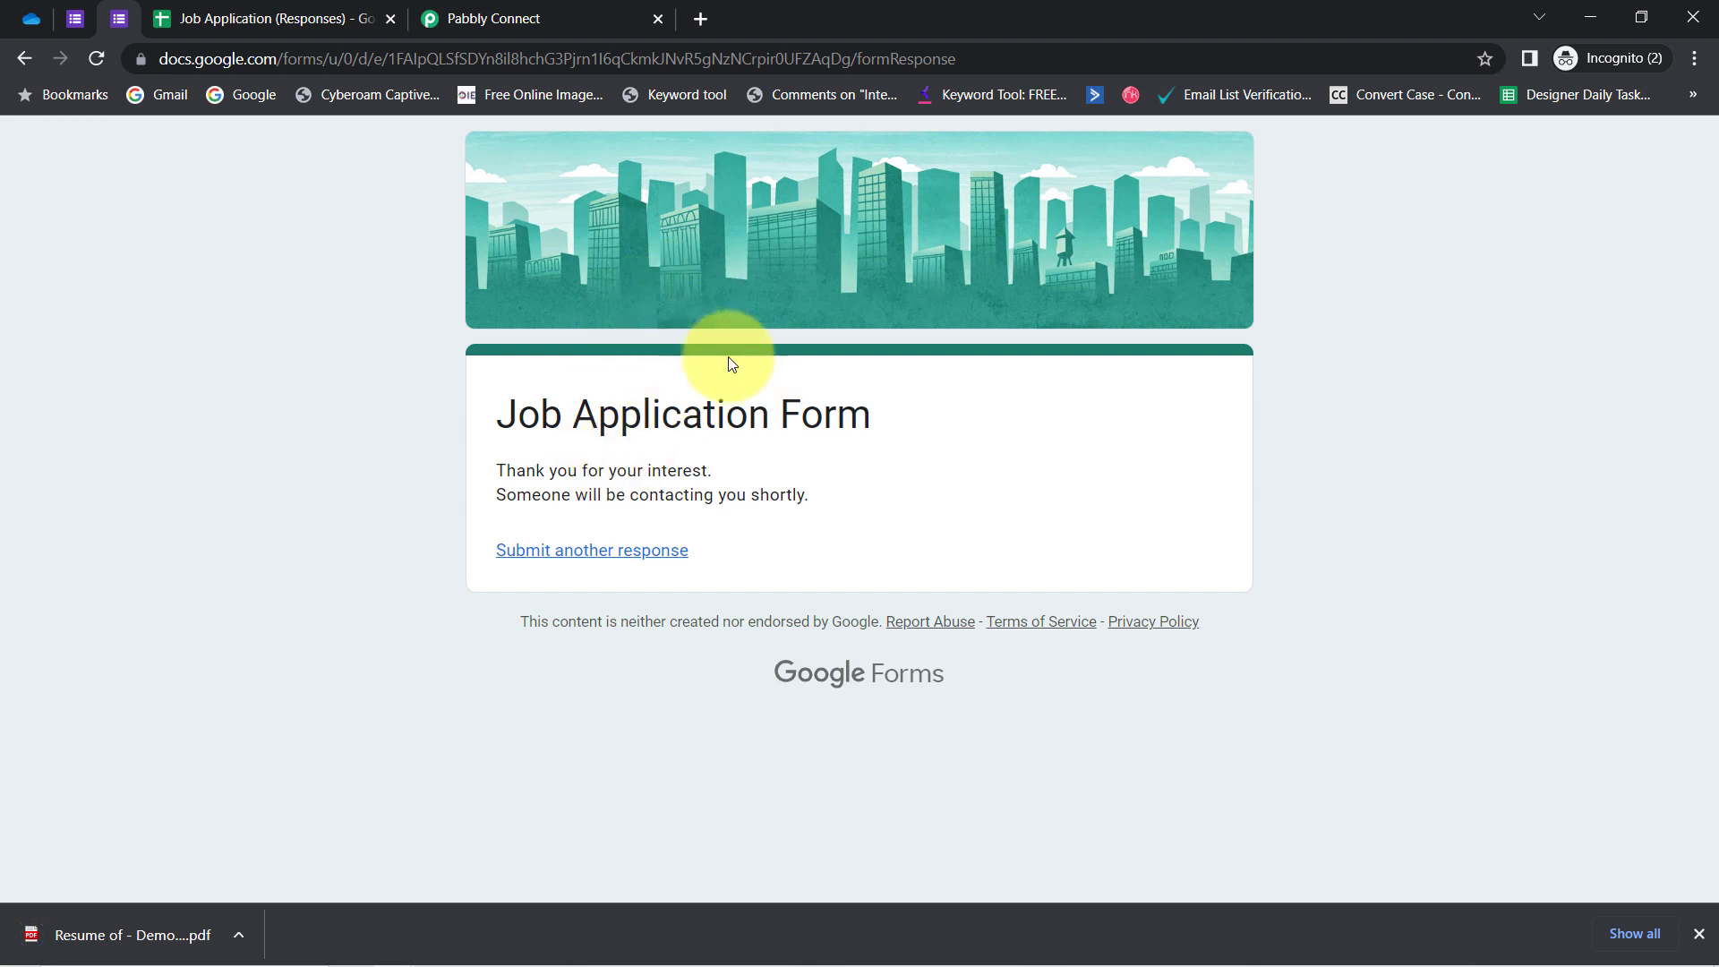
click(24, 15)
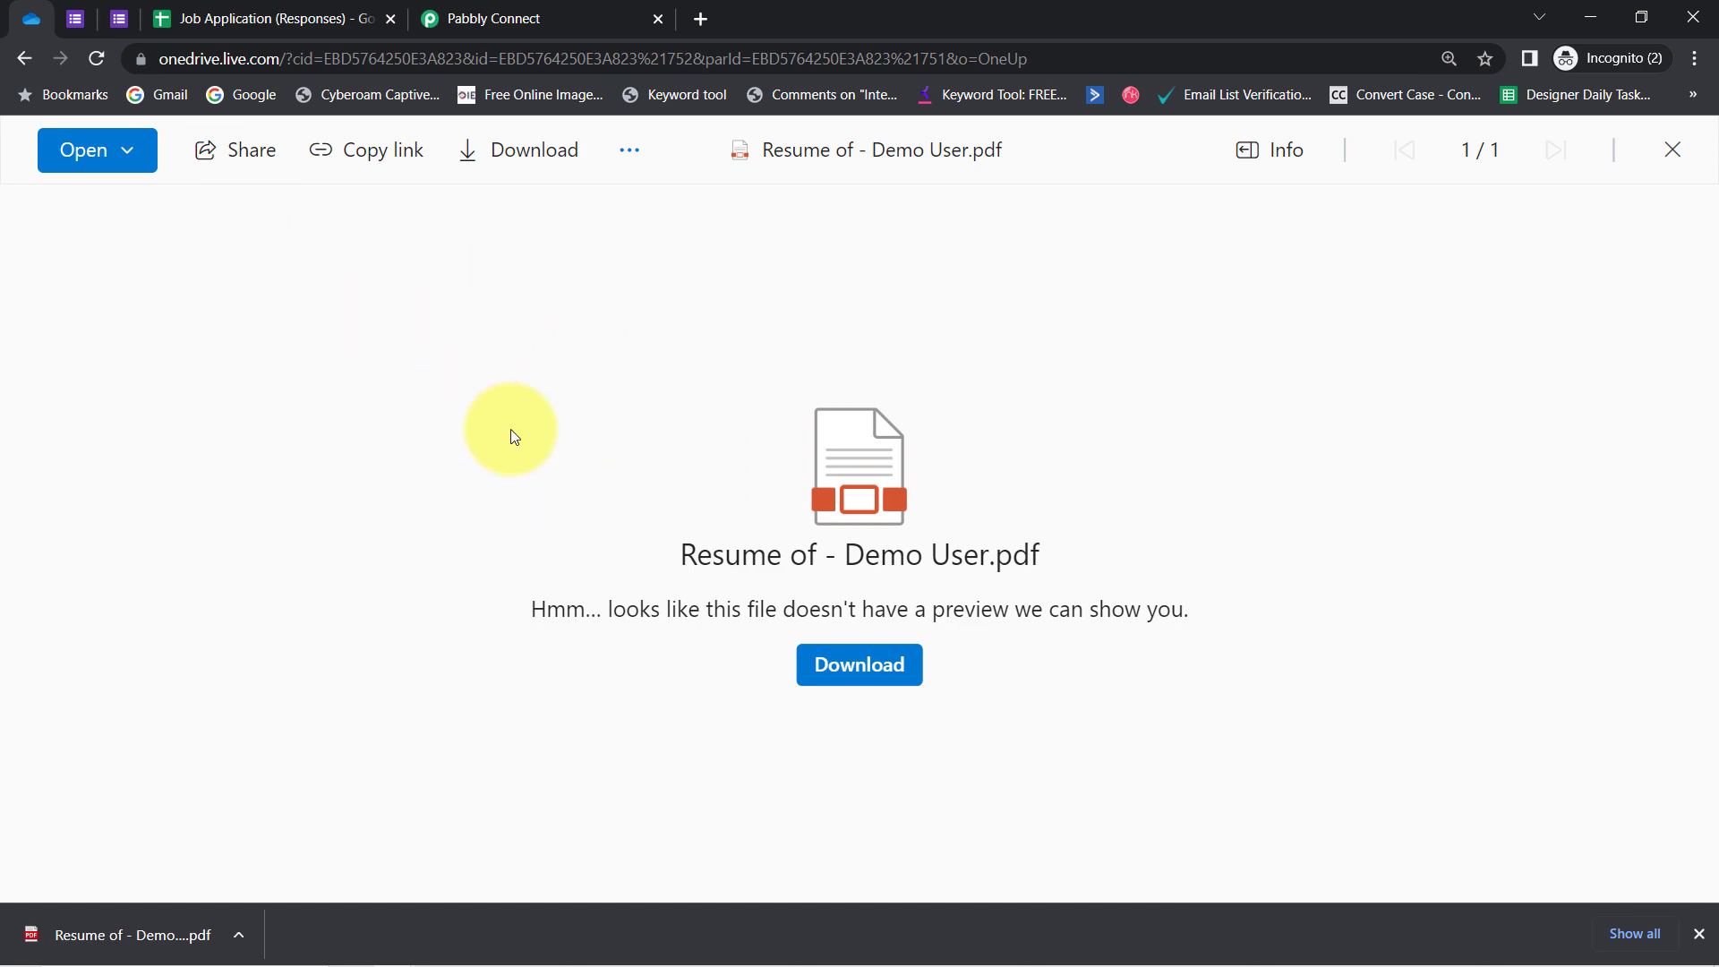
Step: Collapse the Google Forms trigger and OneDrive Upload File steps of the workflow
click(464, 24)
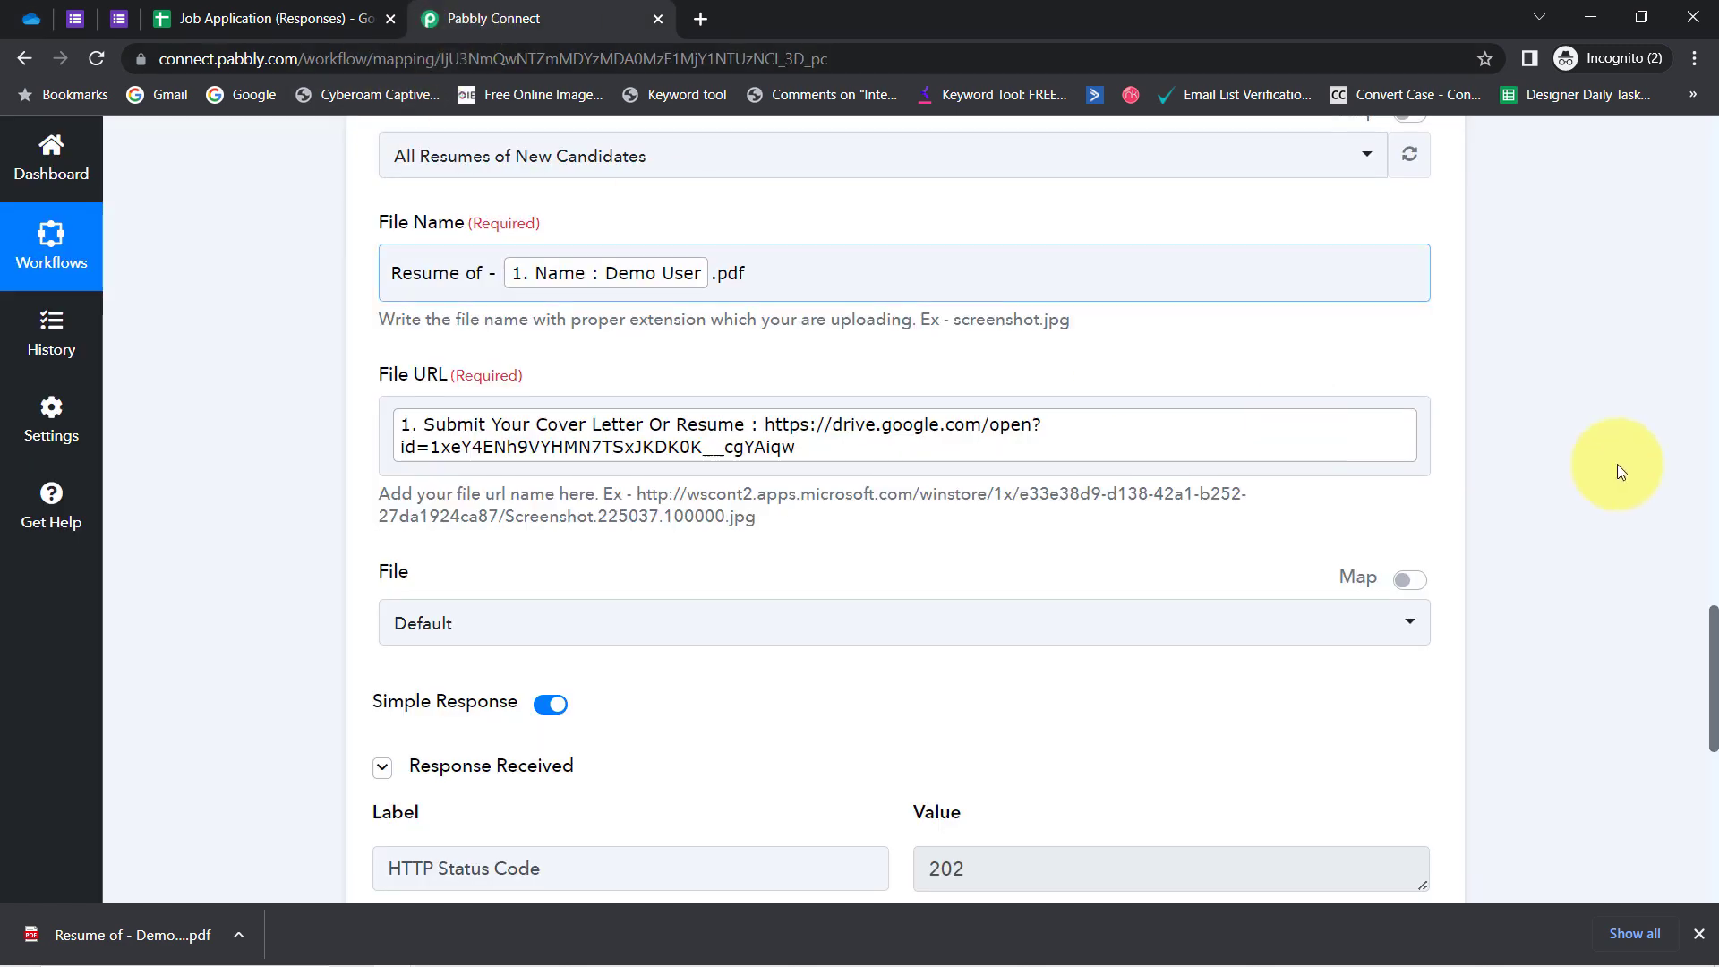
scroll(1715, 434, up, 5)
scroll(1714, 434, up, 10)
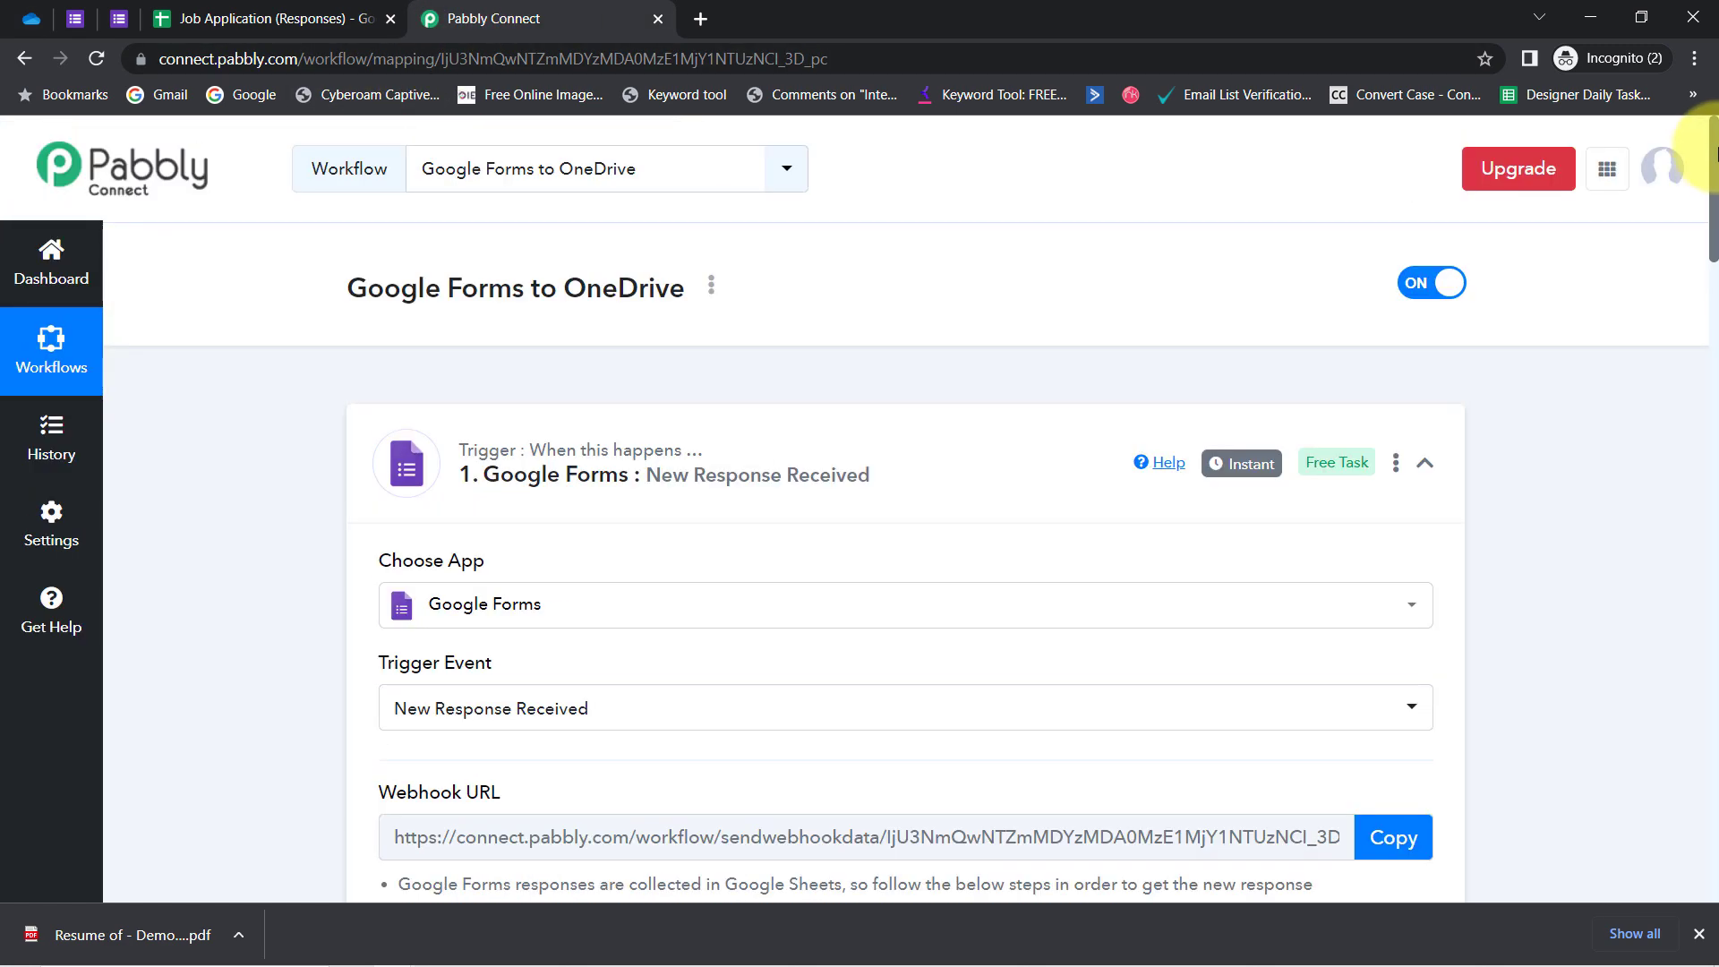
click(615, 476)
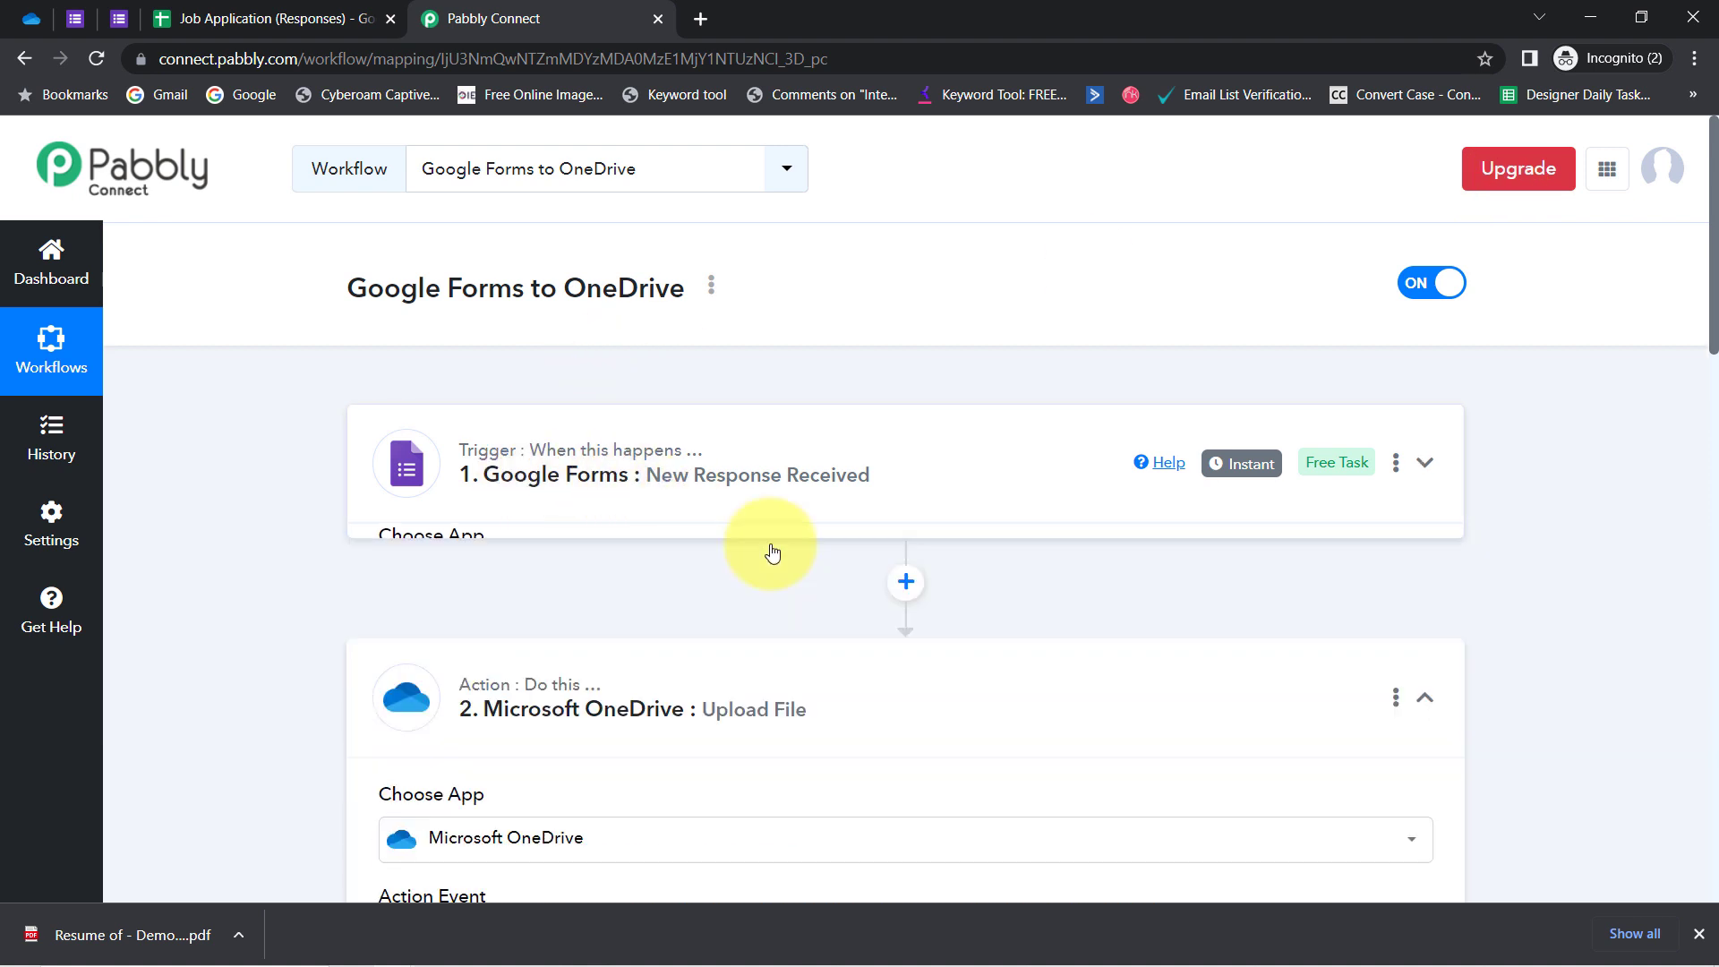
click(684, 690)
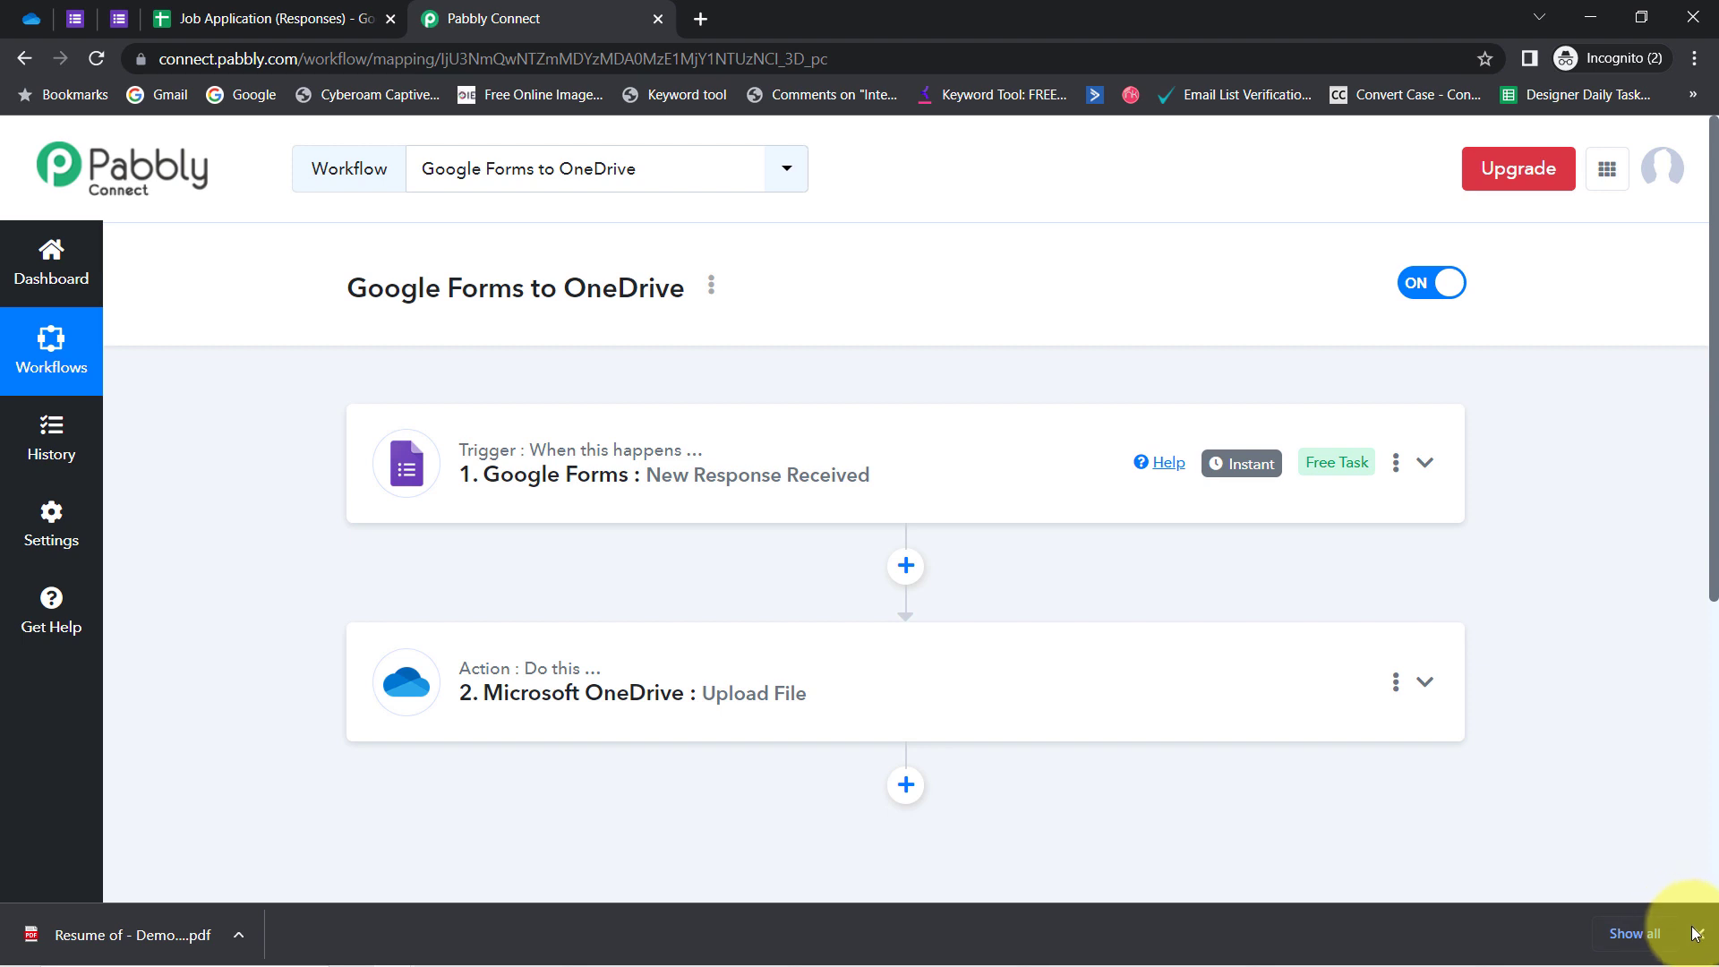
click(1696, 934)
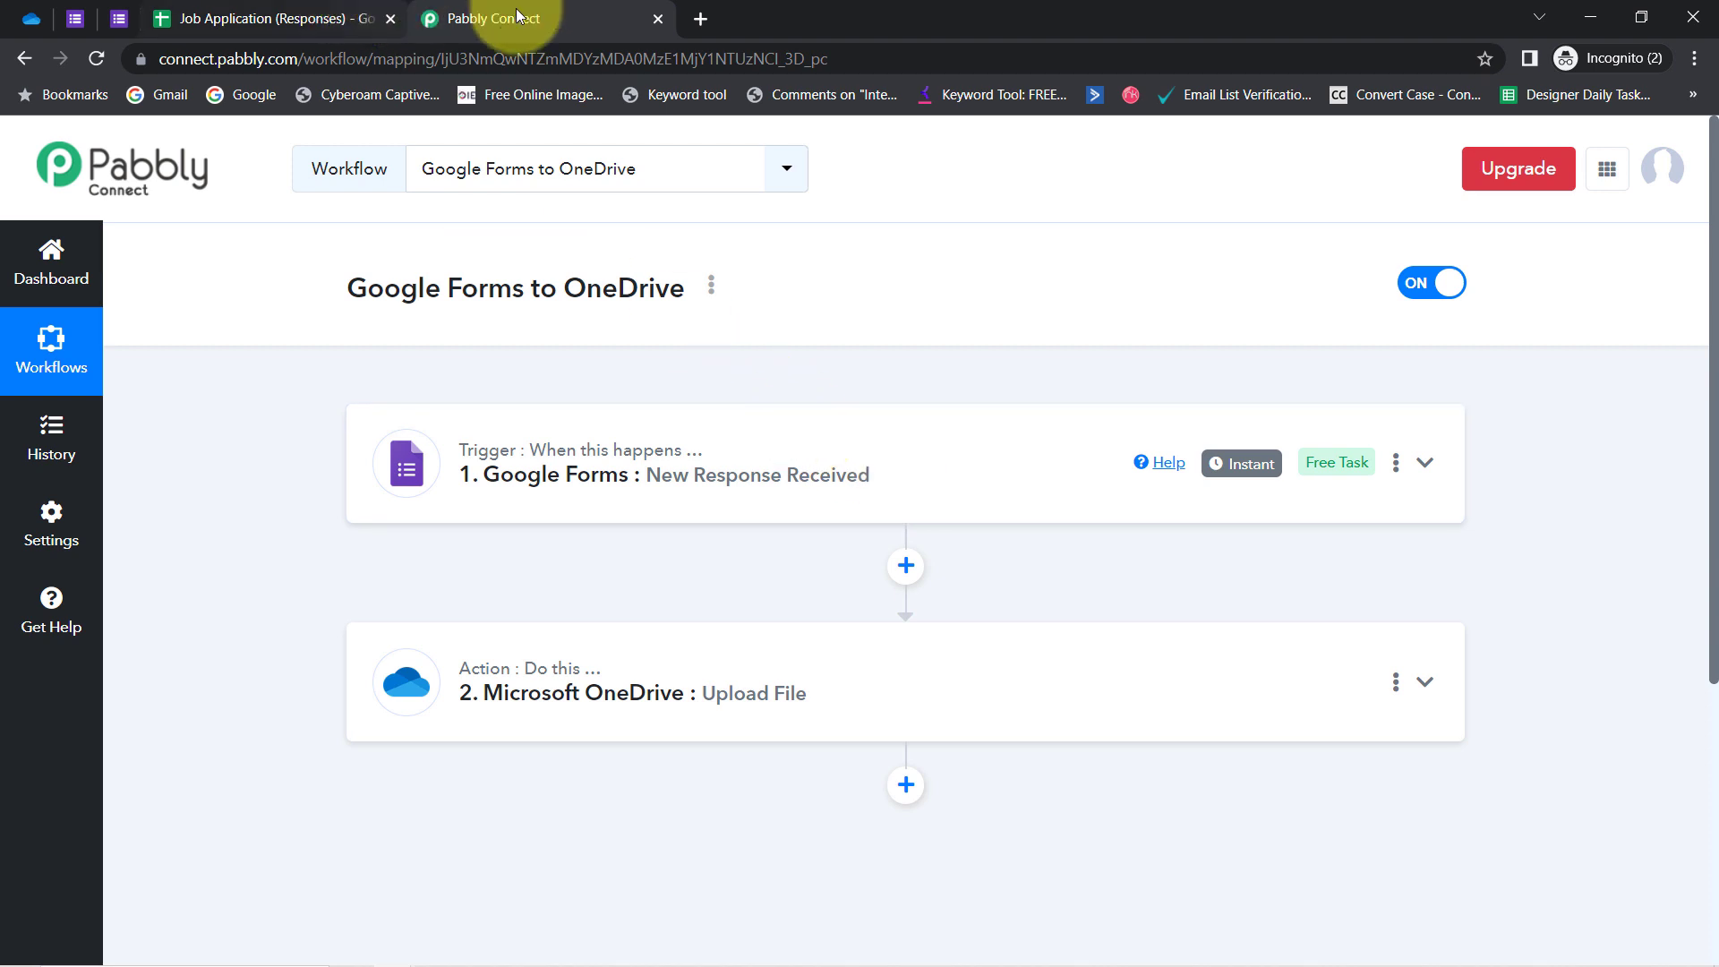
Step: Copy the Google Forms to OneDrive workflow's share link from the Share Workflow dialog
click(713, 289)
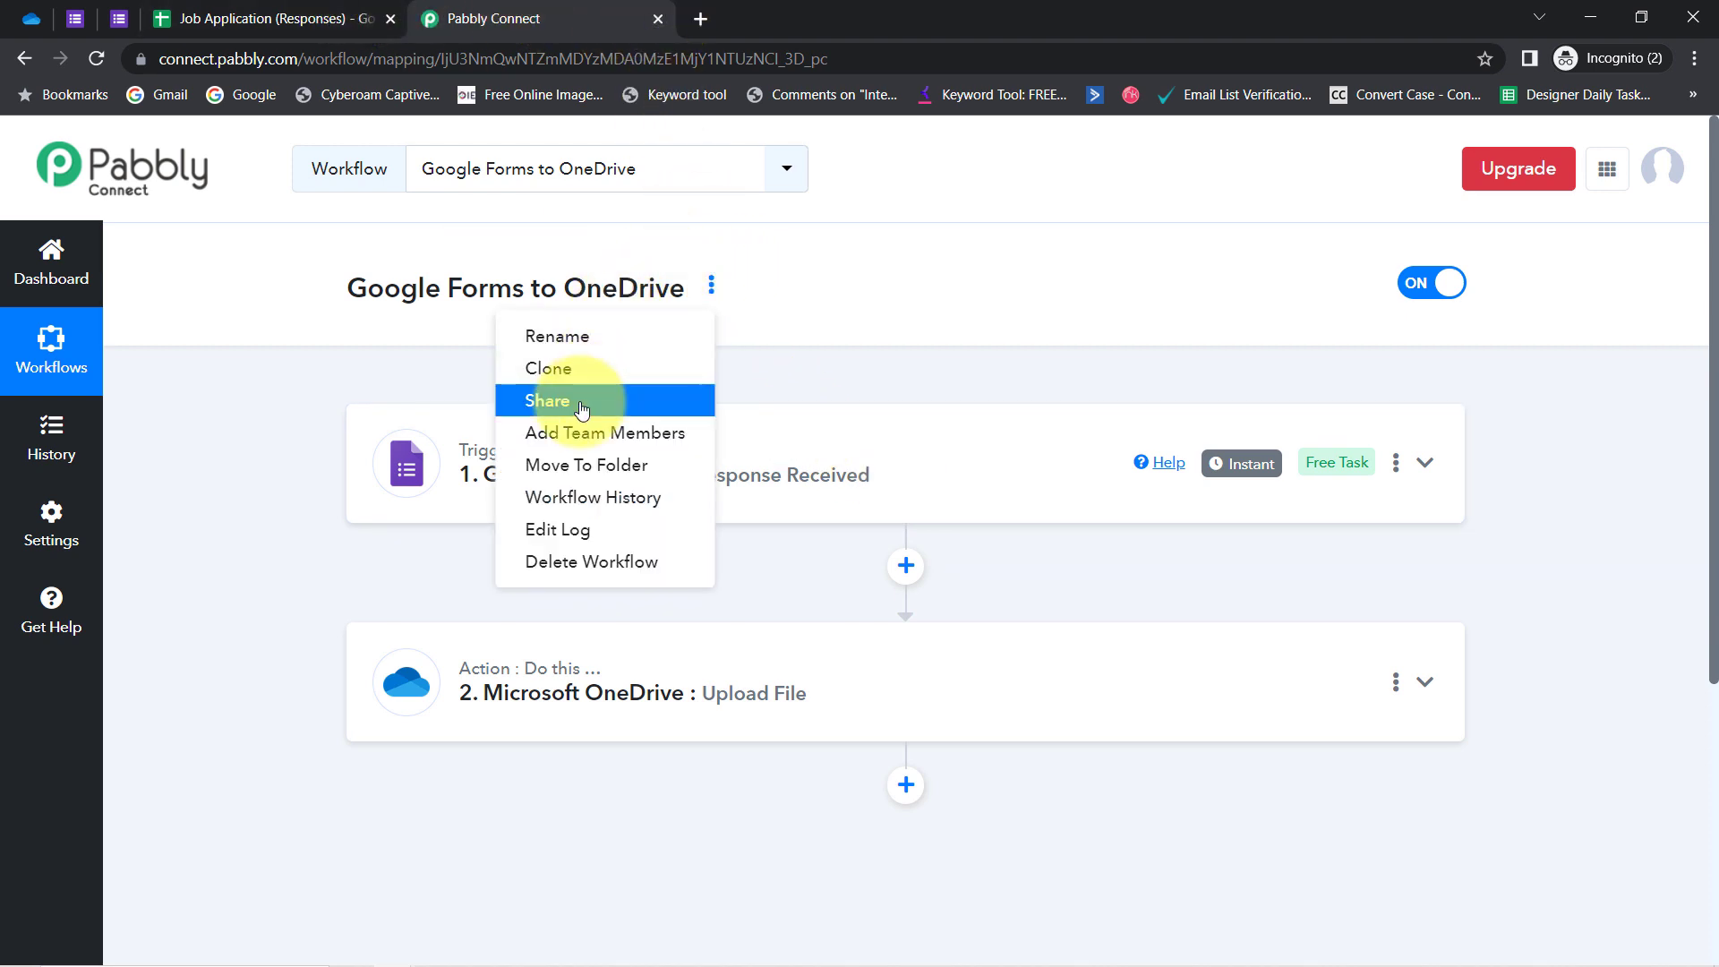
click(580, 395)
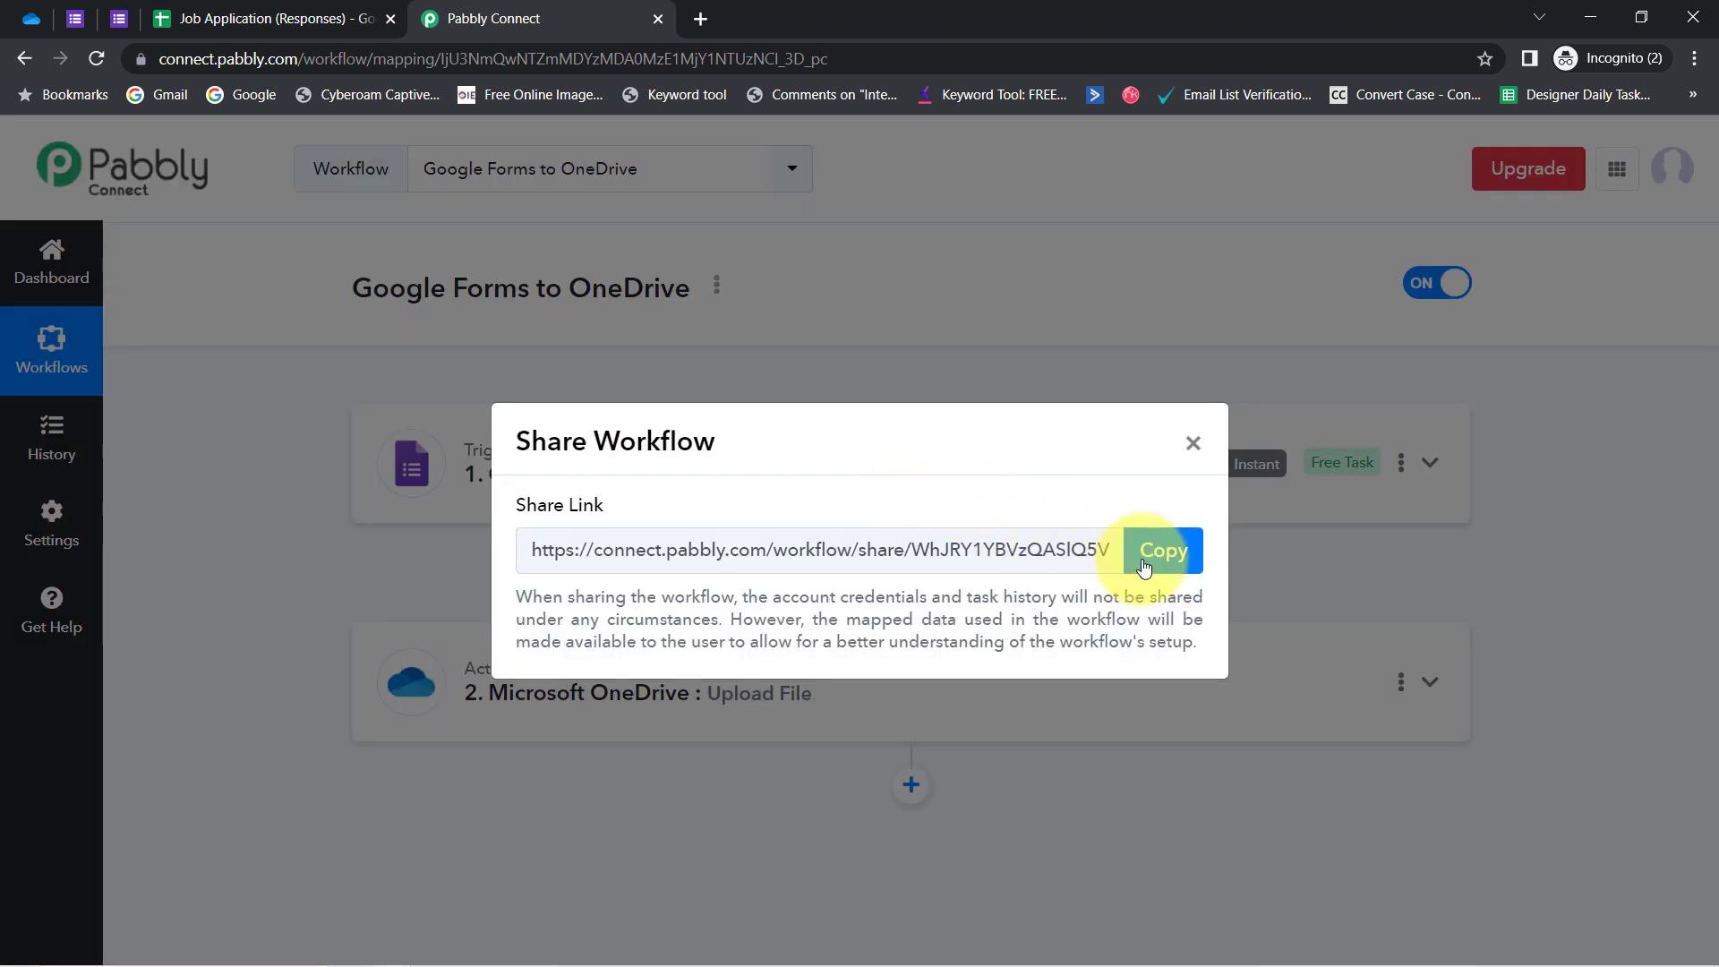
click(1153, 560)
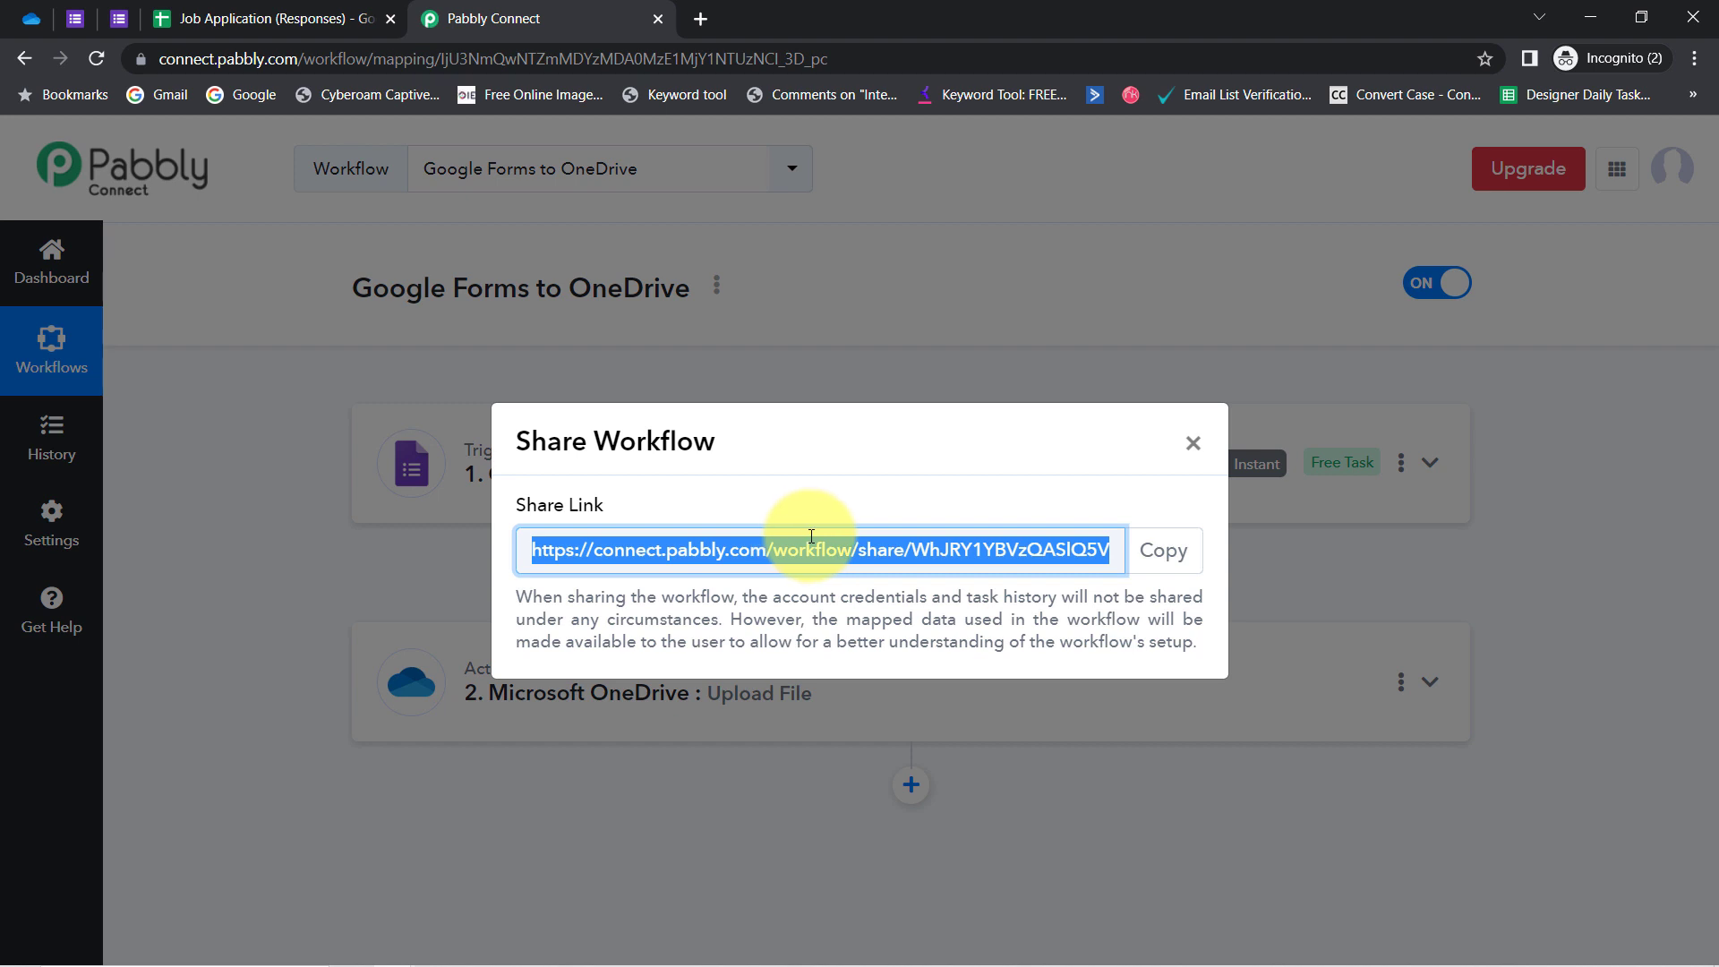
click(1191, 453)
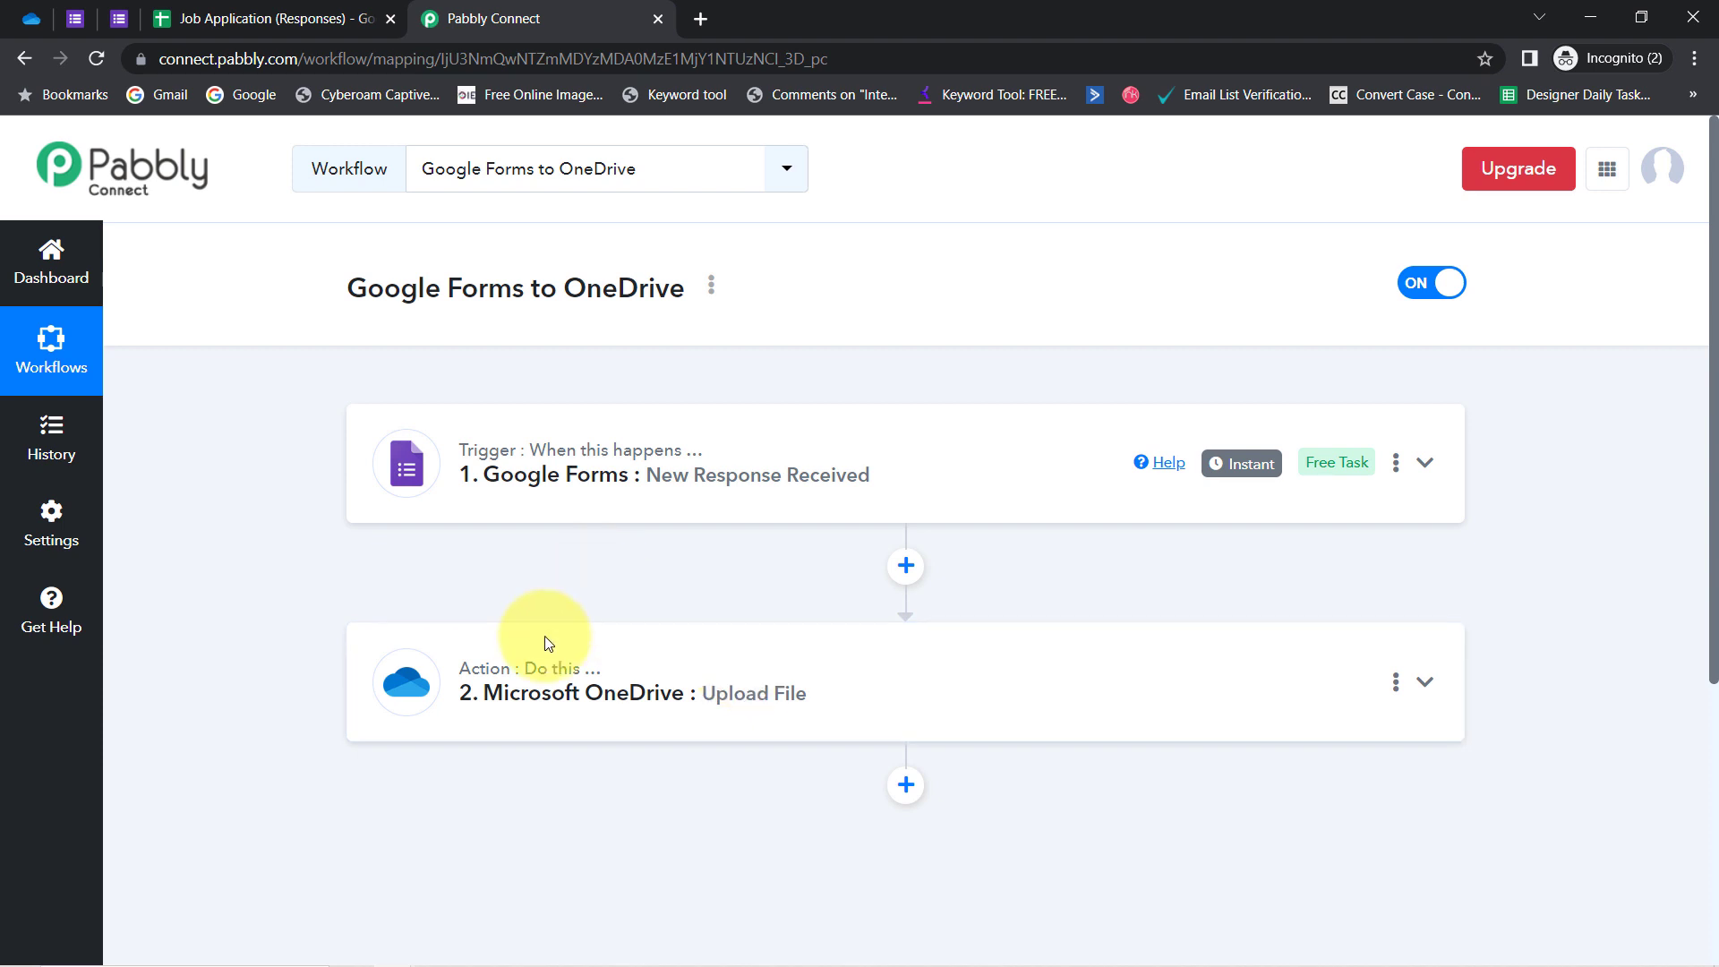
Step: Turn on Pabbly Connect Webhooks' Send On Event for the Job Application (Responses) sheet
click(246, 18)
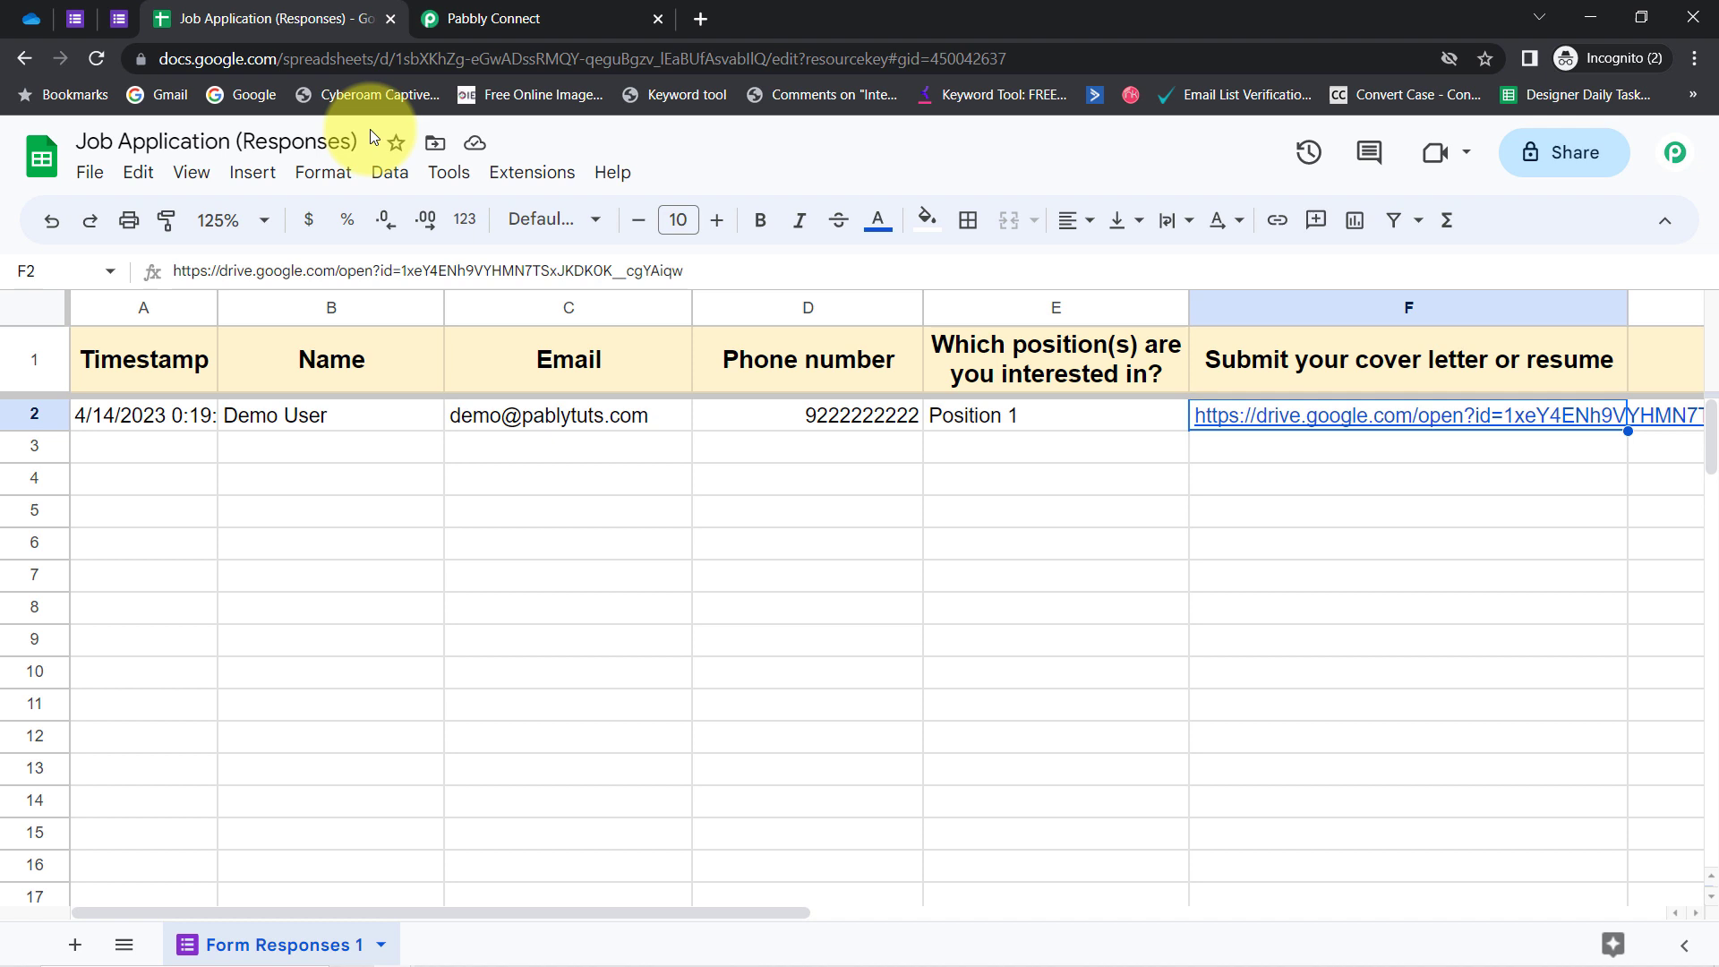
click(549, 544)
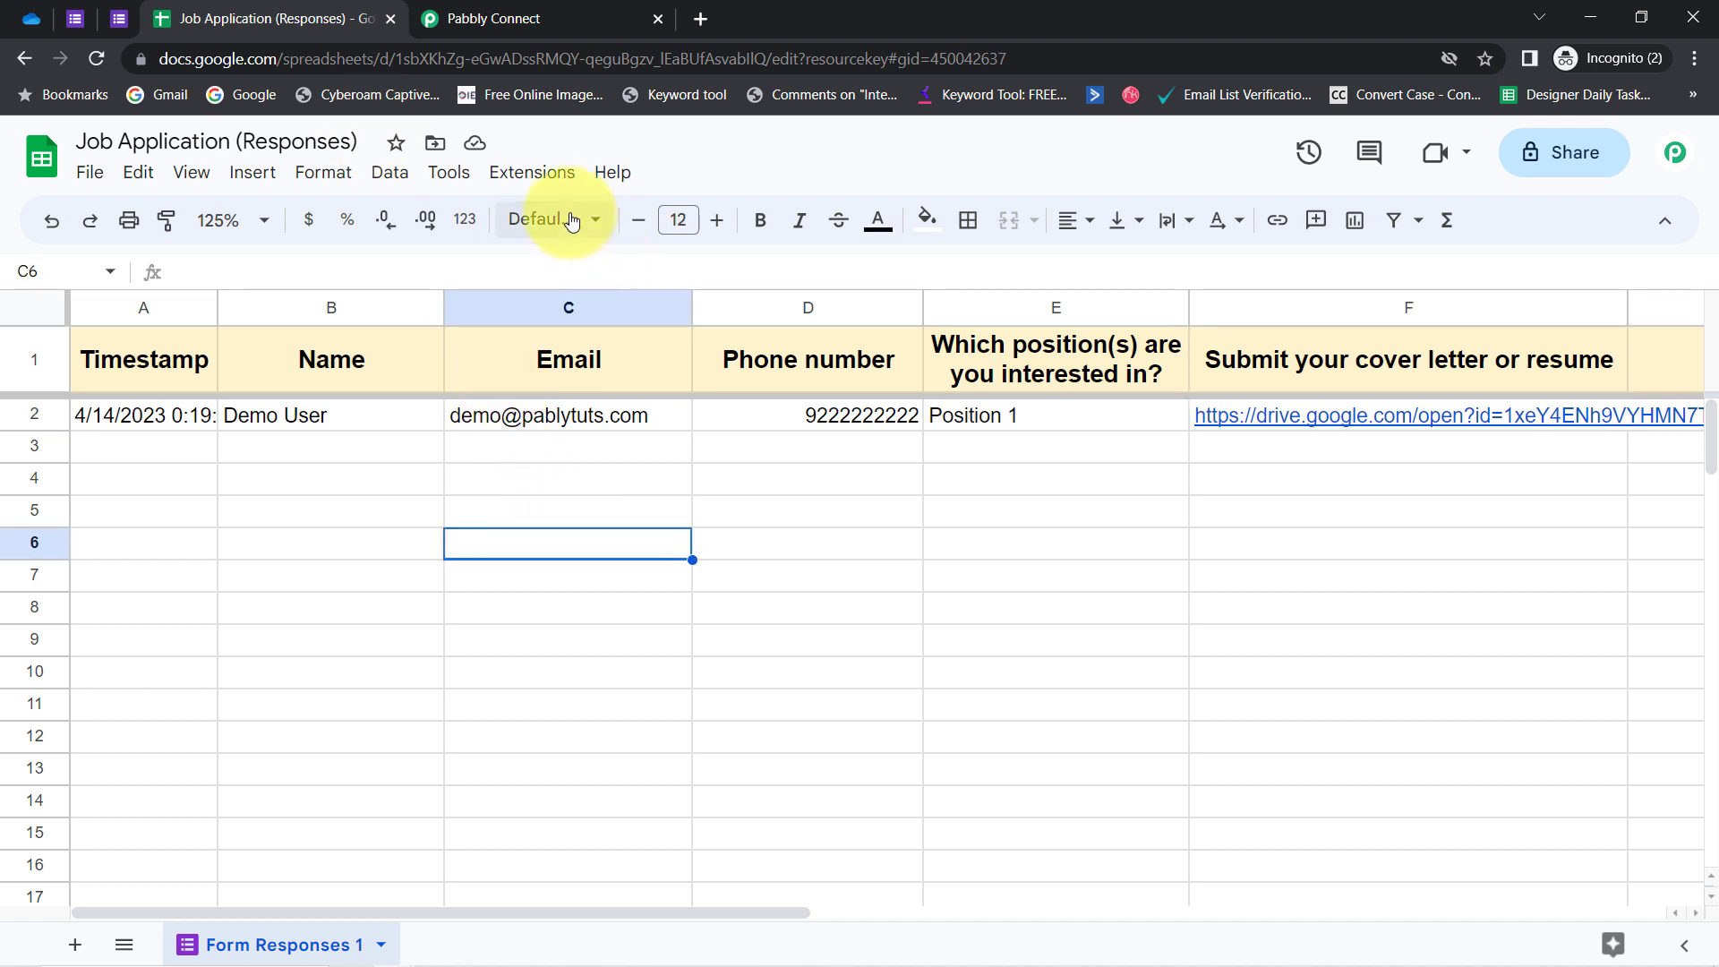
click(534, 185)
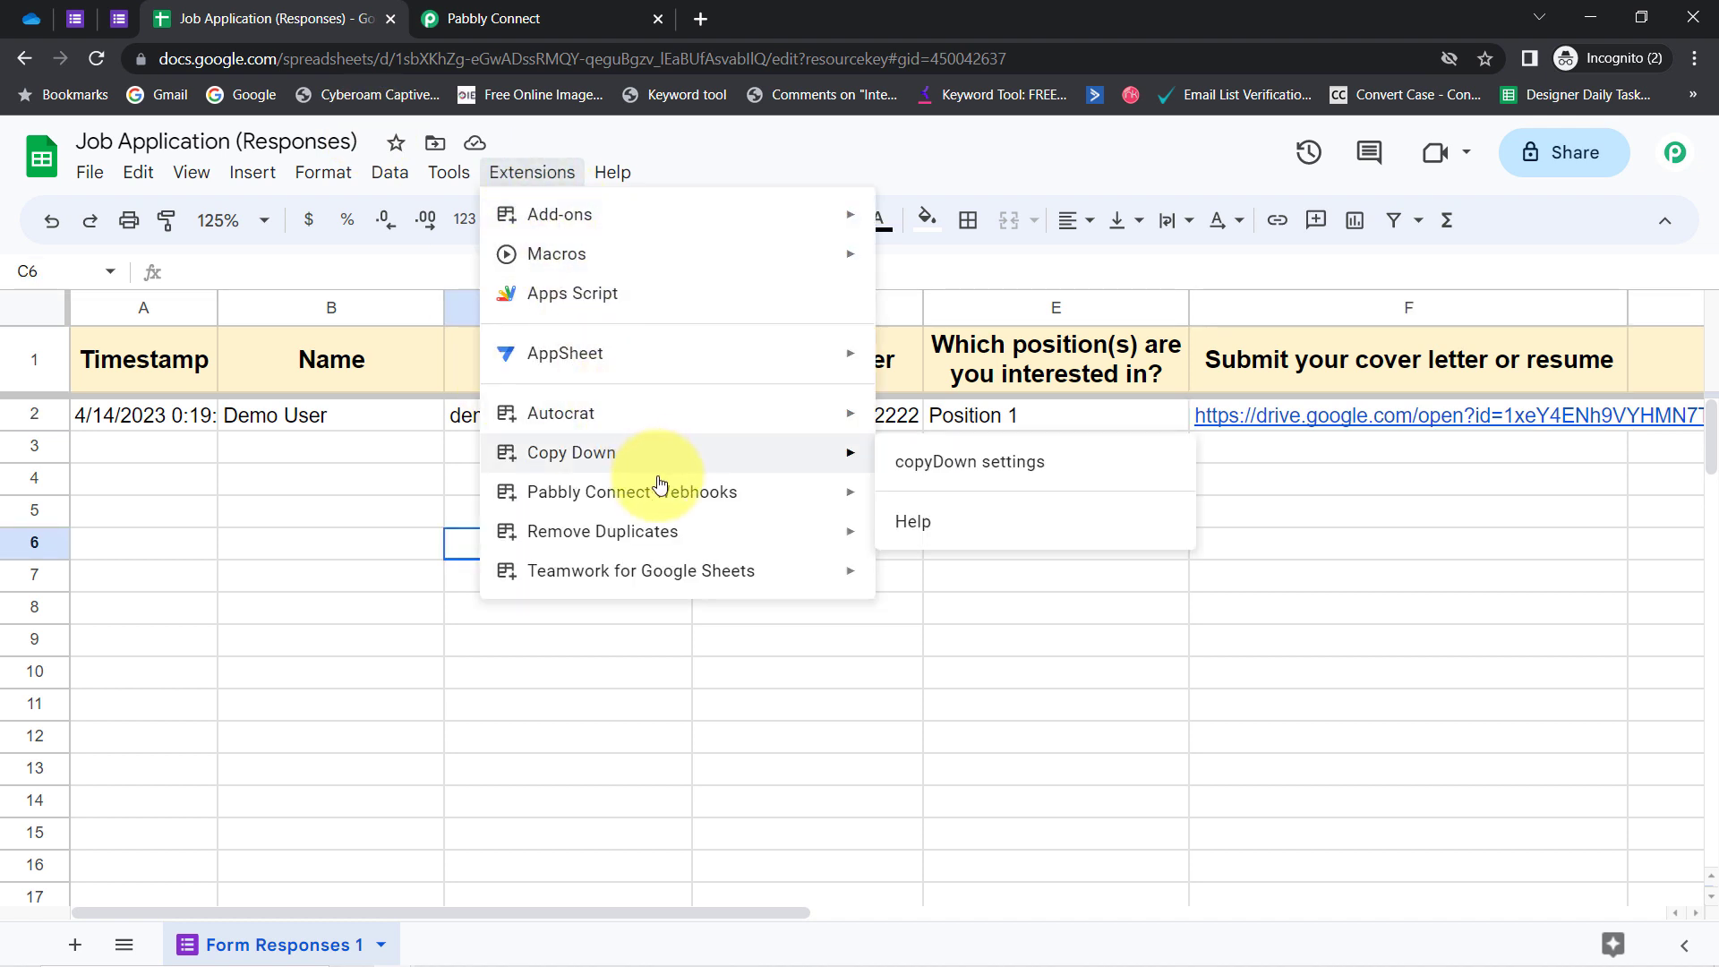
mouse_move(875, 495)
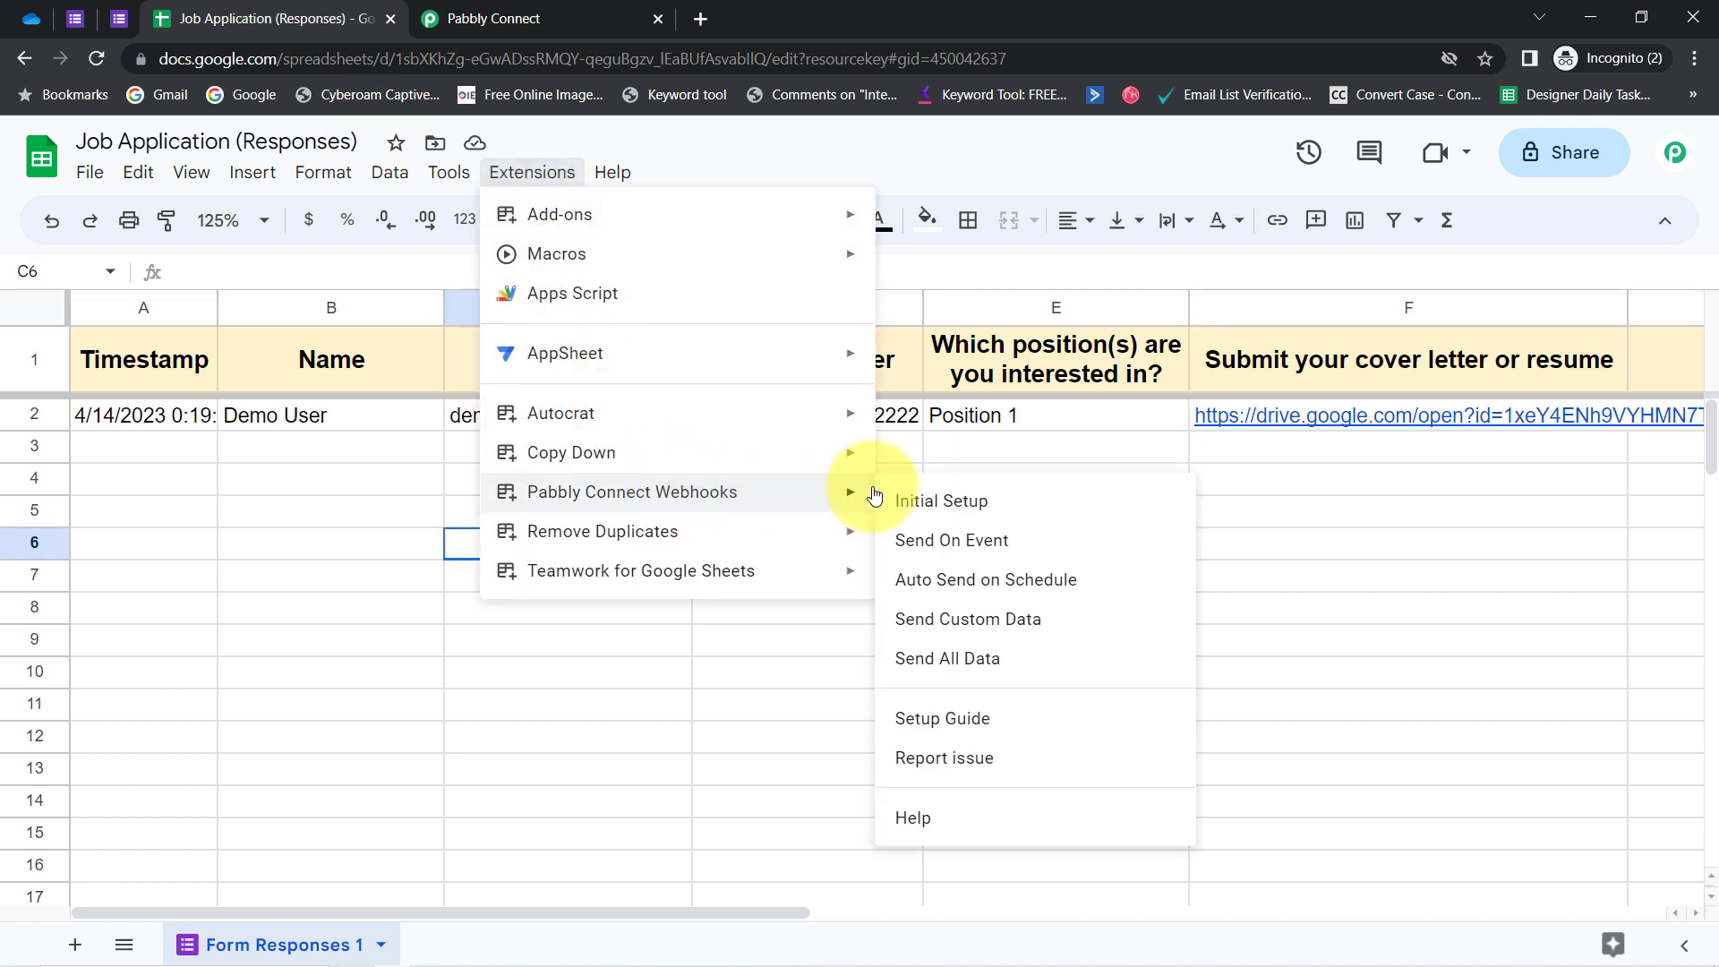
click(953, 542)
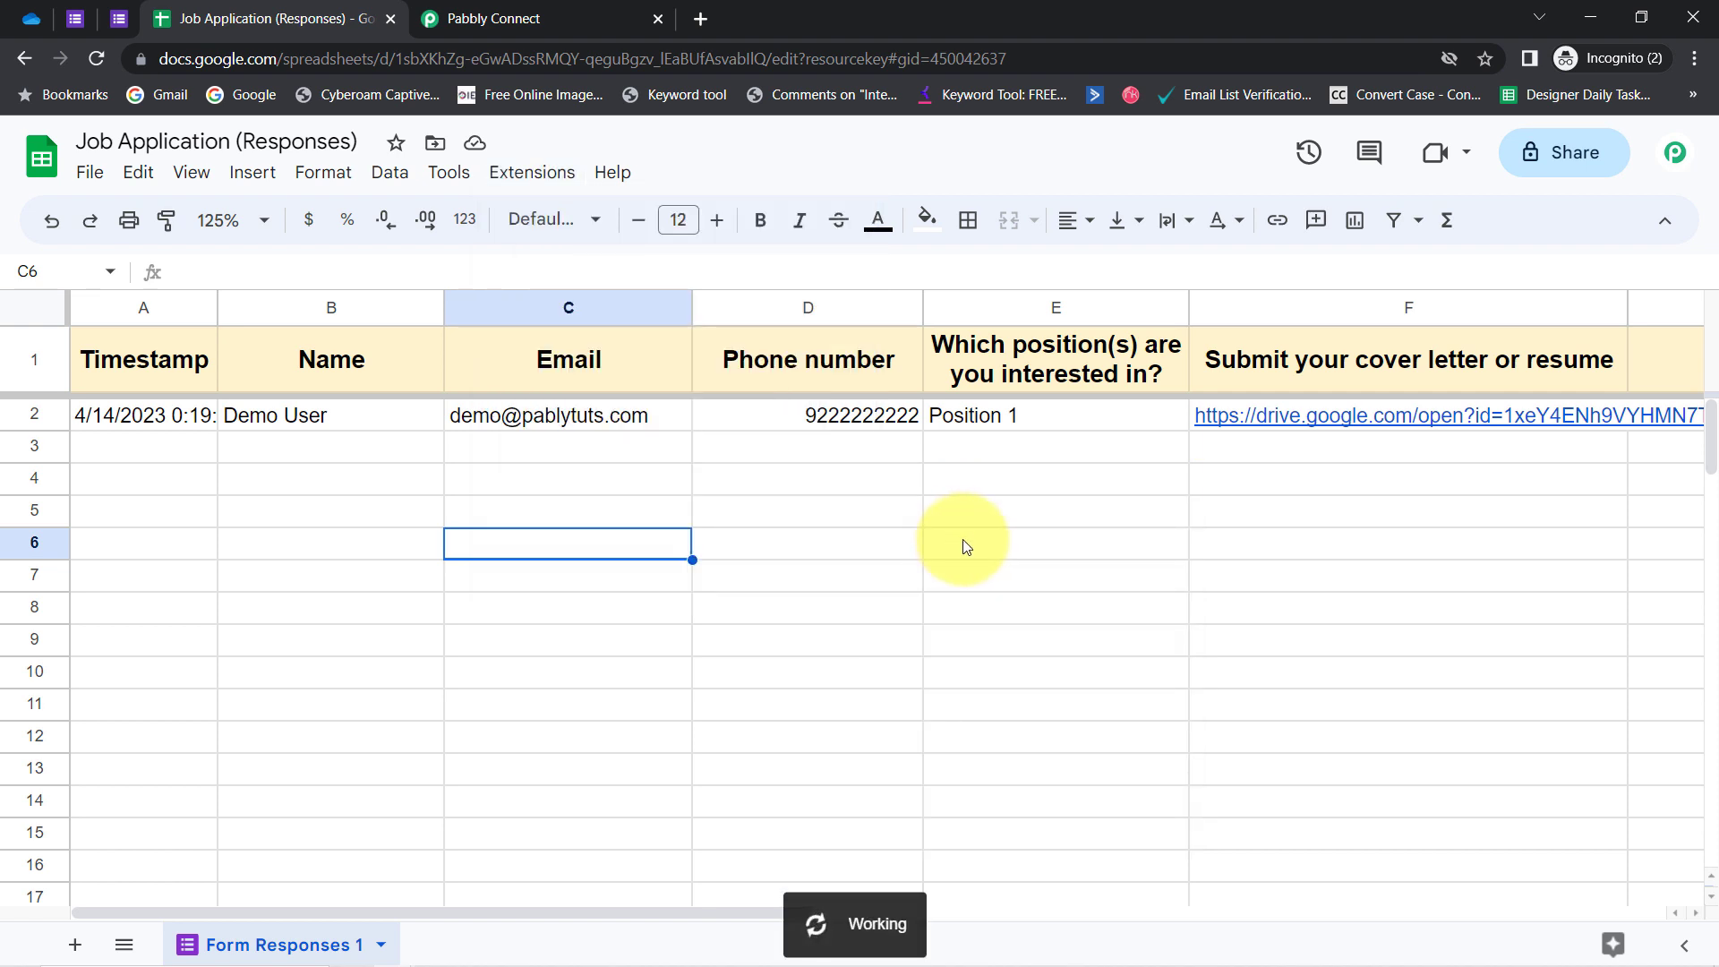
Step: Confirm Send On Event is checked, then clear the row selection in the responses sheet
click(513, 178)
mouse_move(779, 490)
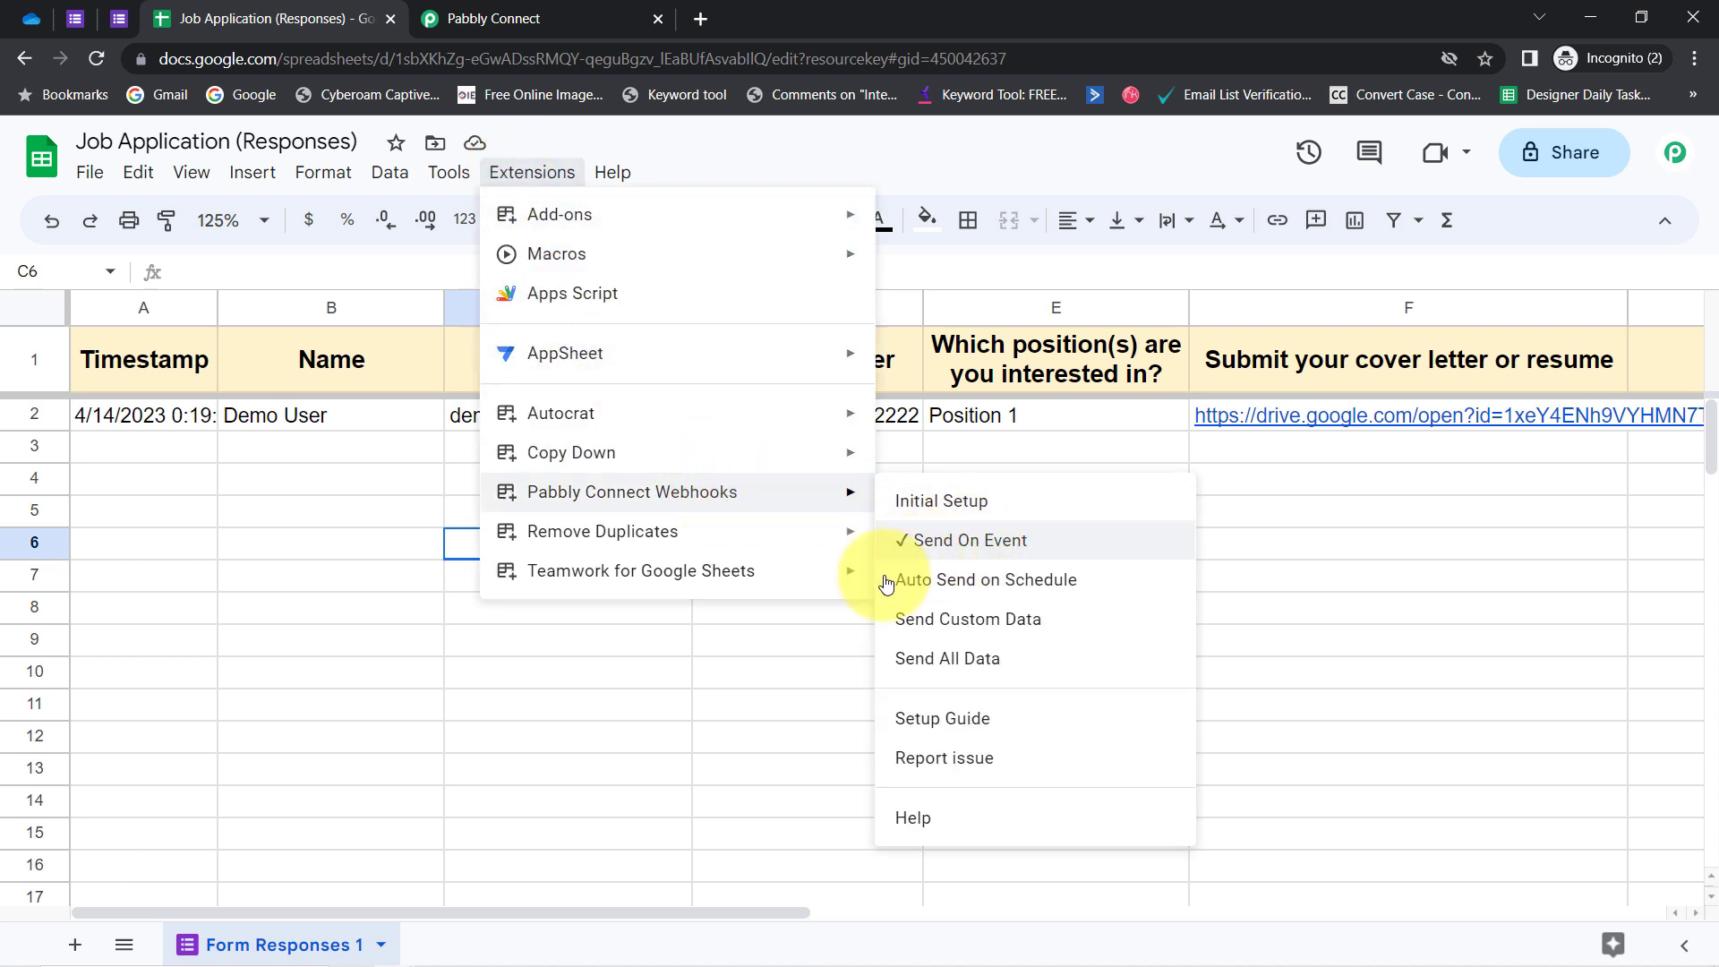
click(607, 675)
drag(46, 416, 61, 639)
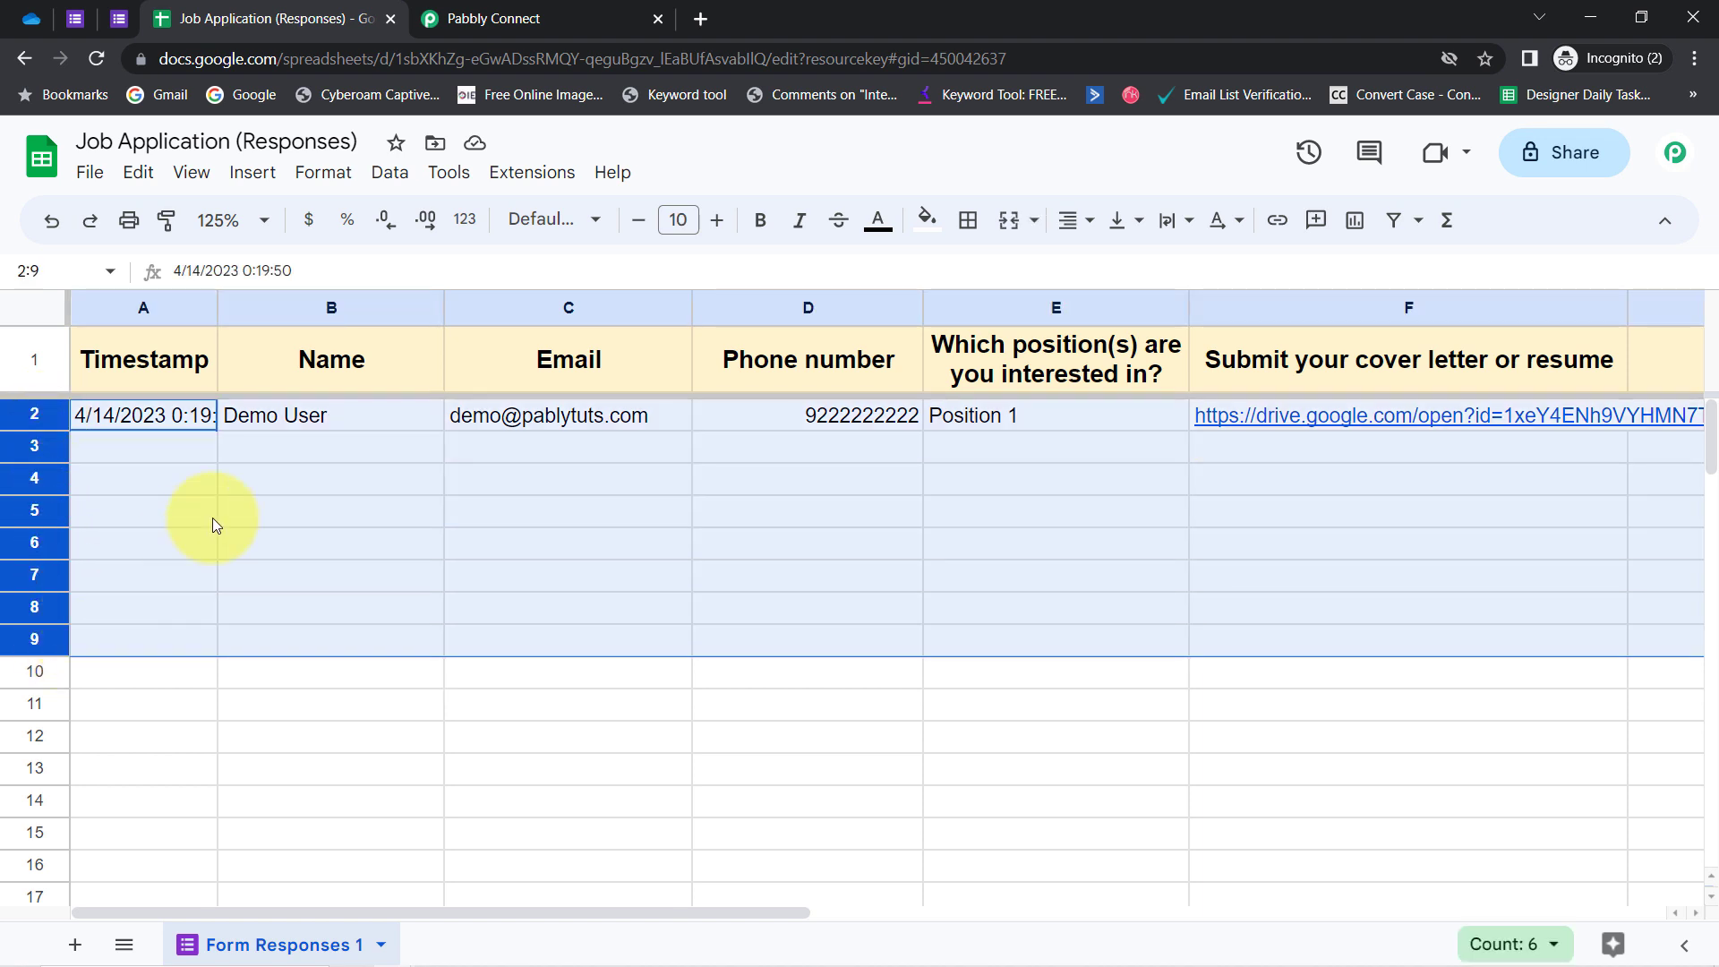
click(487, 7)
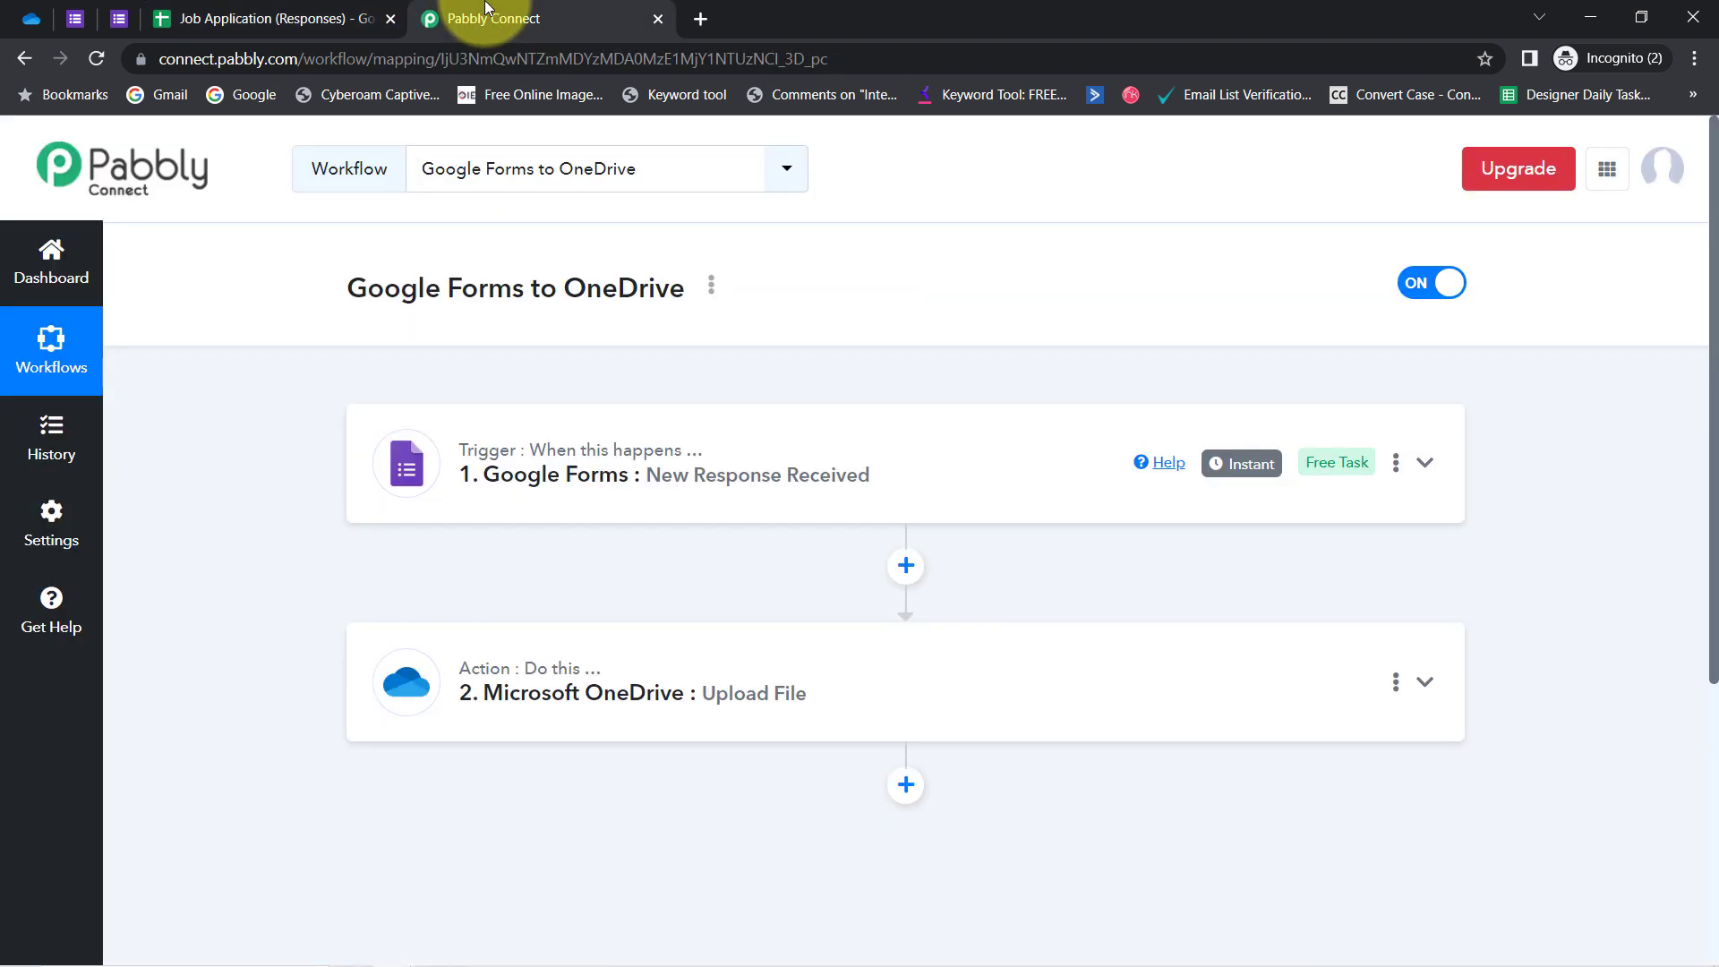
click(254, 7)
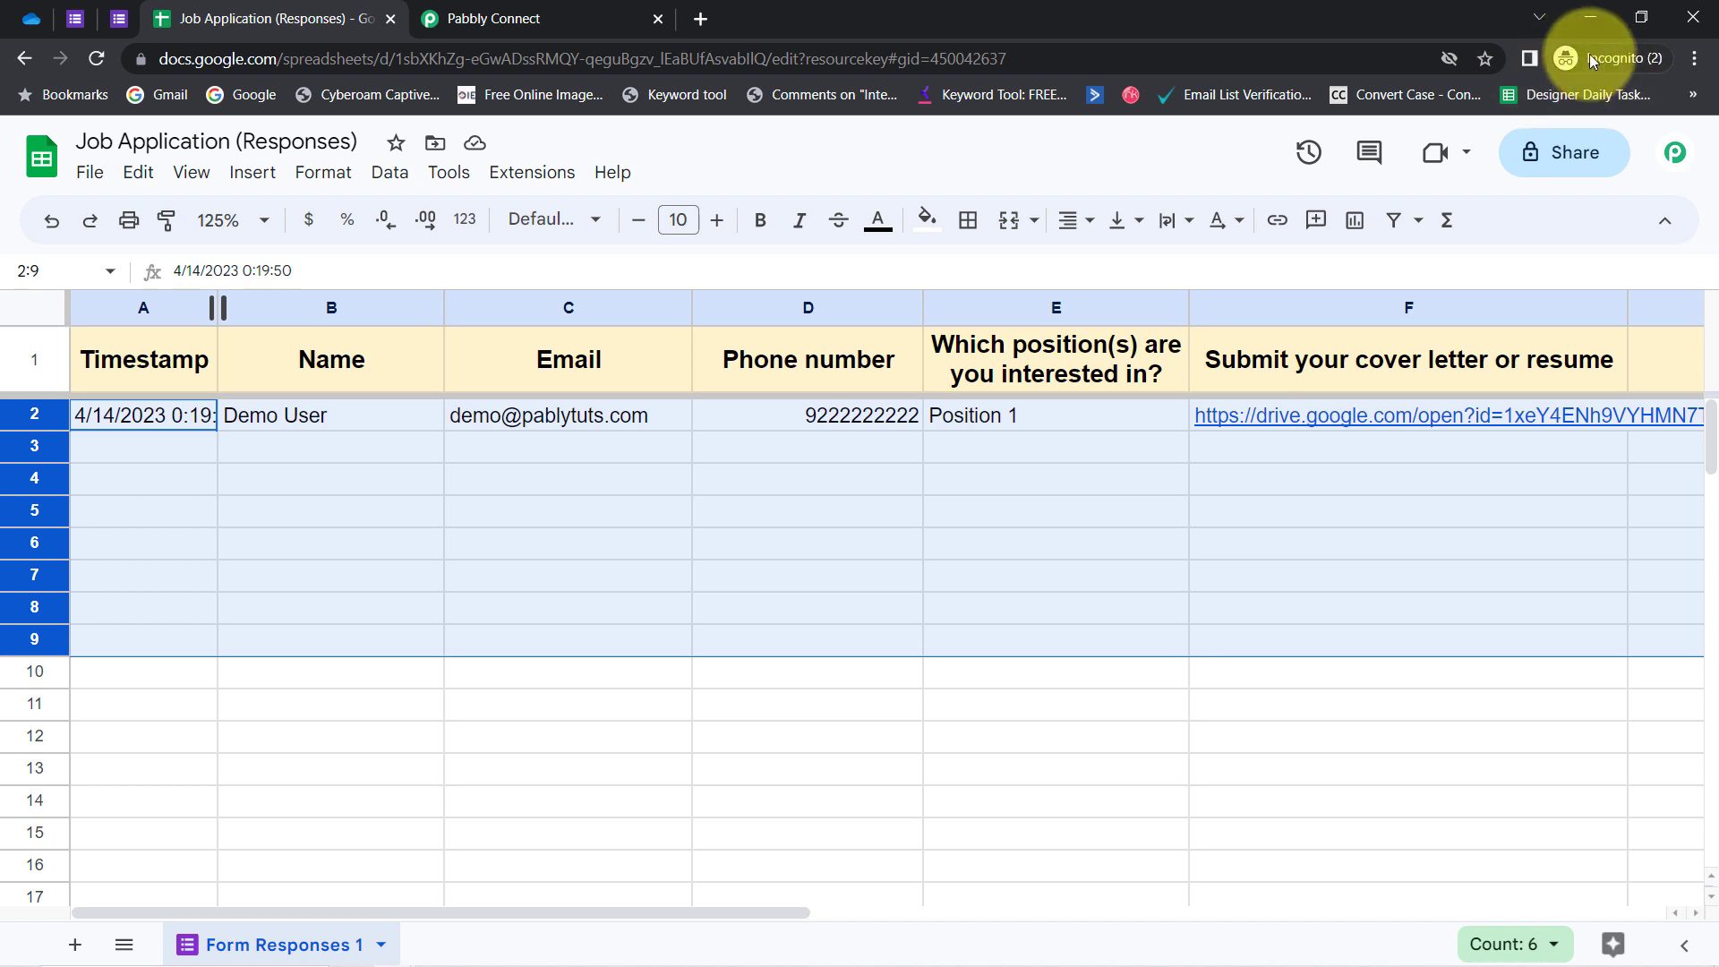
click(808, 541)
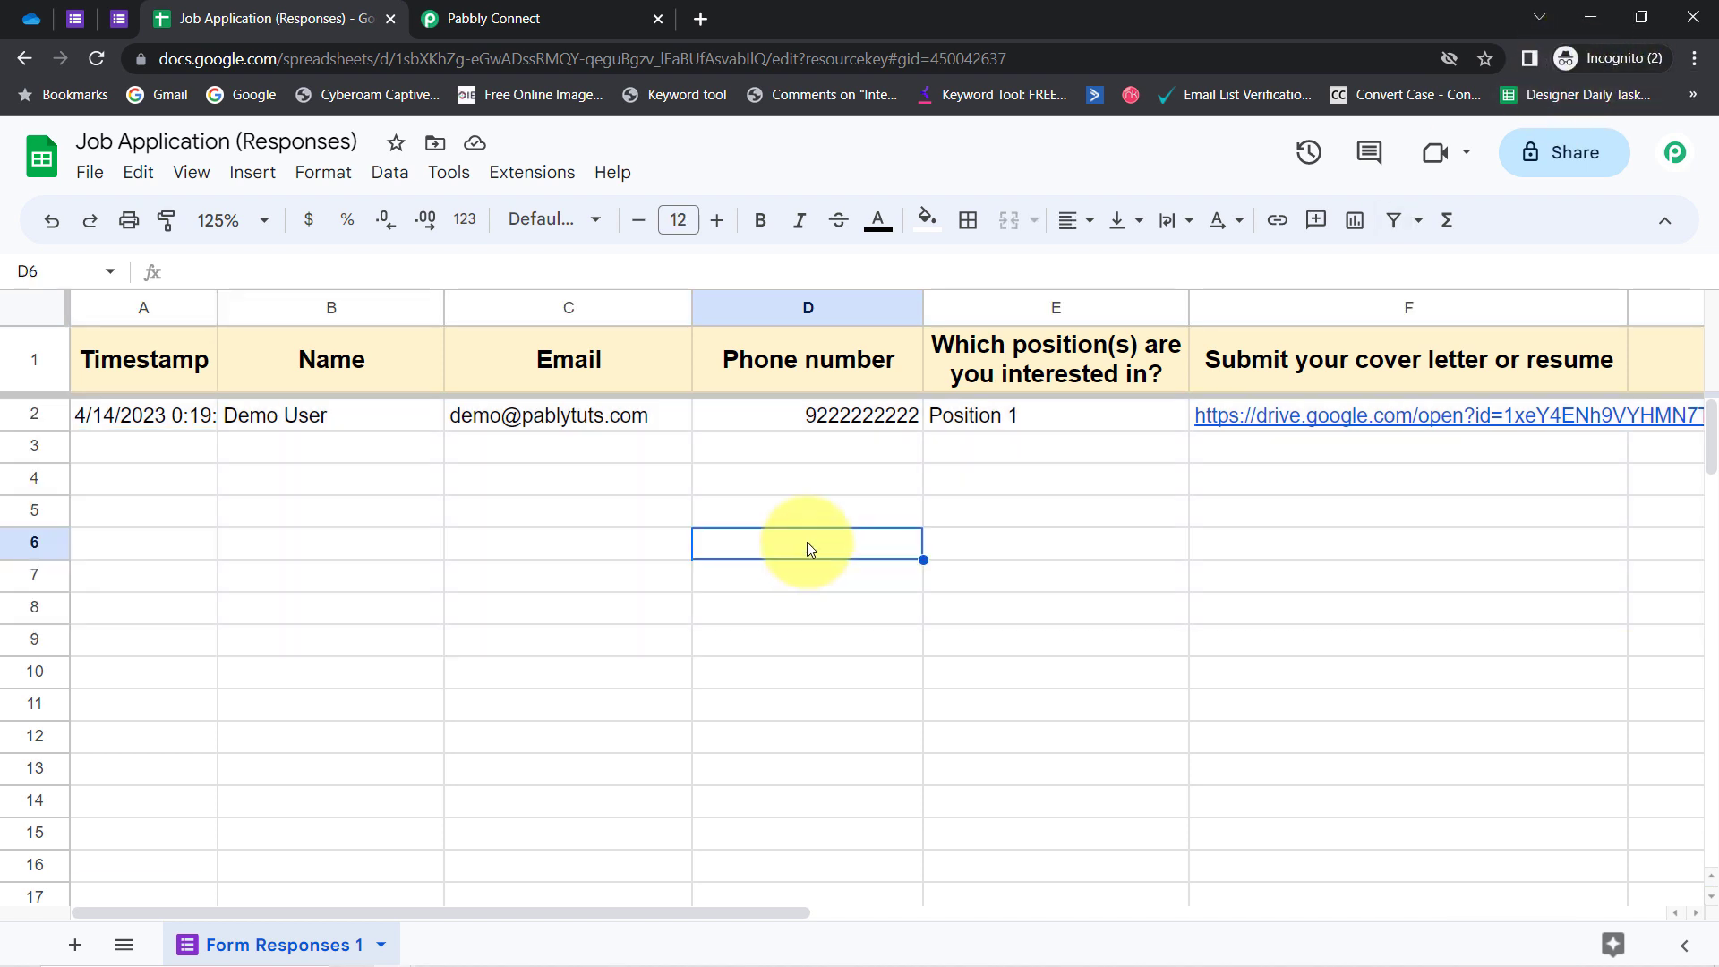